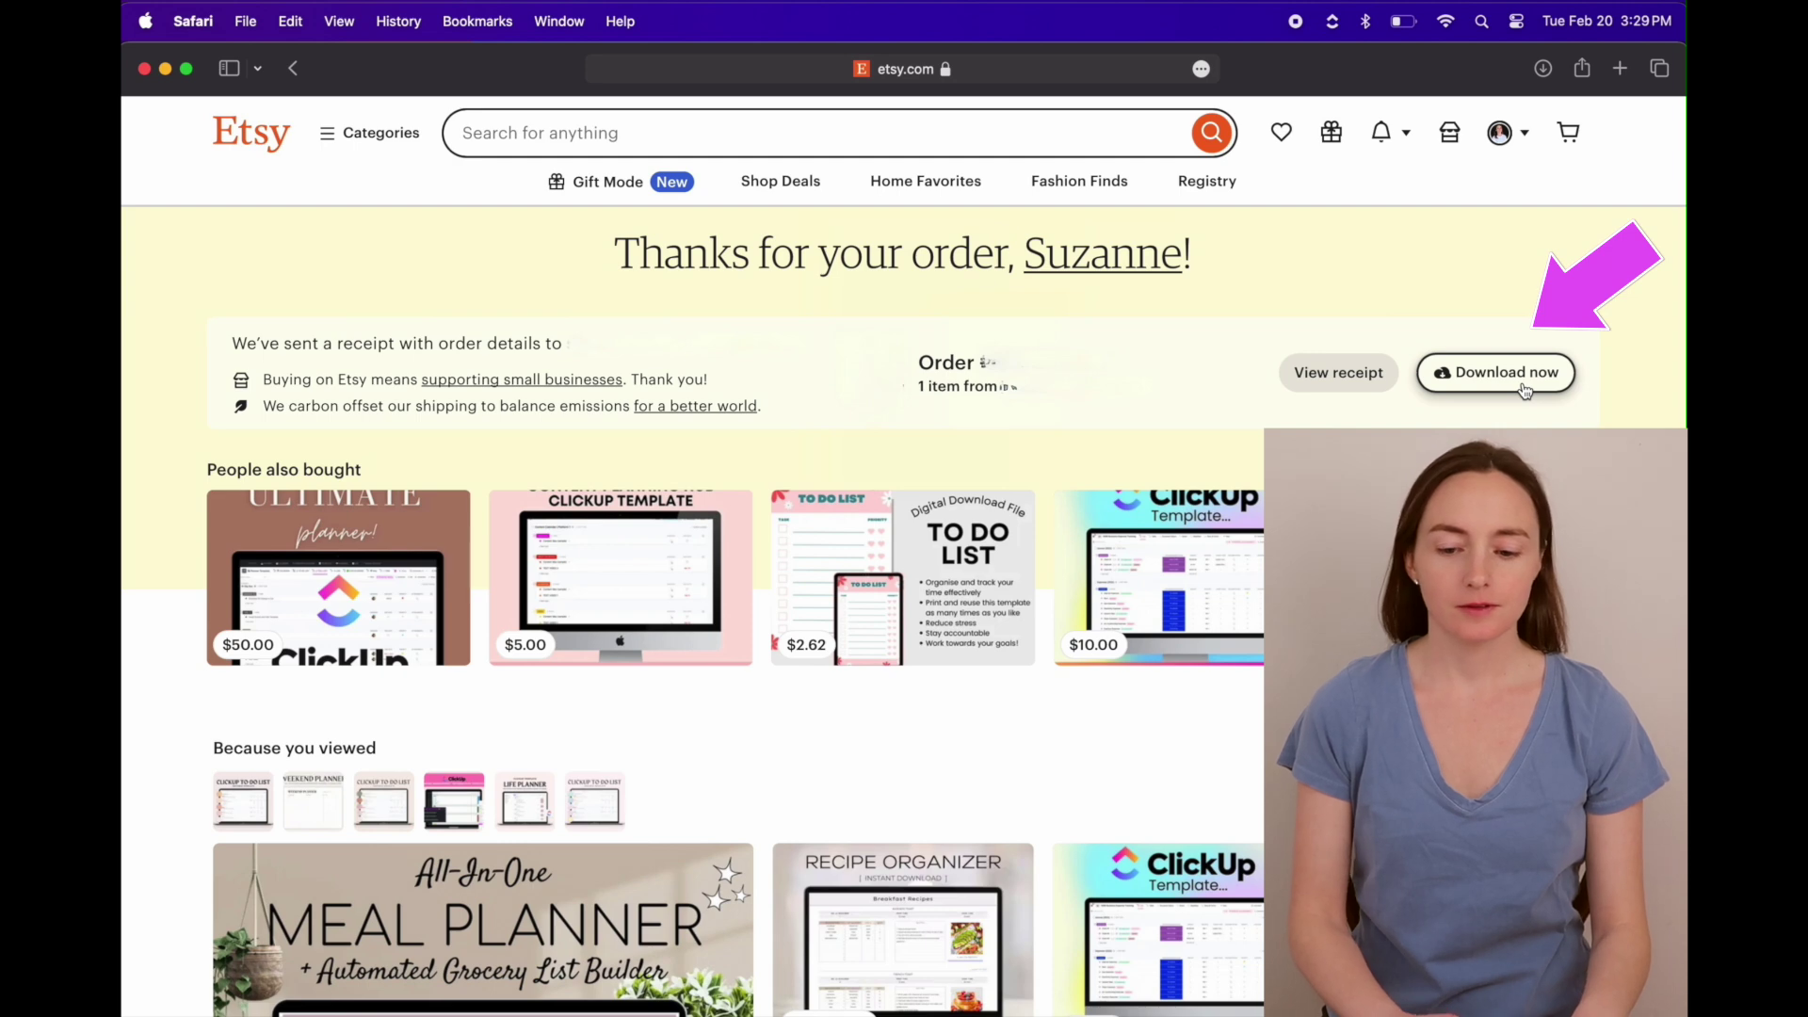
- Download the purchased planner file from the Etsy order page, allow downloads from the site, and show the downloads
left_click(1525, 390)
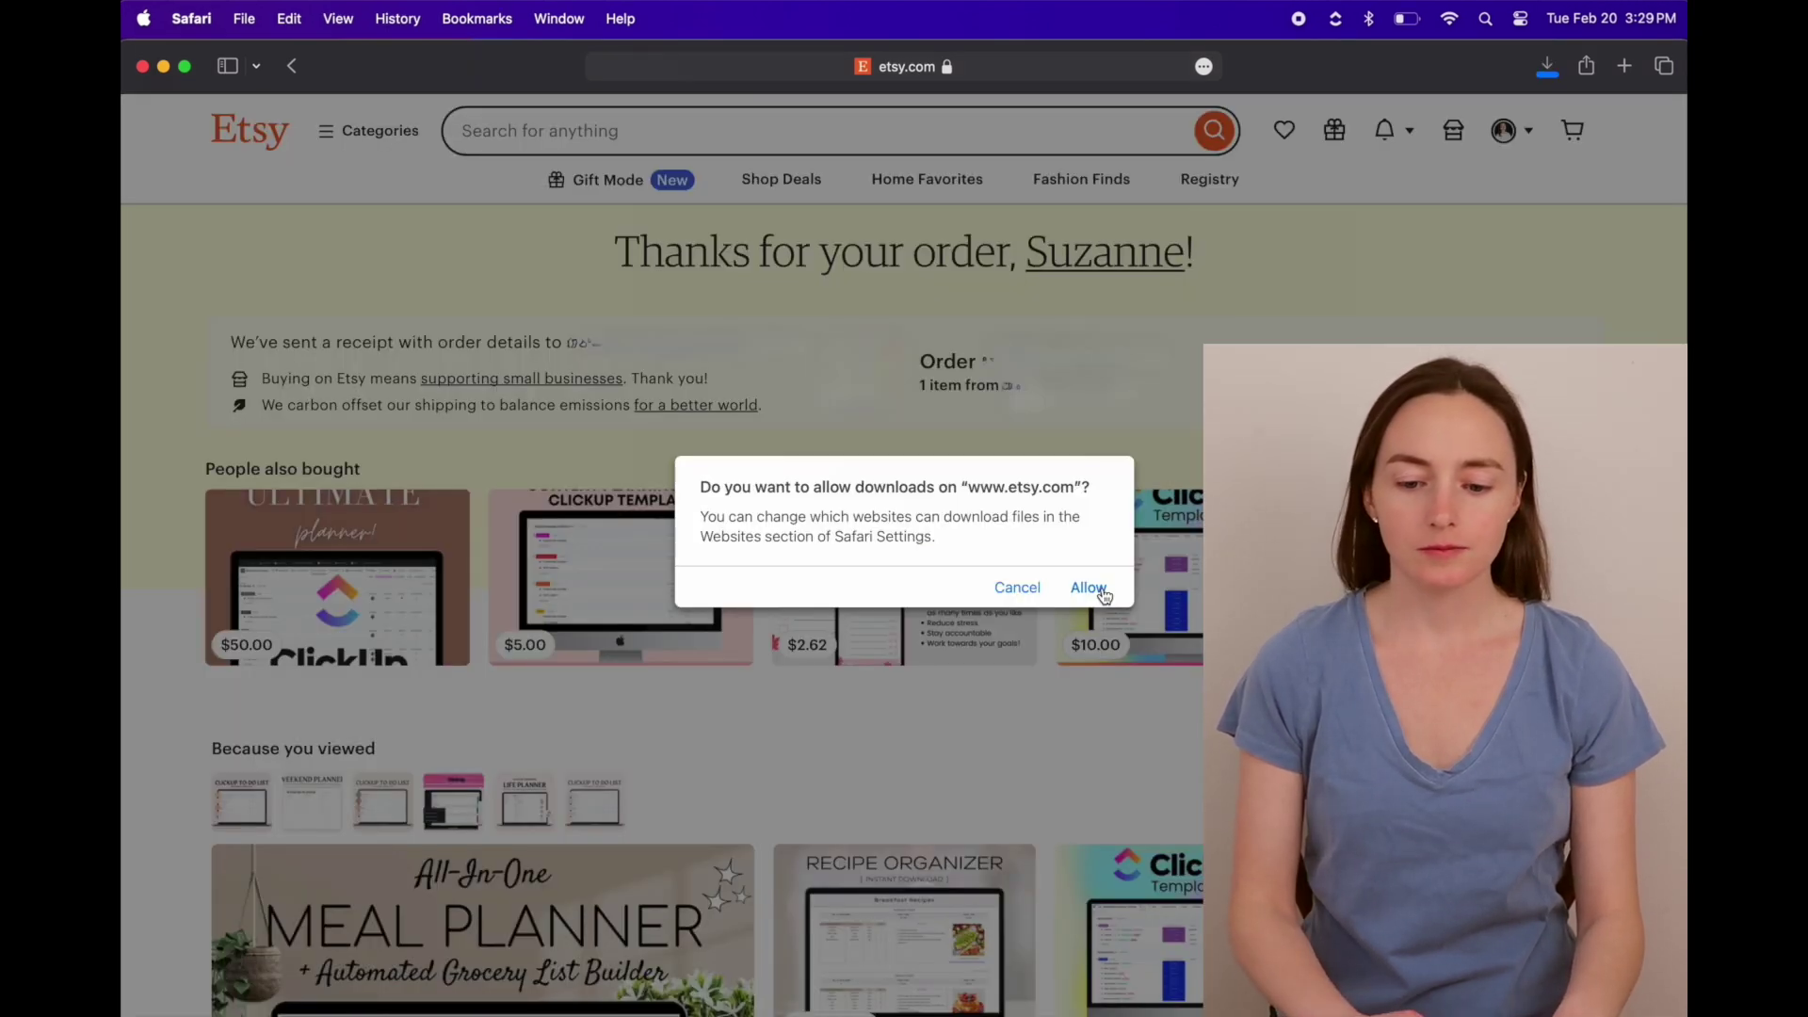
left_click(1104, 596)
left_click(1550, 68)
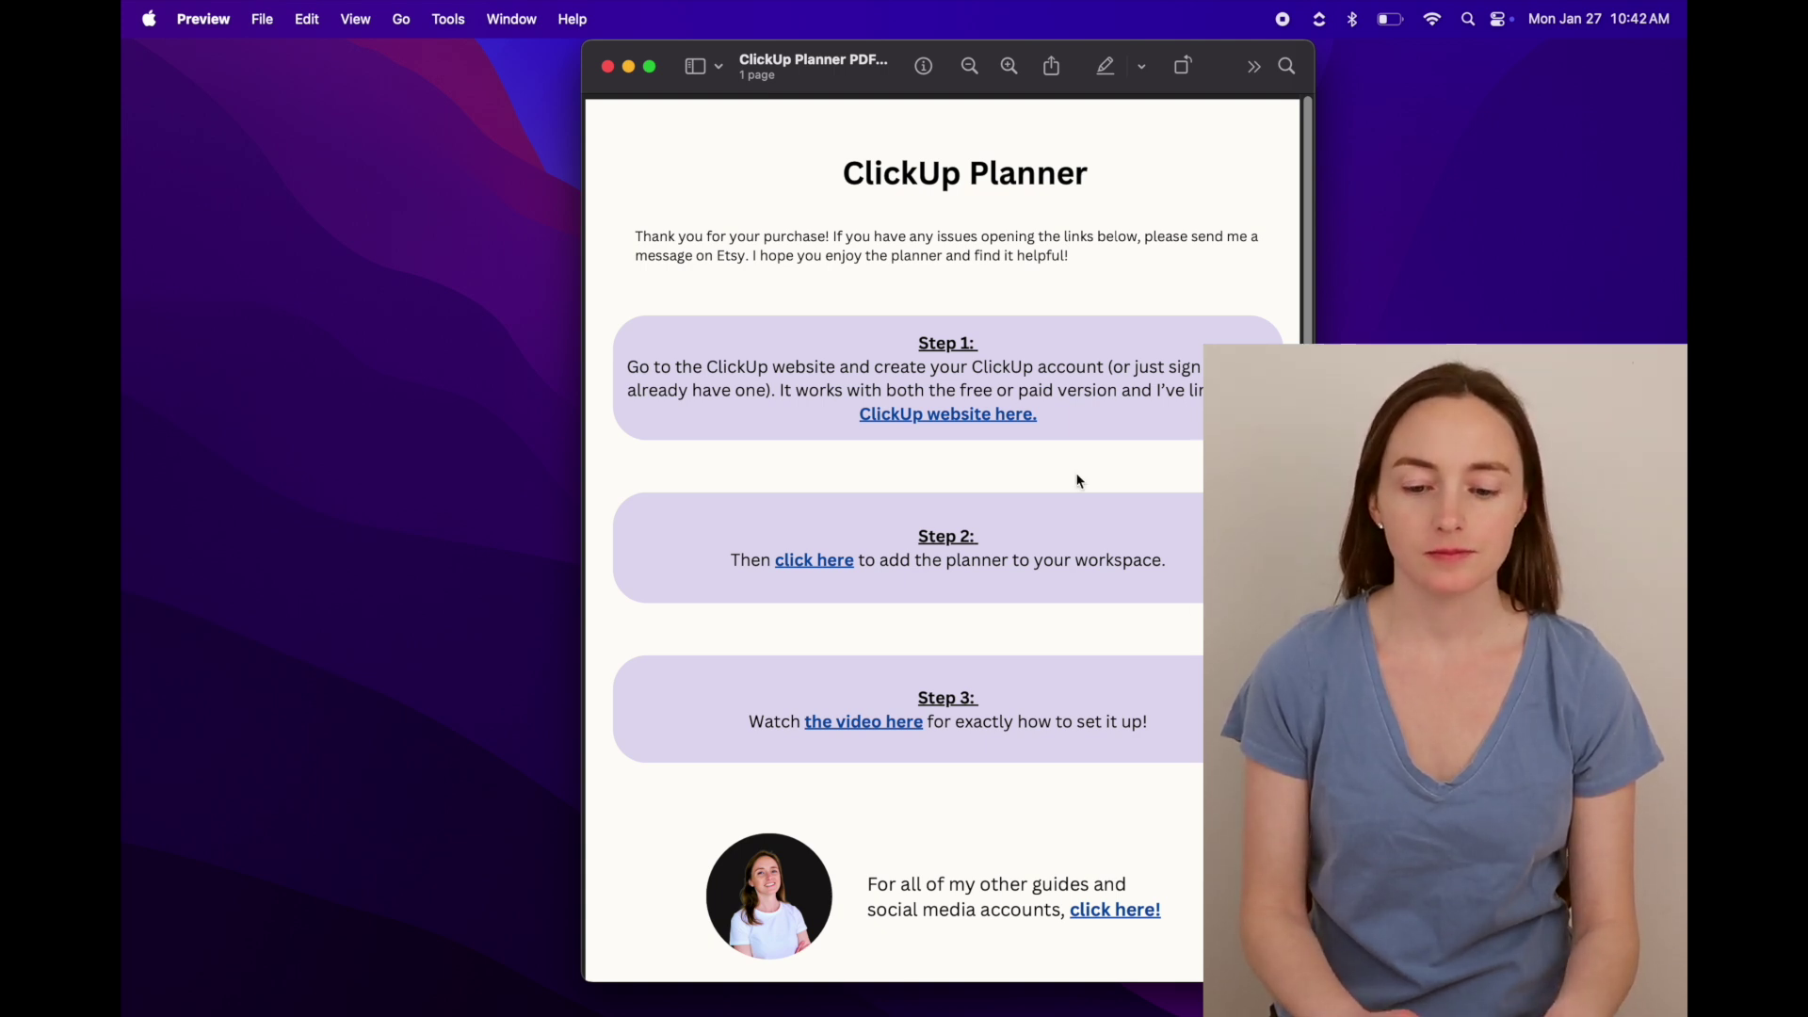
- Open the ClickUp website link from Step 1 of the planner PDF in Safari
left_click(1018, 425)
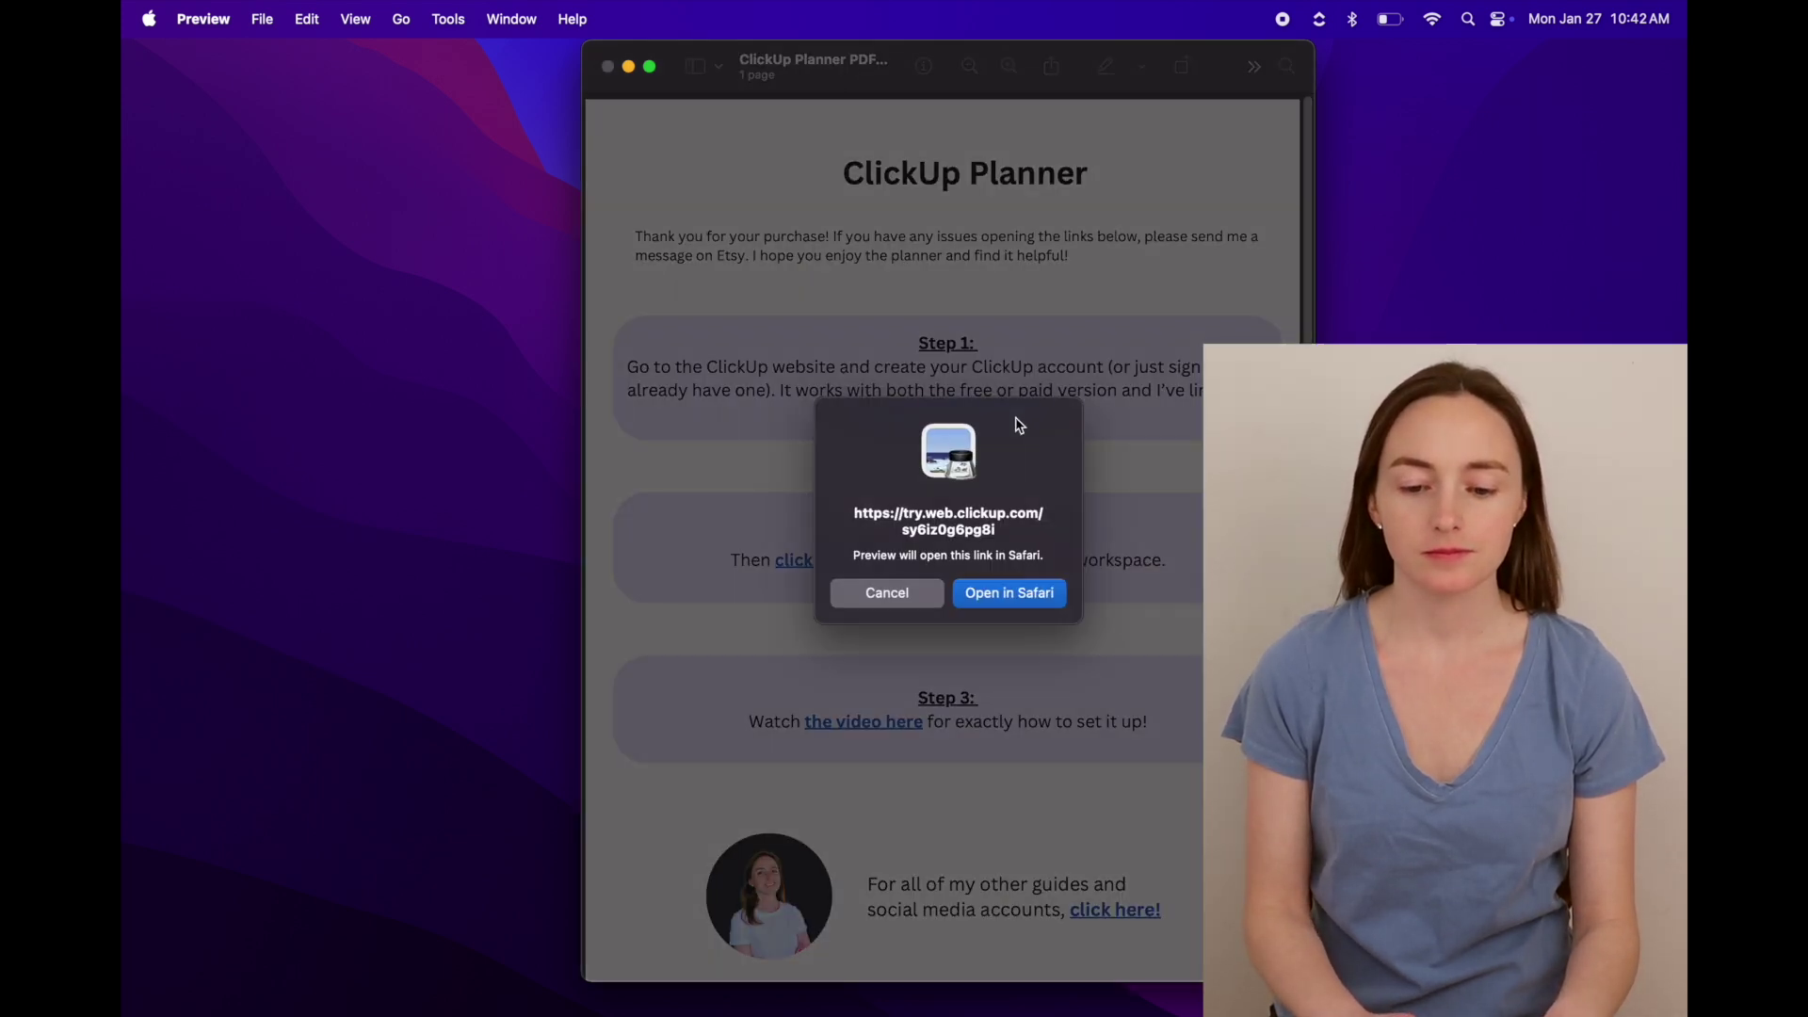
left_click(1044, 606)
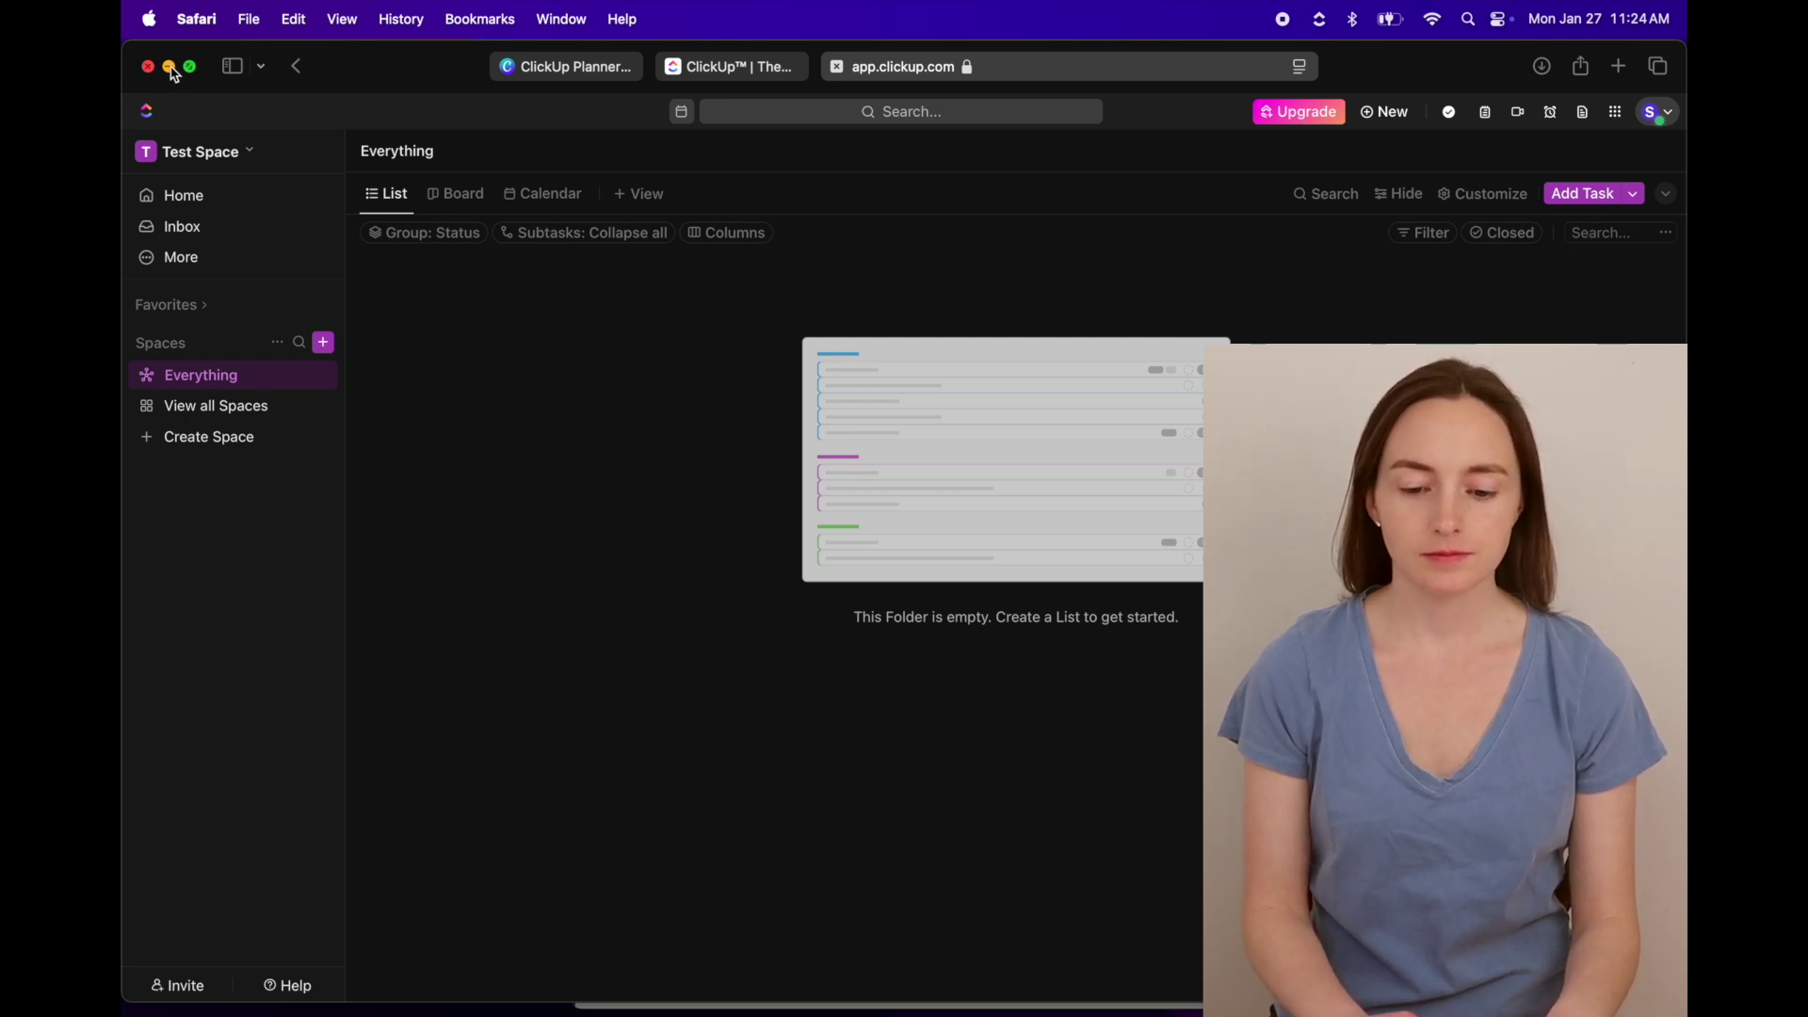
- Return to the planner PDF and open the Step 2 link for adding the planner to the workspace in Safari
left_click(171, 67)
left_click(1109, 478)
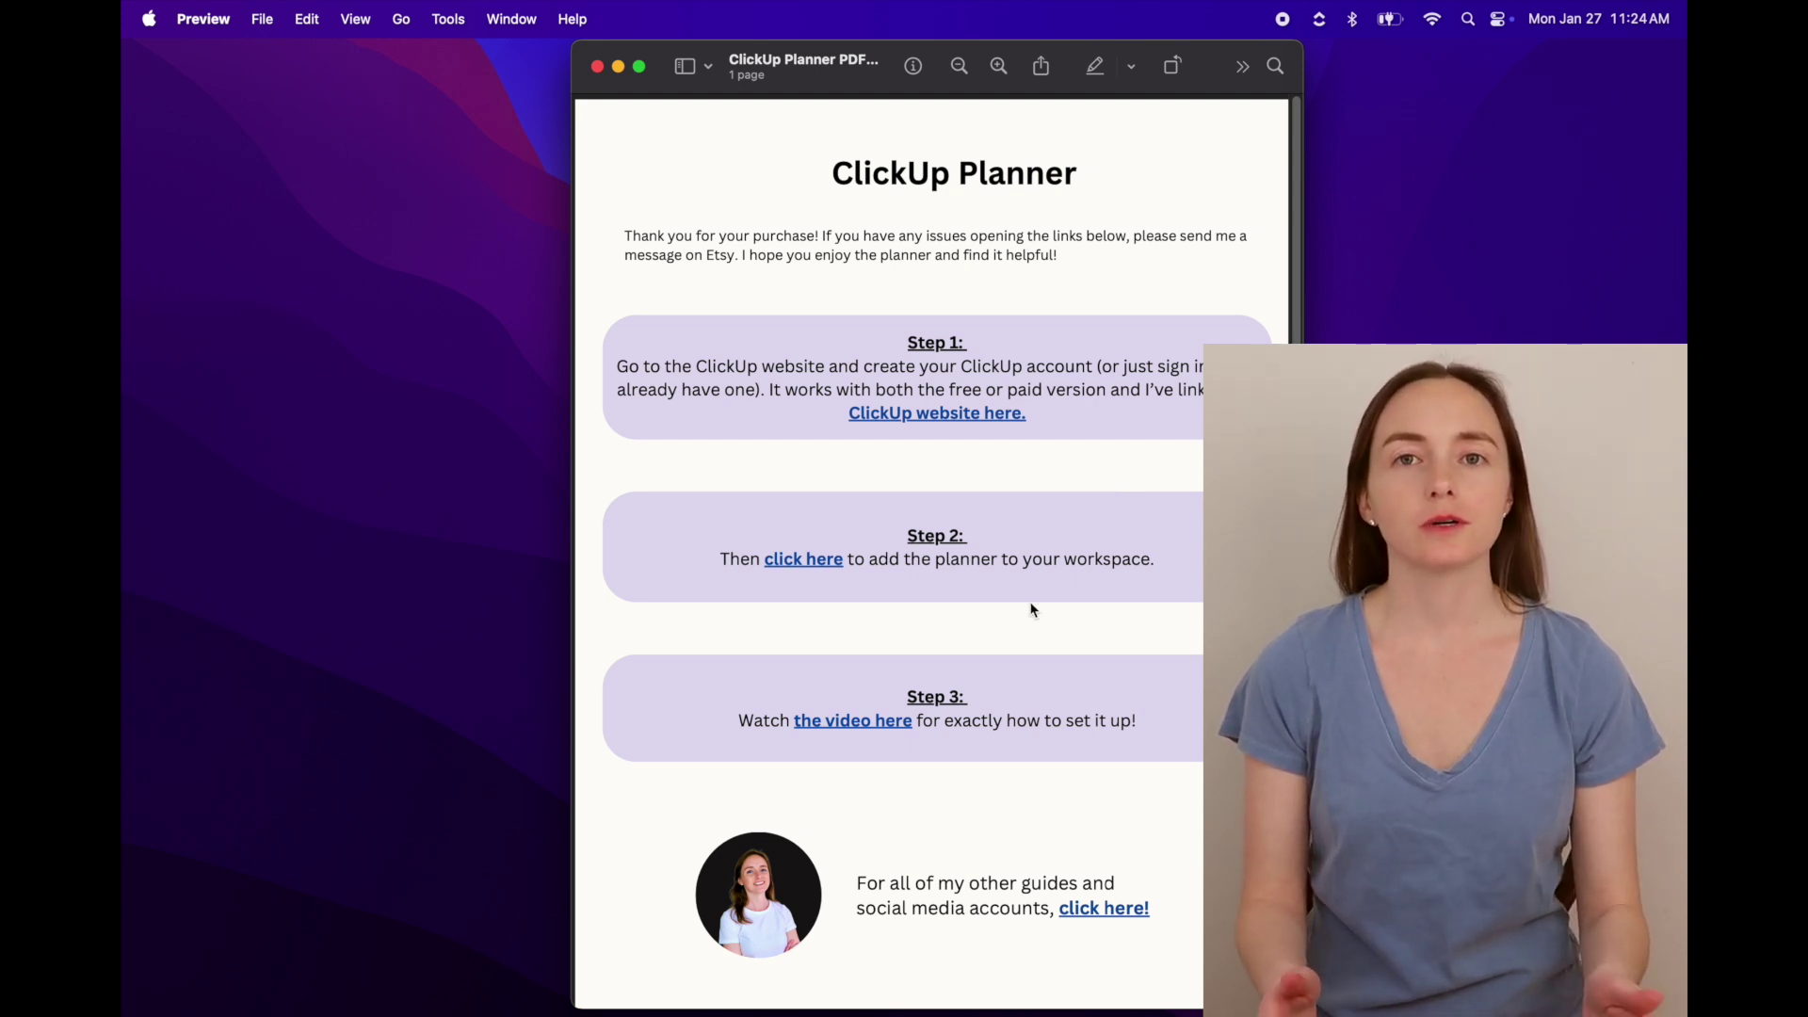
left_click(815, 563)
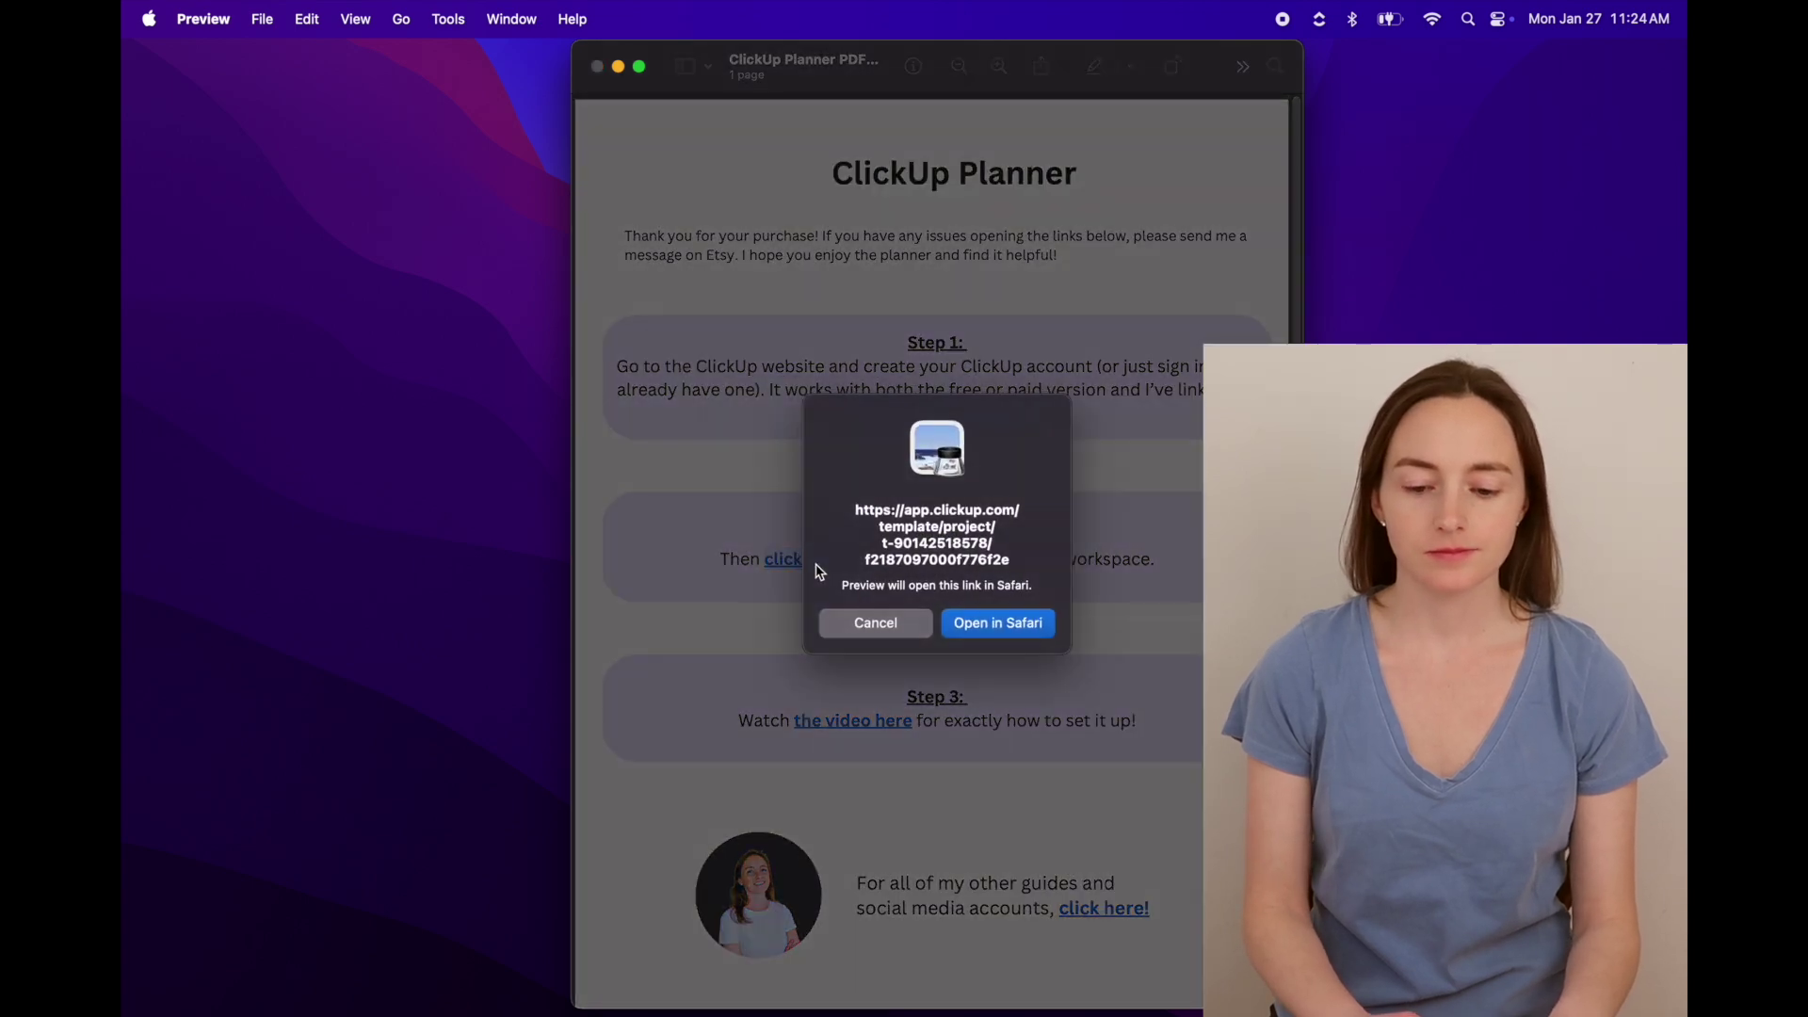
left_click(1025, 627)
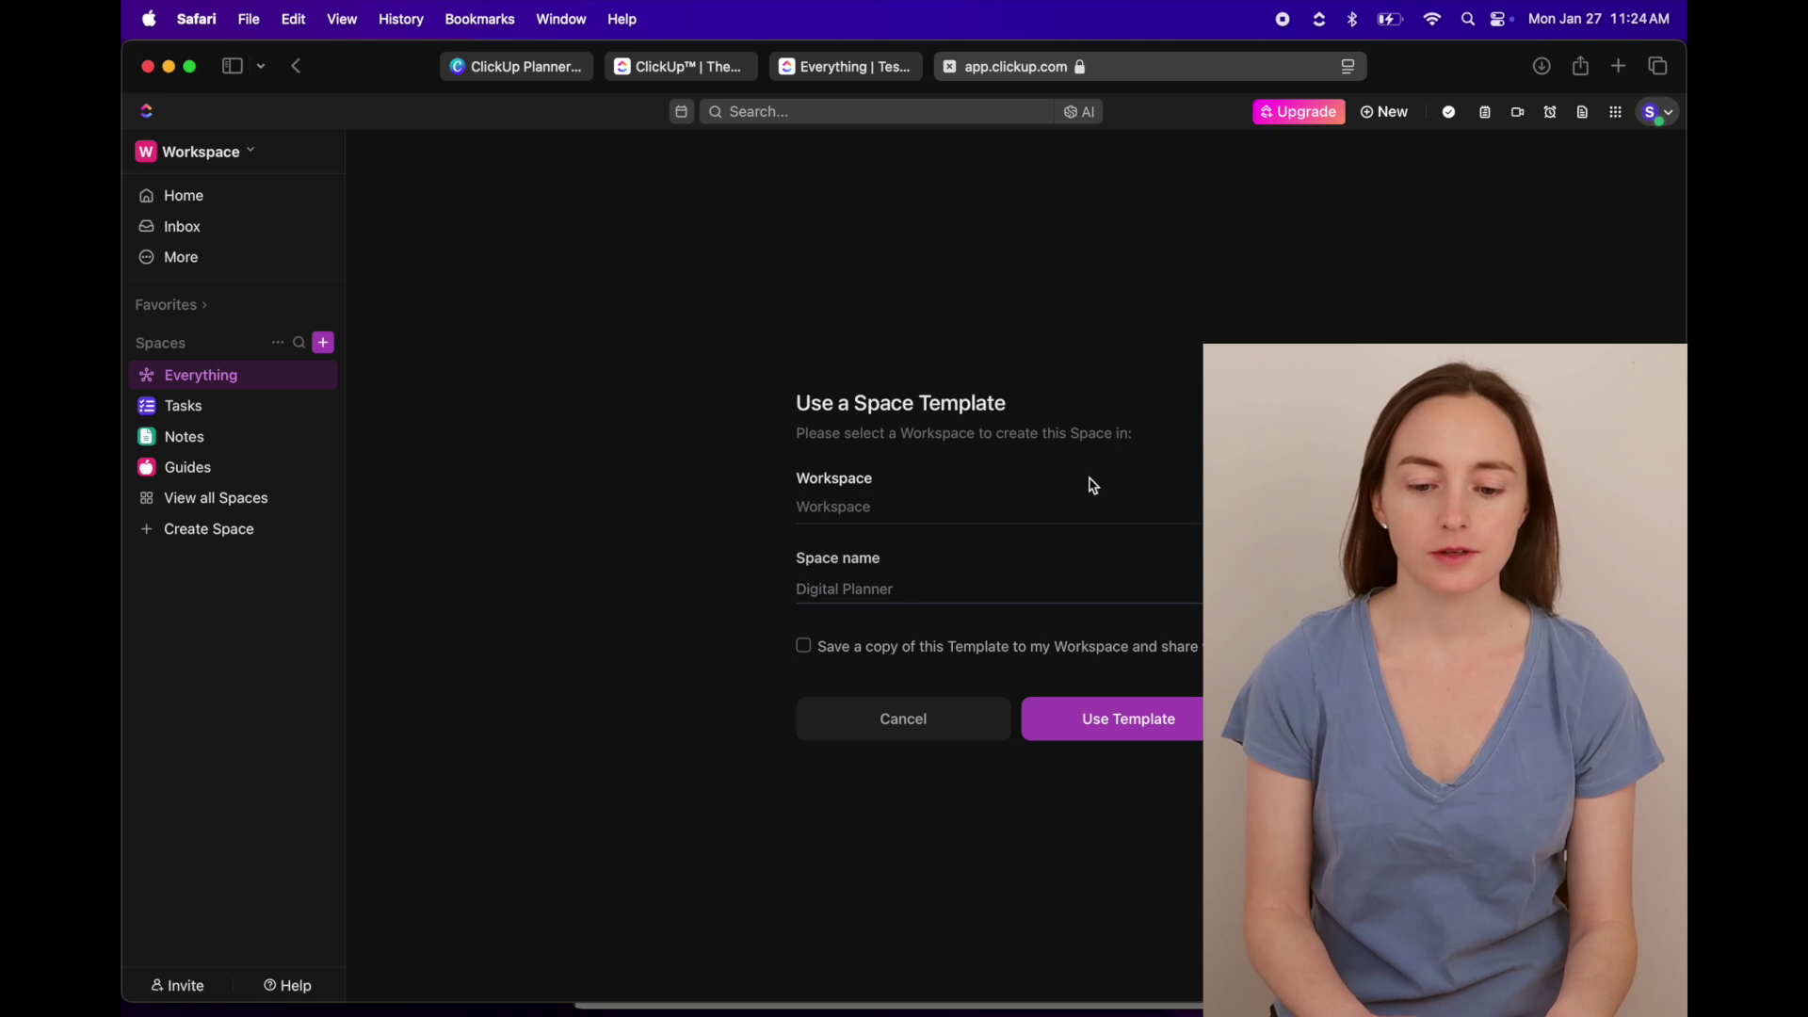
- Use the space template in the Test Space workspace with the space name Tasks
left_click(1094, 507)
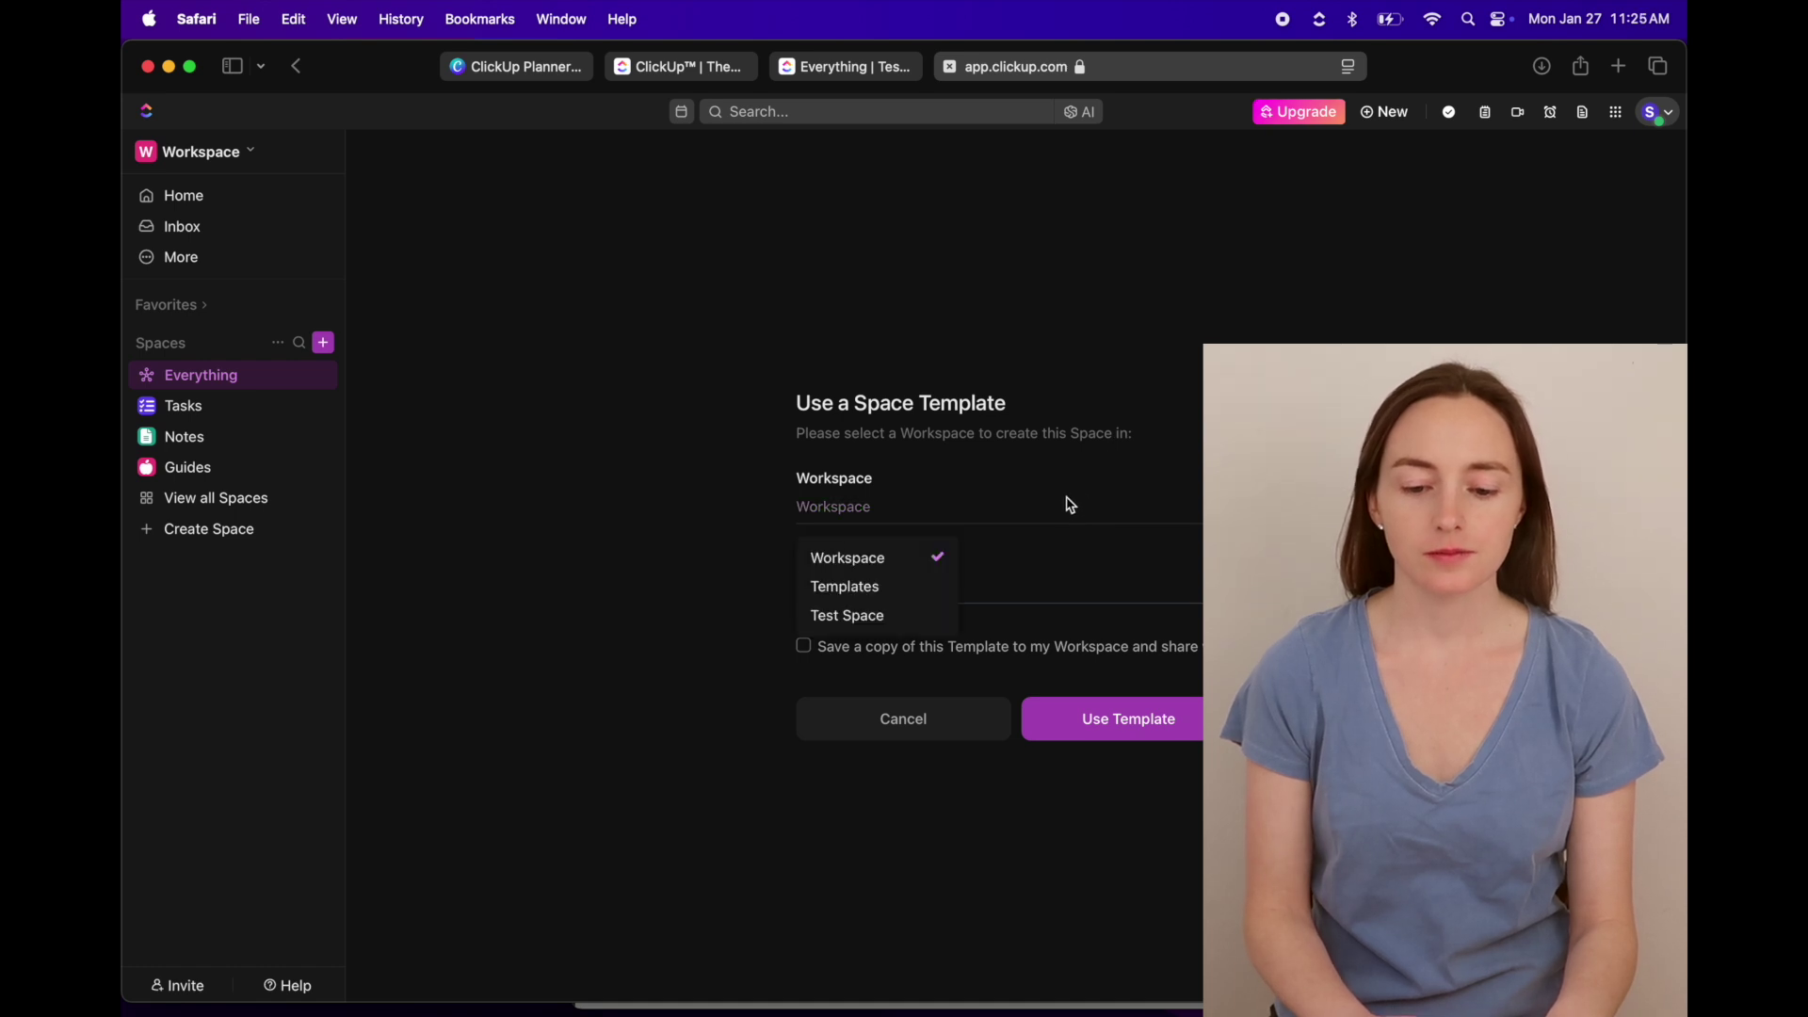
left_click(883, 618)
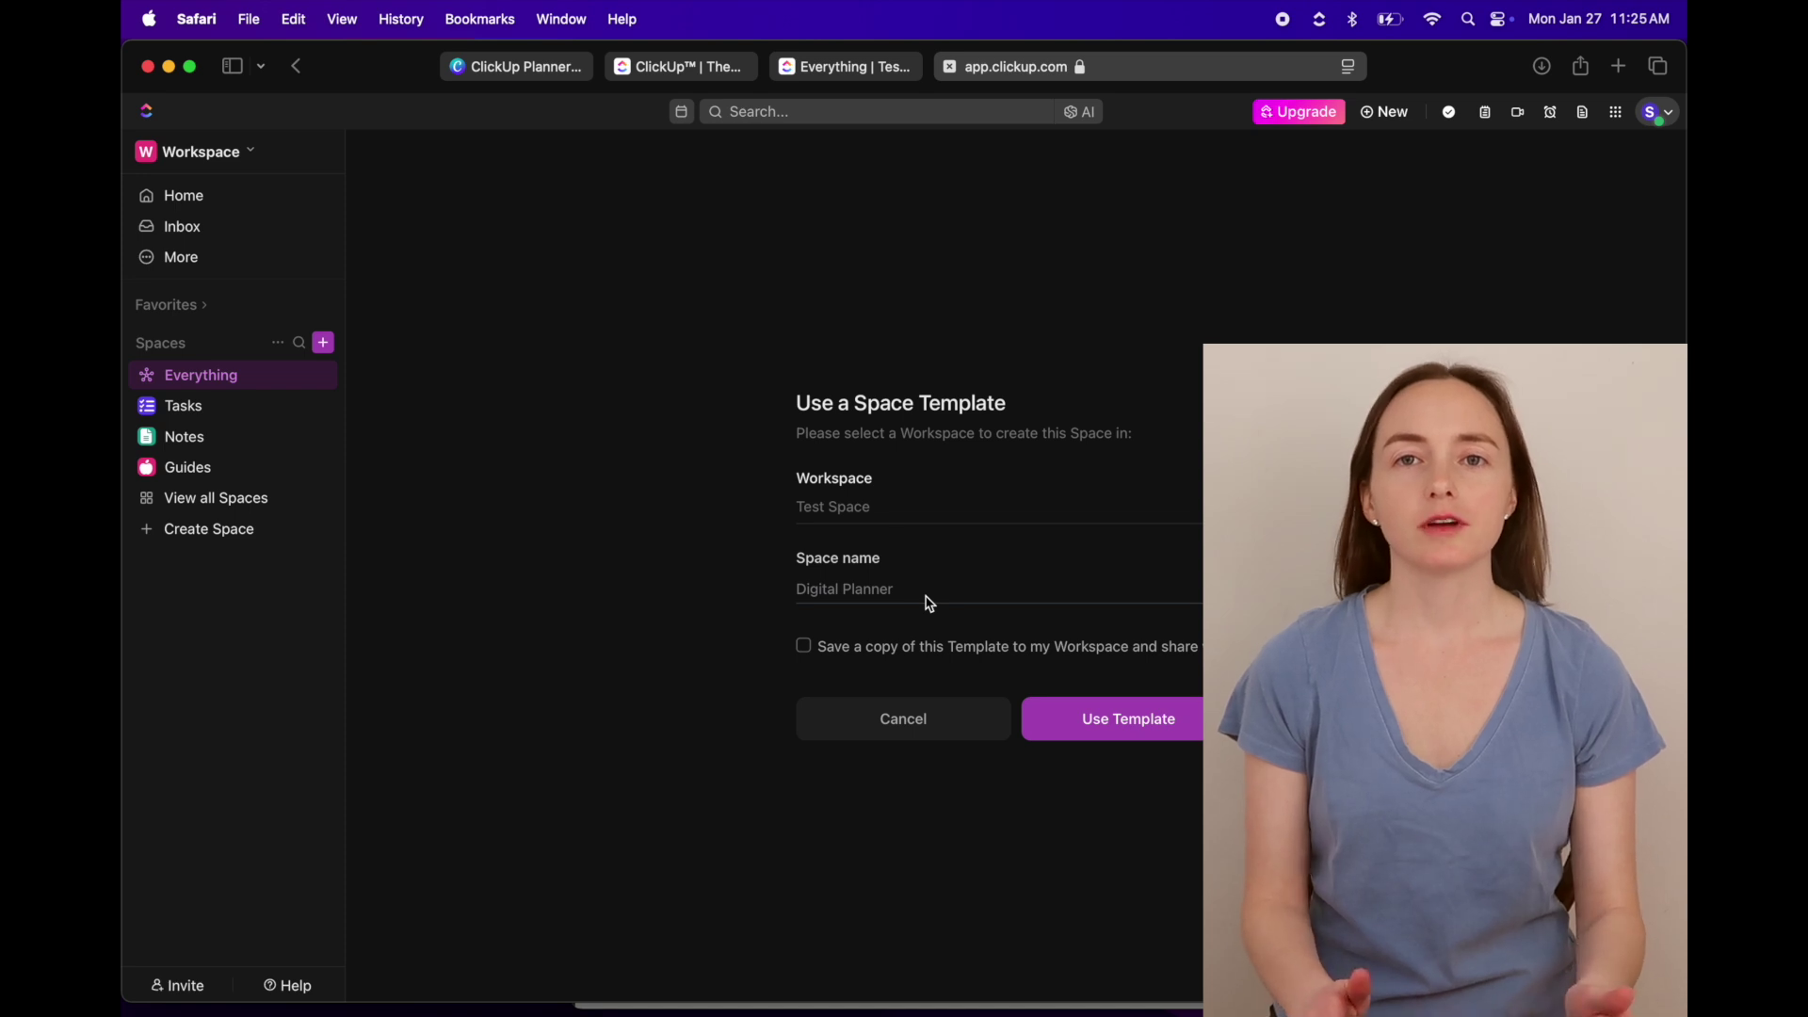
left_click_drag(929, 602, 774, 592)
type("Tasks")
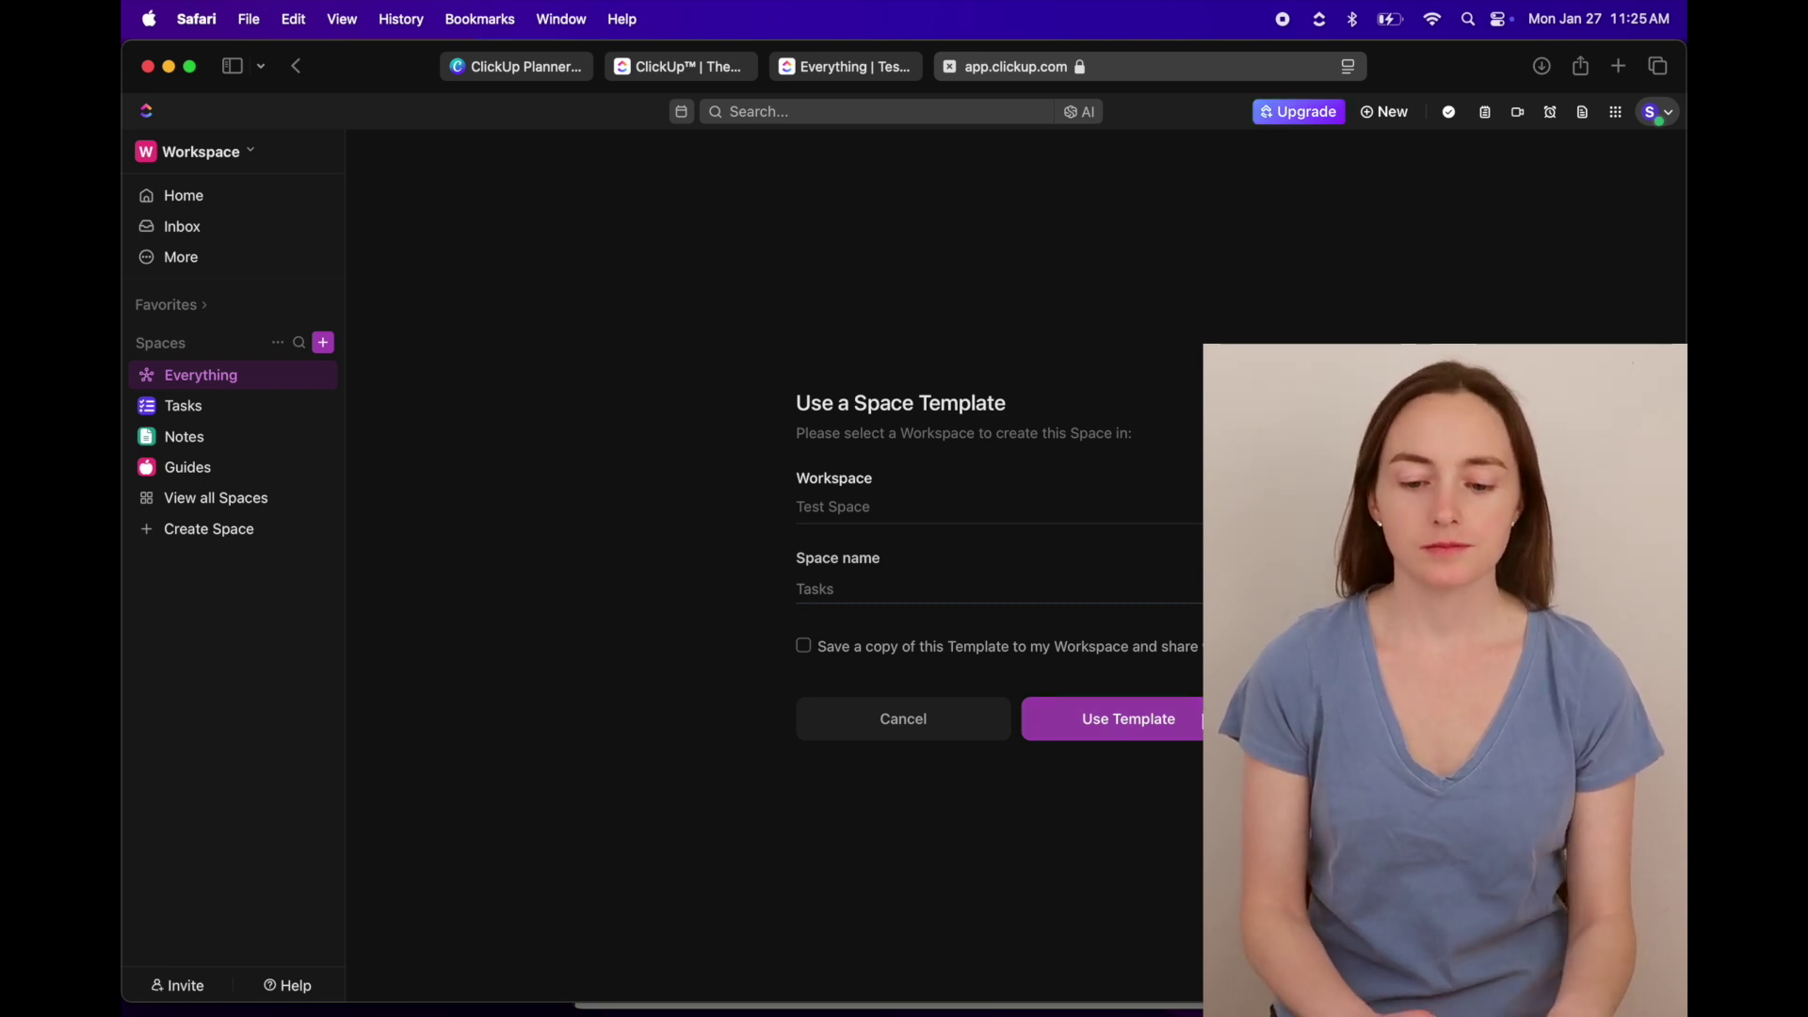
key("Return")
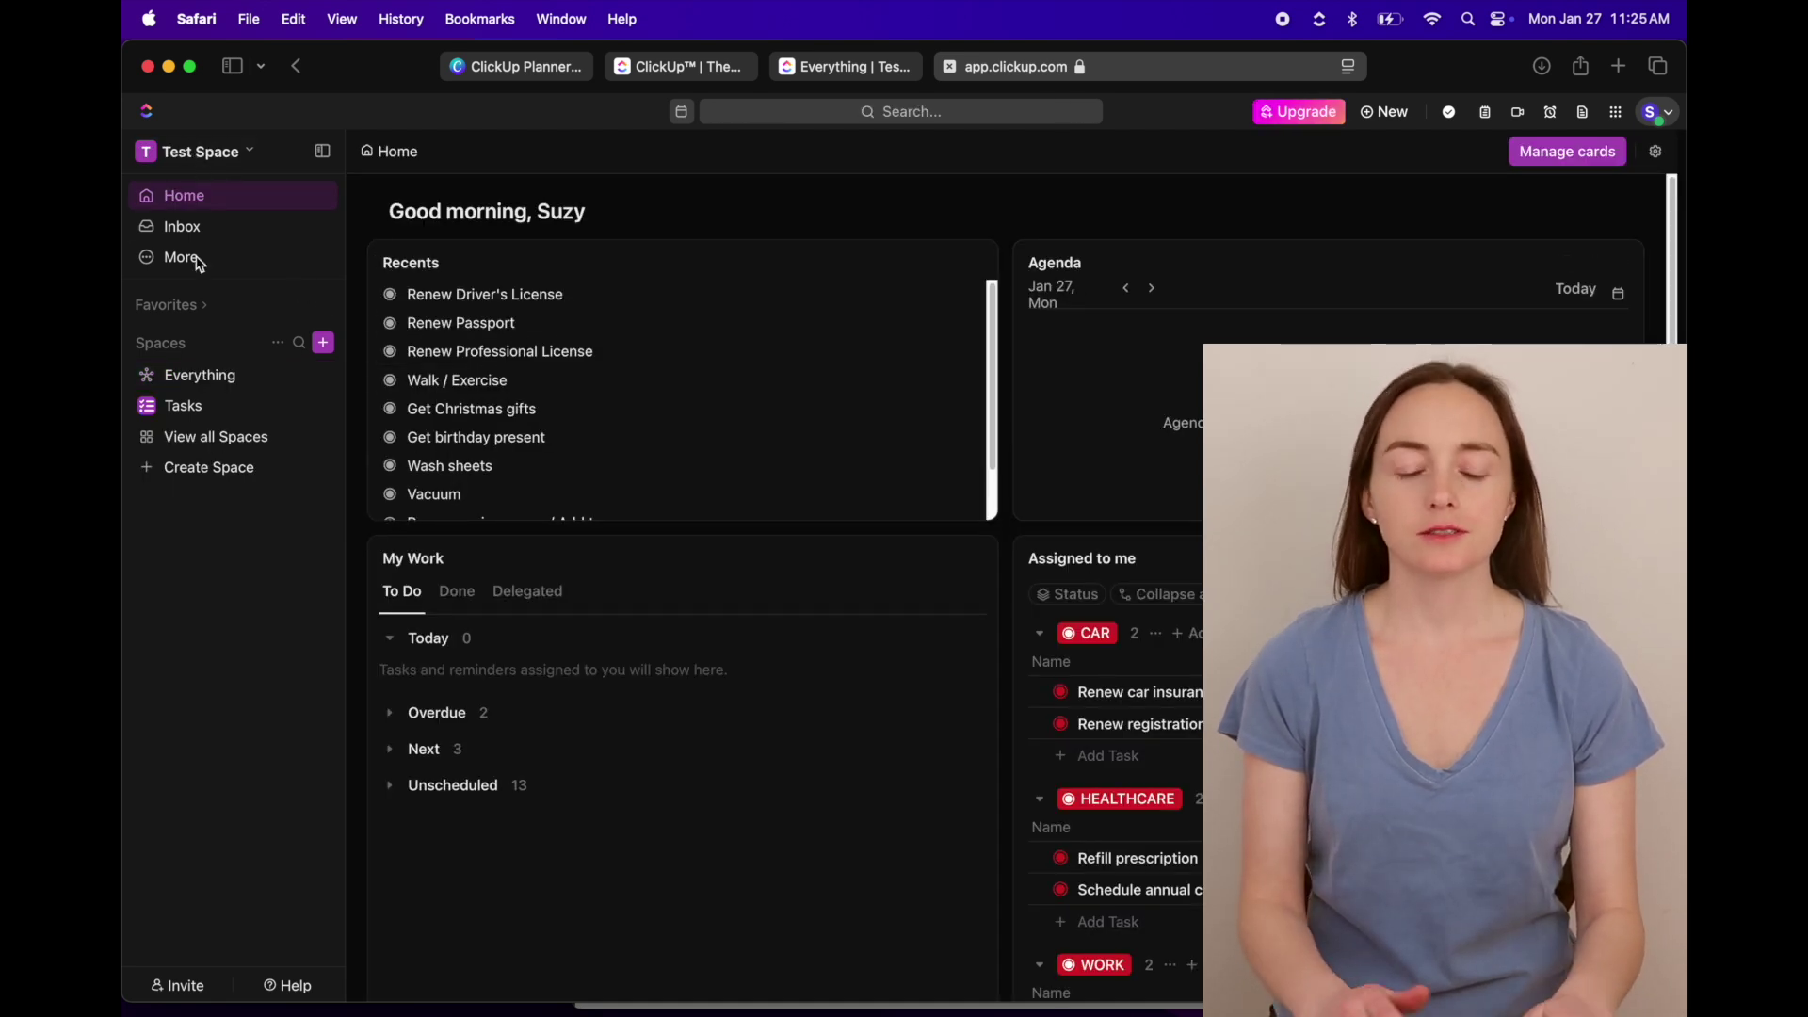
- Open the Tasks space and look at its Day Calendar view
left_click(221, 414)
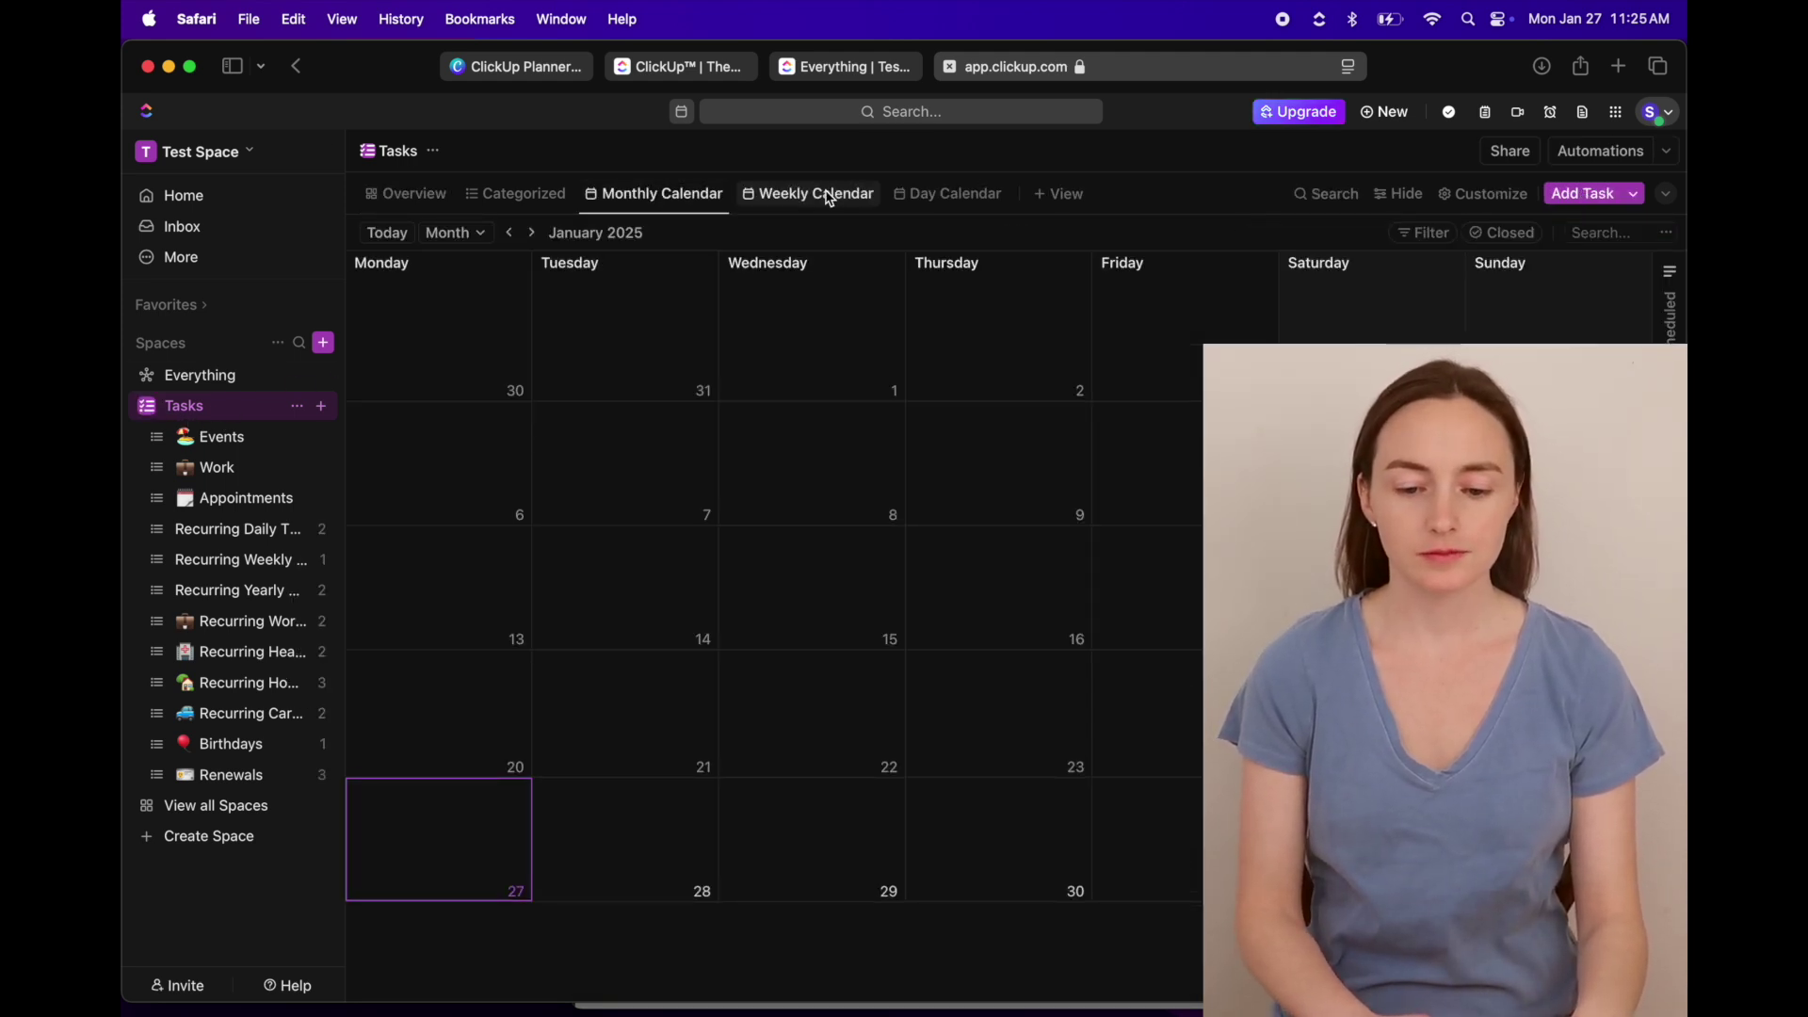
left_click(967, 199)
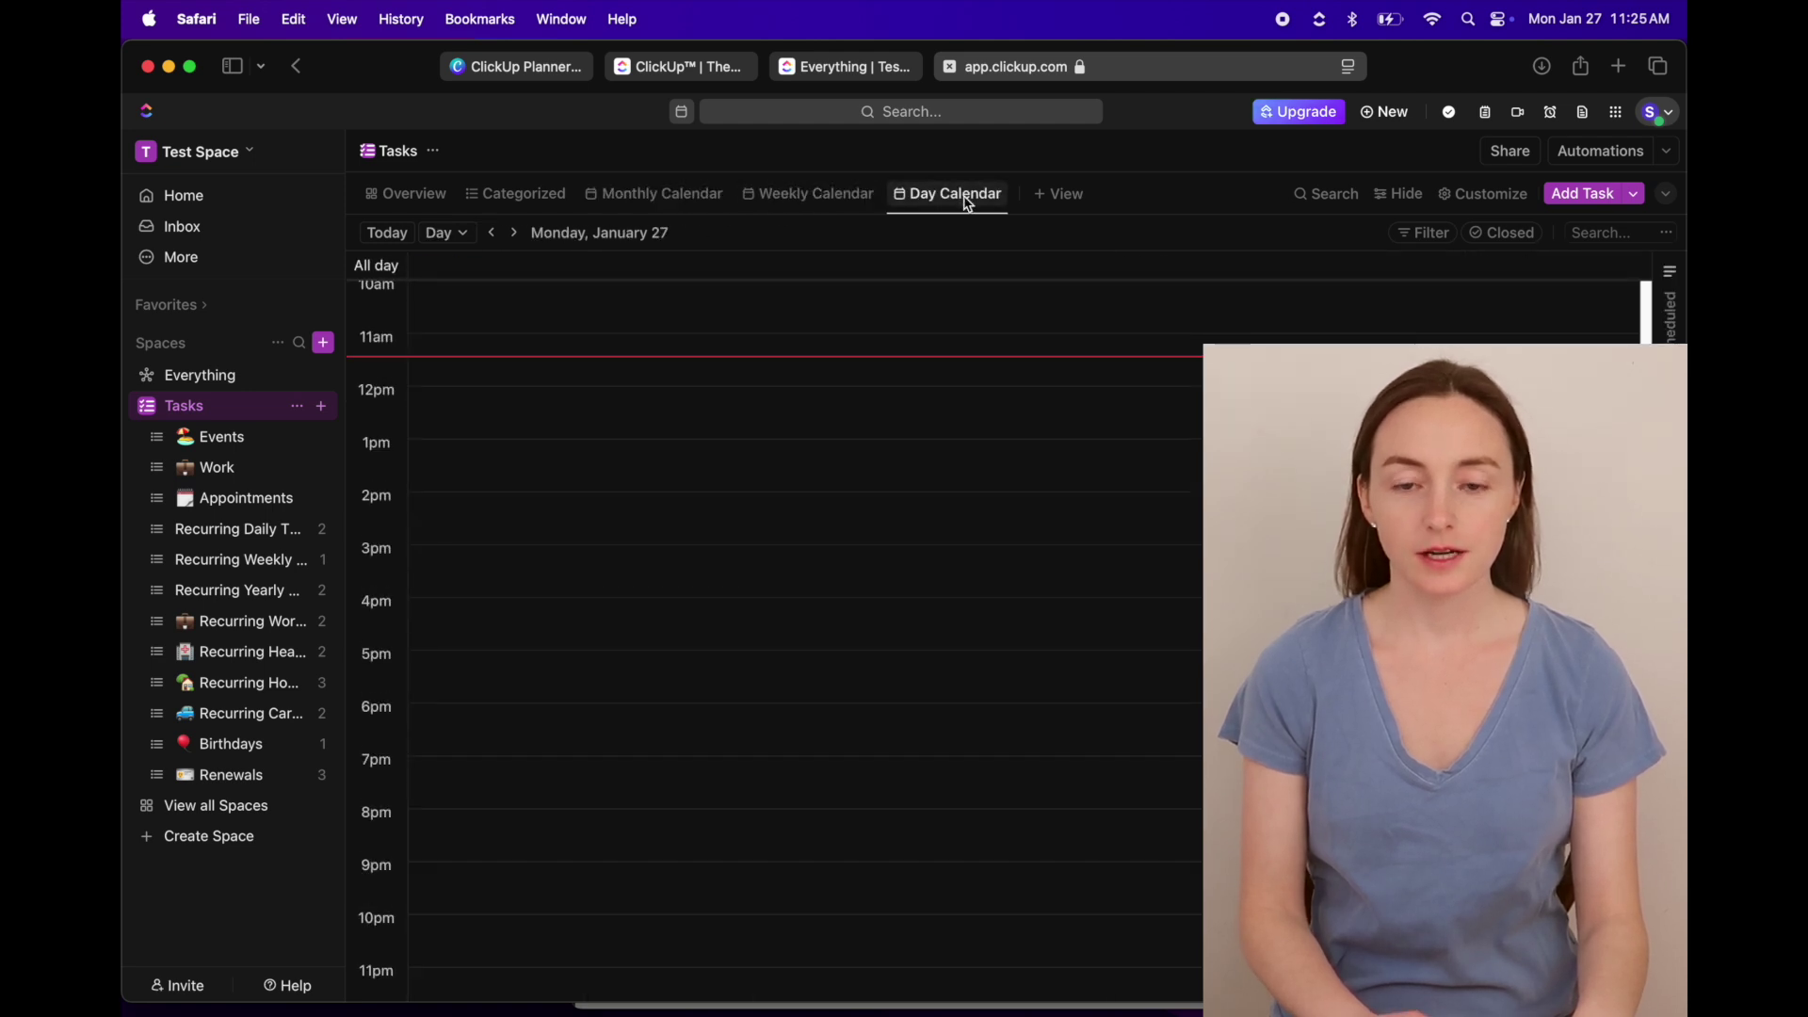
- In the Events list, enter a task named "Dinner with friends" with a start of Friday, January 31 at 6:30 pm
left_click(246, 438)
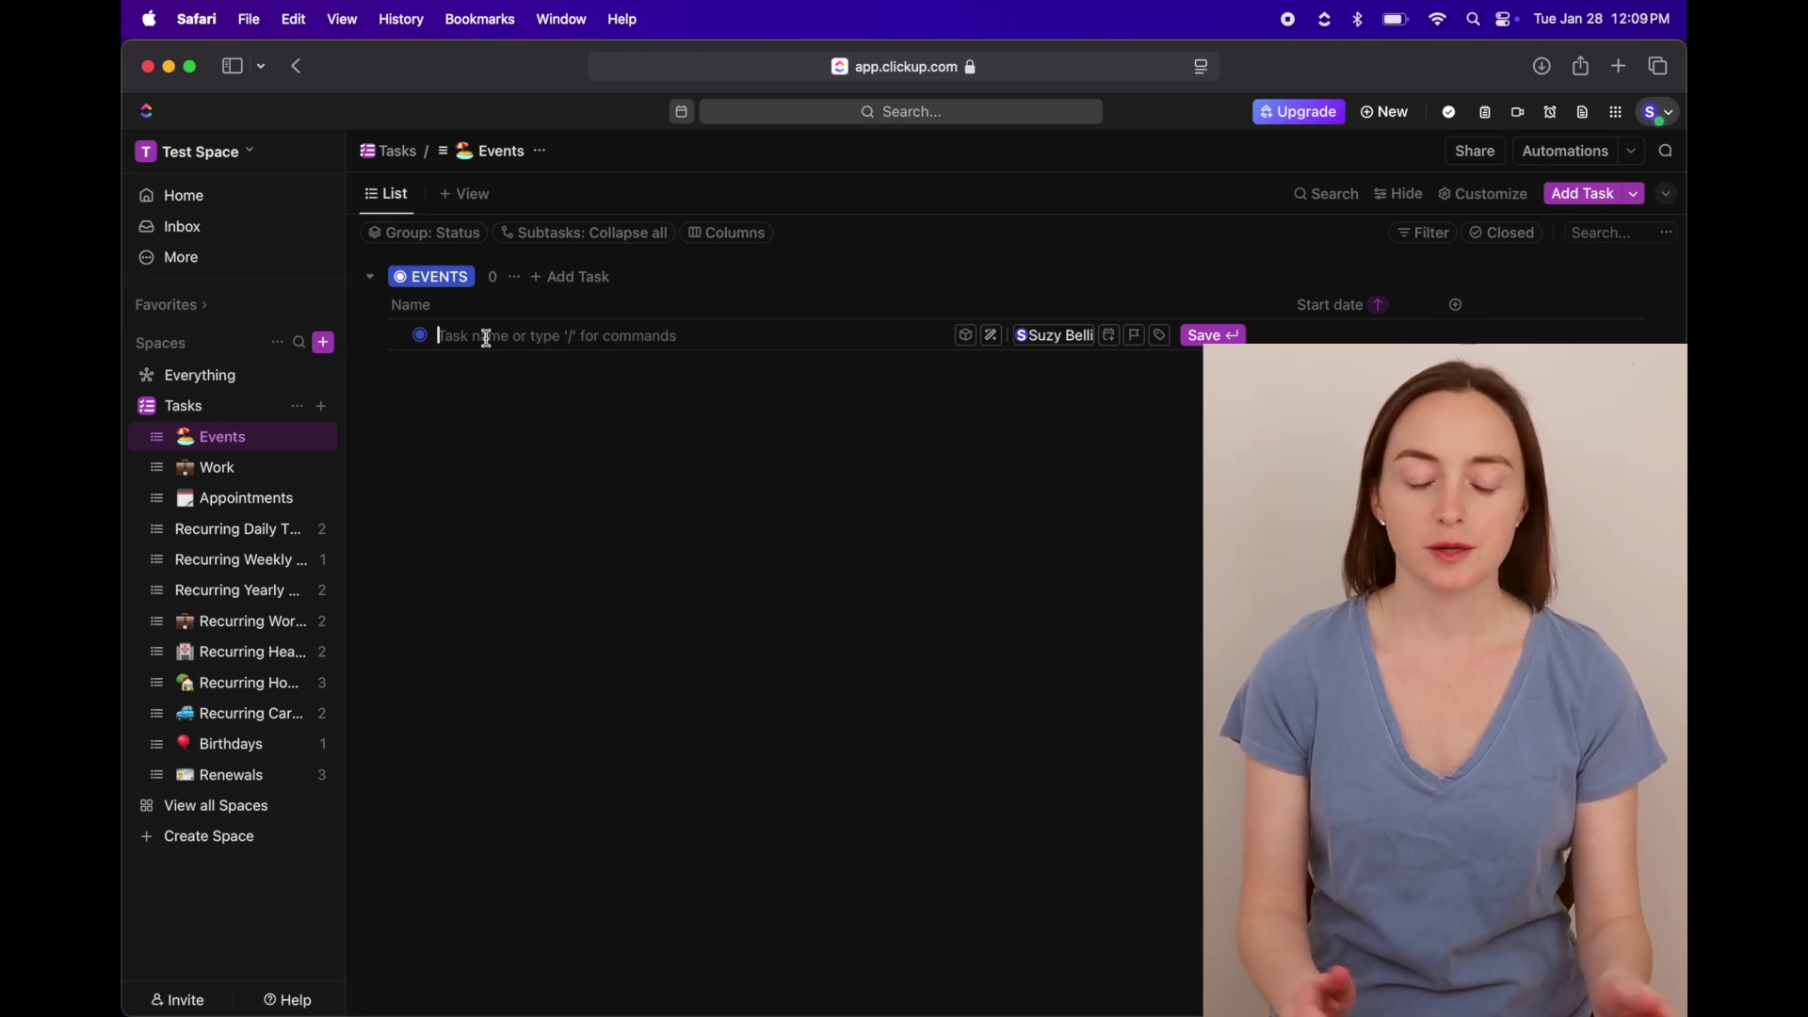
type("Dinner with friends")
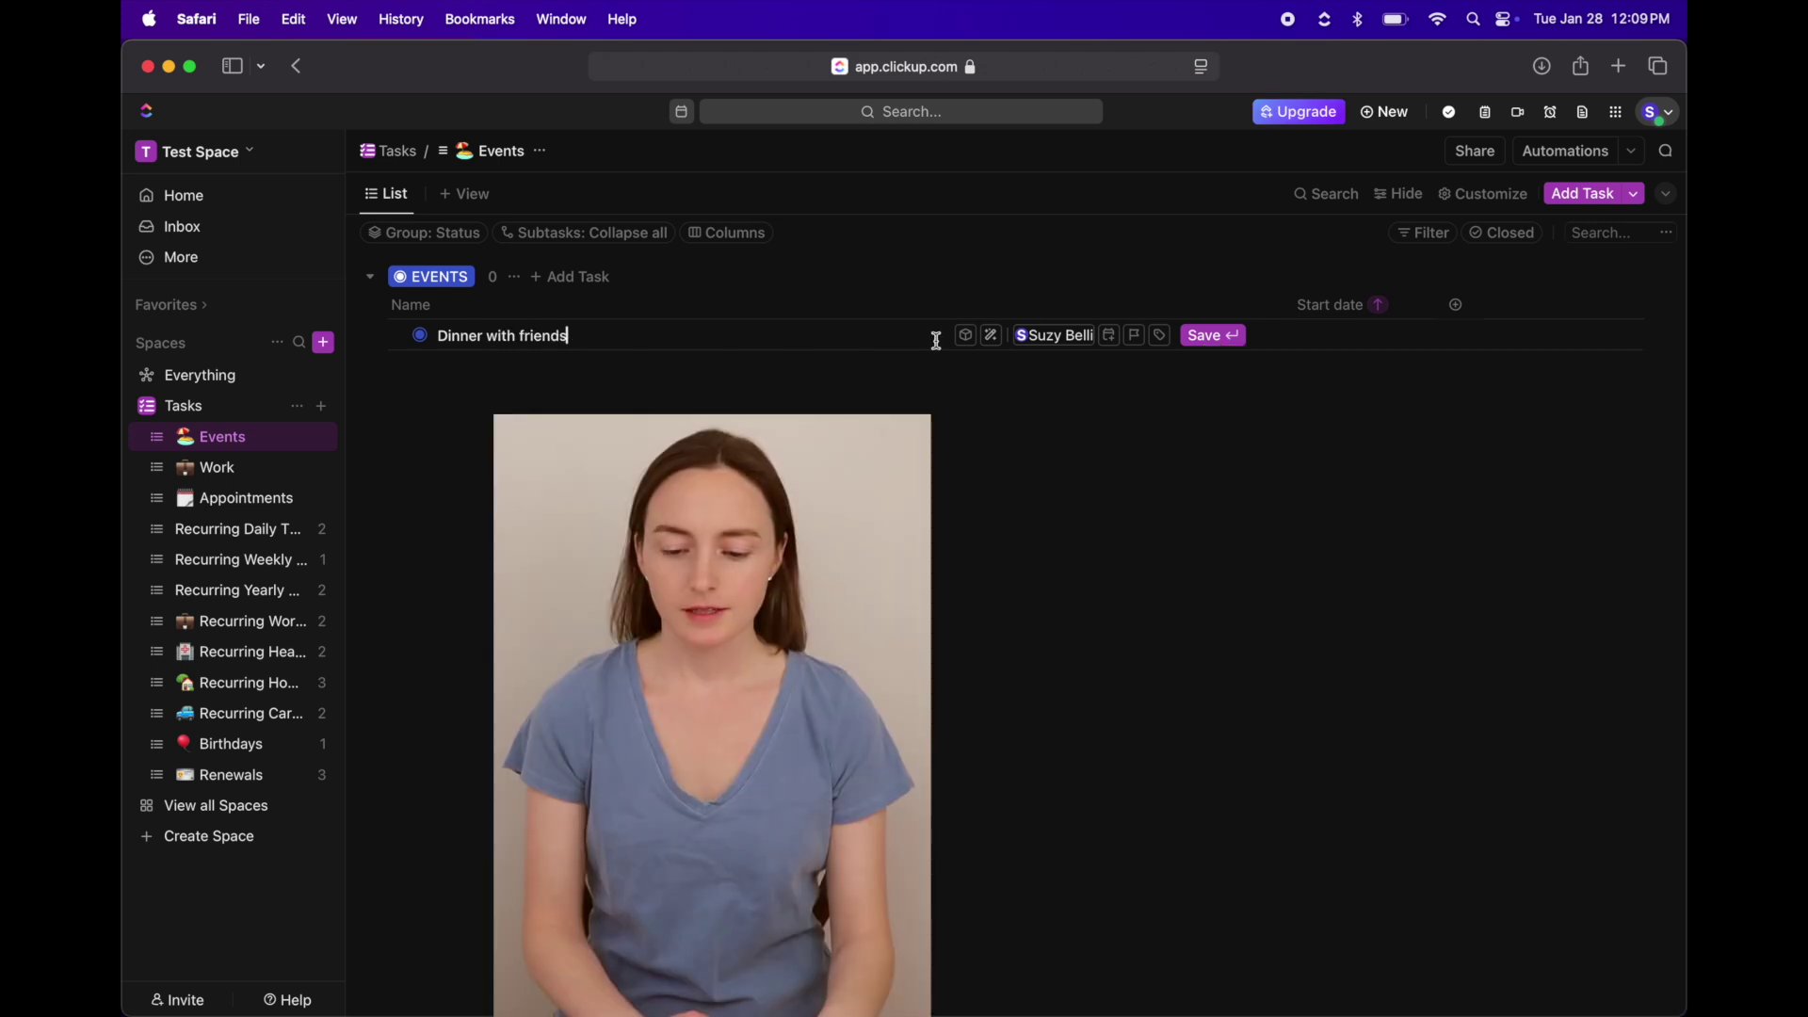
left_click(1109, 335)
left_click(1178, 373)
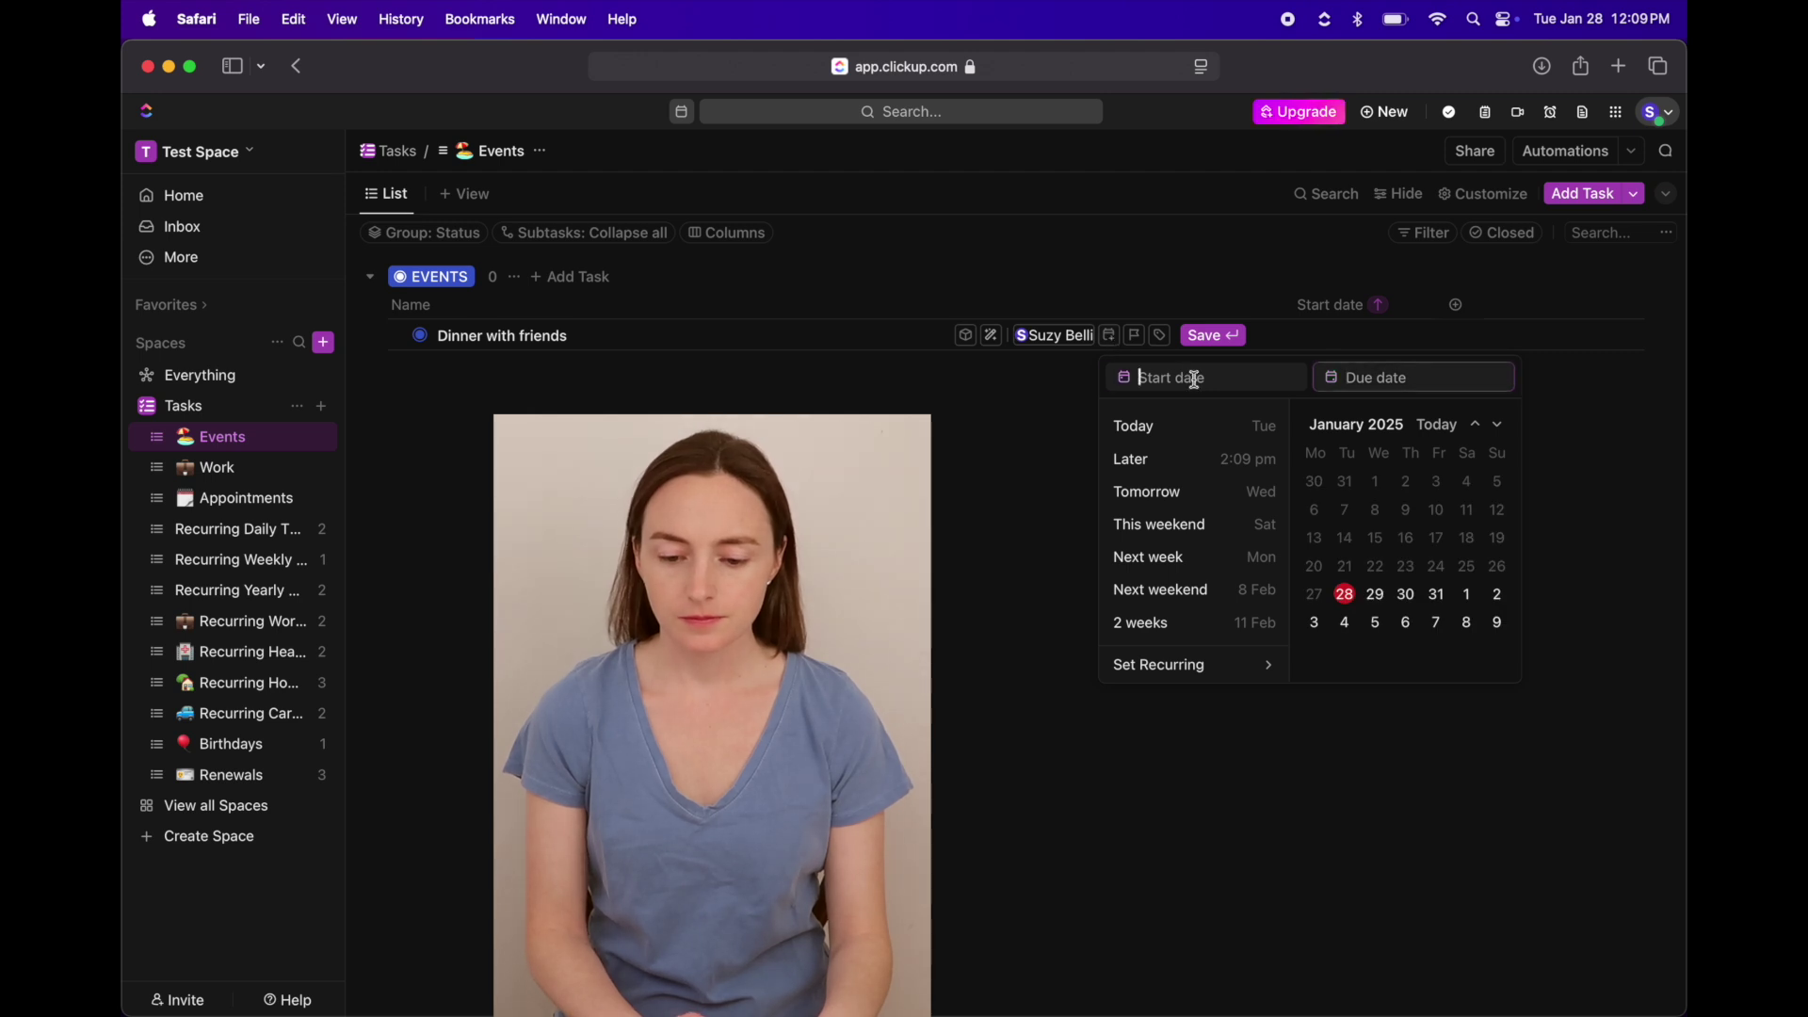
left_click(1438, 596)
left_click(1271, 377)
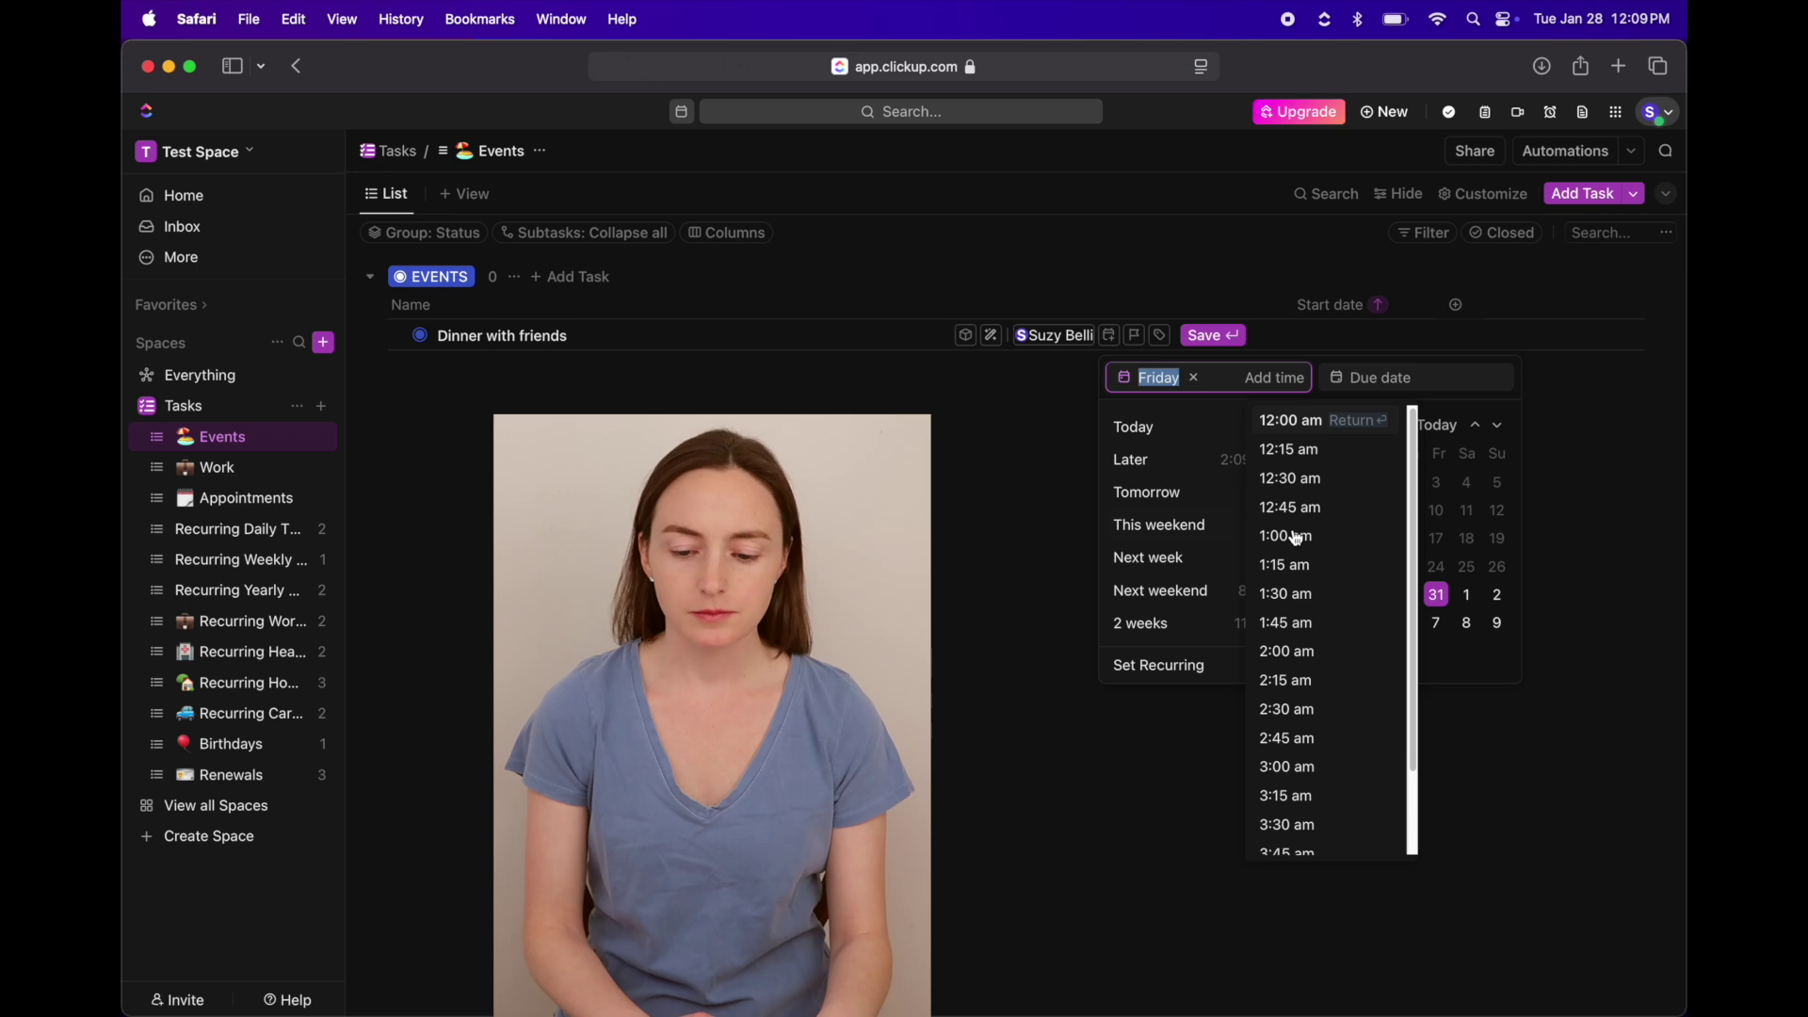
scroll(1326, 576, "down", 15)
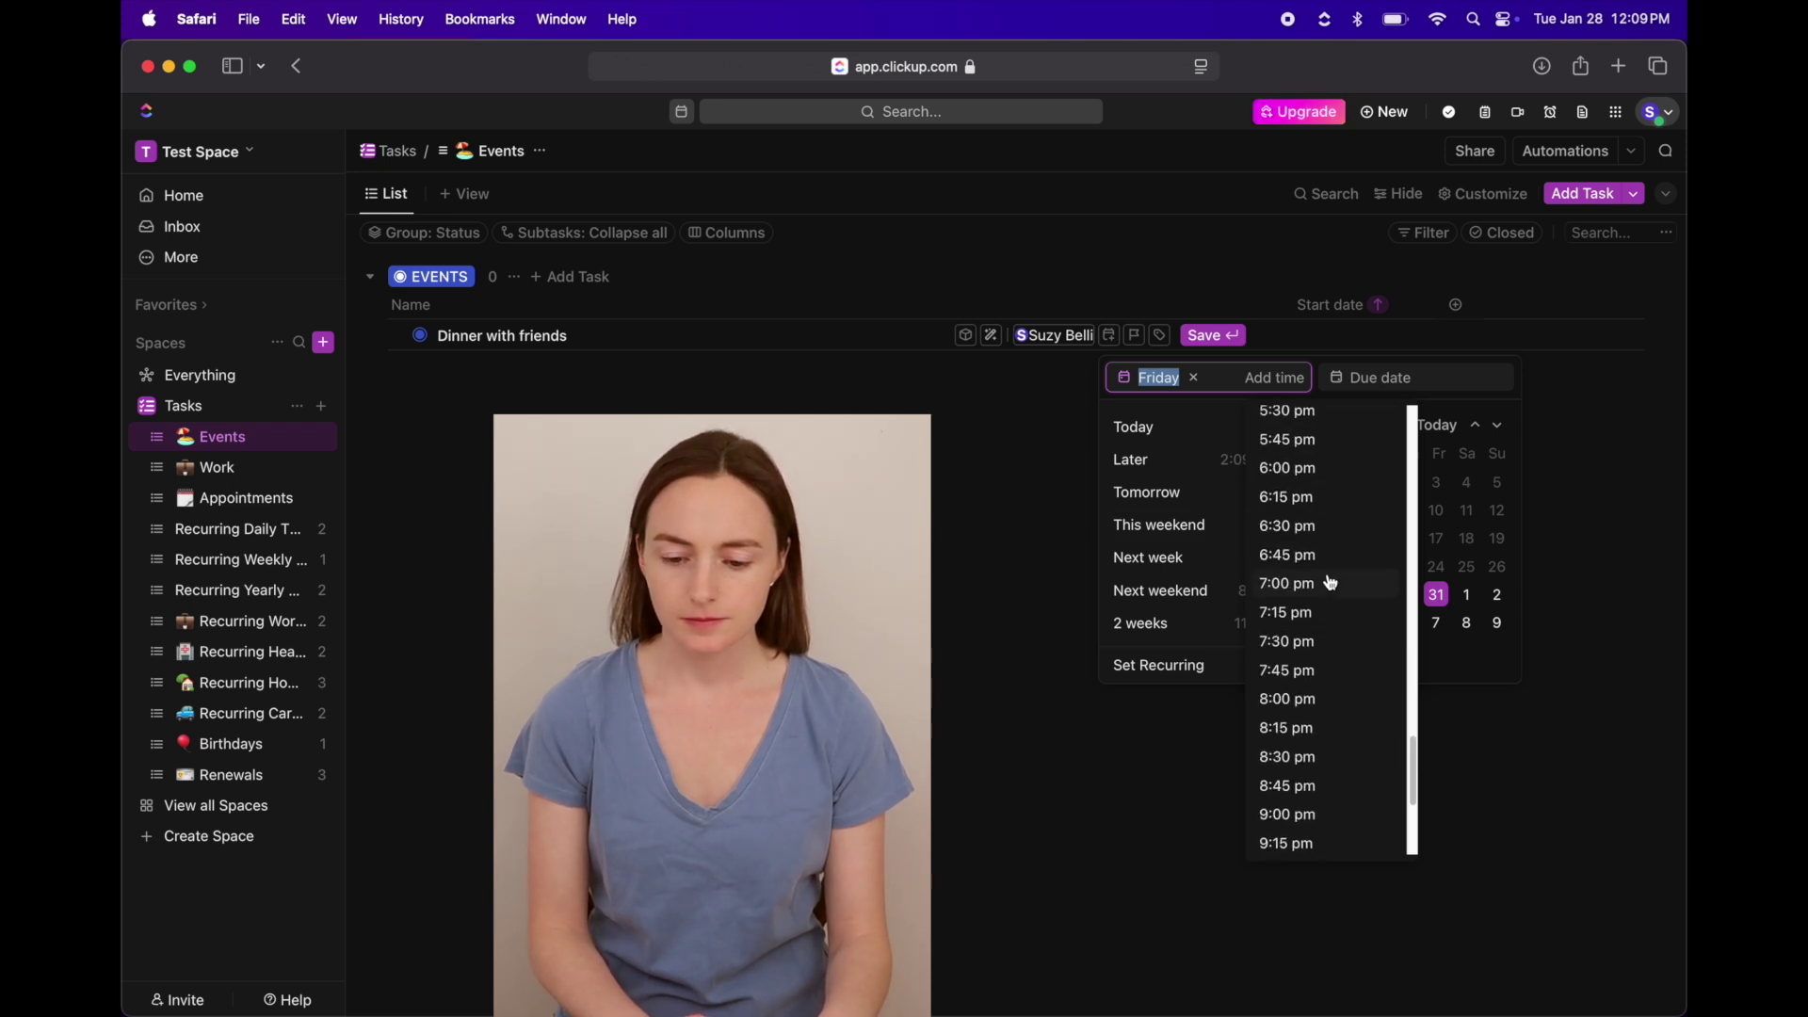
left_click(1311, 526)
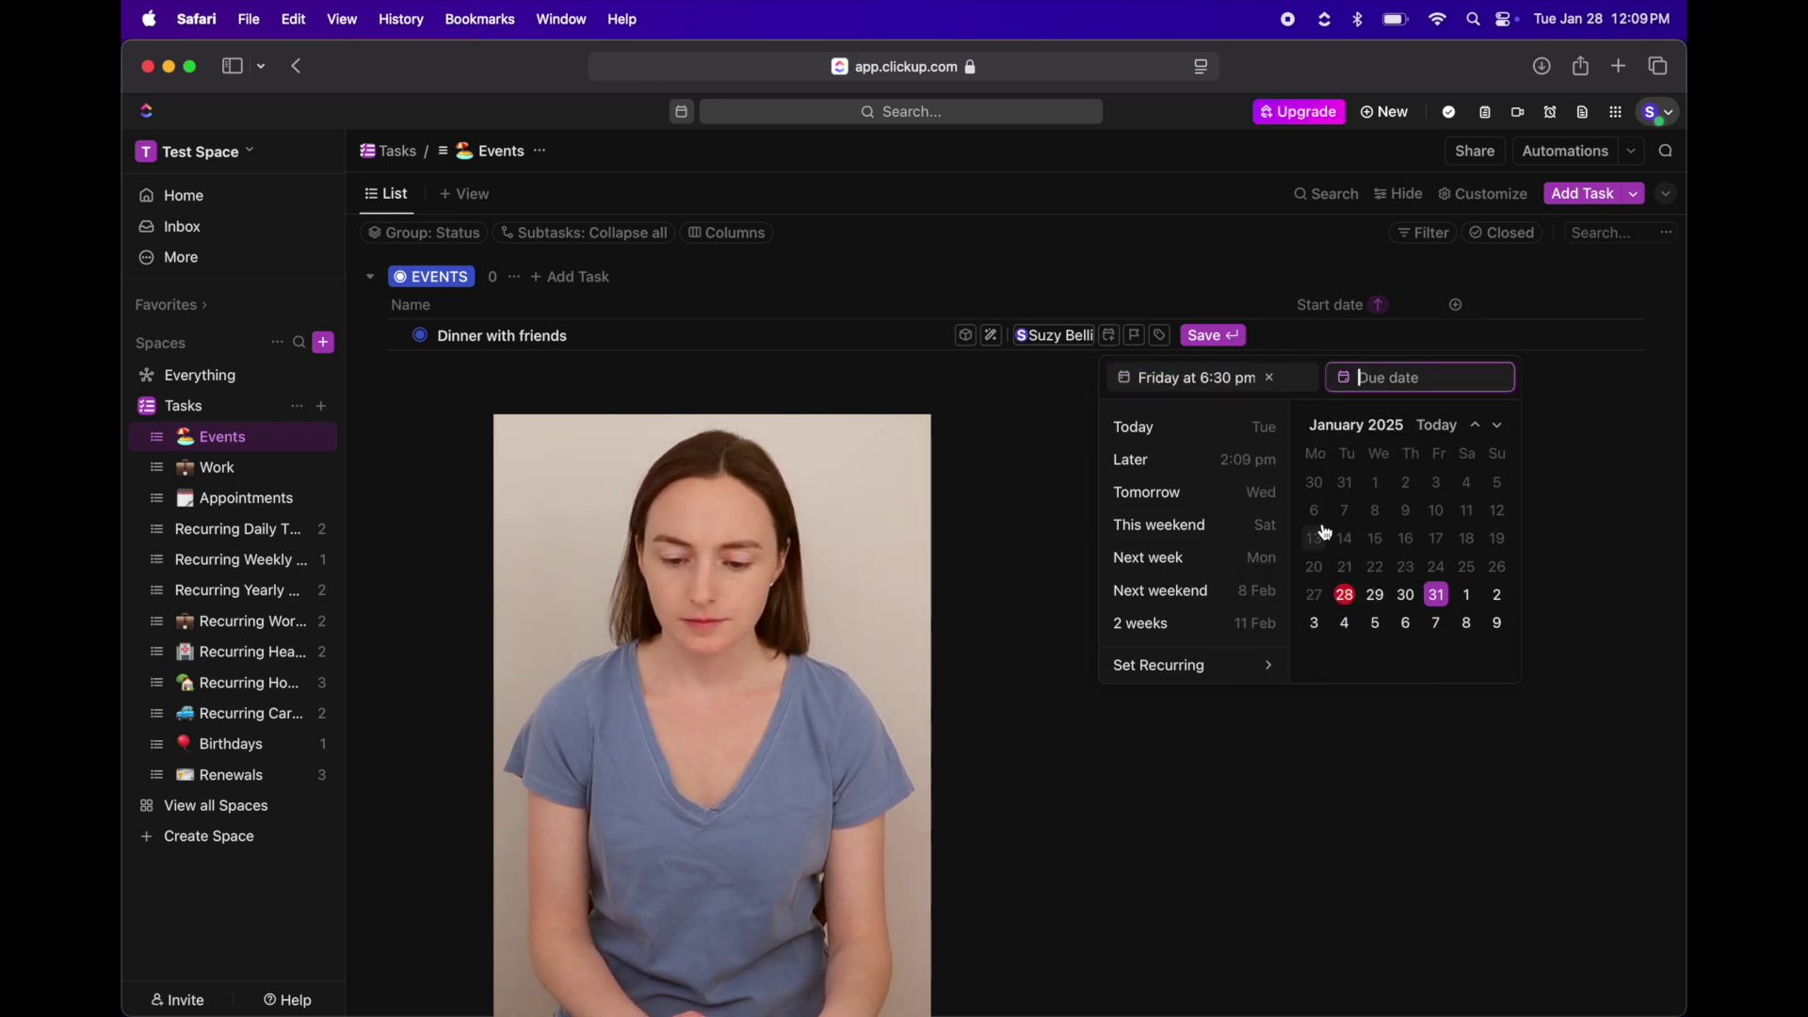
- Set the dinner task's due date to Friday, January 31 and save the task
left_click(1438, 596)
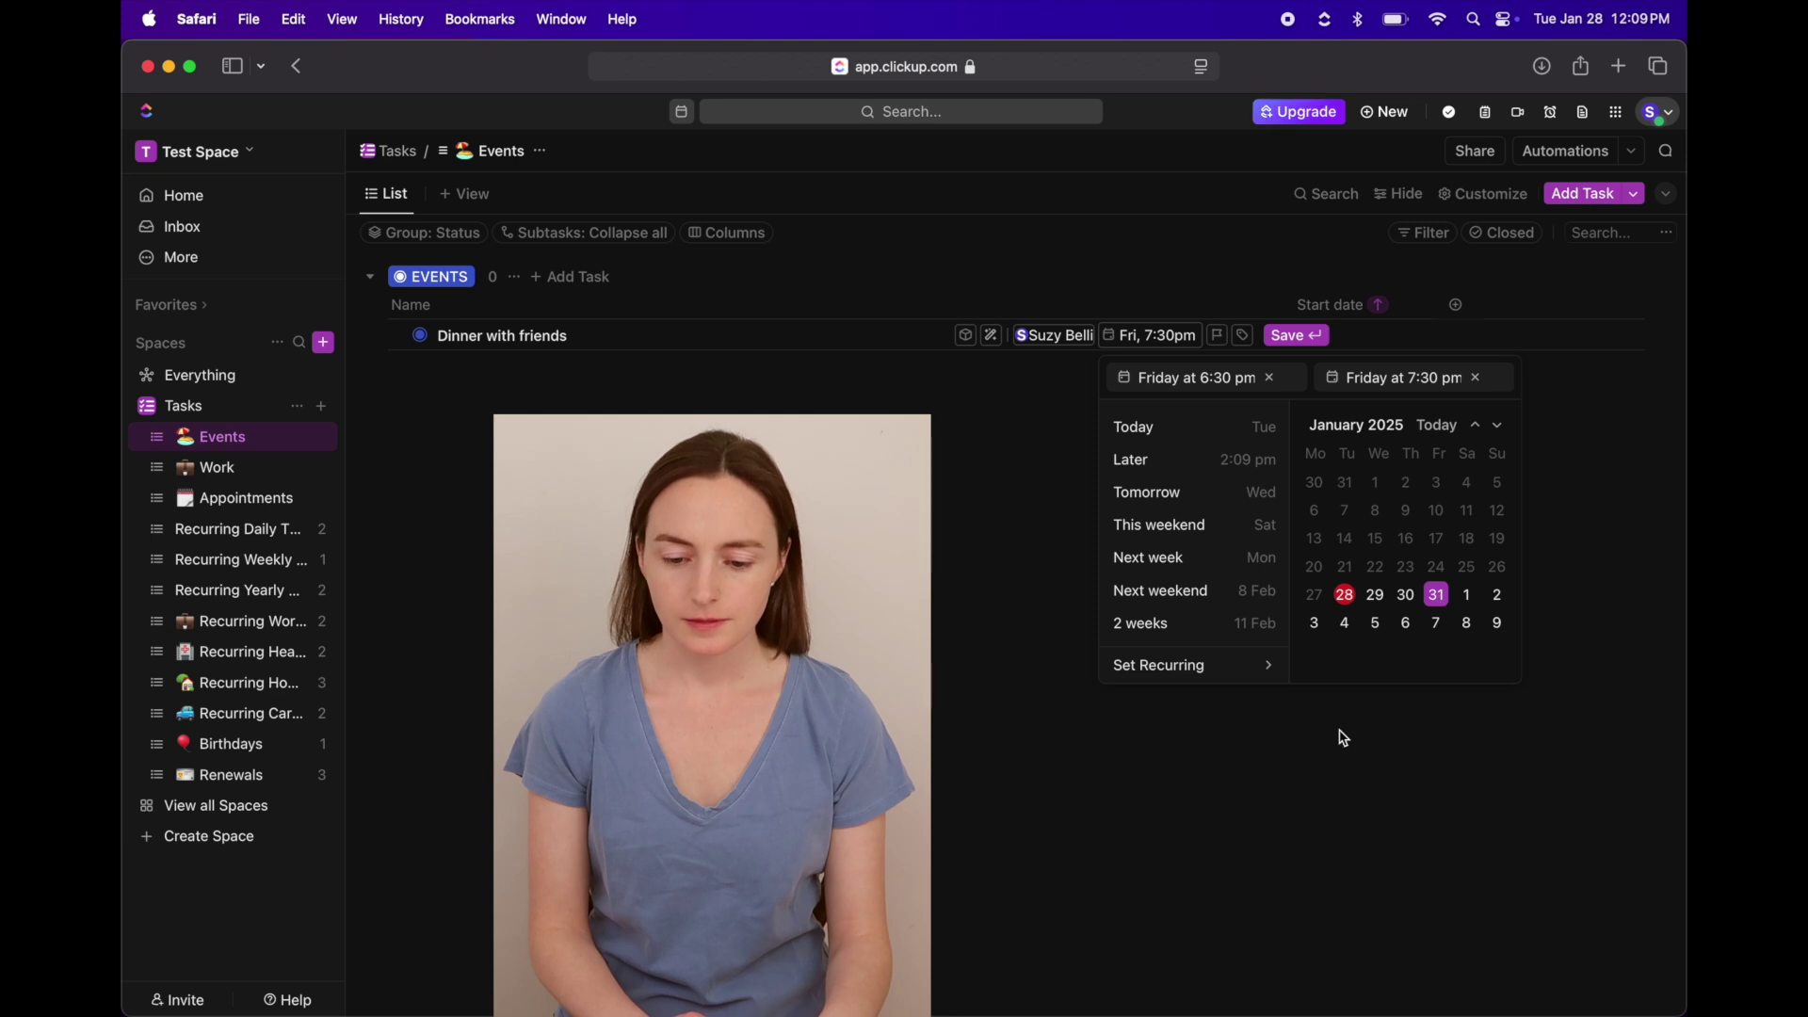
left_click(1286, 332)
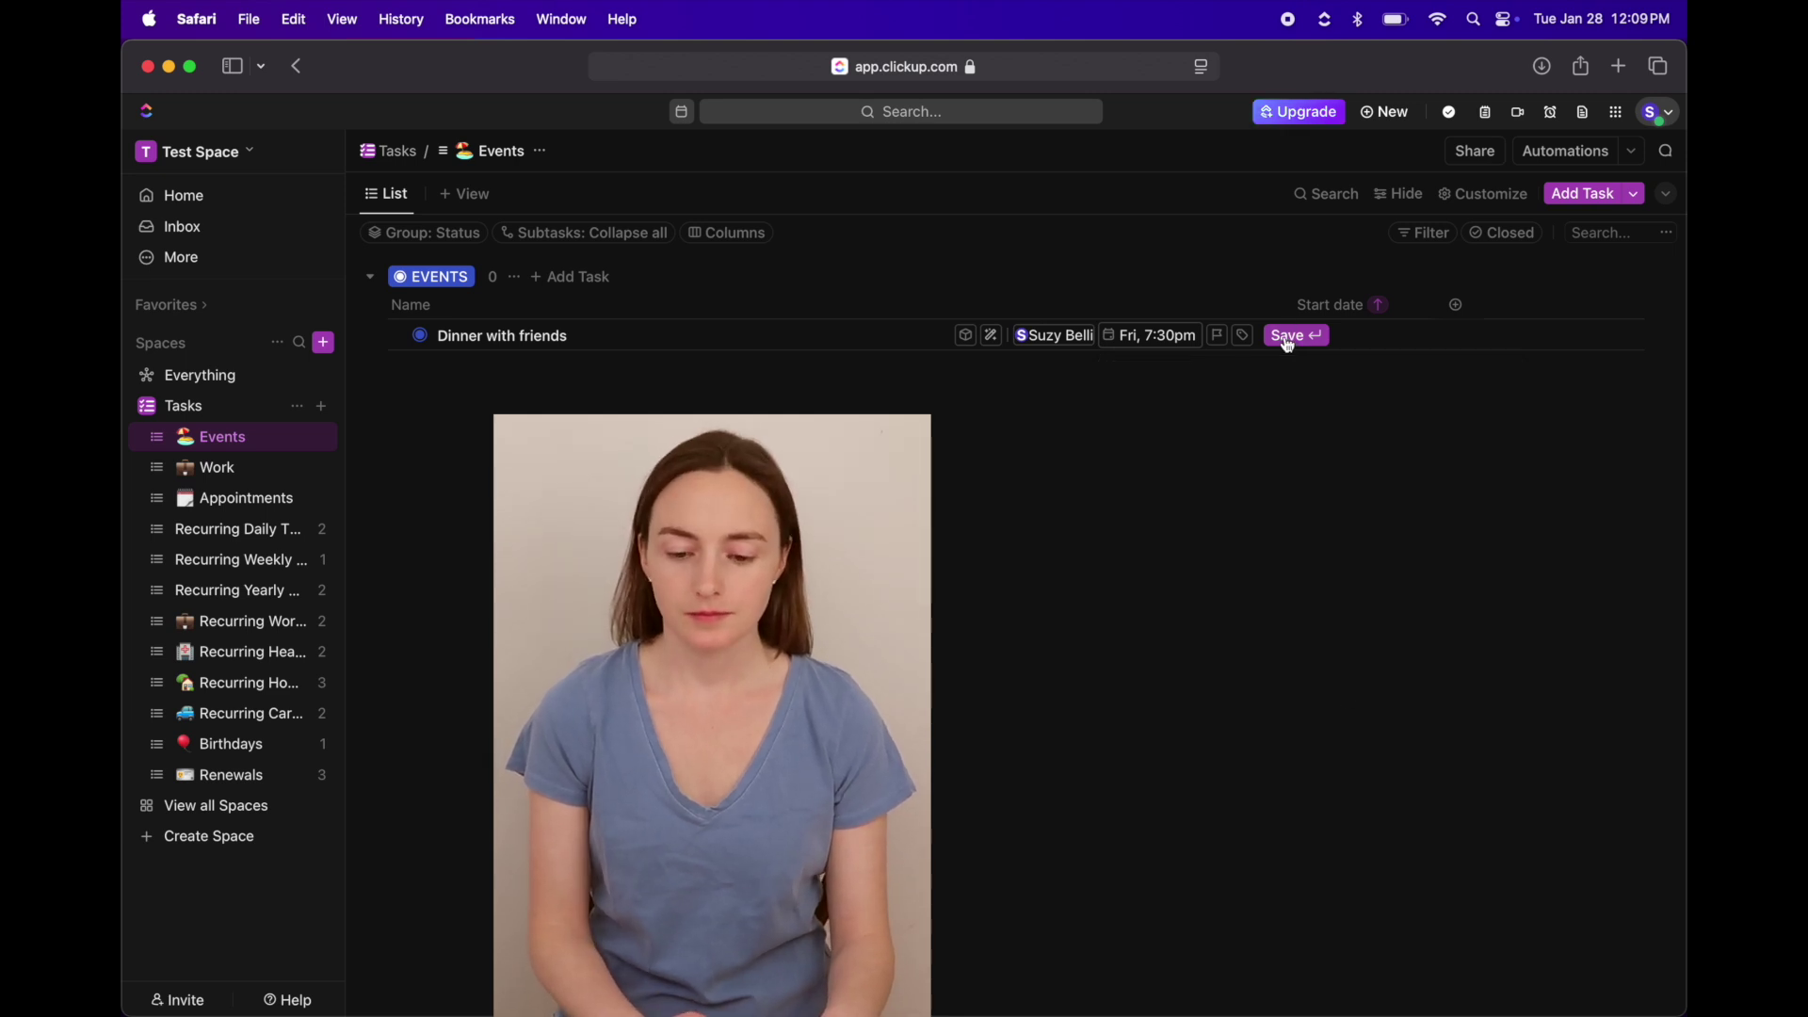
left_click(1286, 336)
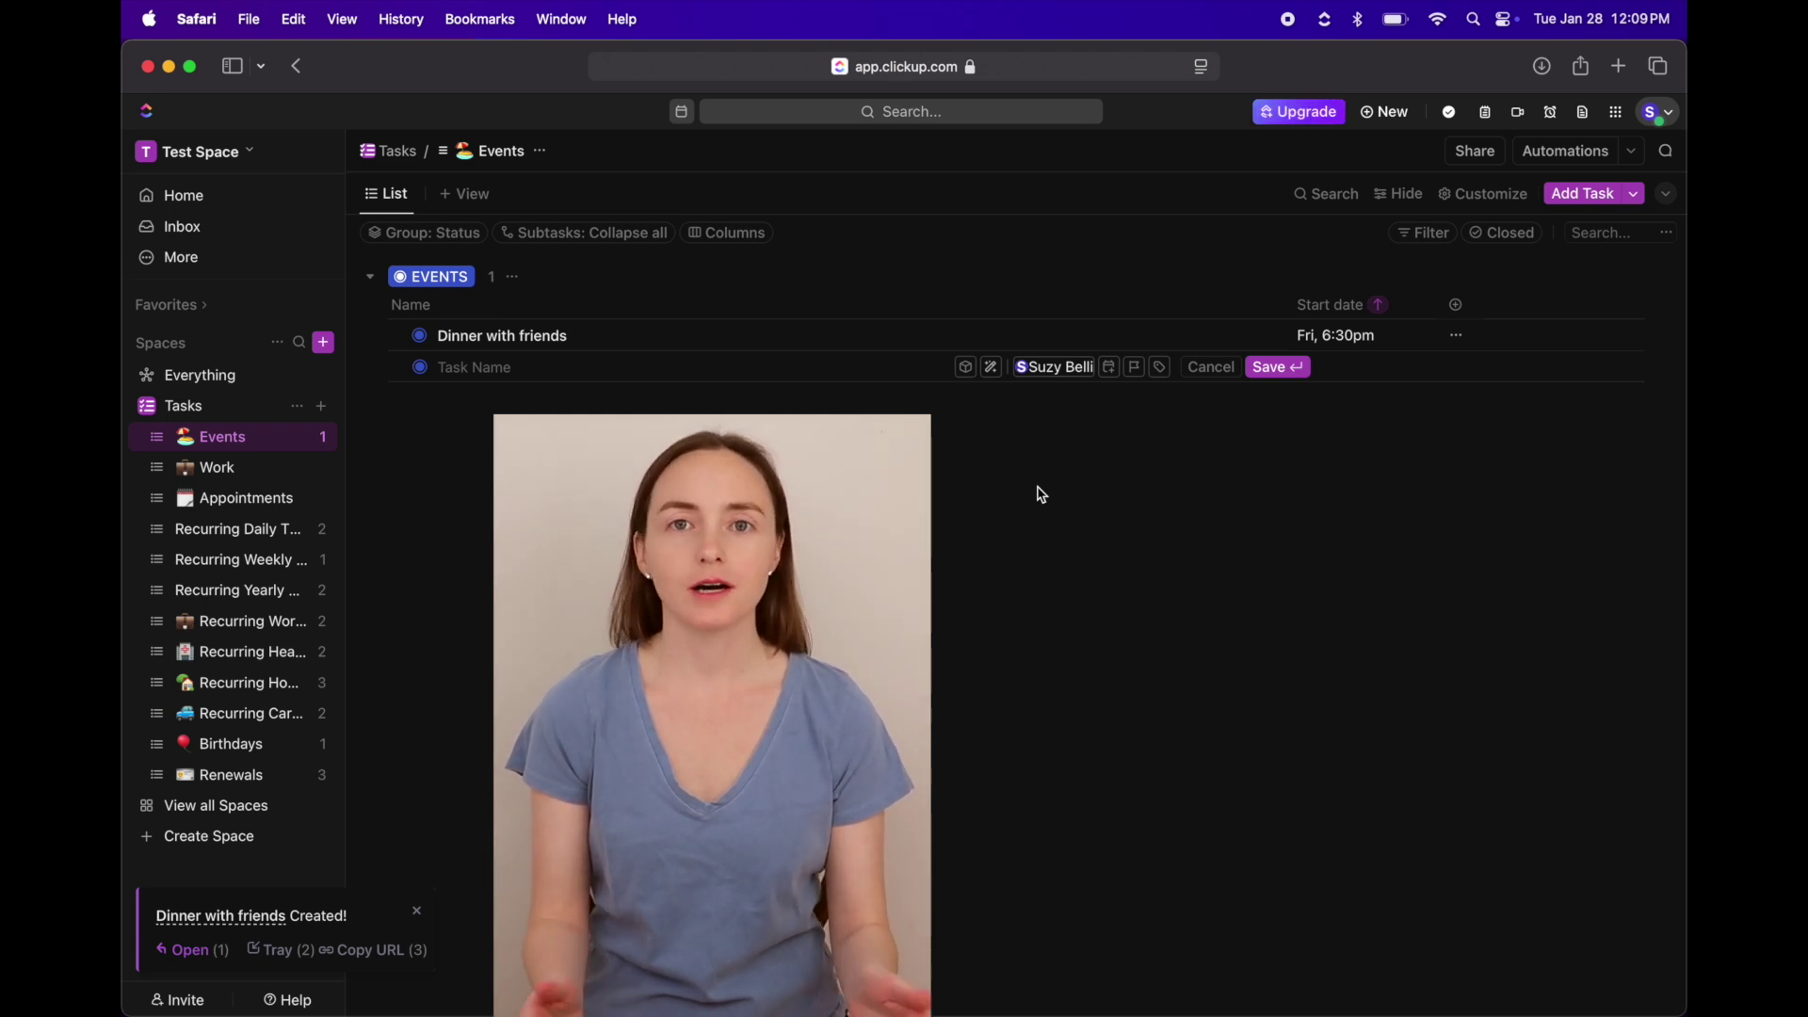
- Enter a second event named "Colorado trip" with a mountain emoji before and after the name
type("q")
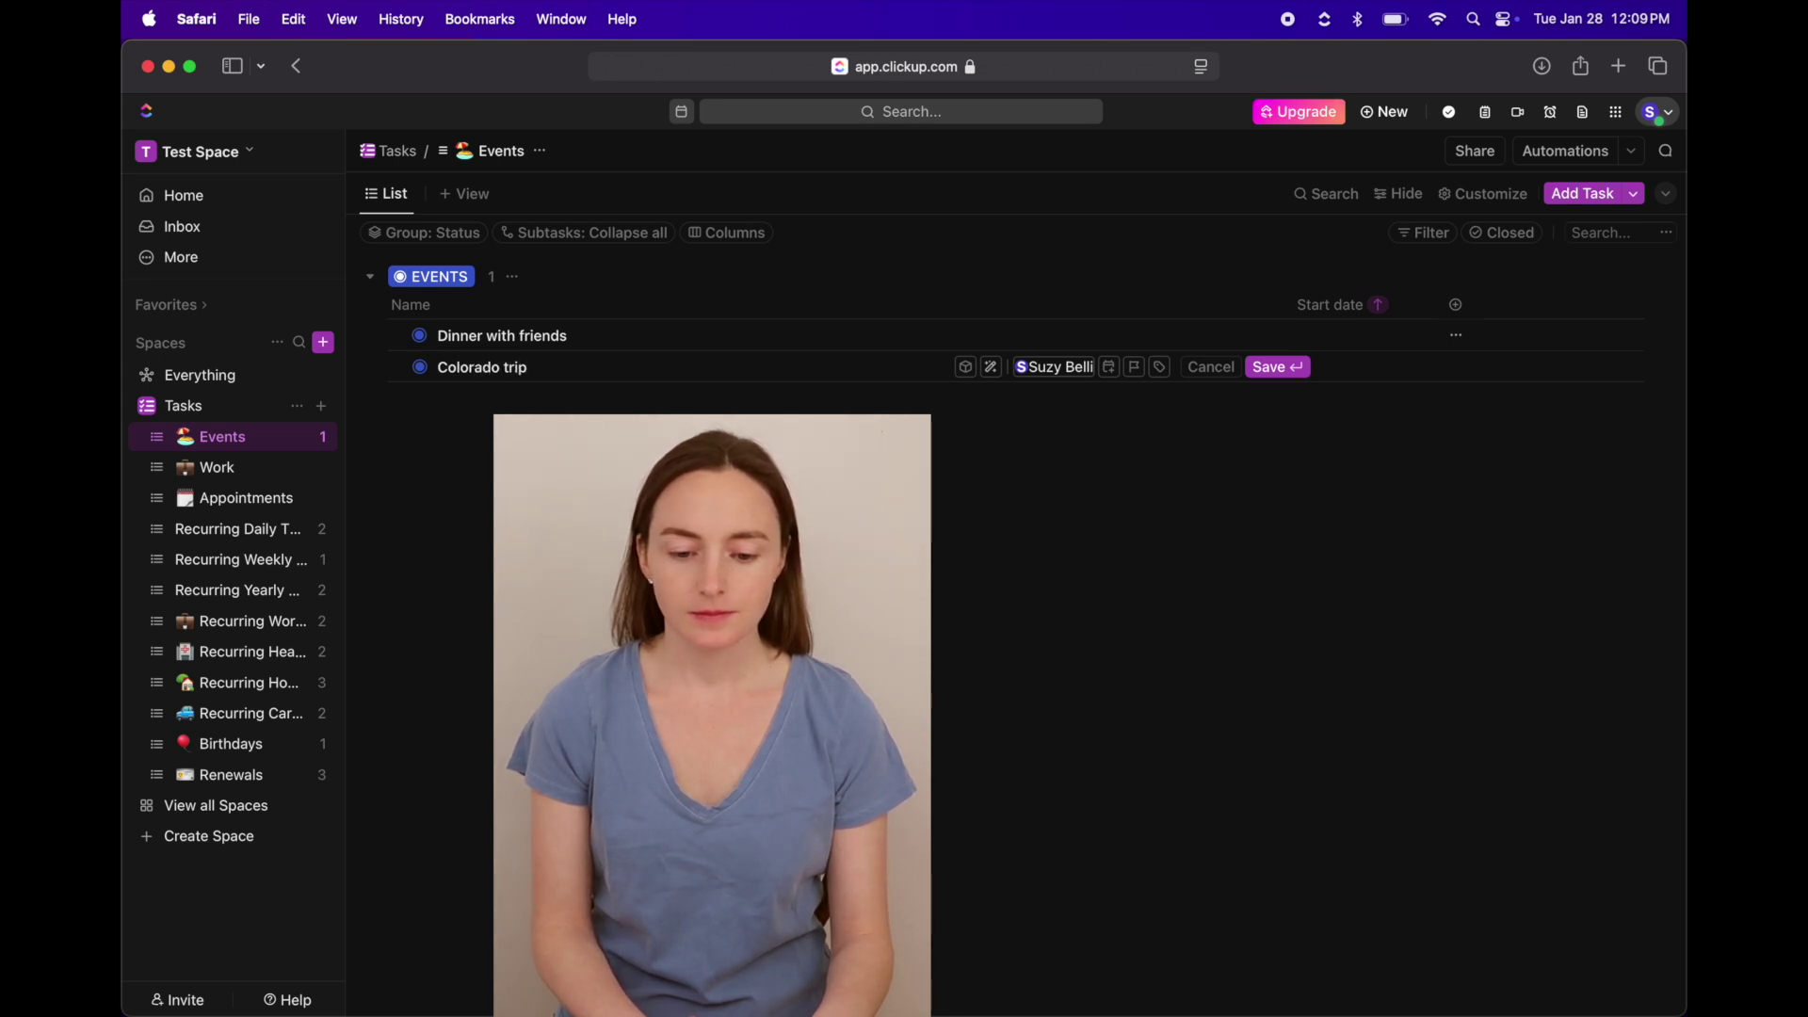
key("ctrl+super+space")
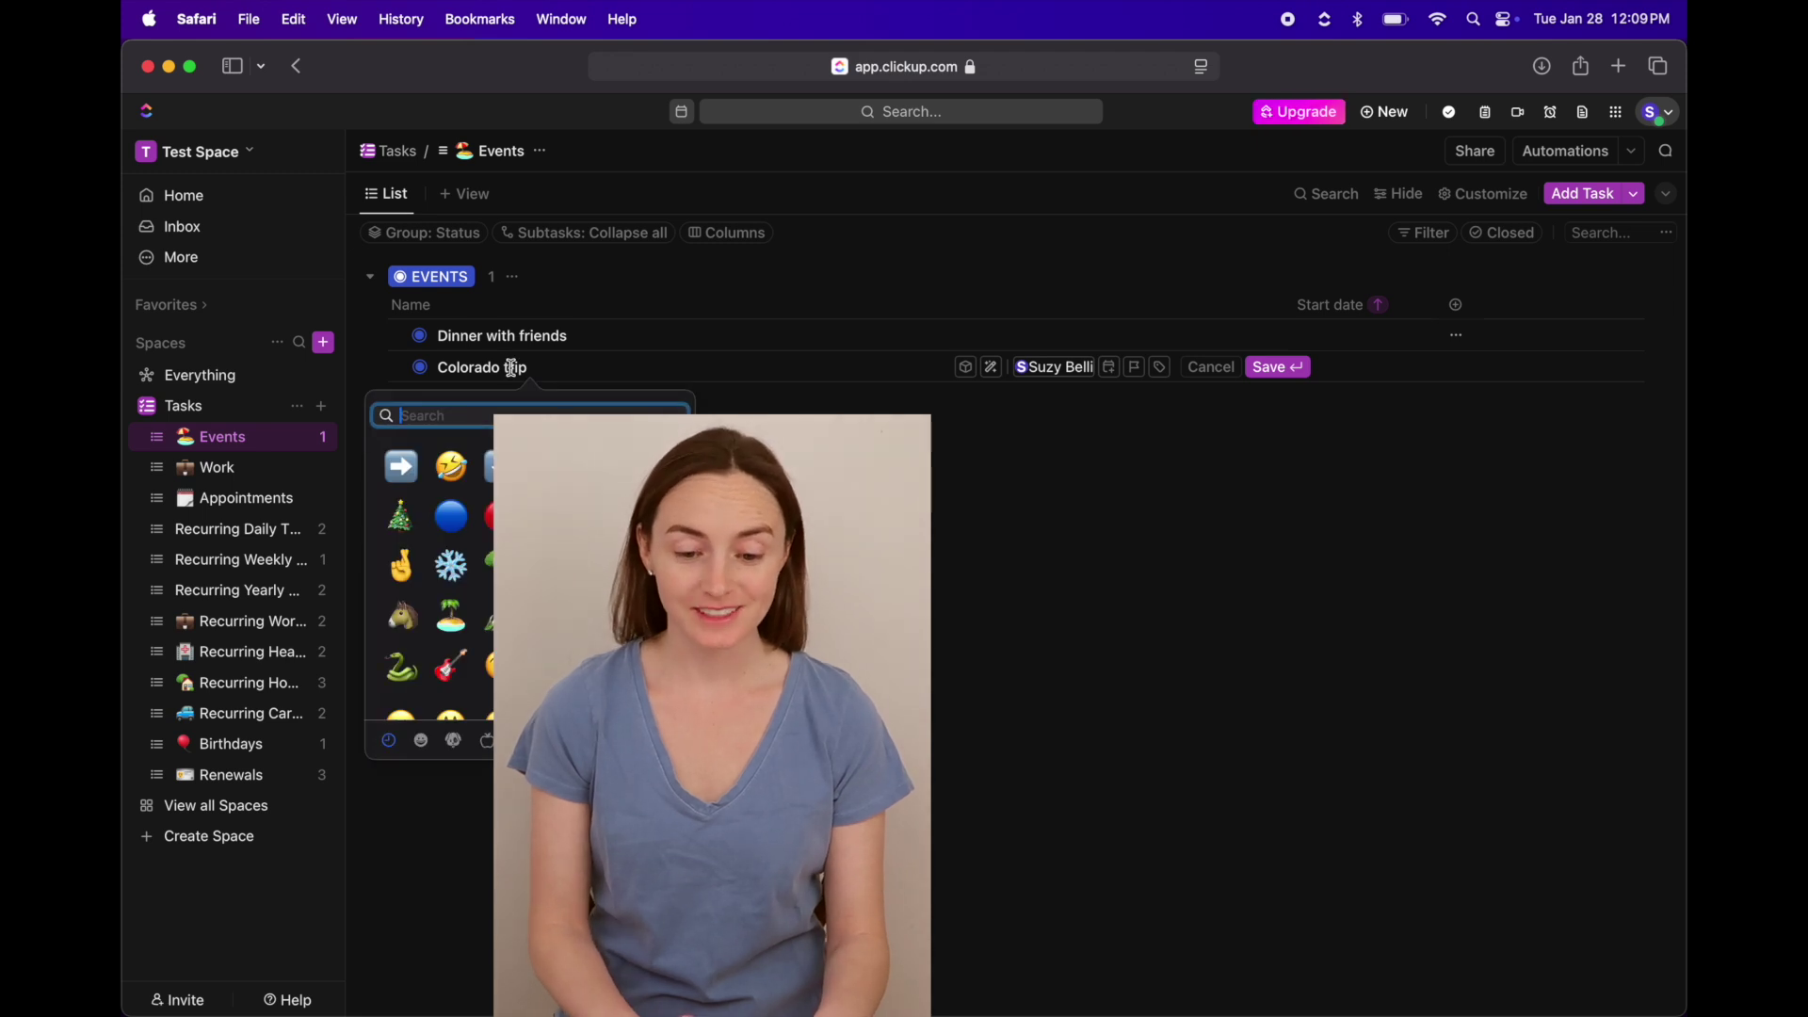
type("mountain")
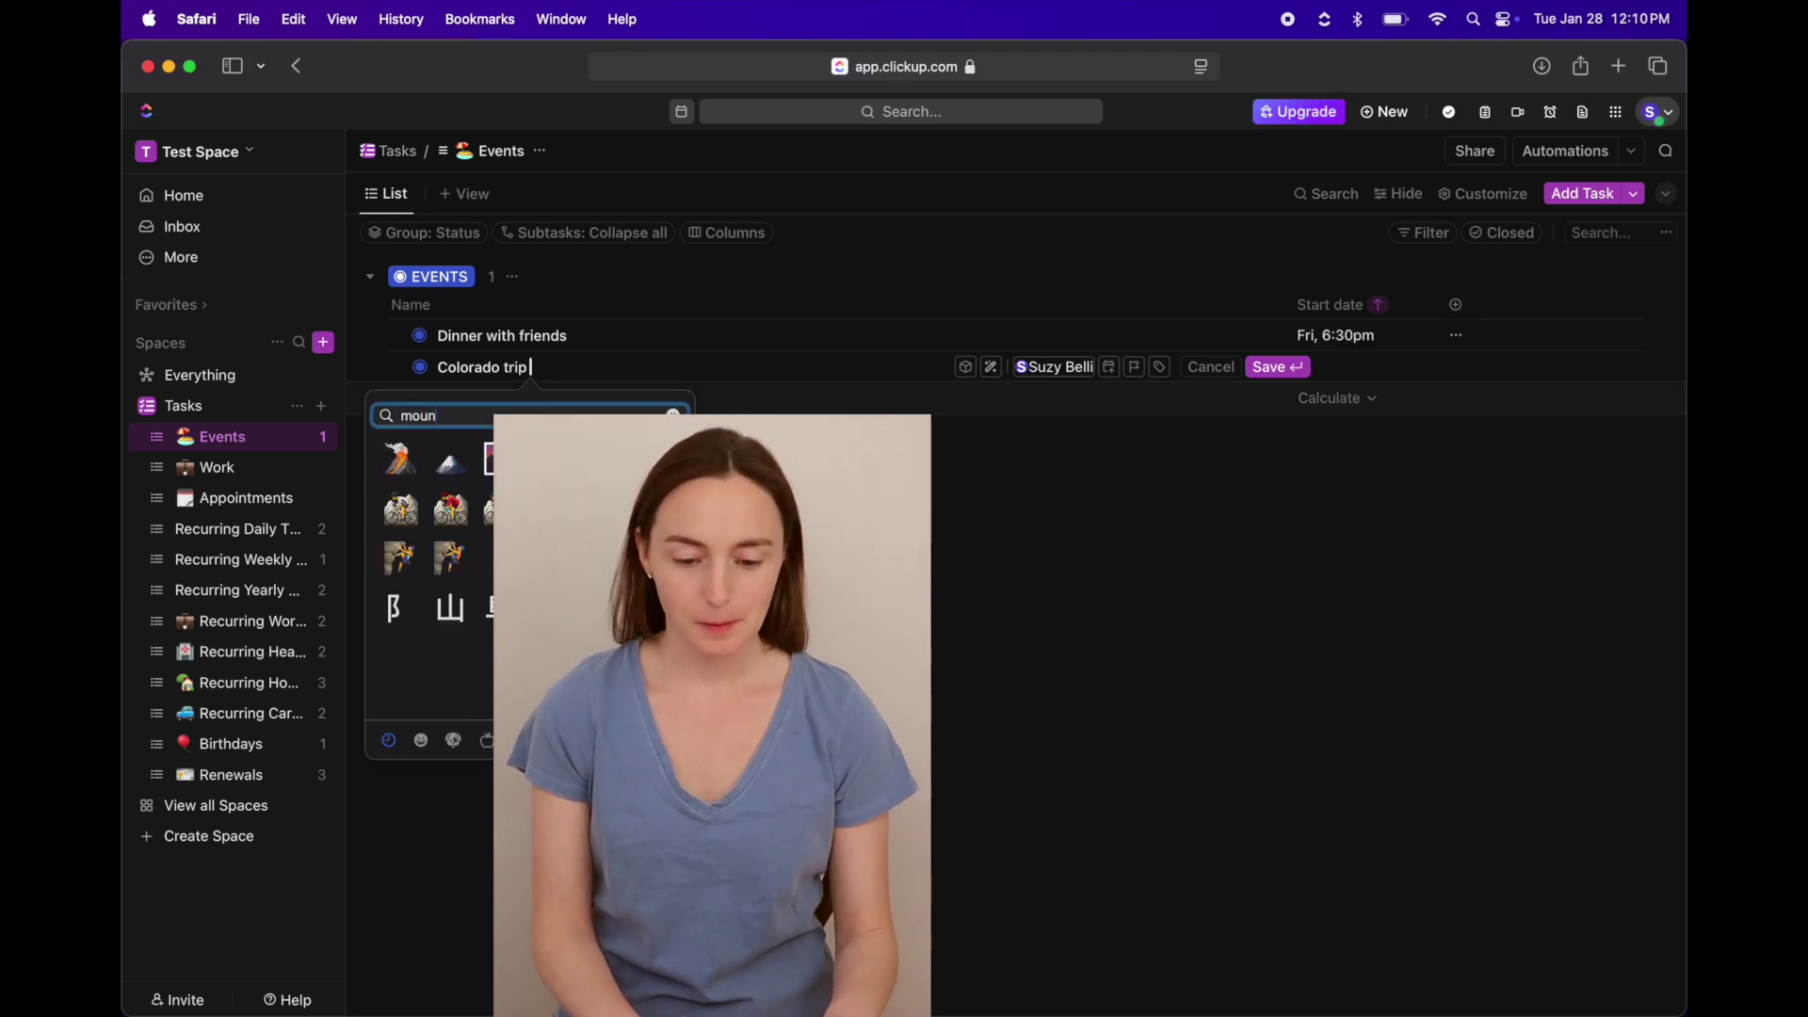
key("Return")
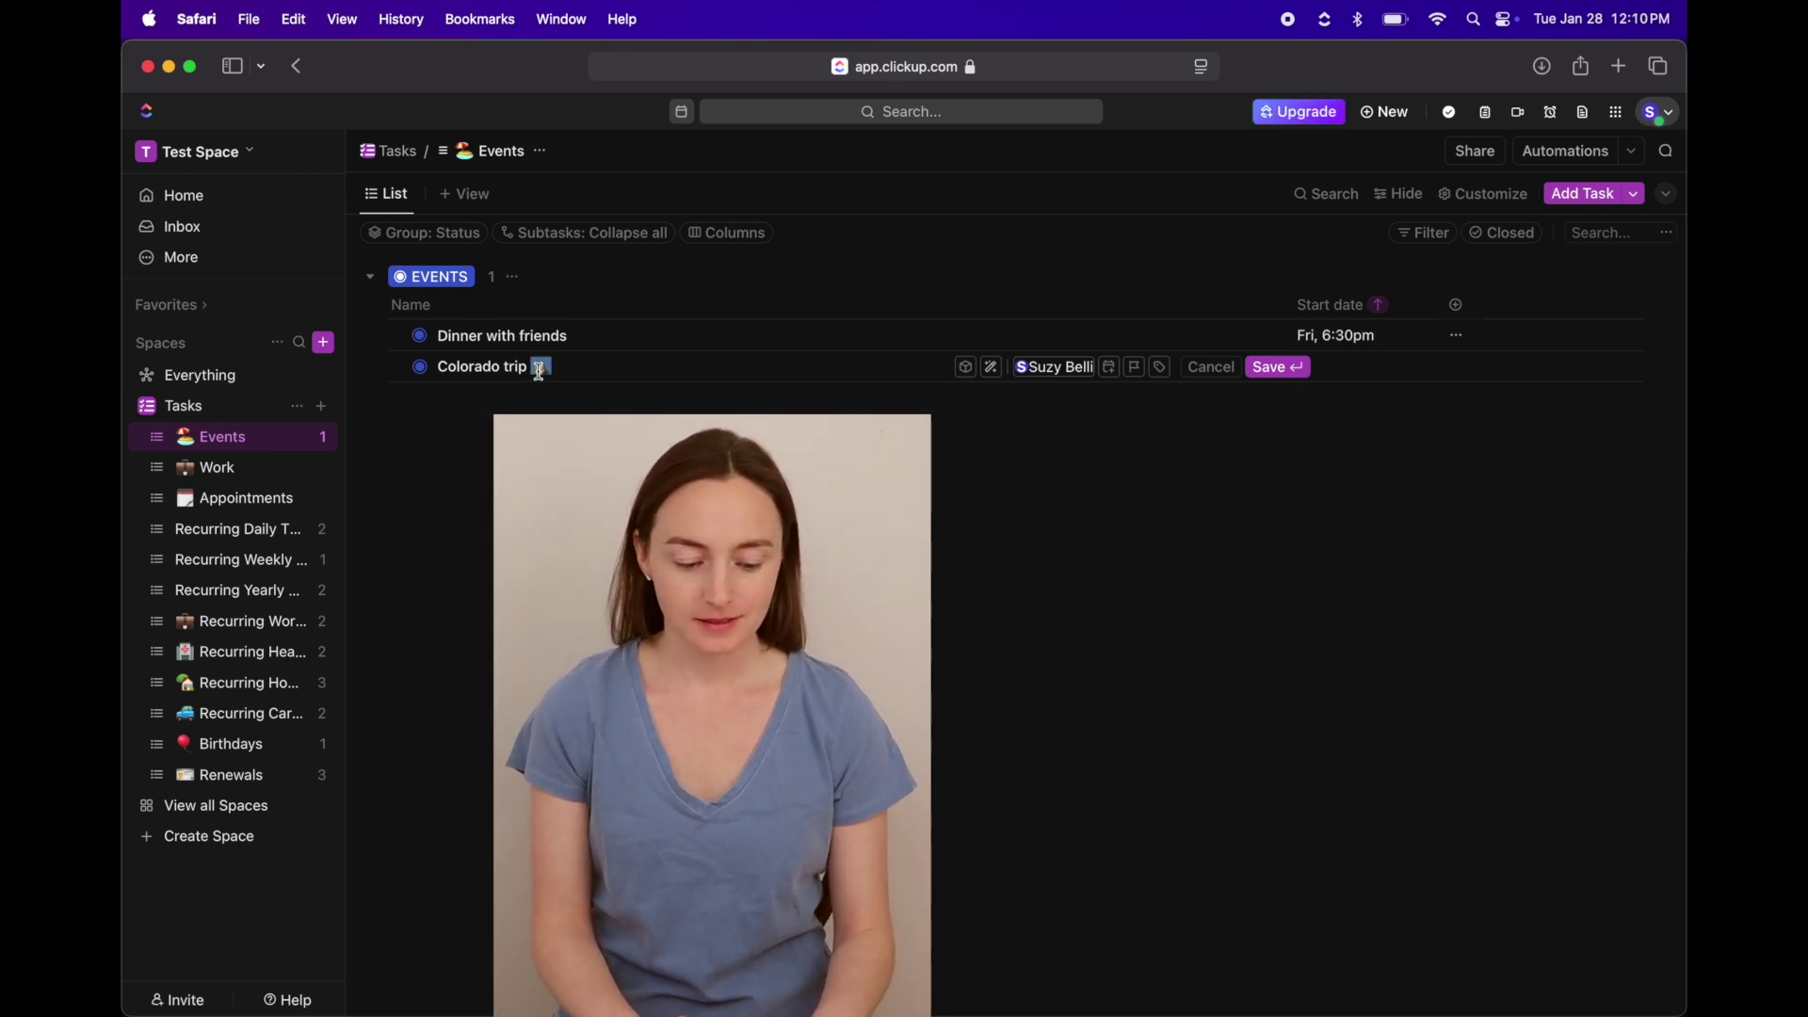
left_click(441, 369)
type("⛰️")
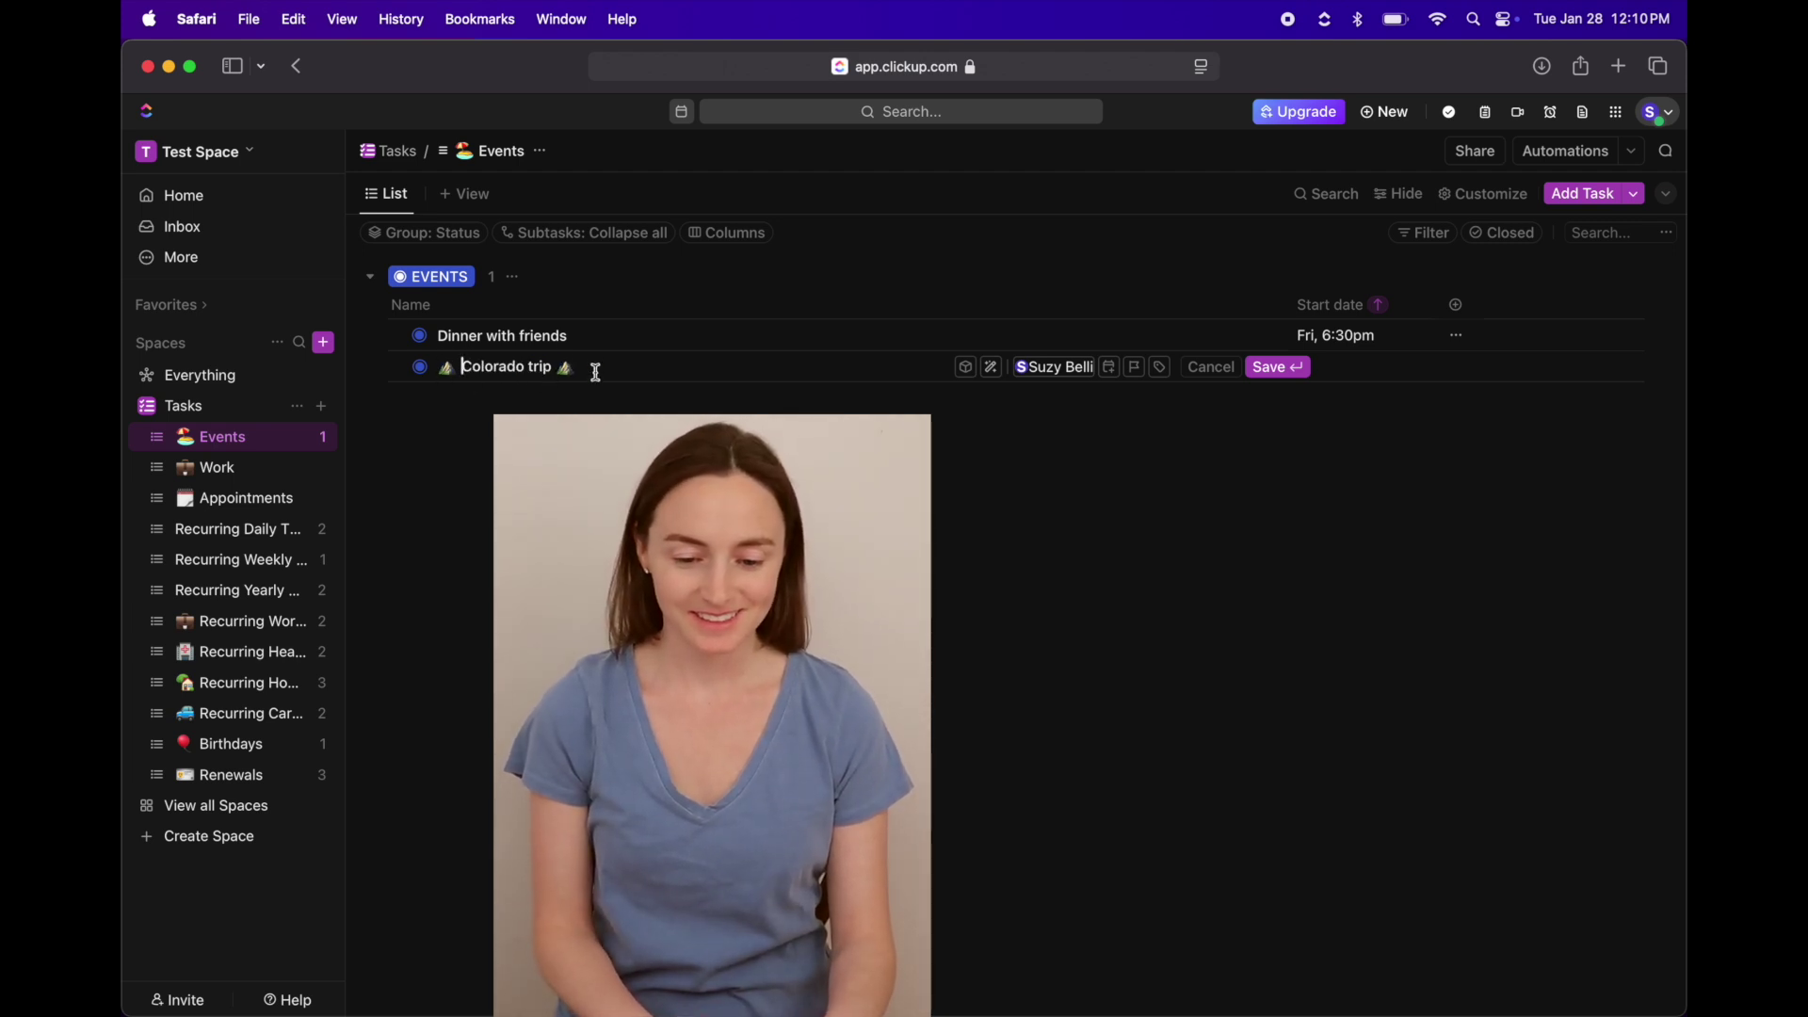
- Schedule the Colorado trip from February 3 to February 8, 2025 and save the task
left_click(1121, 369)
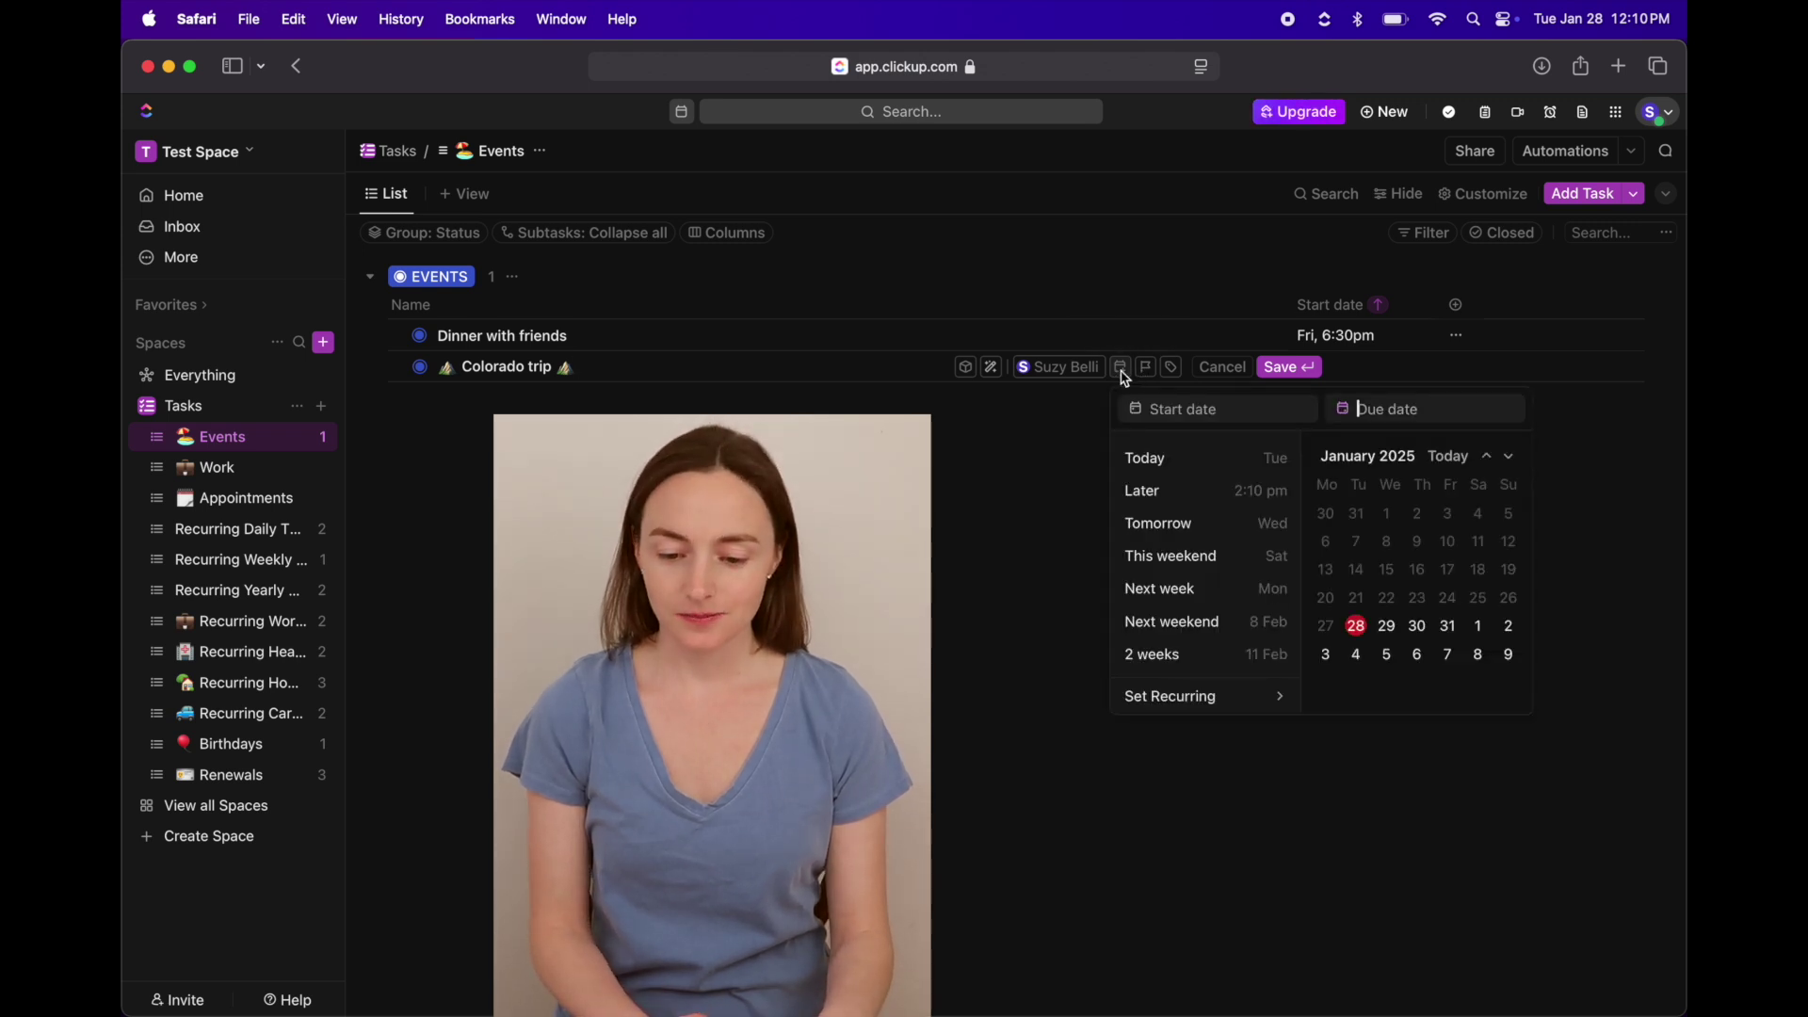
left_click(1327, 656)
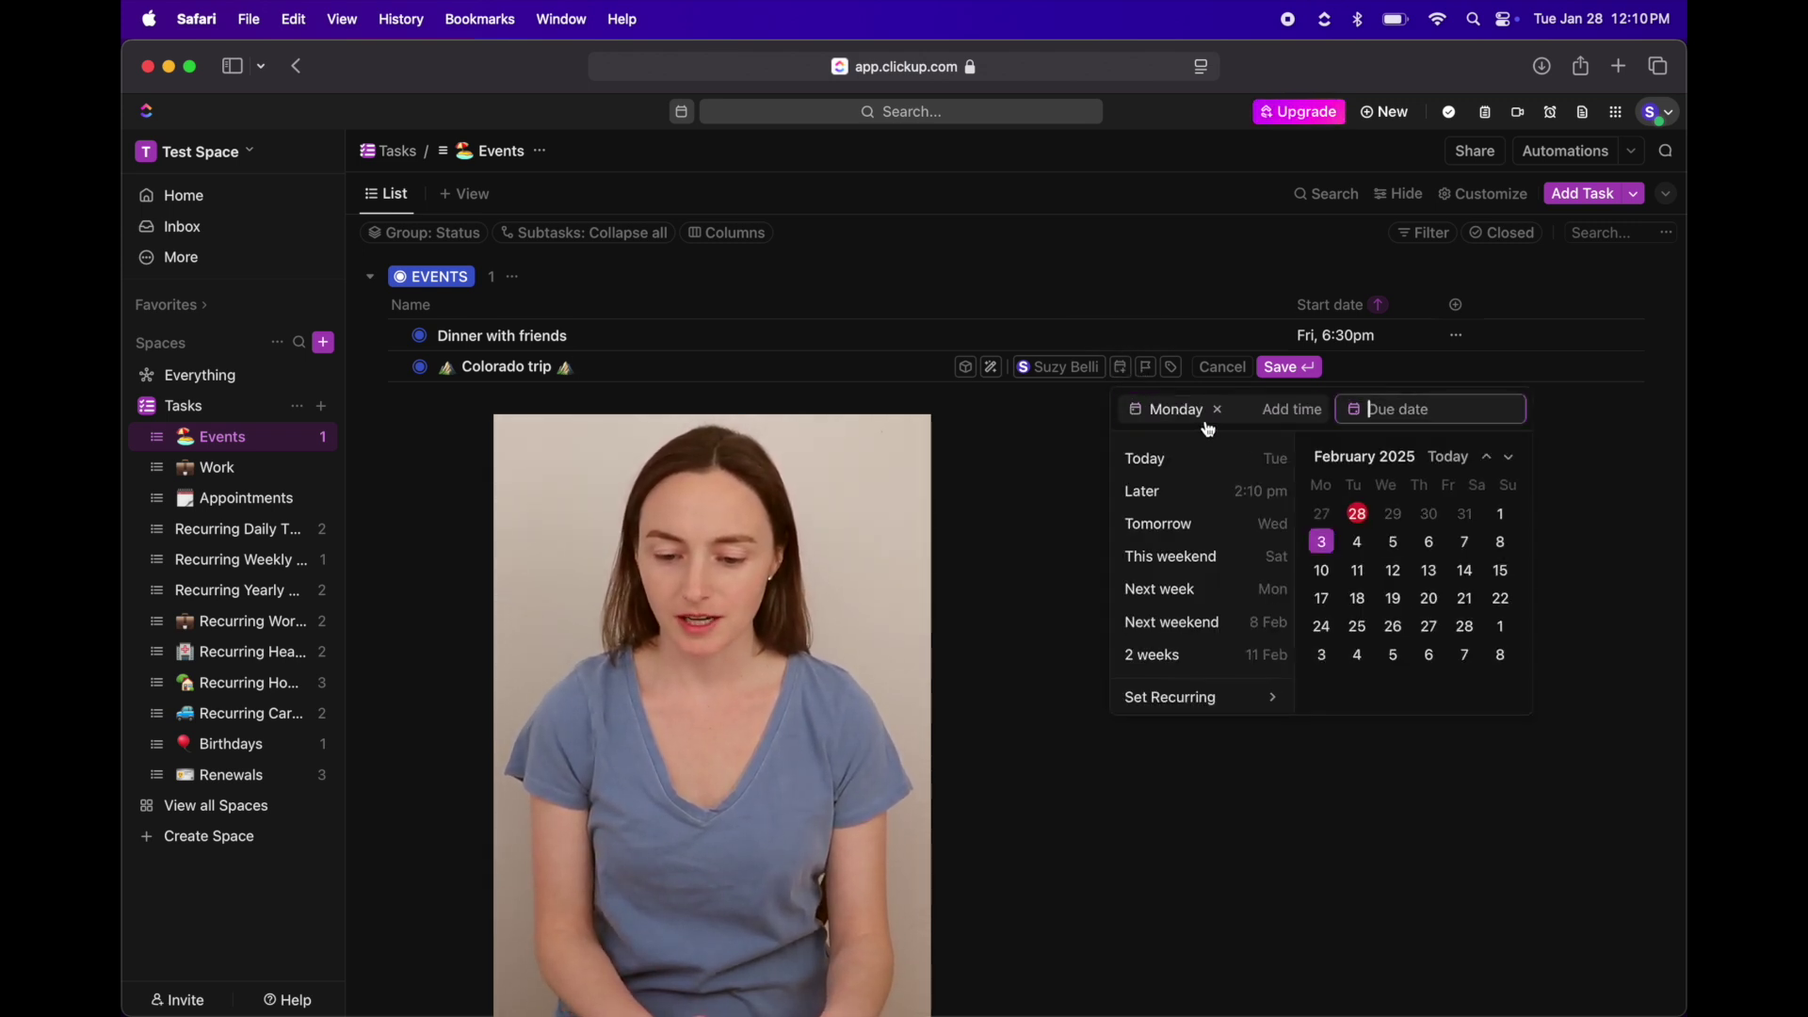
left_click(1503, 544)
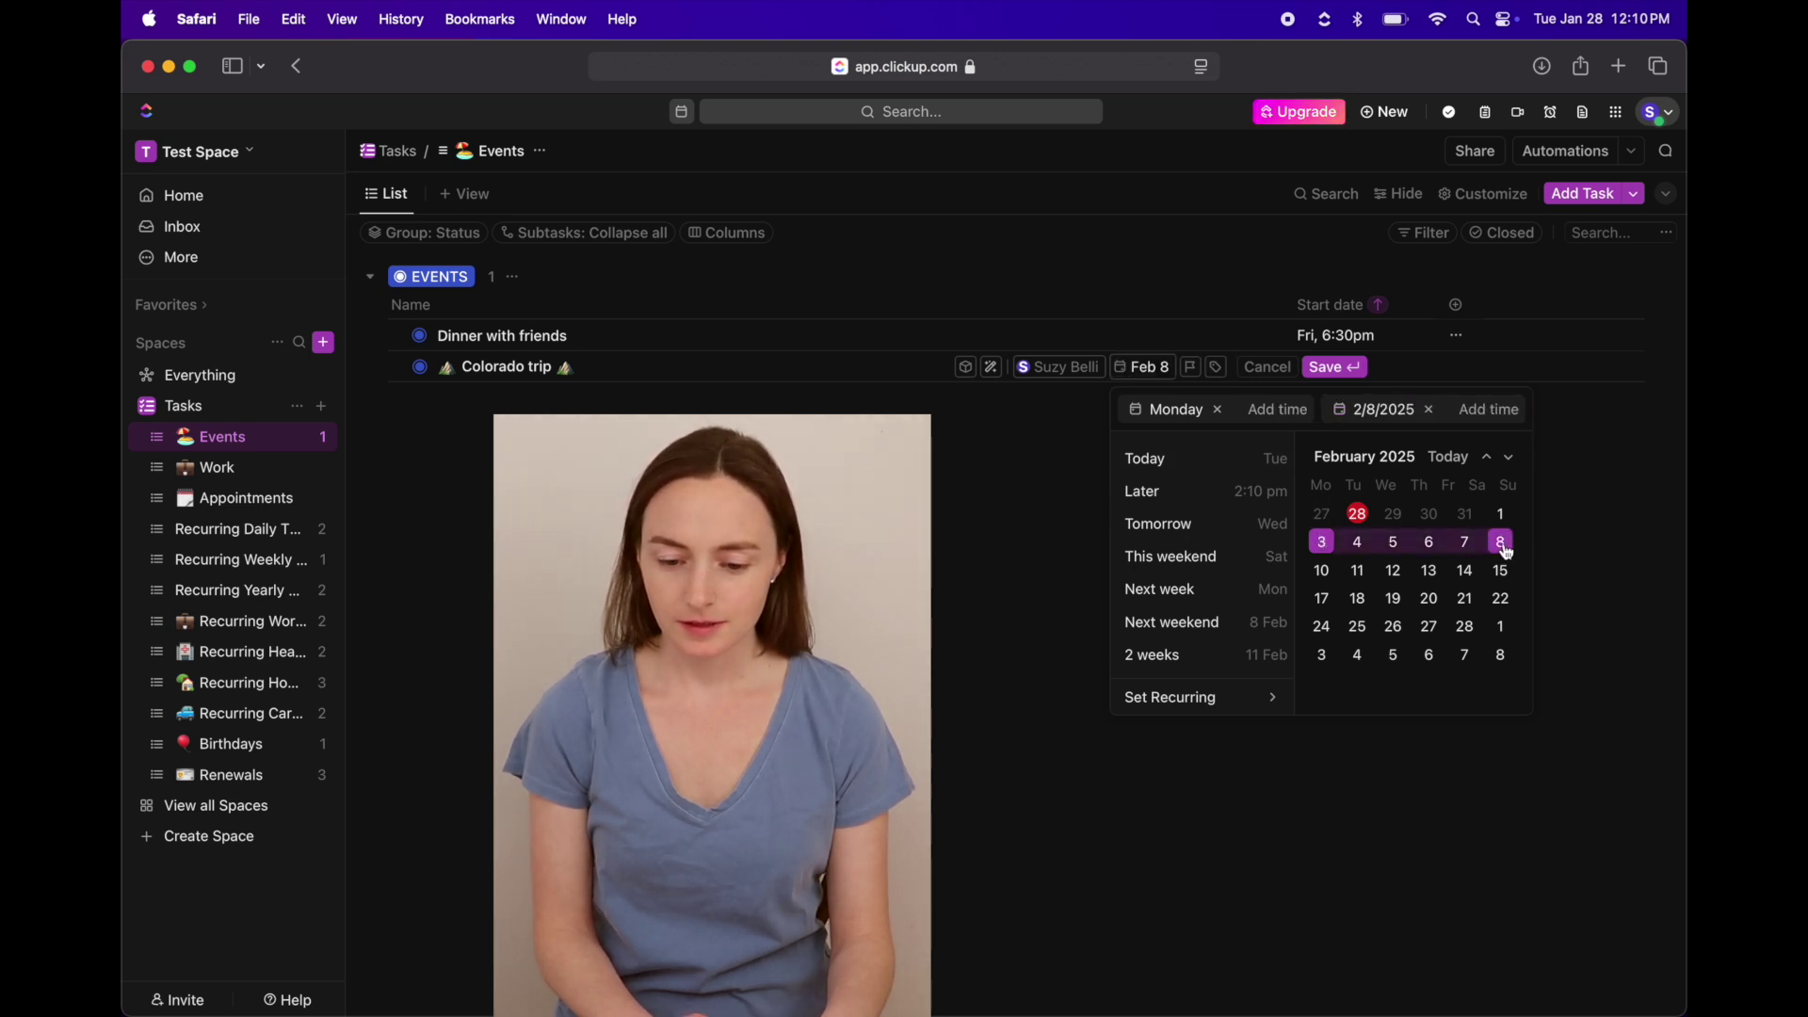
left_click(1332, 373)
key("Return")
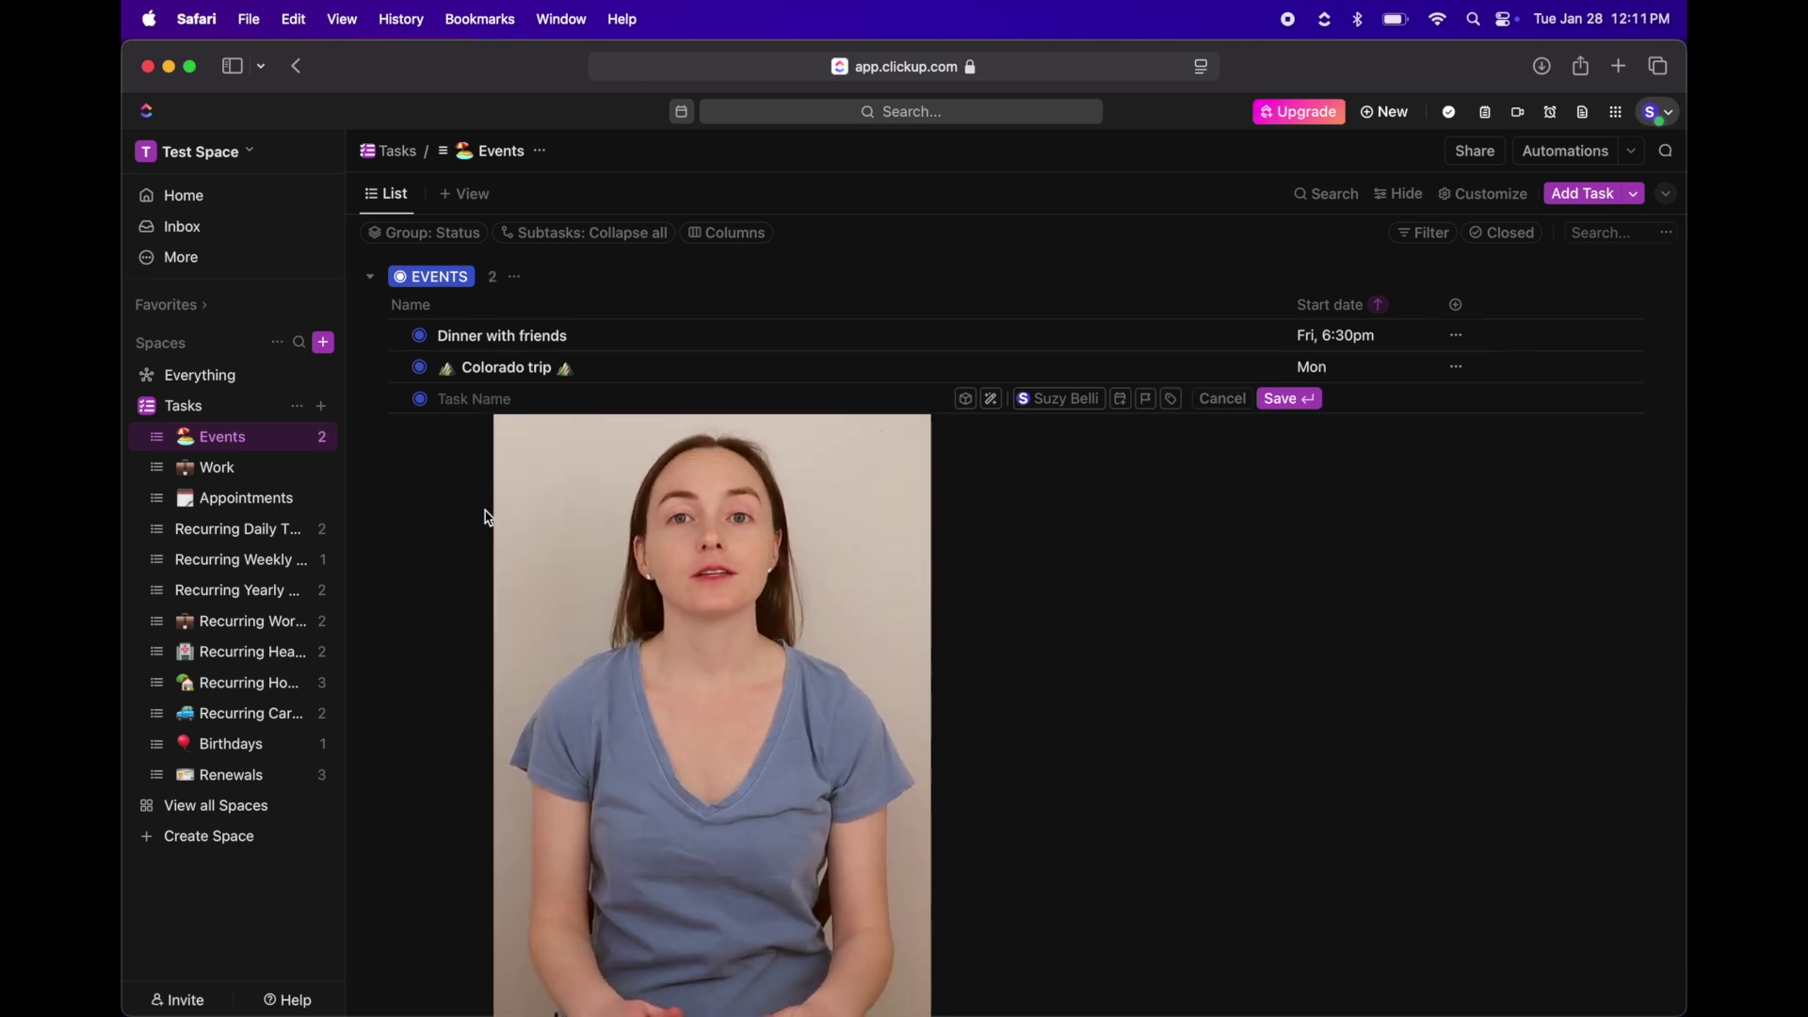
- In the Work list, enter a task named "Write NYC guide blog post"
left_click(226, 471)
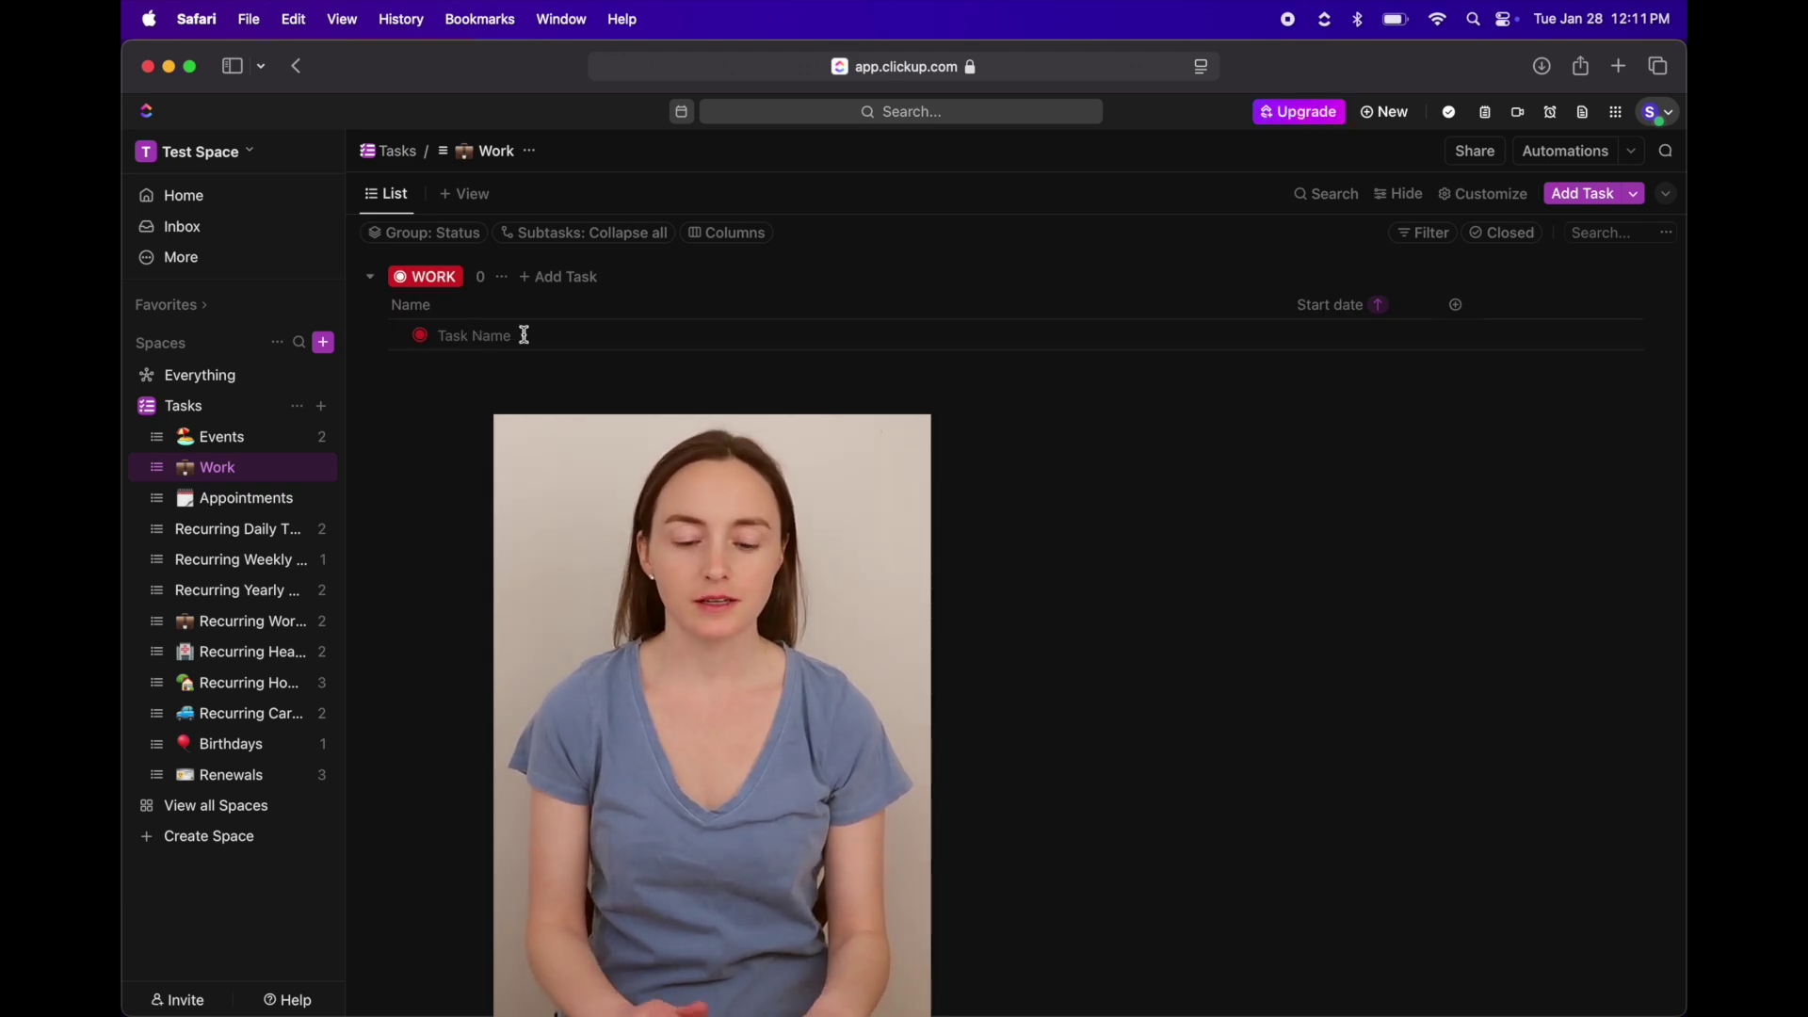
left_click(525, 336)
type("Write NYC")
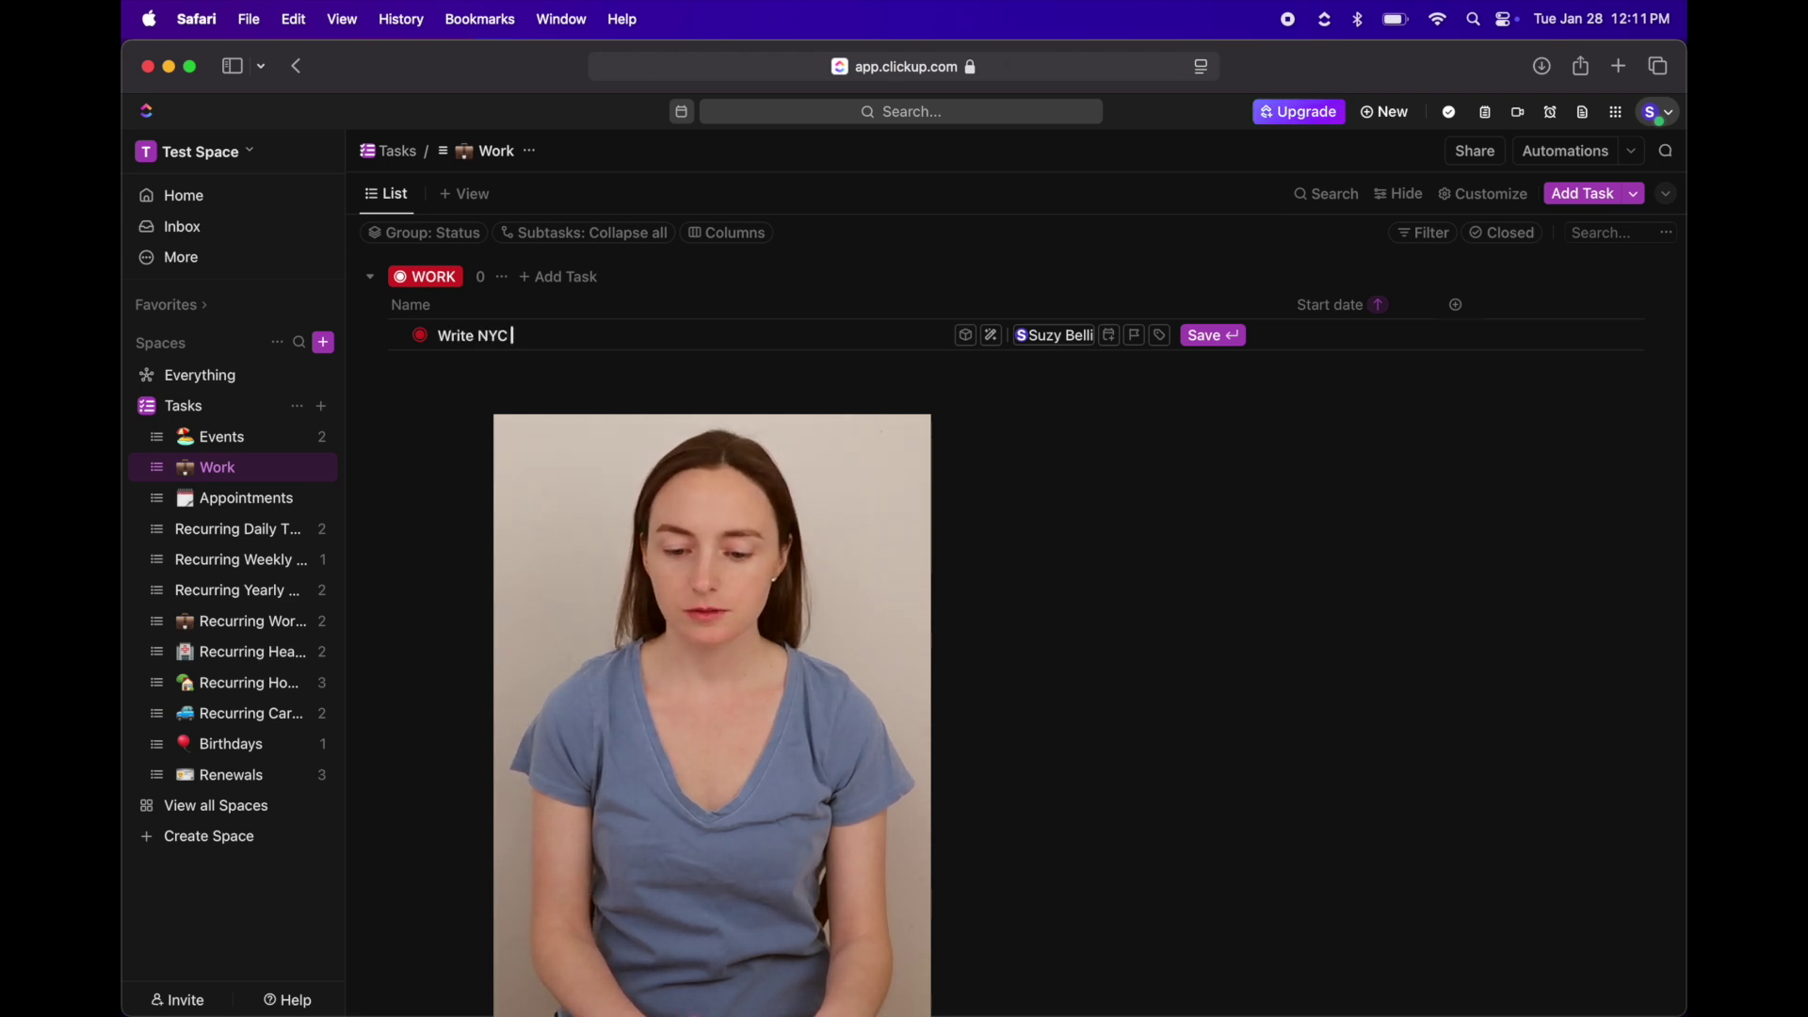
type(" guide blog post")
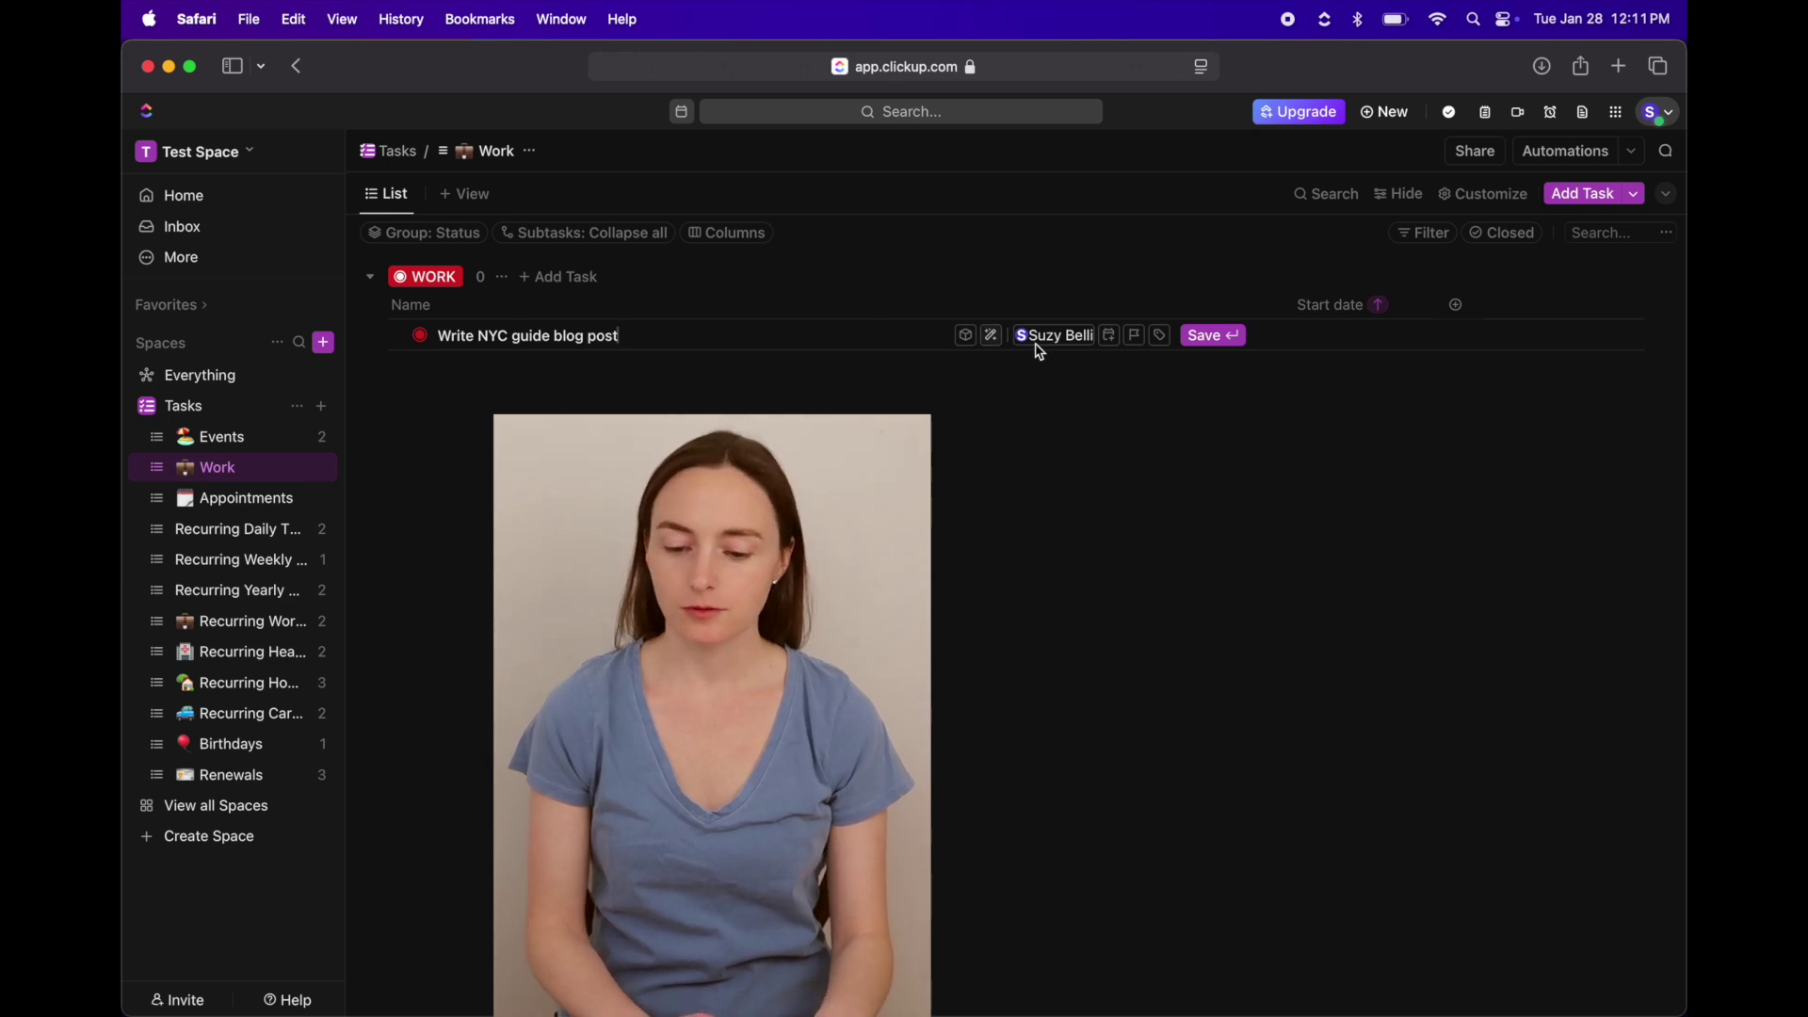
- Schedule the blog post task for January 29, 2025 from 10:00 am to 11:00 am and save it
left_click(1121, 337)
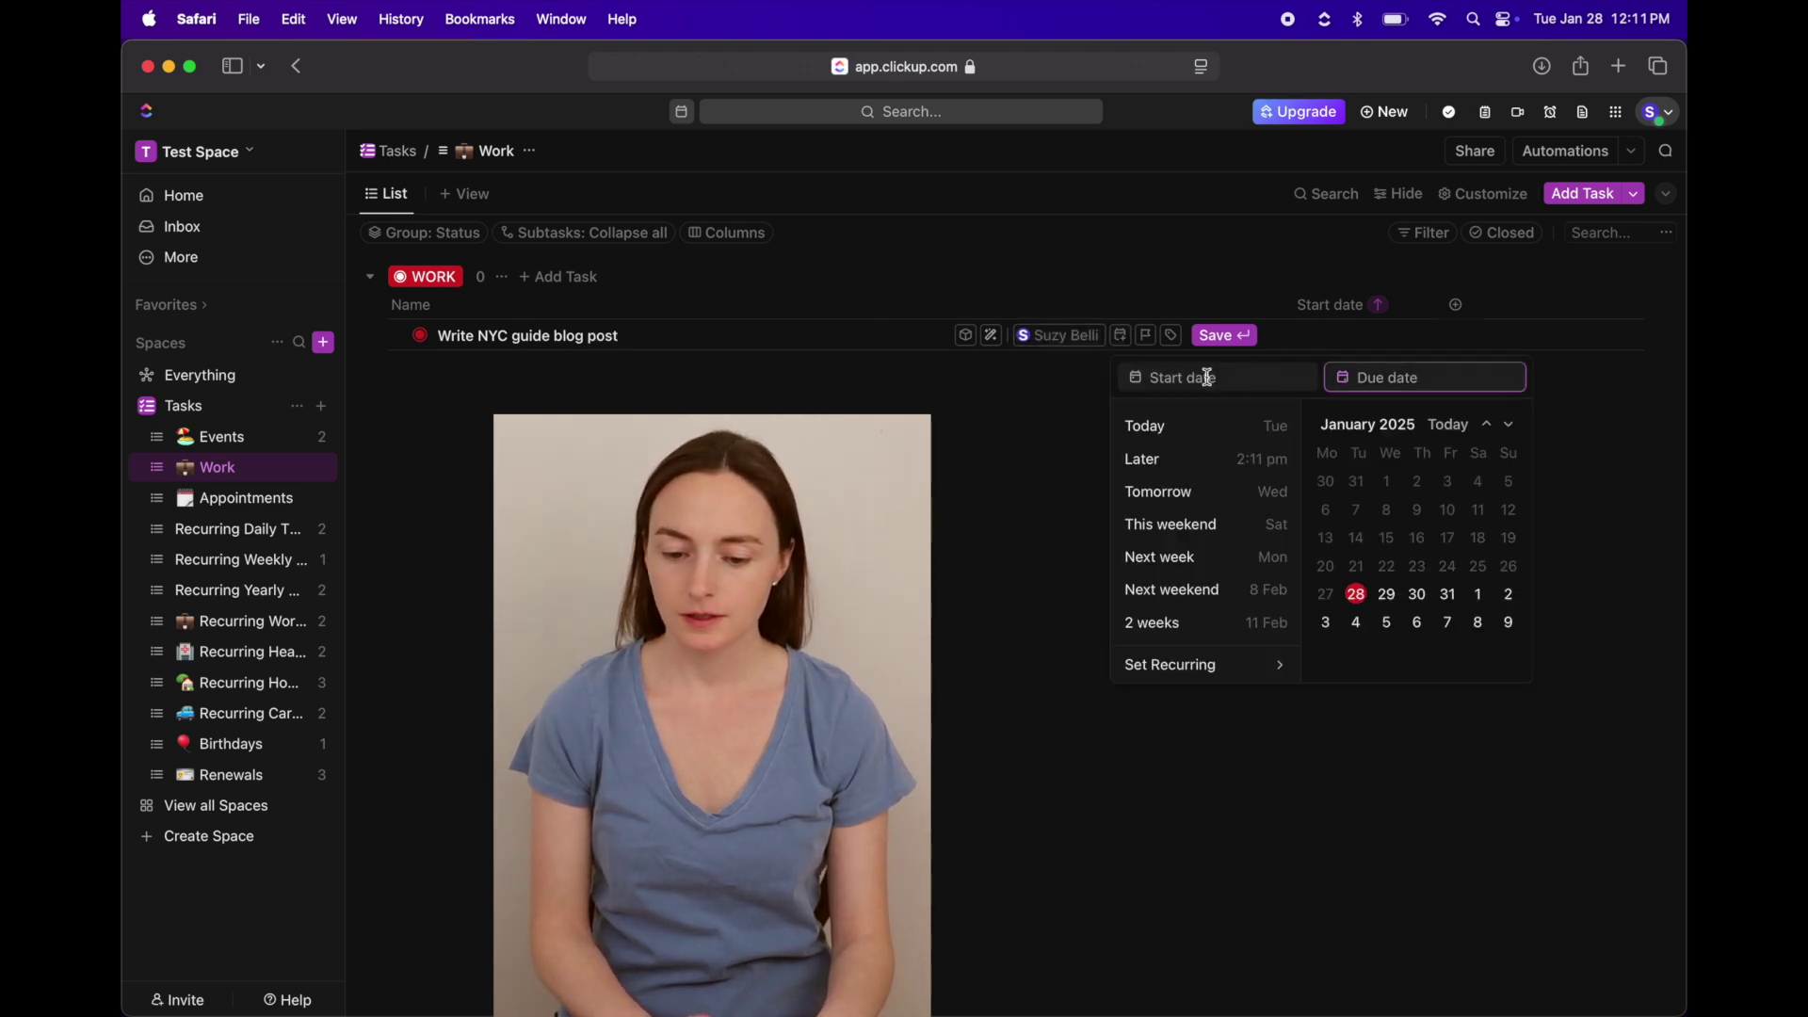
left_click(1392, 604)
left_click(1299, 377)
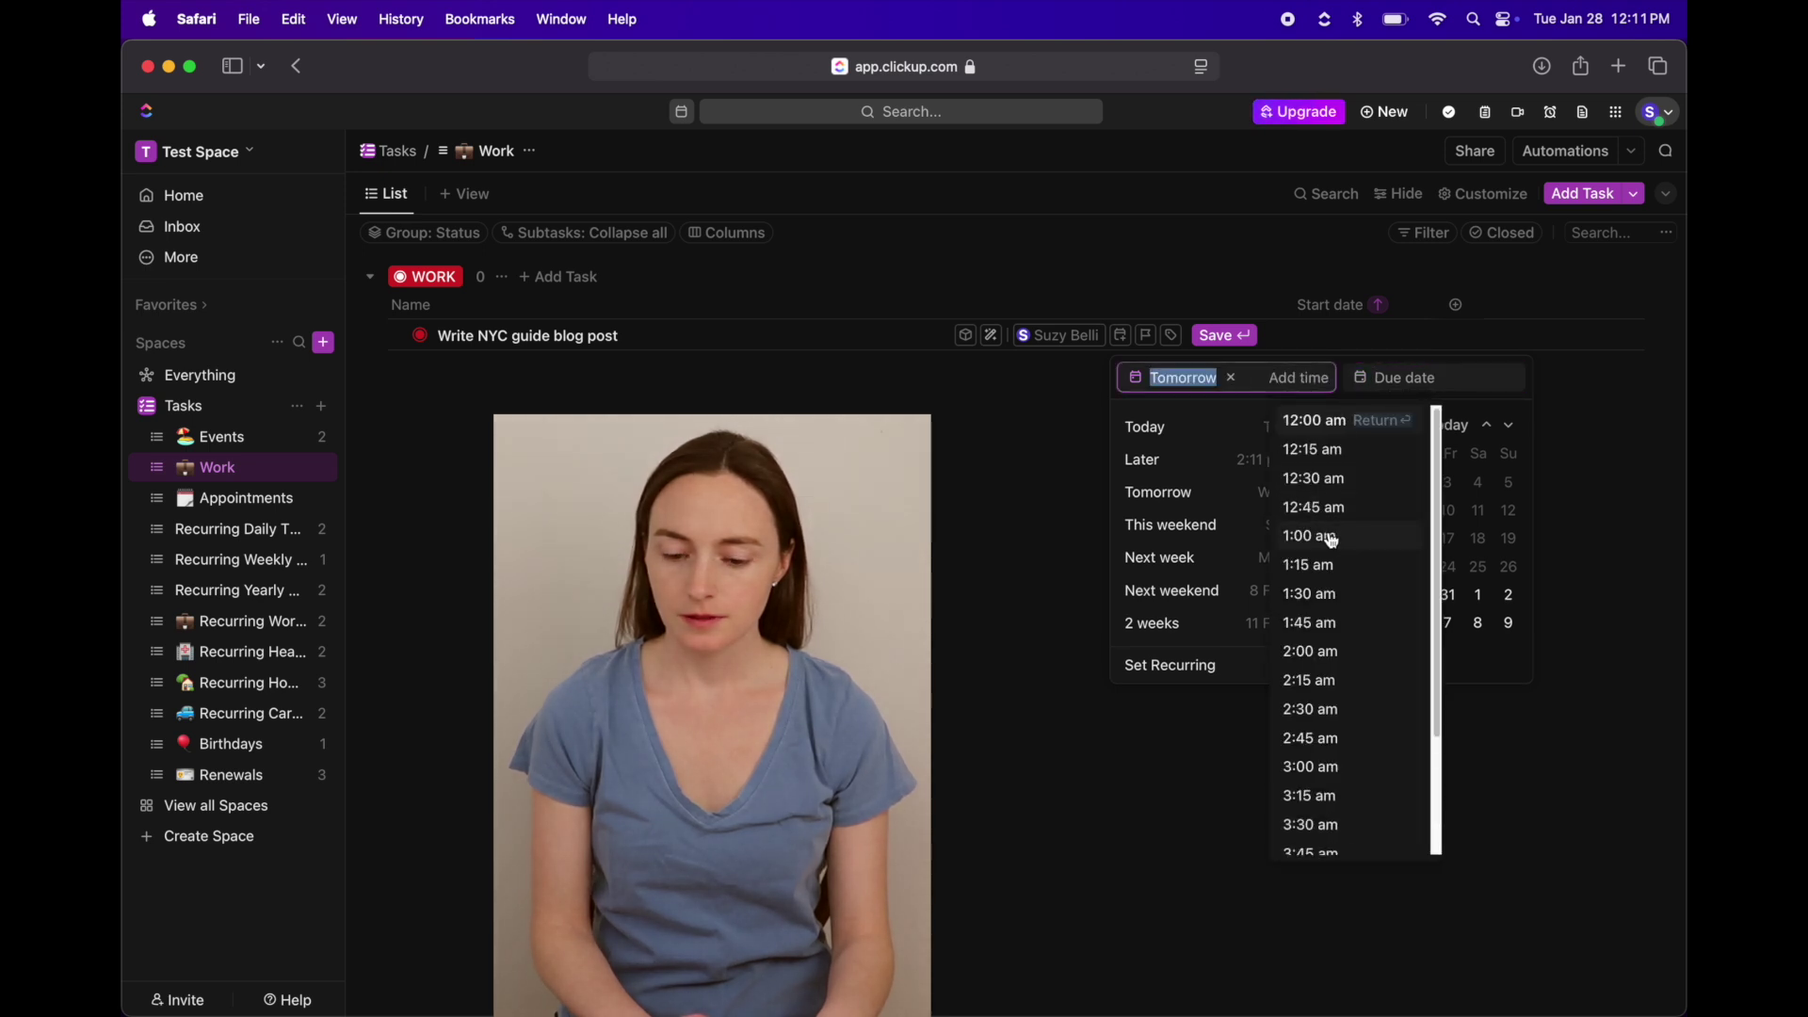
scroll(1333, 539, "down", 10)
left_click(1314, 605)
left_click(1406, 375)
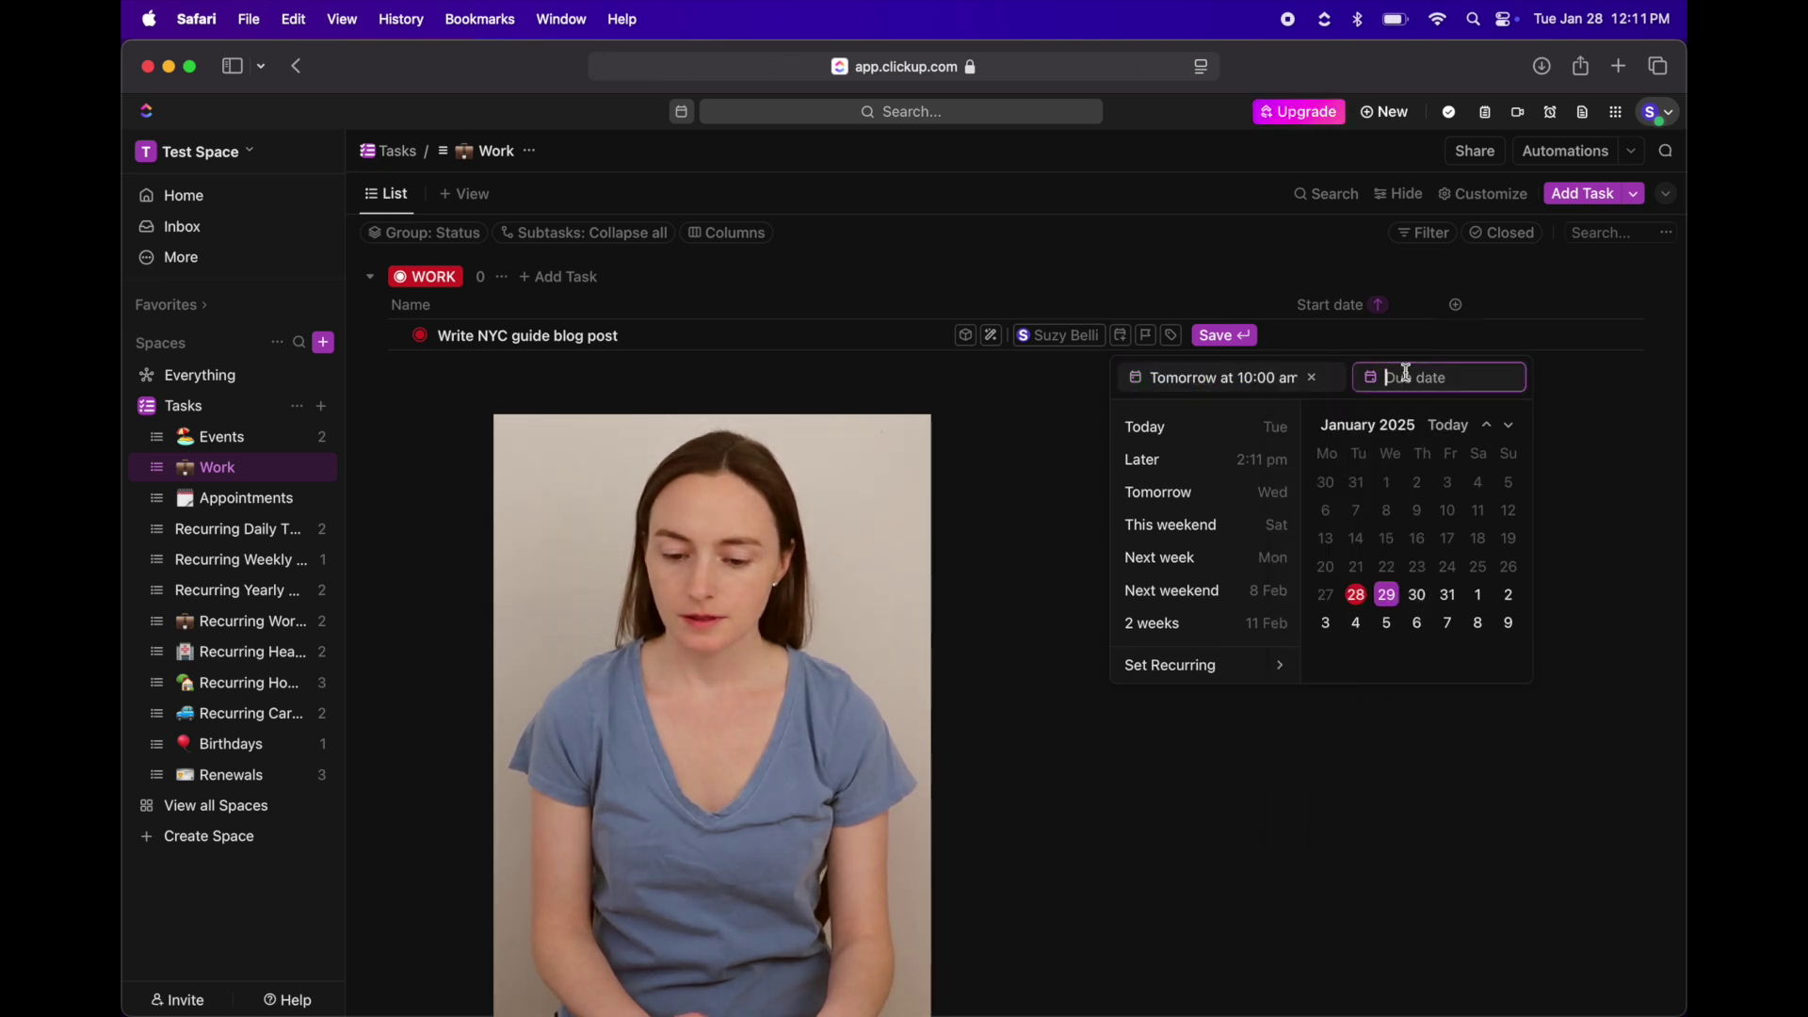
left_click(1387, 594)
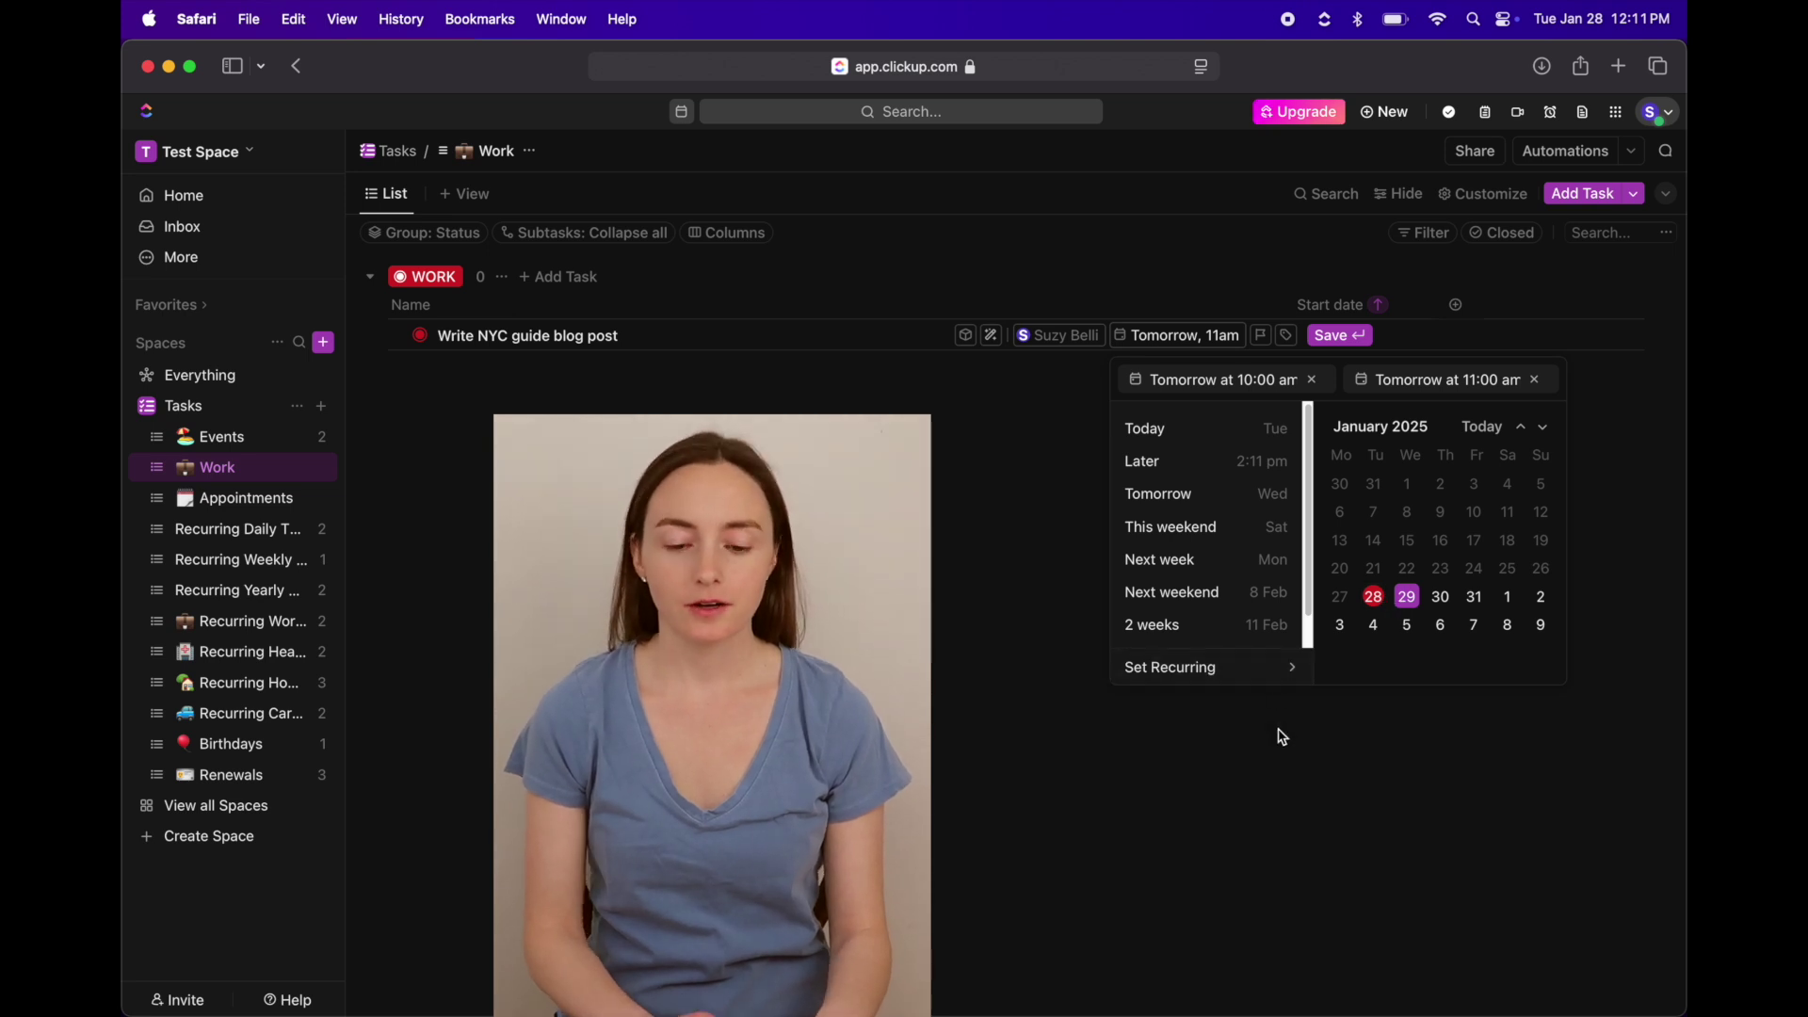
left_click(1333, 343)
left_click(1333, 338)
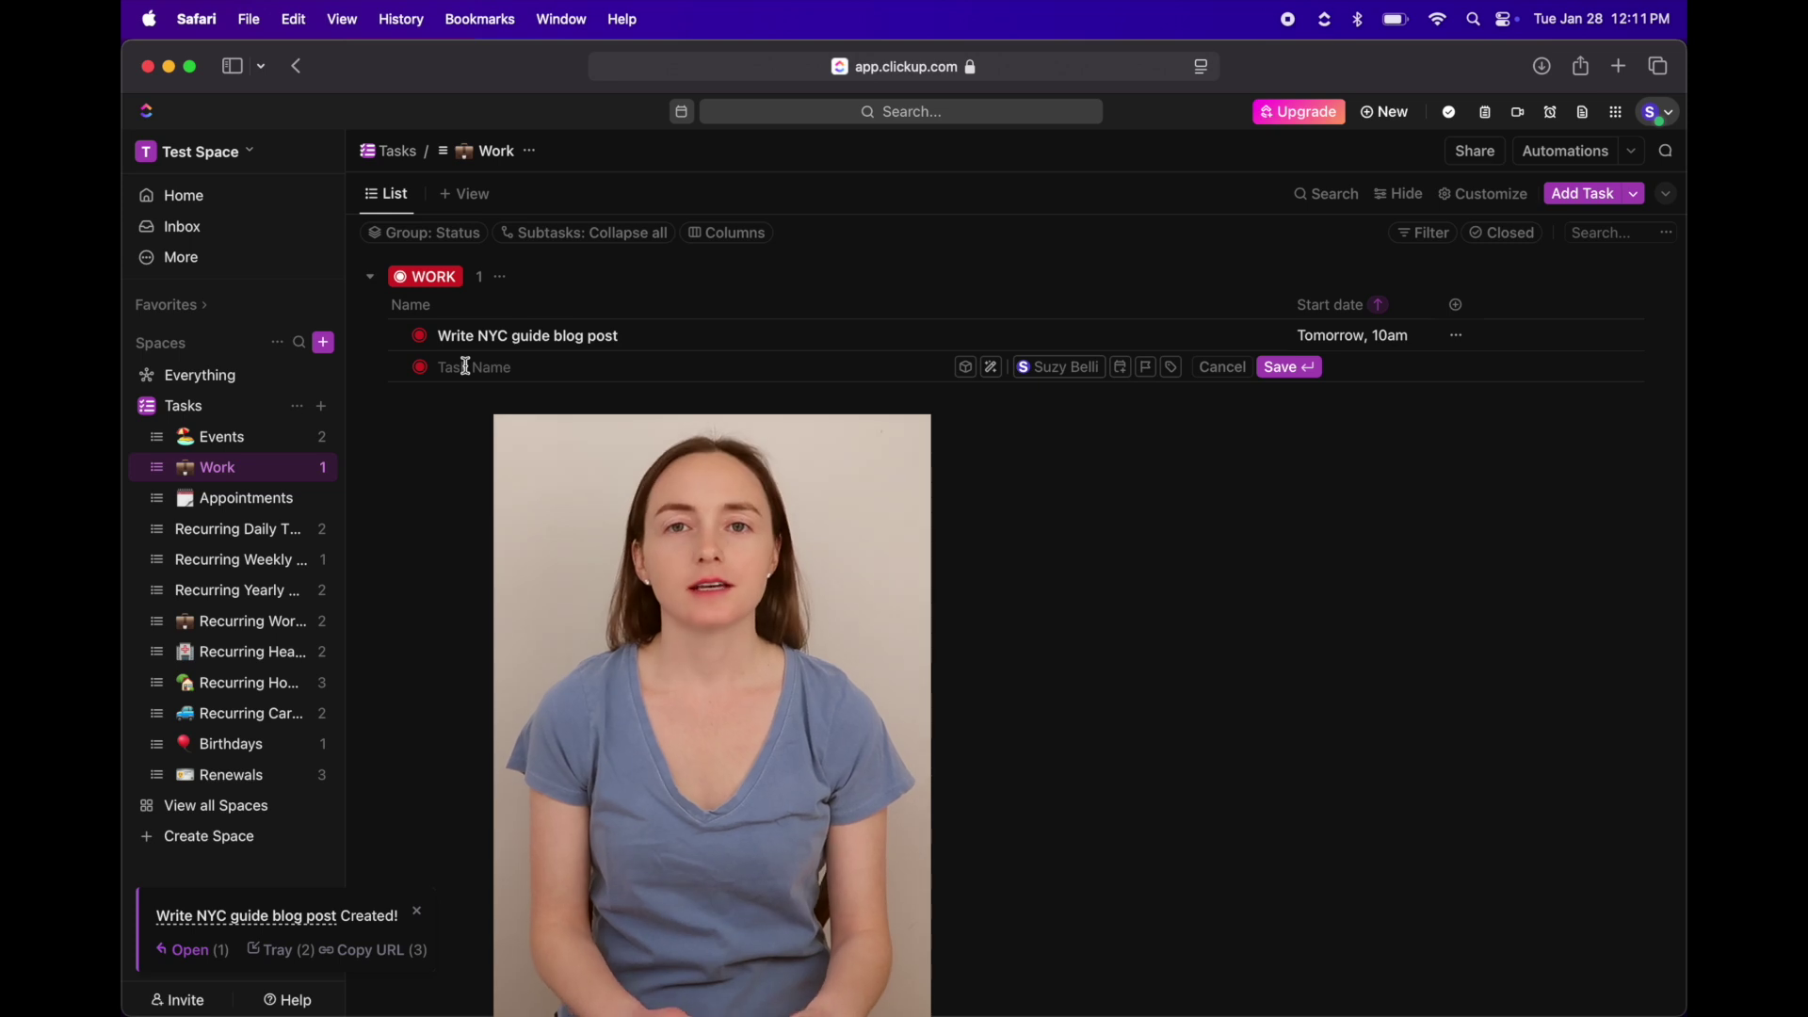
- Add a second work task named "Edit disney video" scheduled for Thursday, January 30 from 10:00 am to 11:00 am
type("Edit disney video")
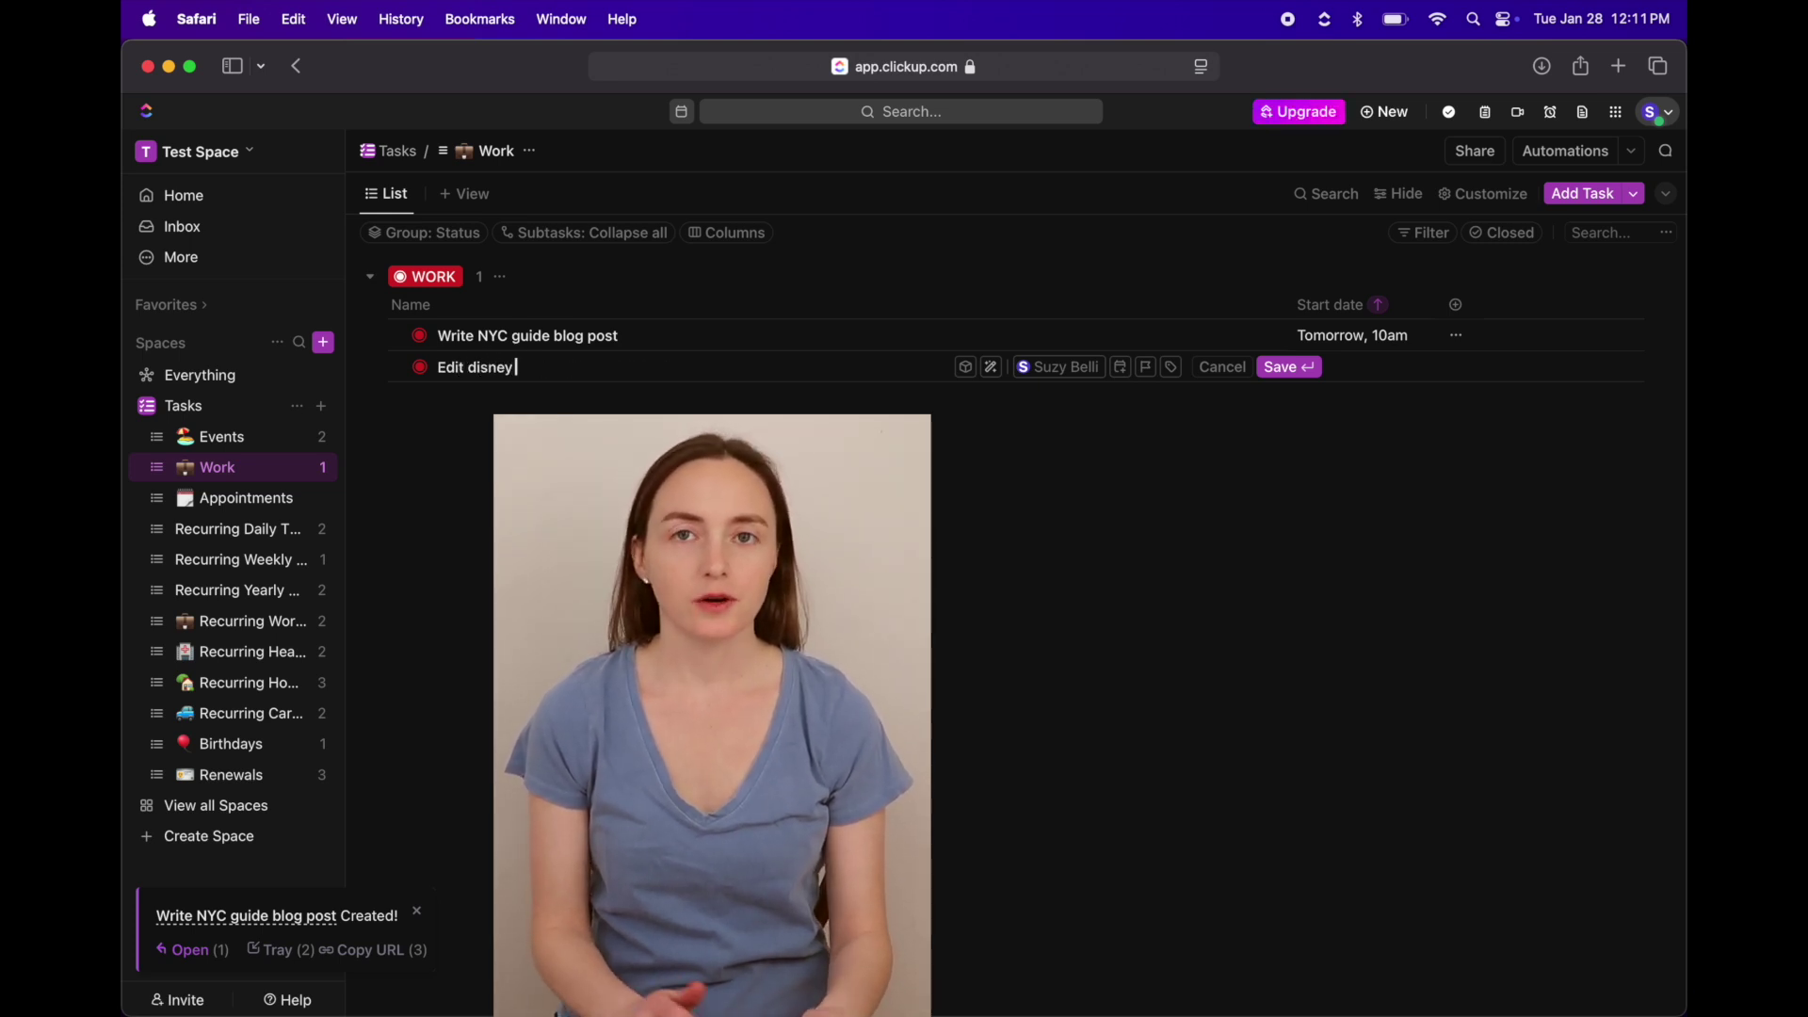
left_click(1121, 368)
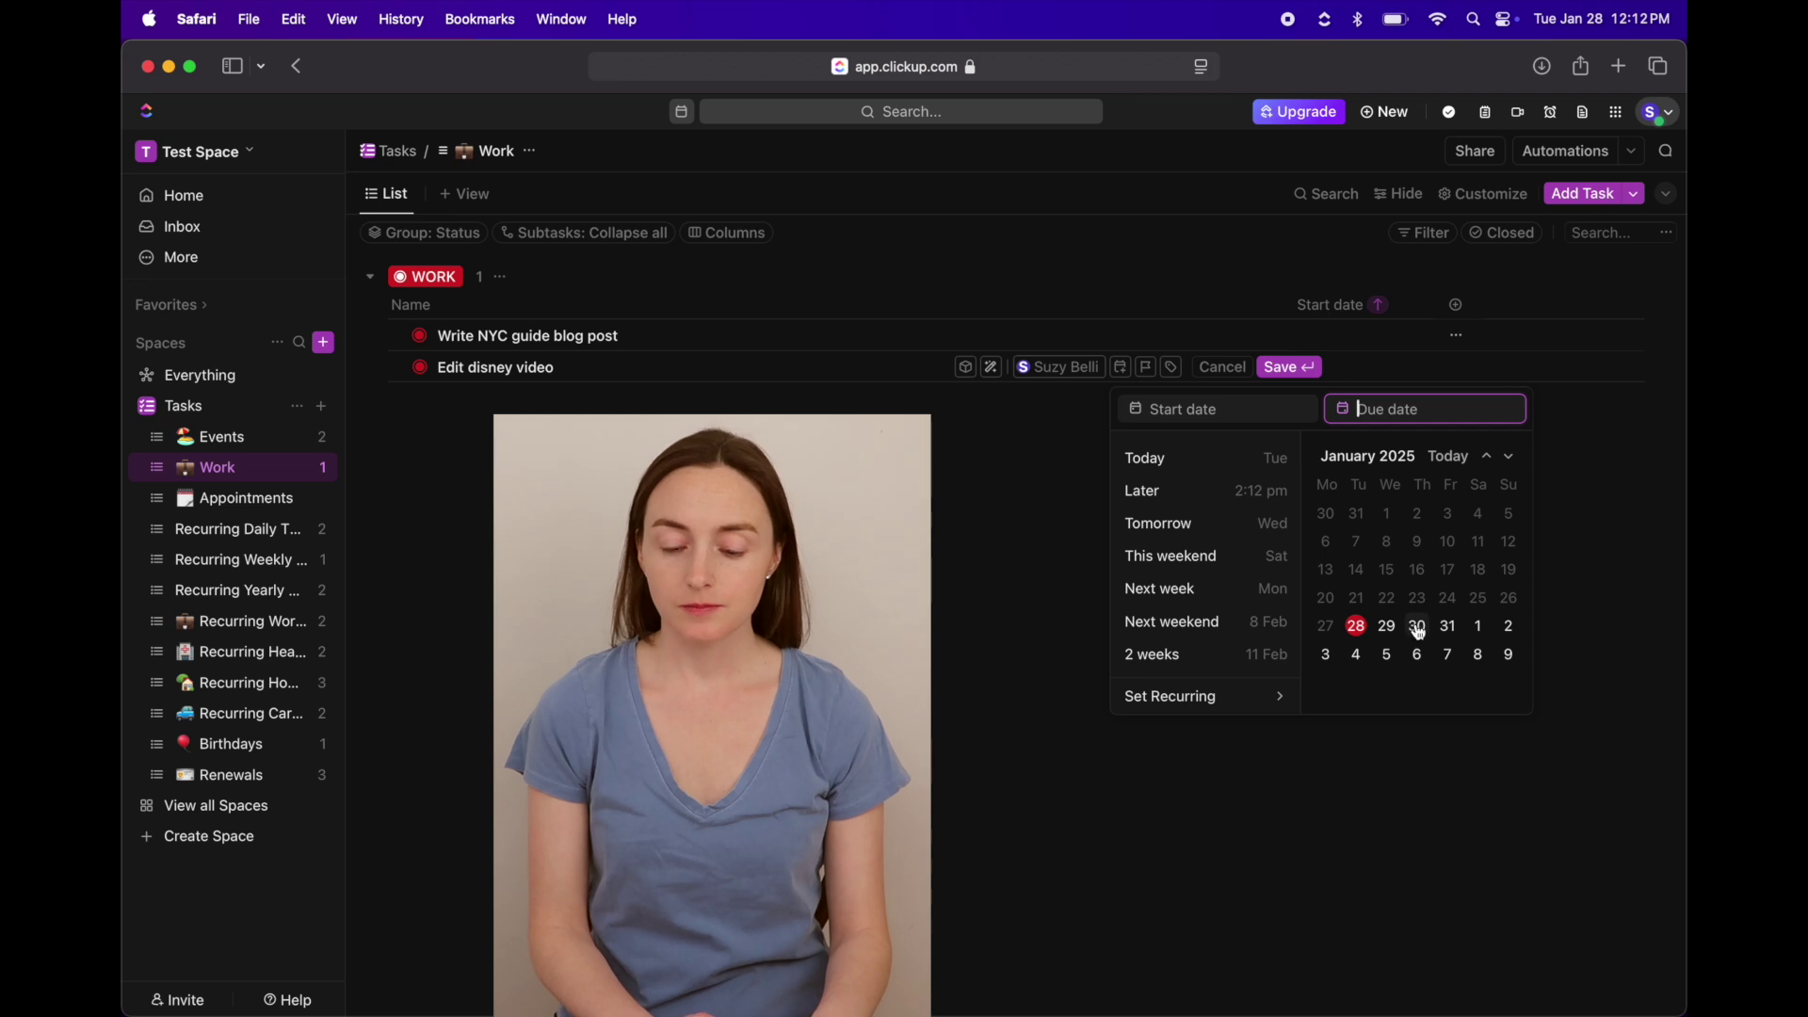
left_click(1279, 416)
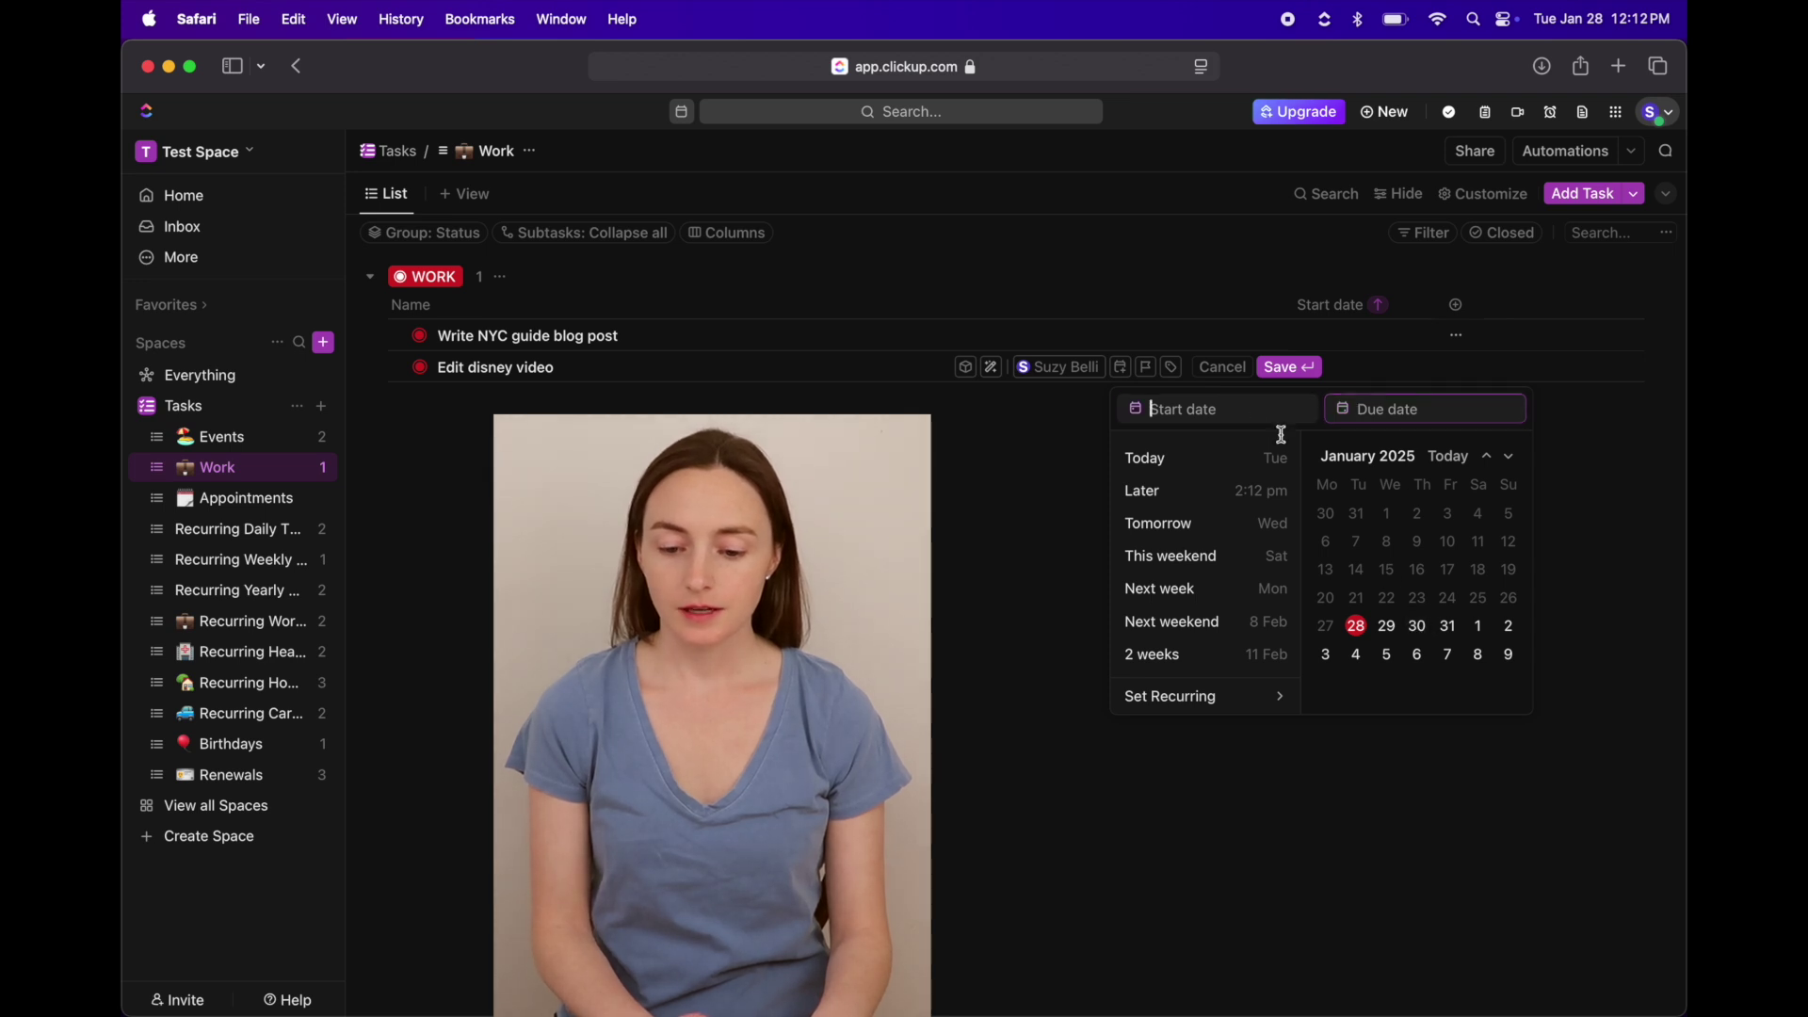
left_click(1419, 628)
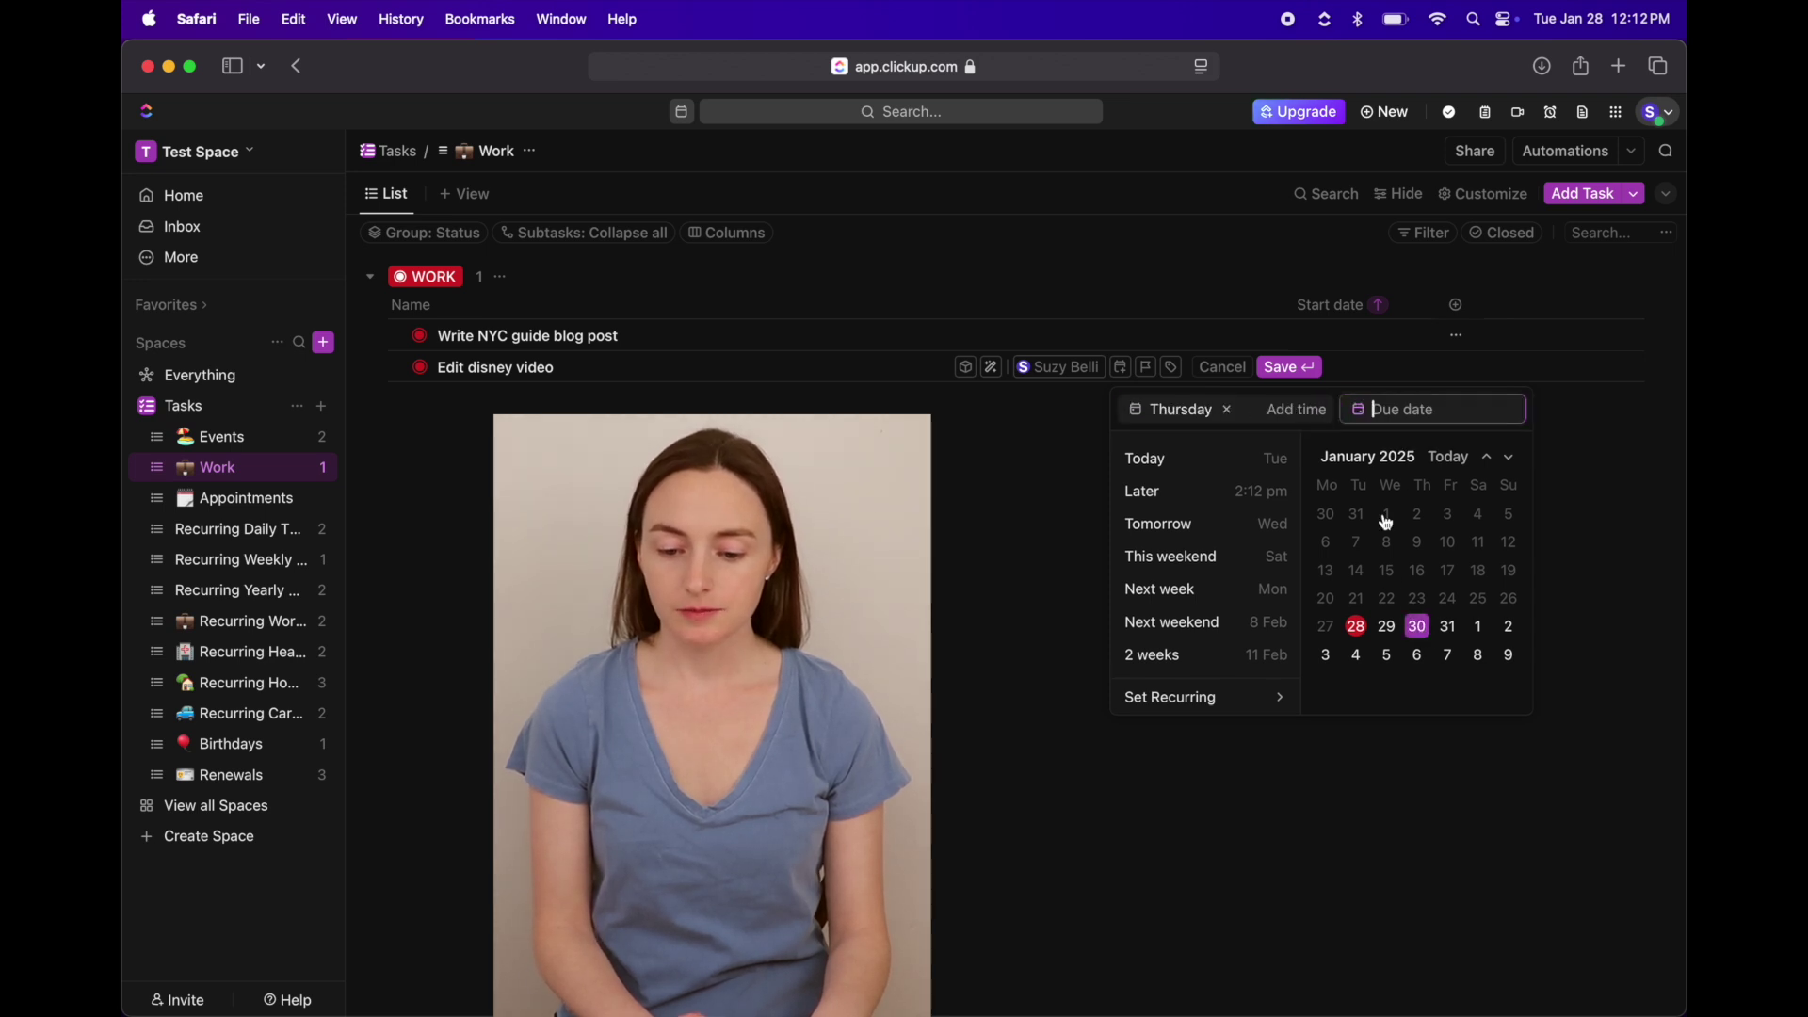
left_click(1296, 410)
scroll(1346, 560, "down", 10)
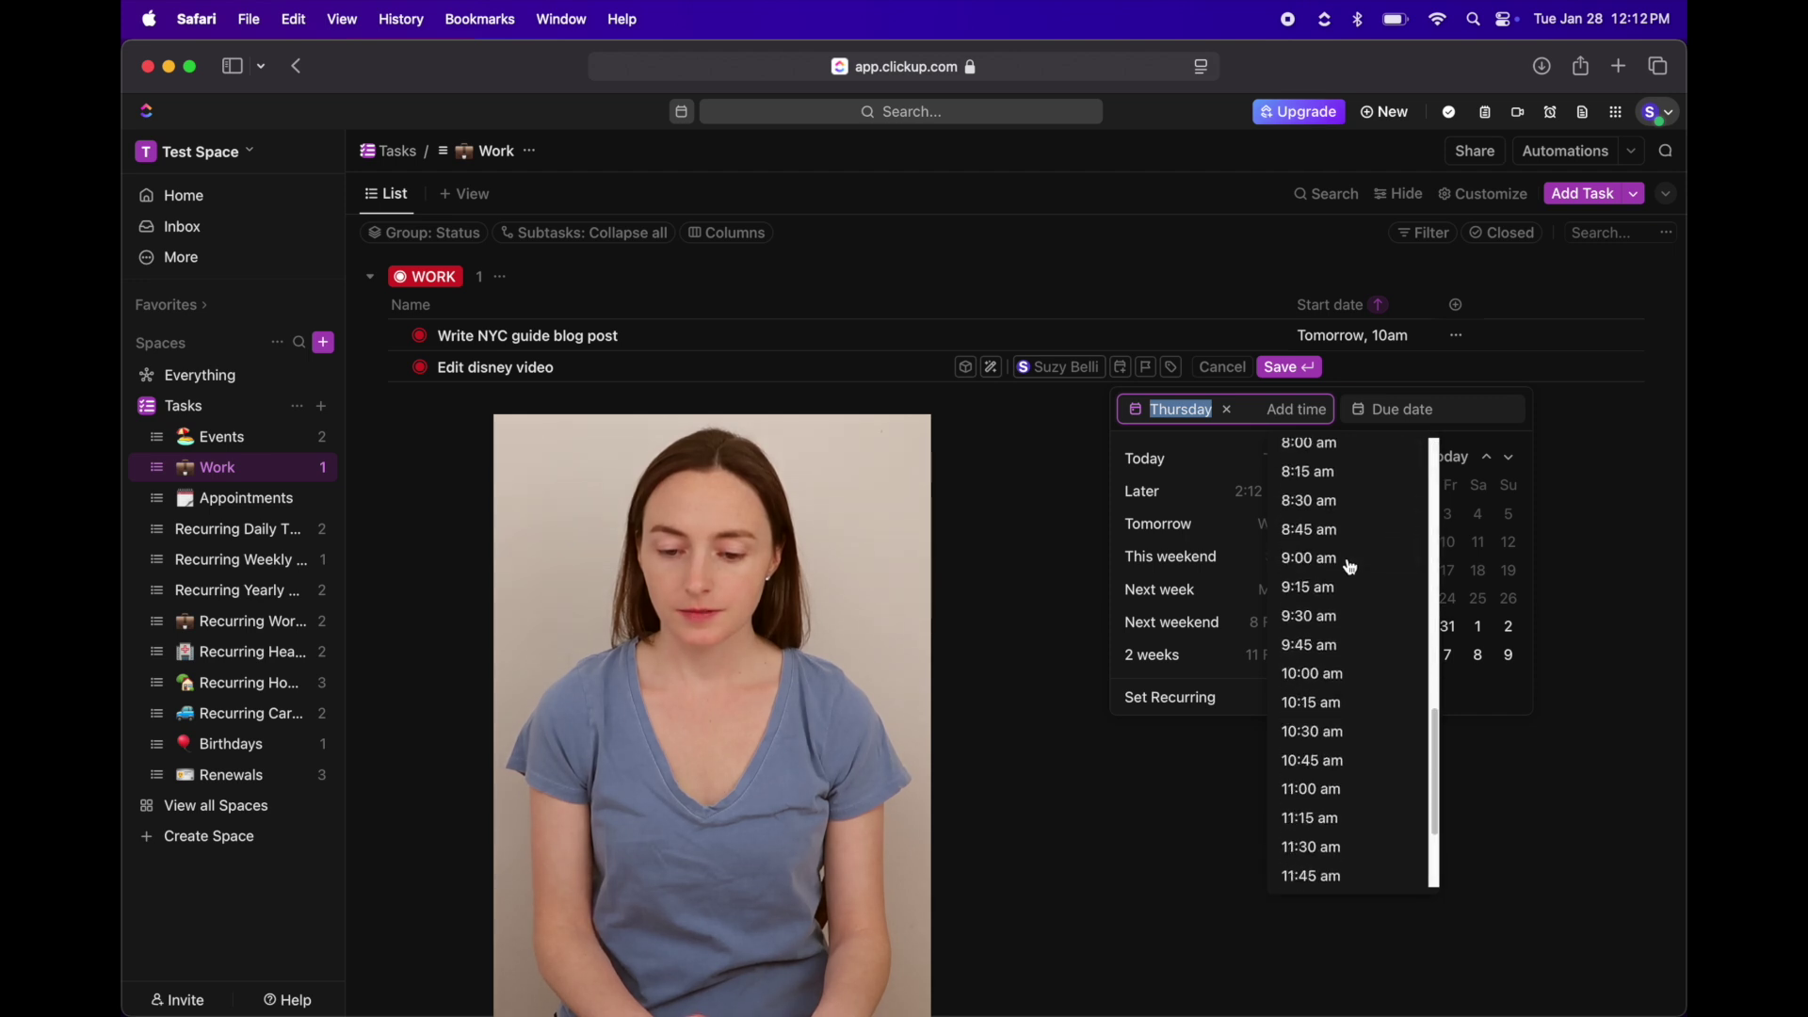
left_click(1364, 674)
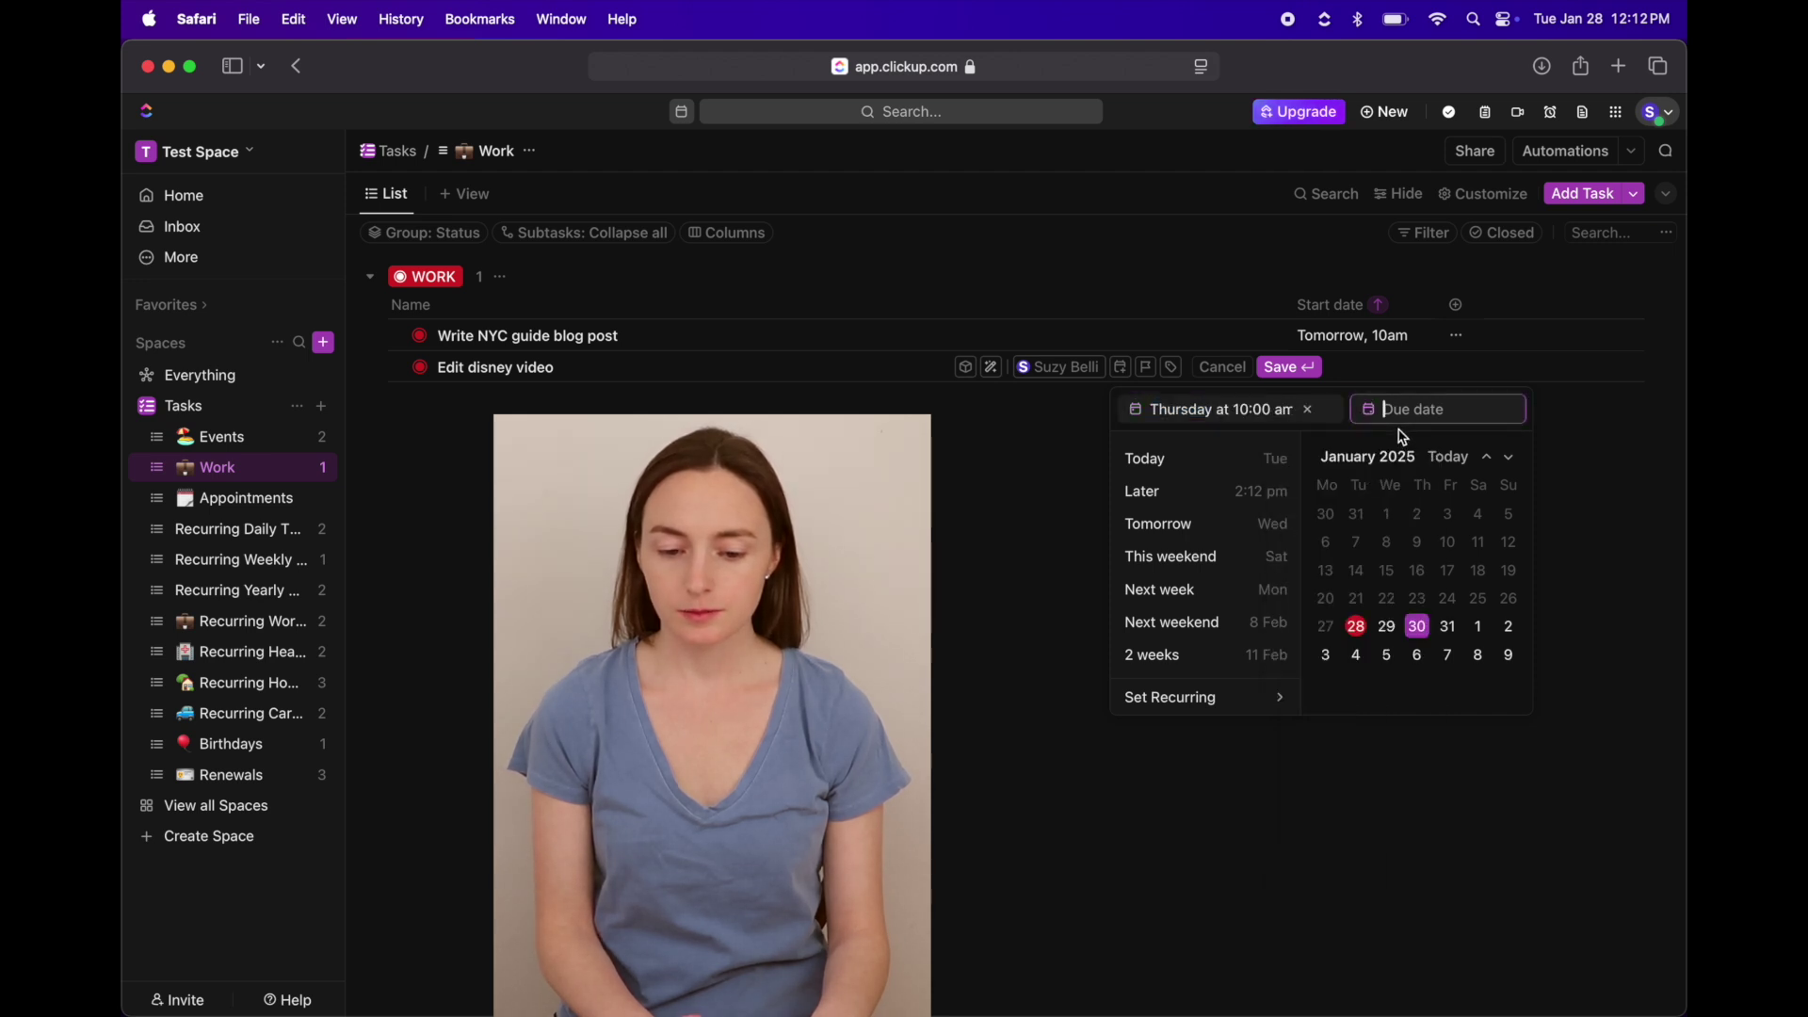
left_click(1425, 633)
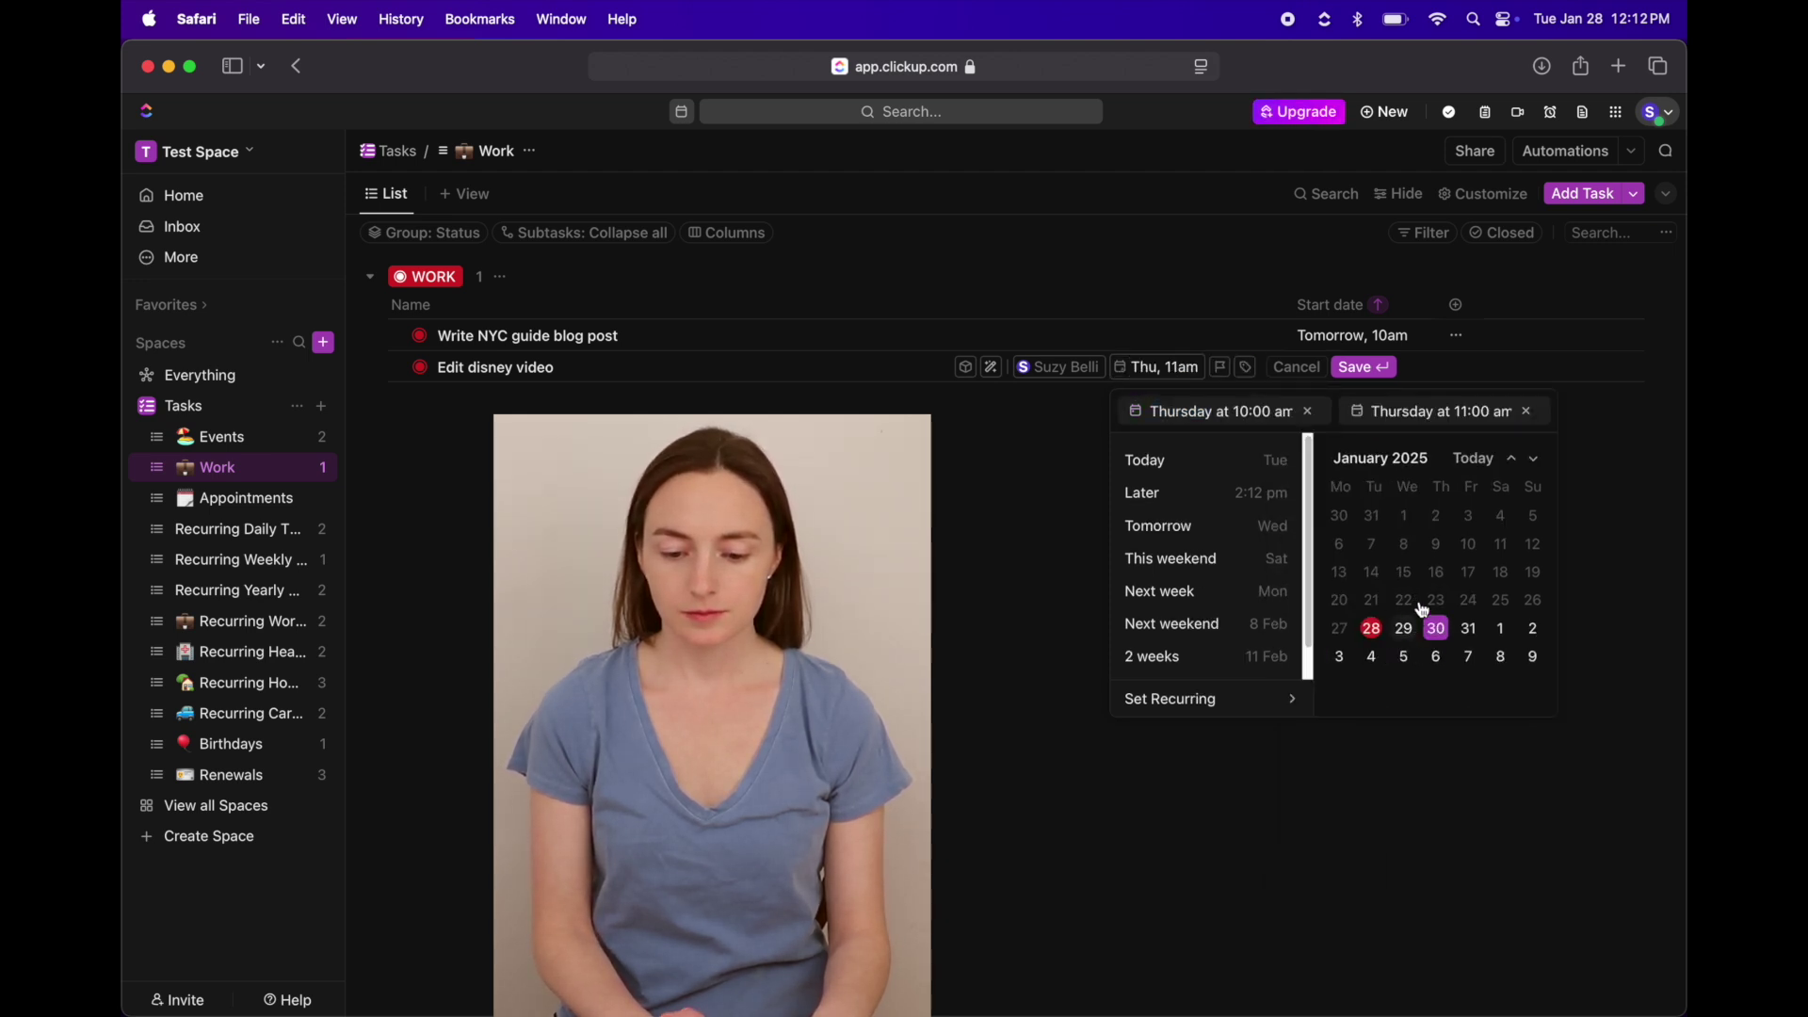
left_click(1363, 367)
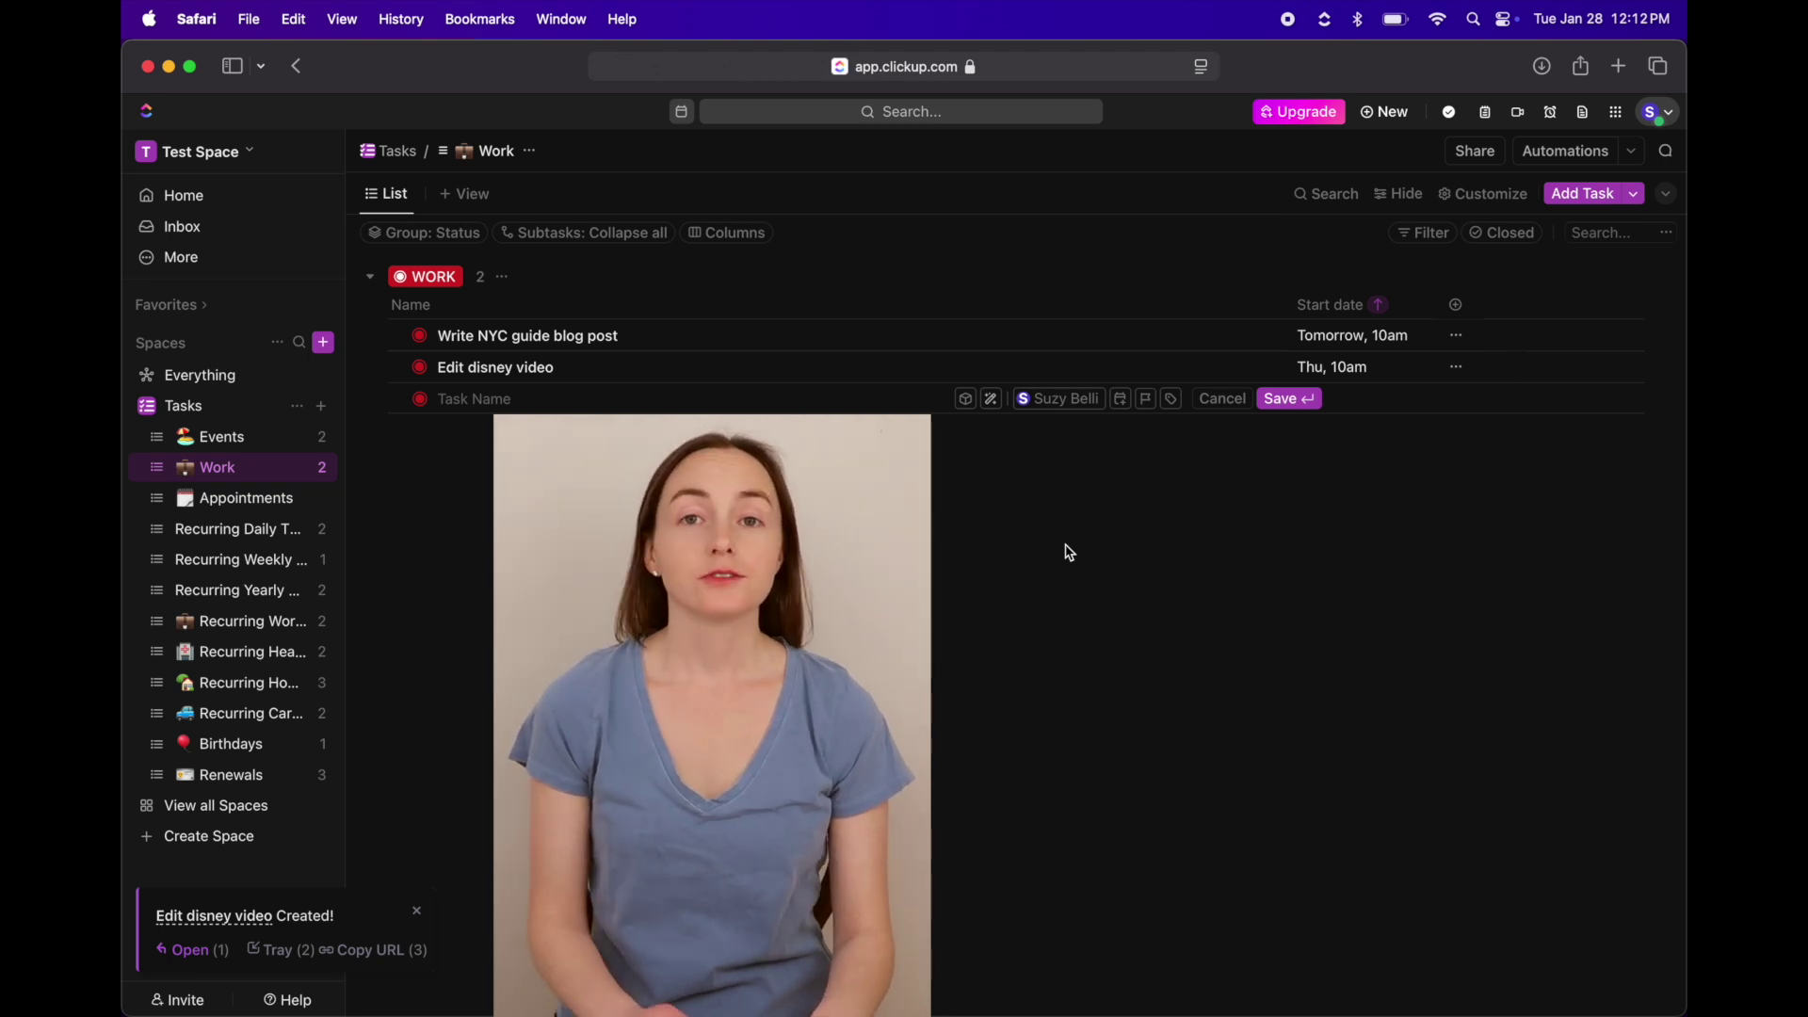
- In the Appointments list, enter a task named "Go to annual check up"
left_click(238, 499)
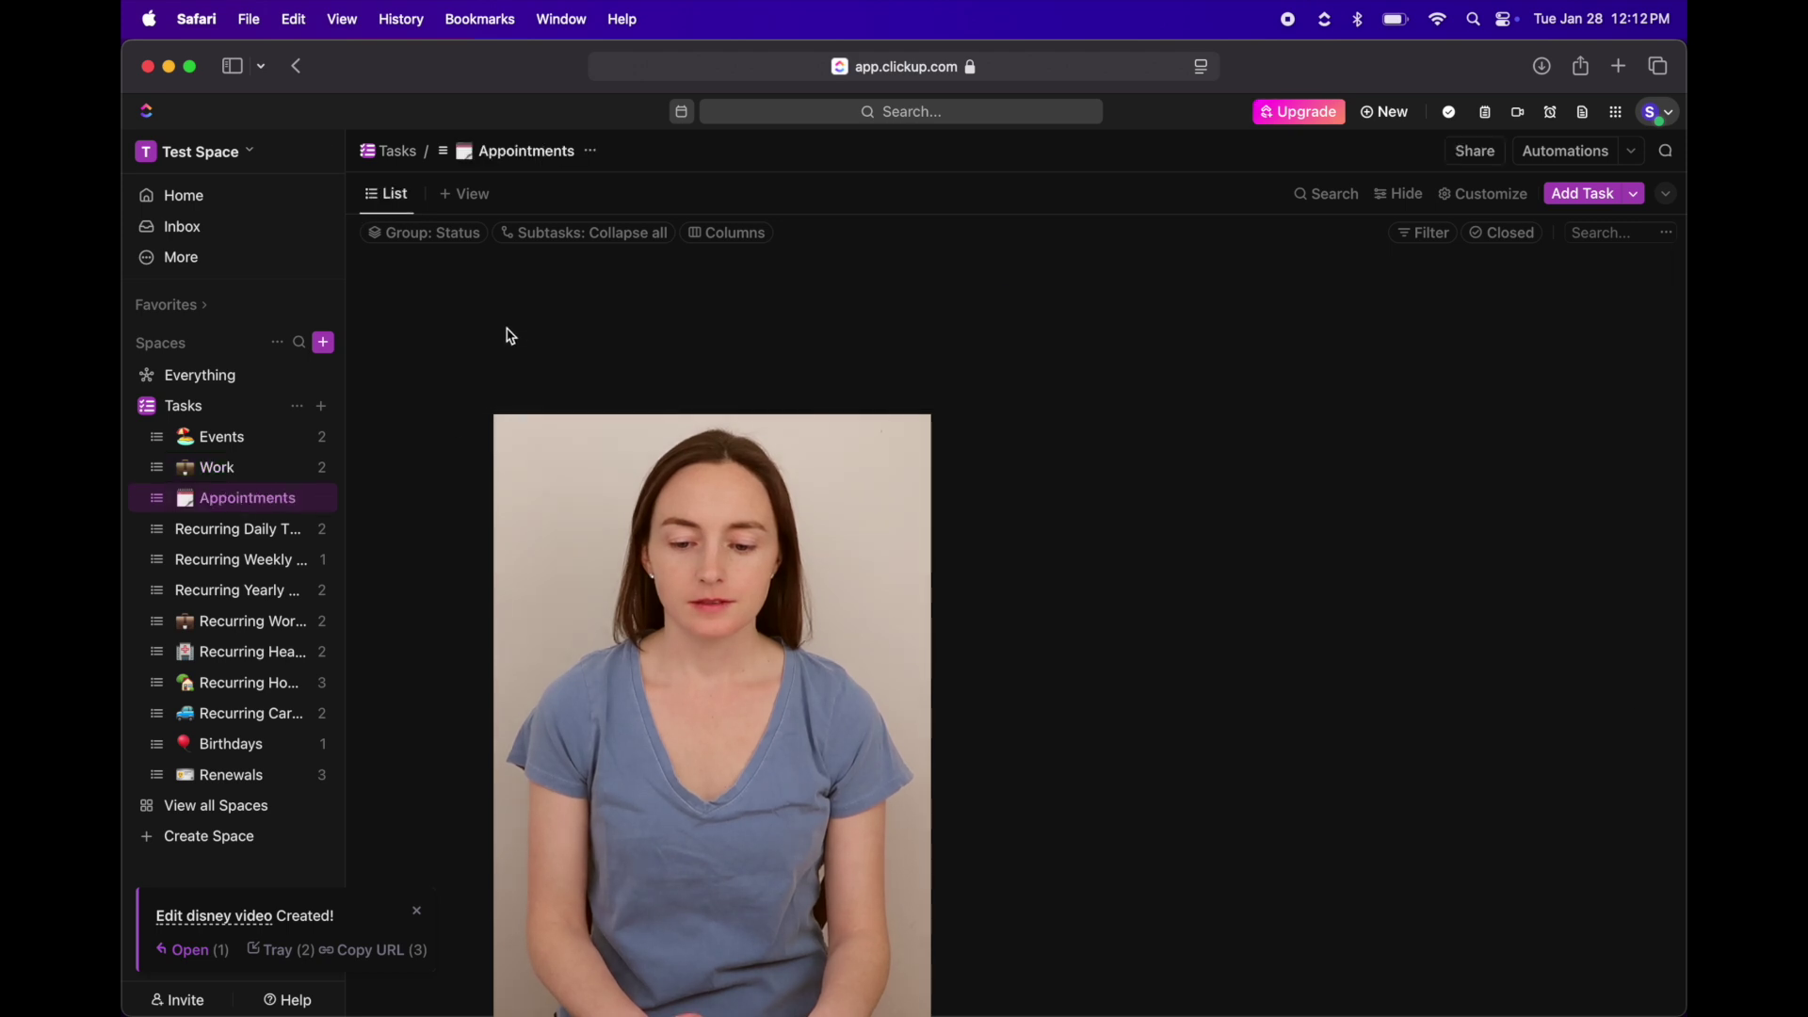
left_click(468, 337)
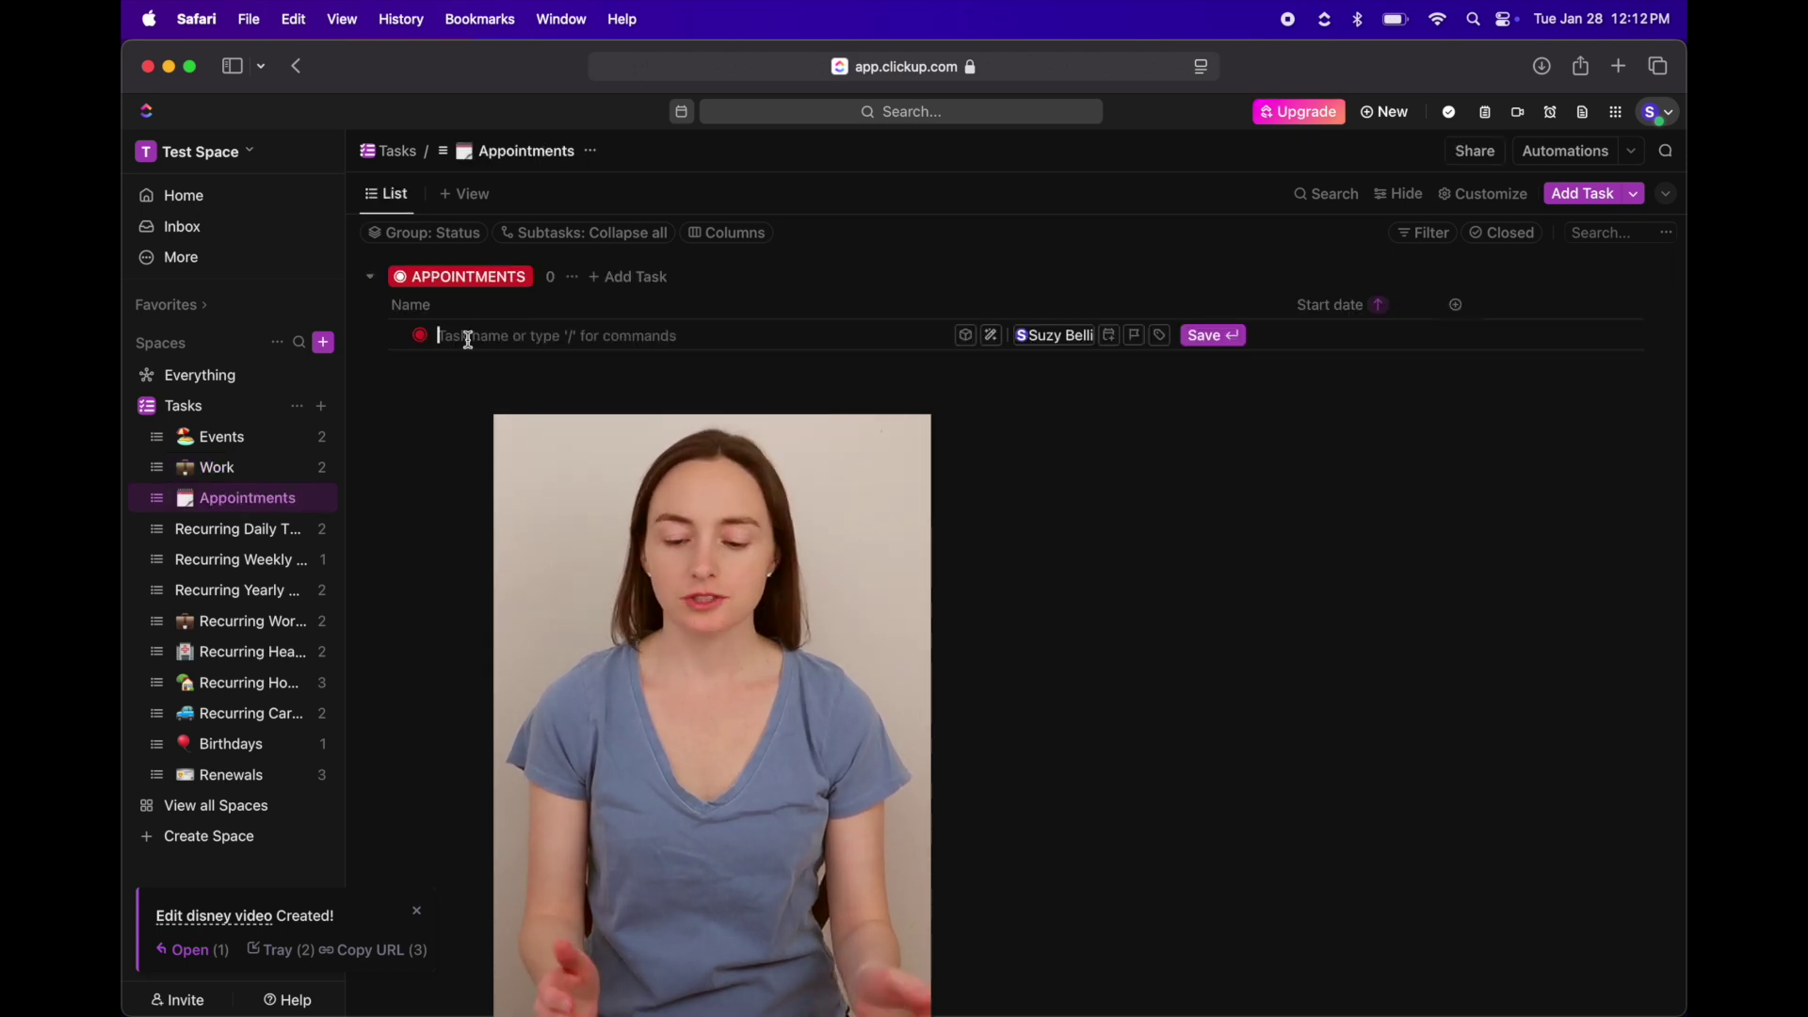
type("Go to an")
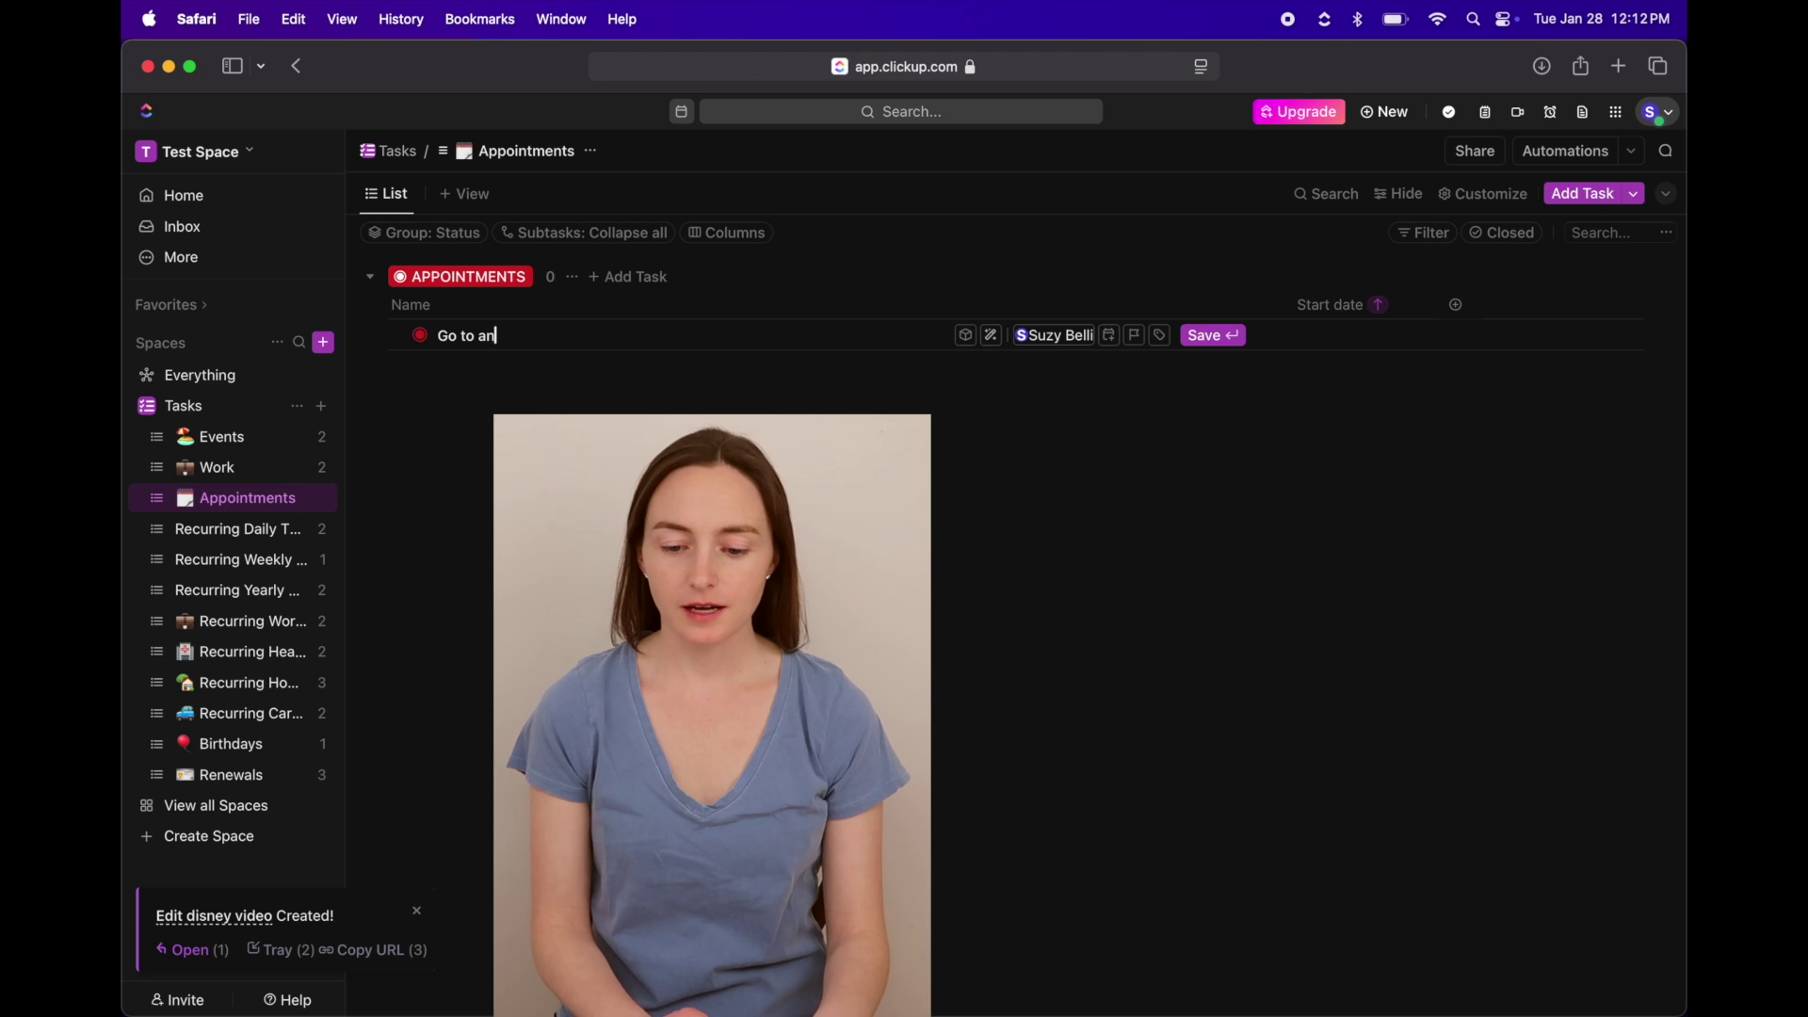
type("nual check up")
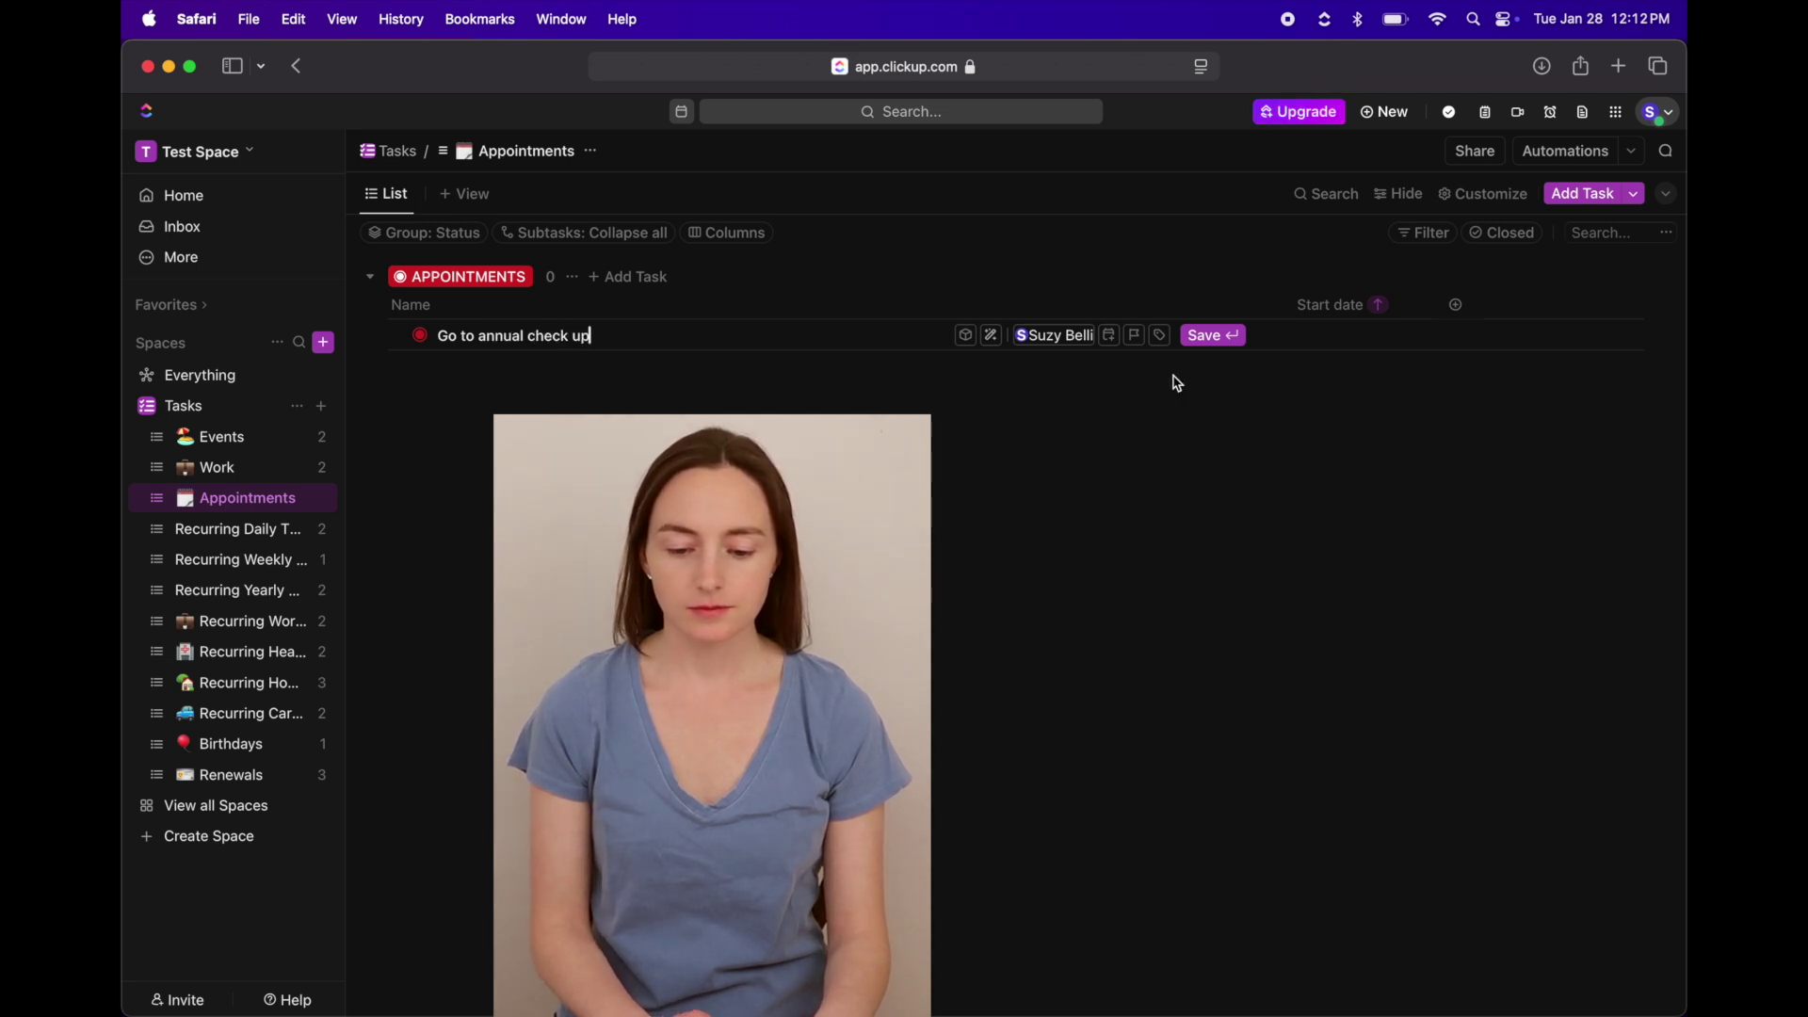
- Schedule the check-up for Friday, January 31 from 10:00 am to 11:00 am and save the task
left_click(1122, 341)
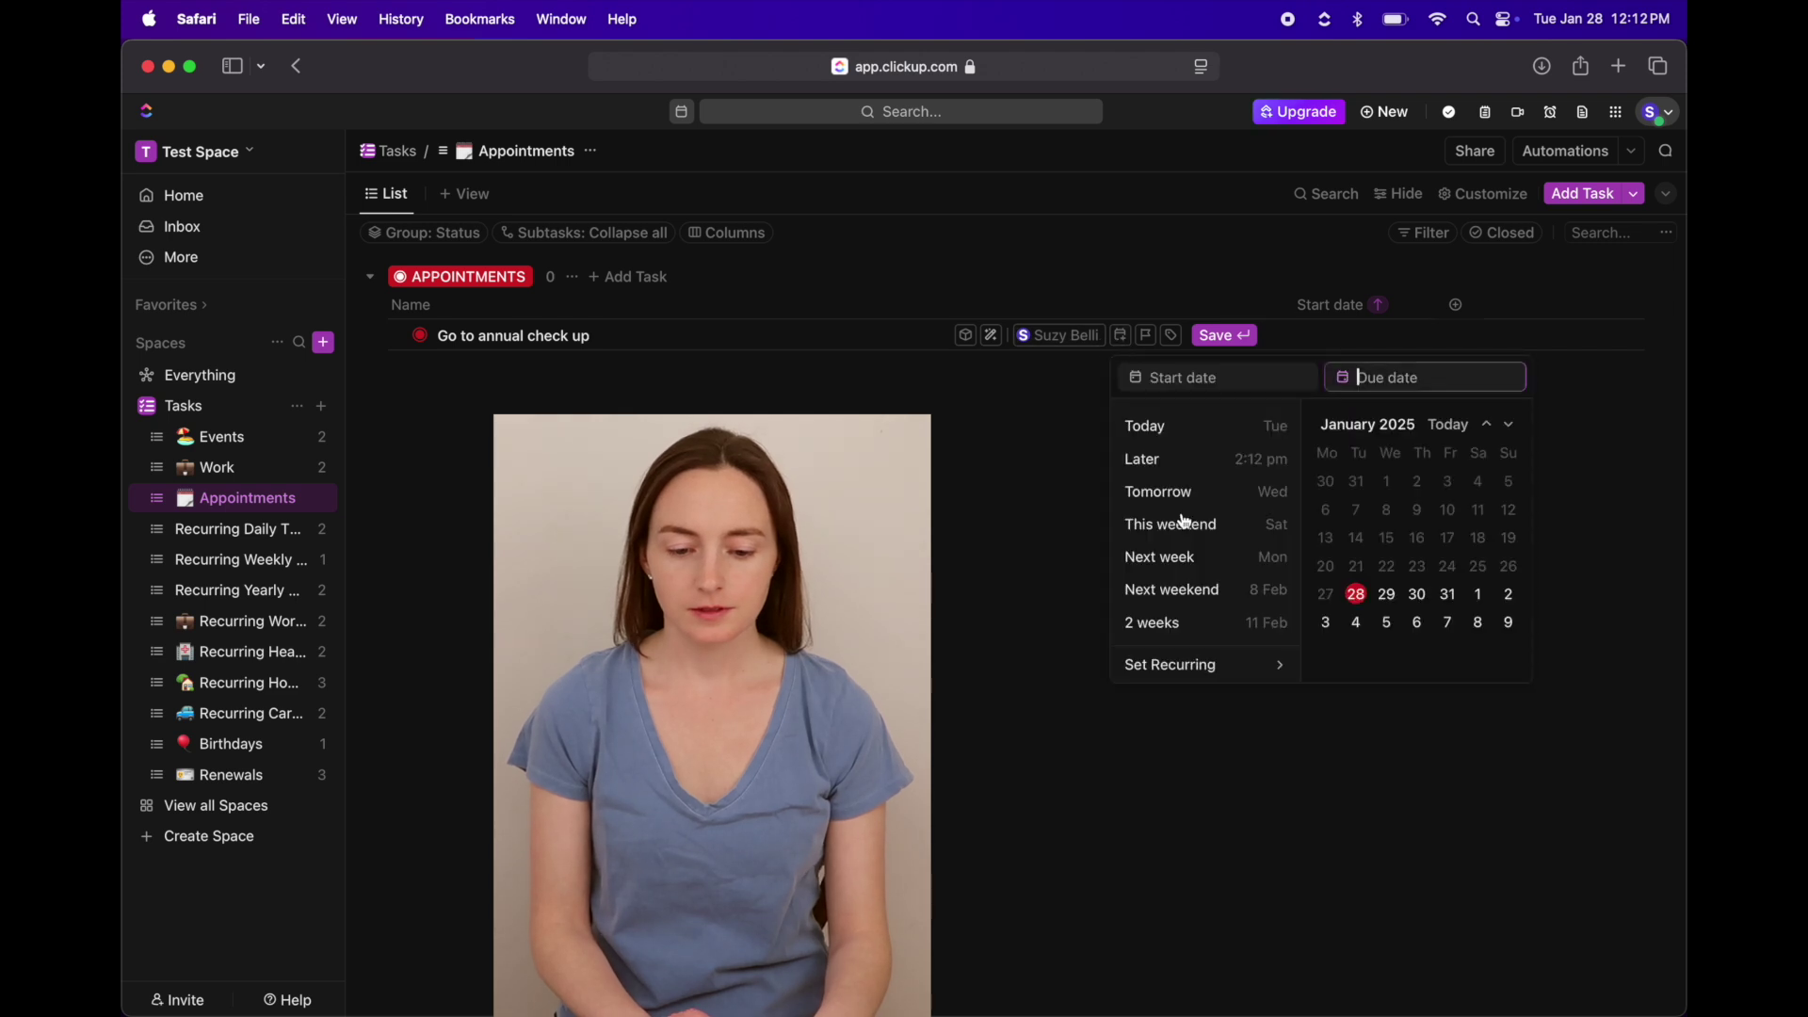
left_click(1447, 594)
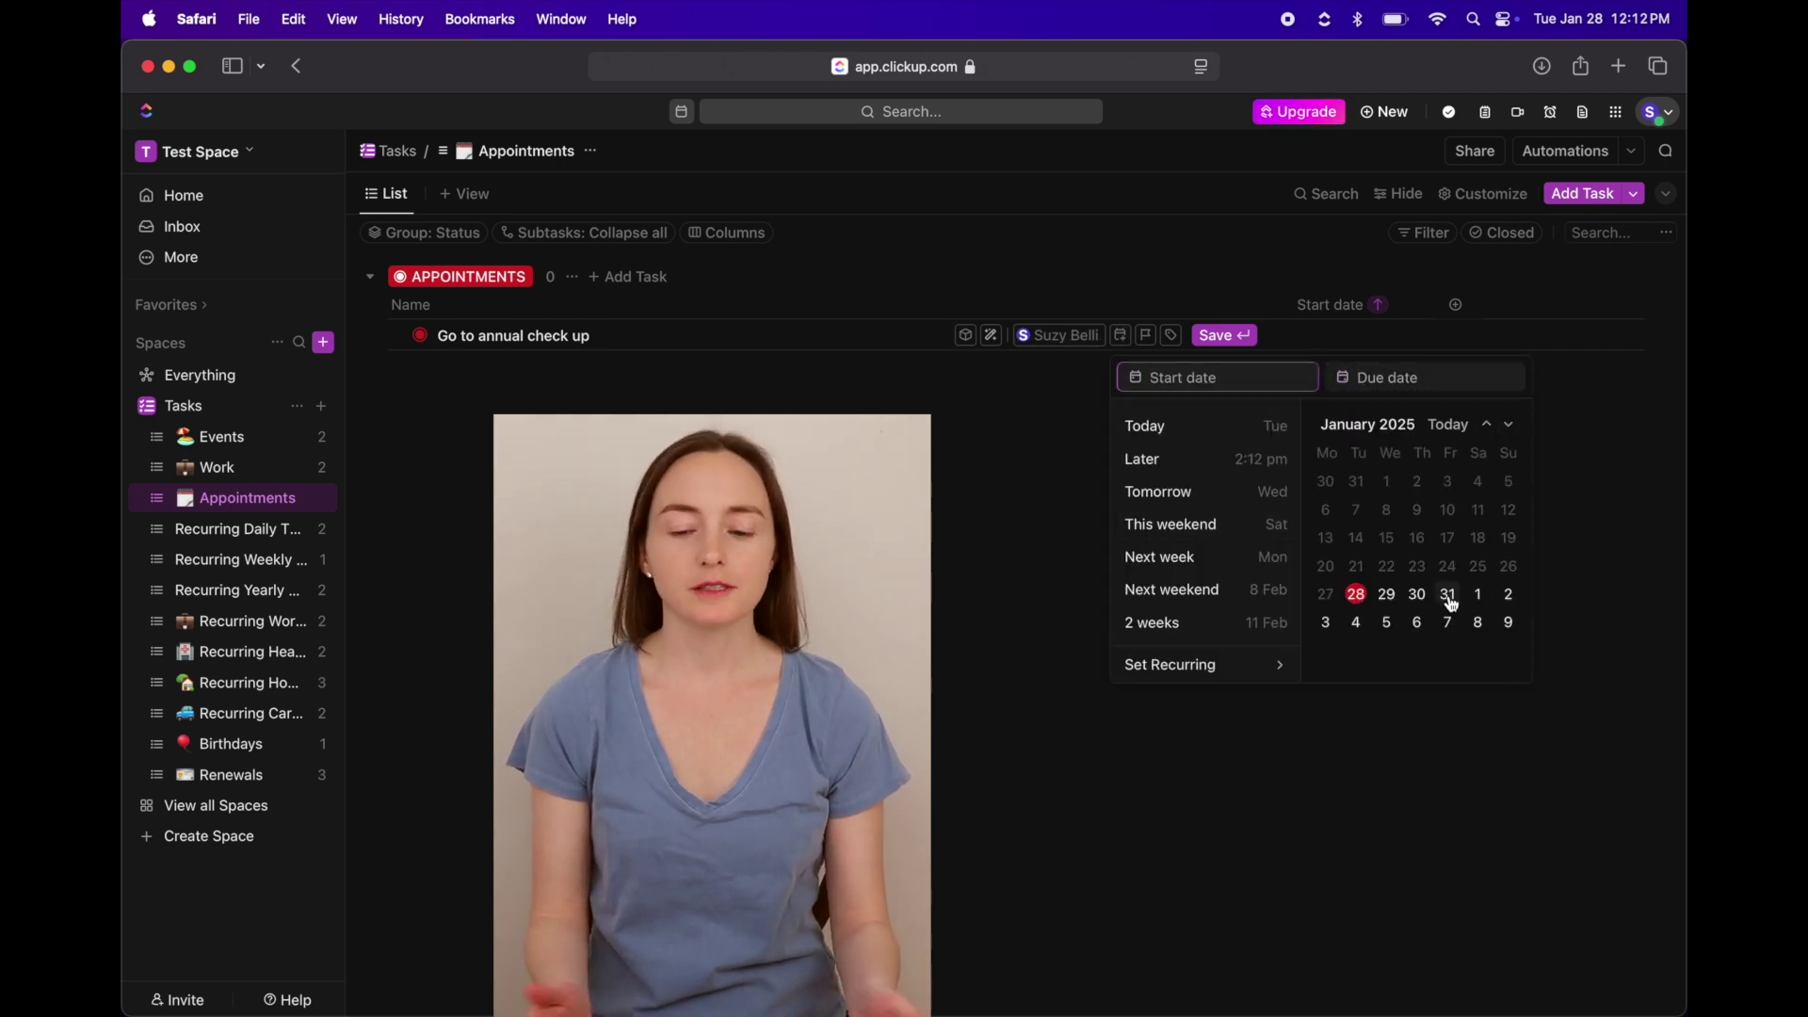
left_click(1286, 378)
scroll(1329, 508, "down", 10)
left_click(1300, 509)
left_click(1451, 596)
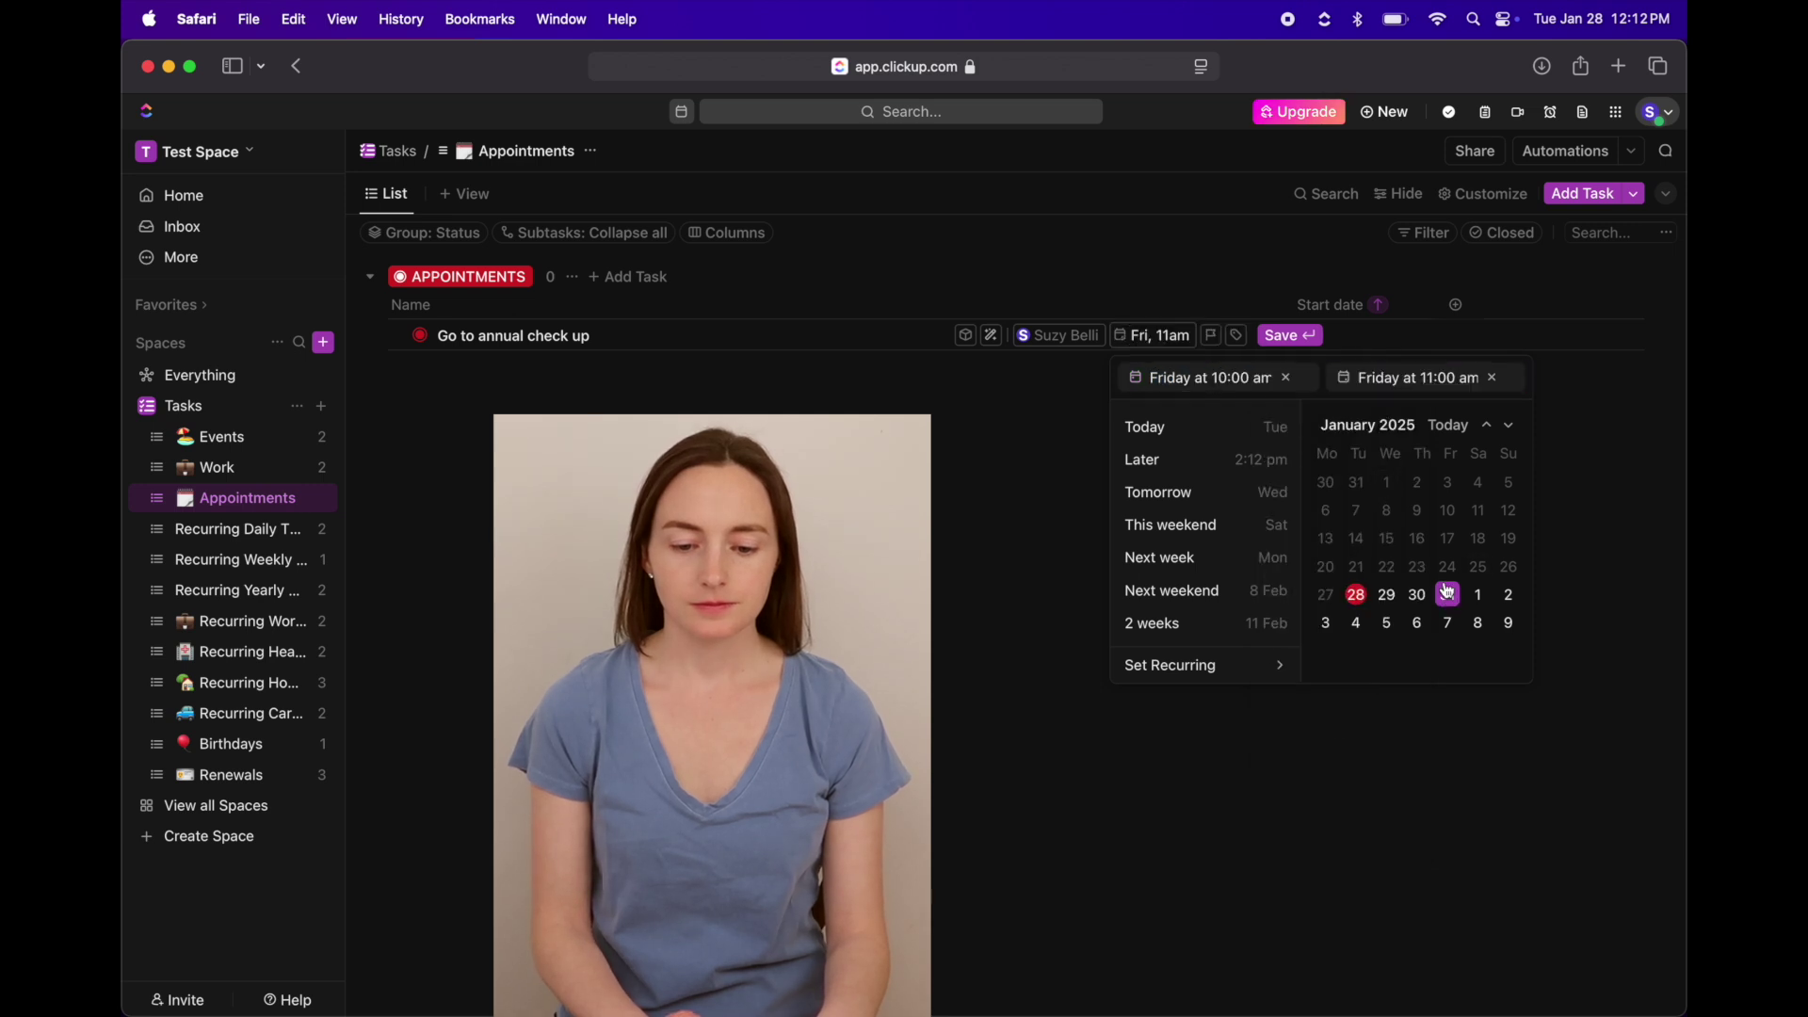
left_click(1277, 337)
left_click(1279, 336)
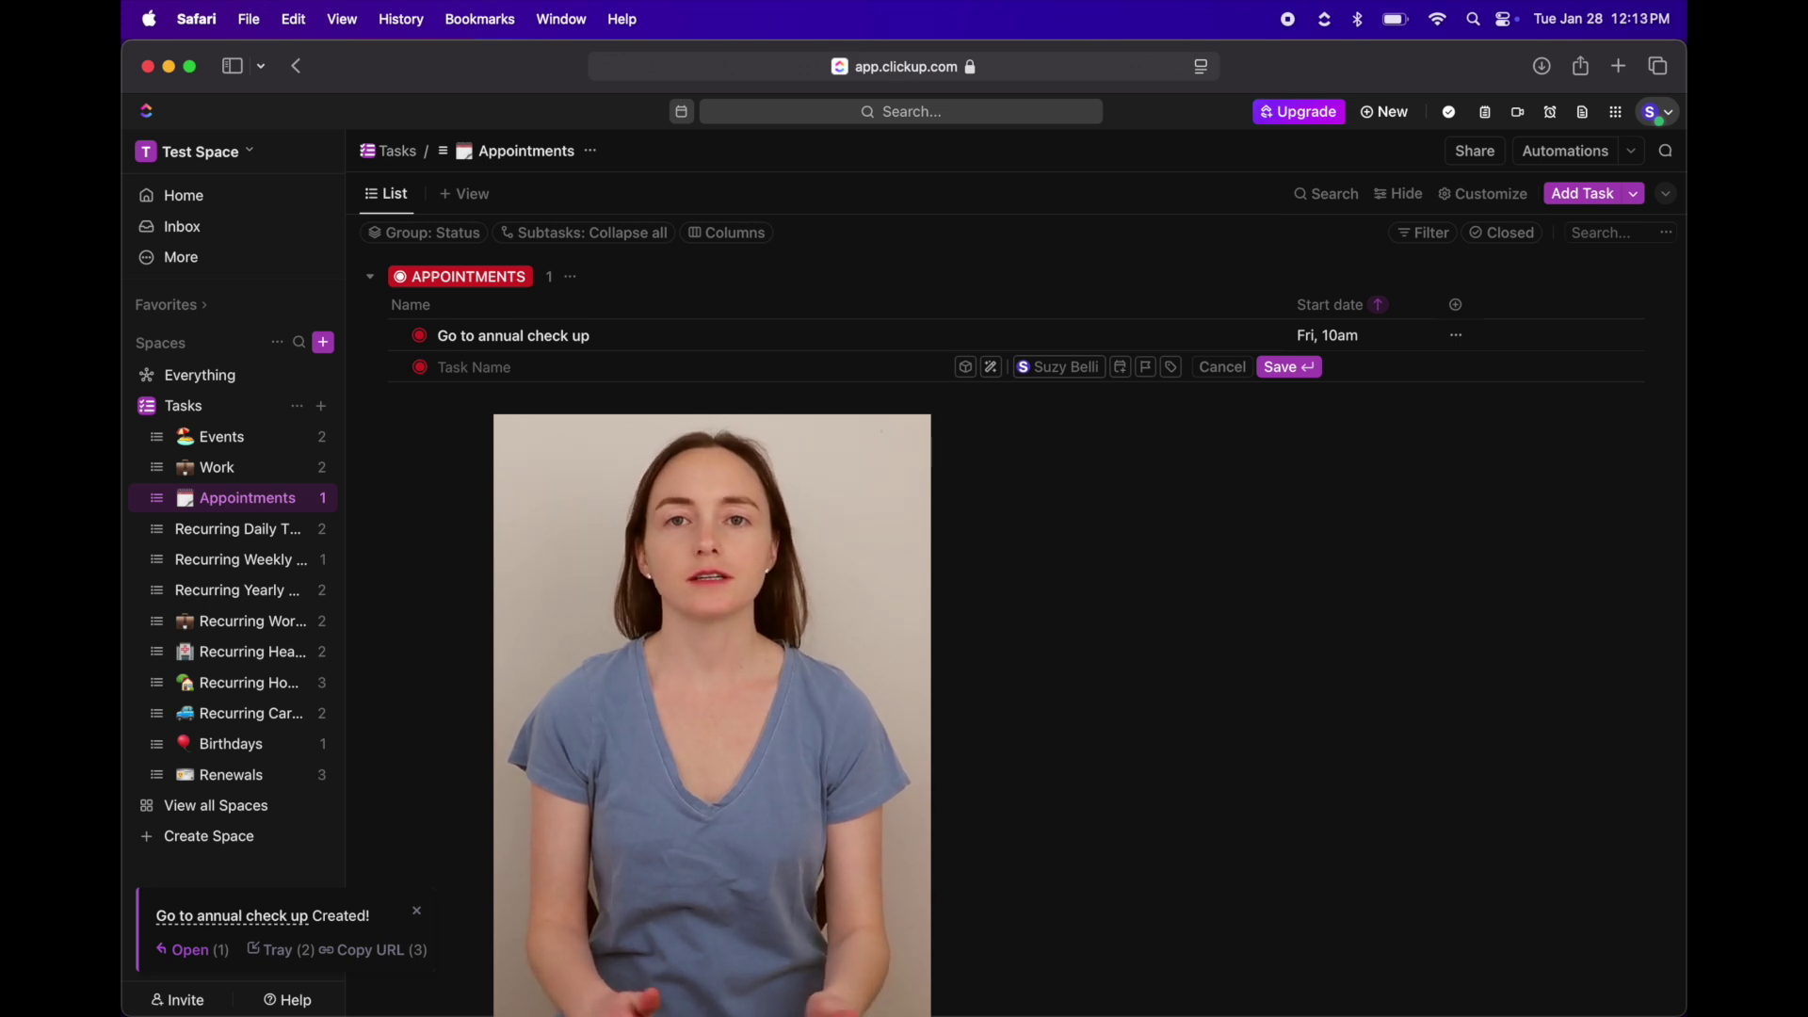
- Examine the date and recurrence settings of the Water task in the Recurring Daily Tasks list
left_click(265, 535)
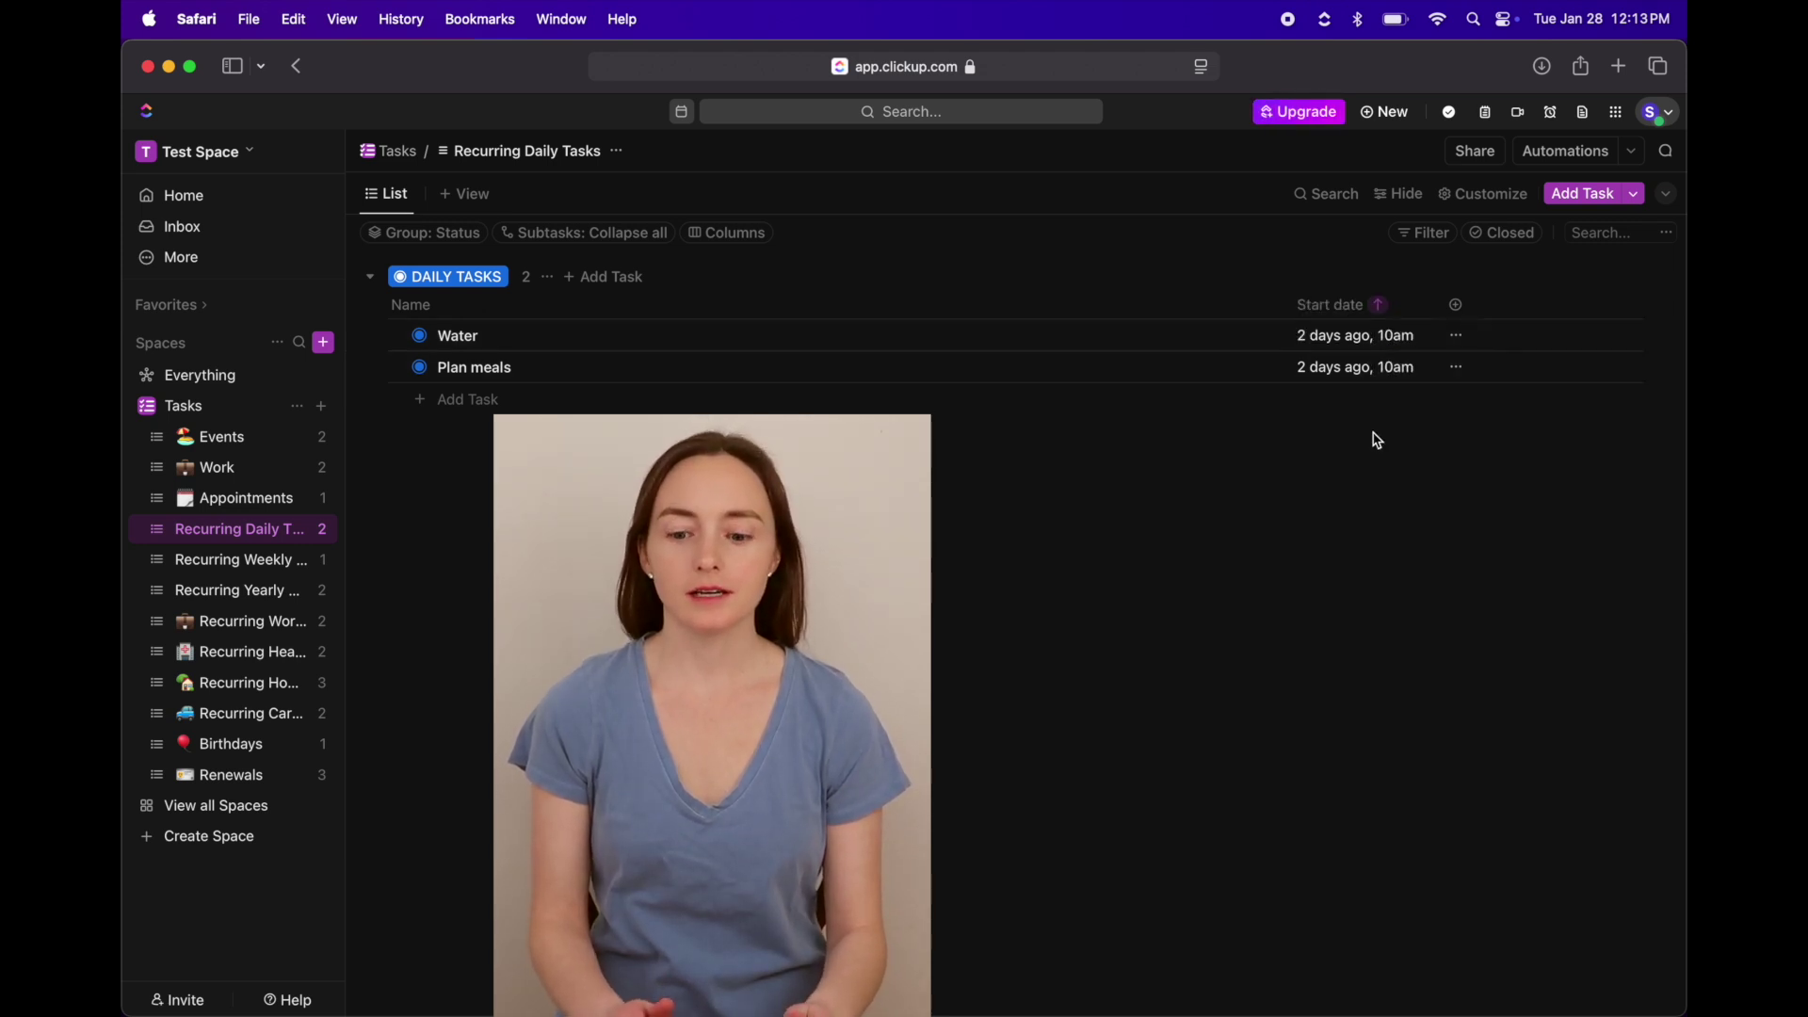
left_click(1376, 338)
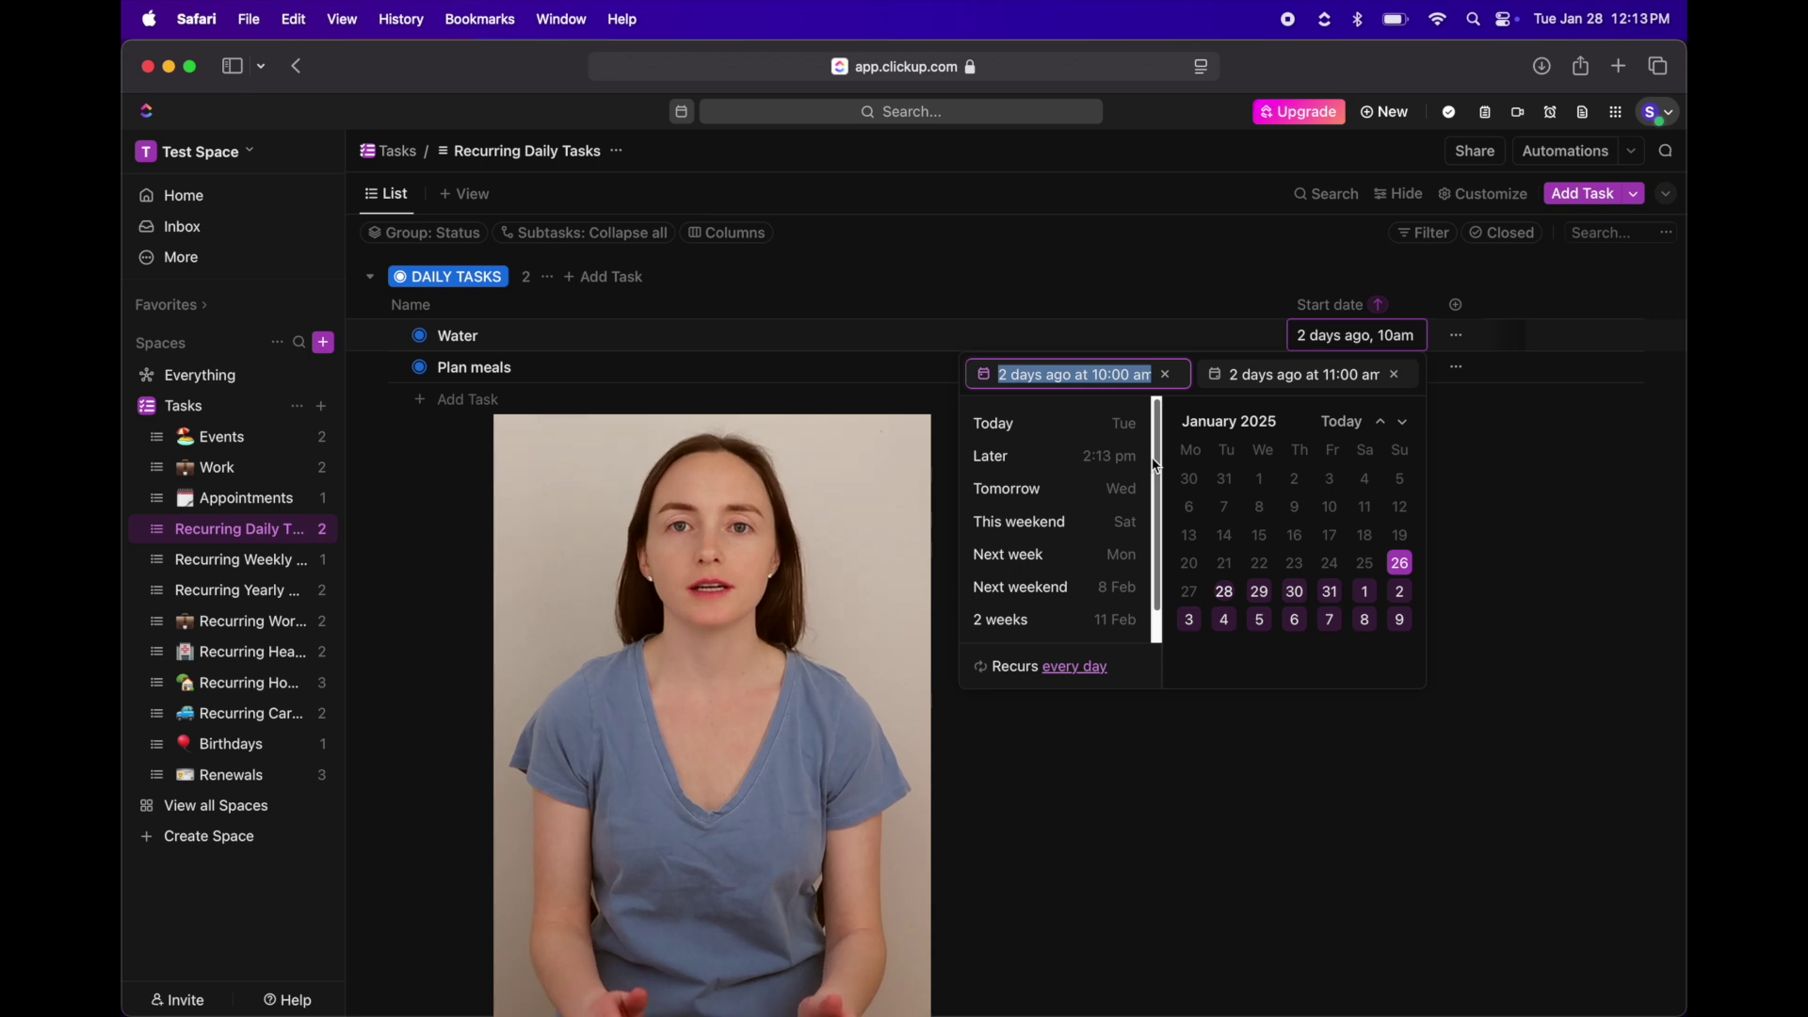
left_click(847, 480)
- In the Recurring Weekly Tasks list, set the Walk / Exercise task's start and due dates to Thursday, January 30
left_click(236, 560)
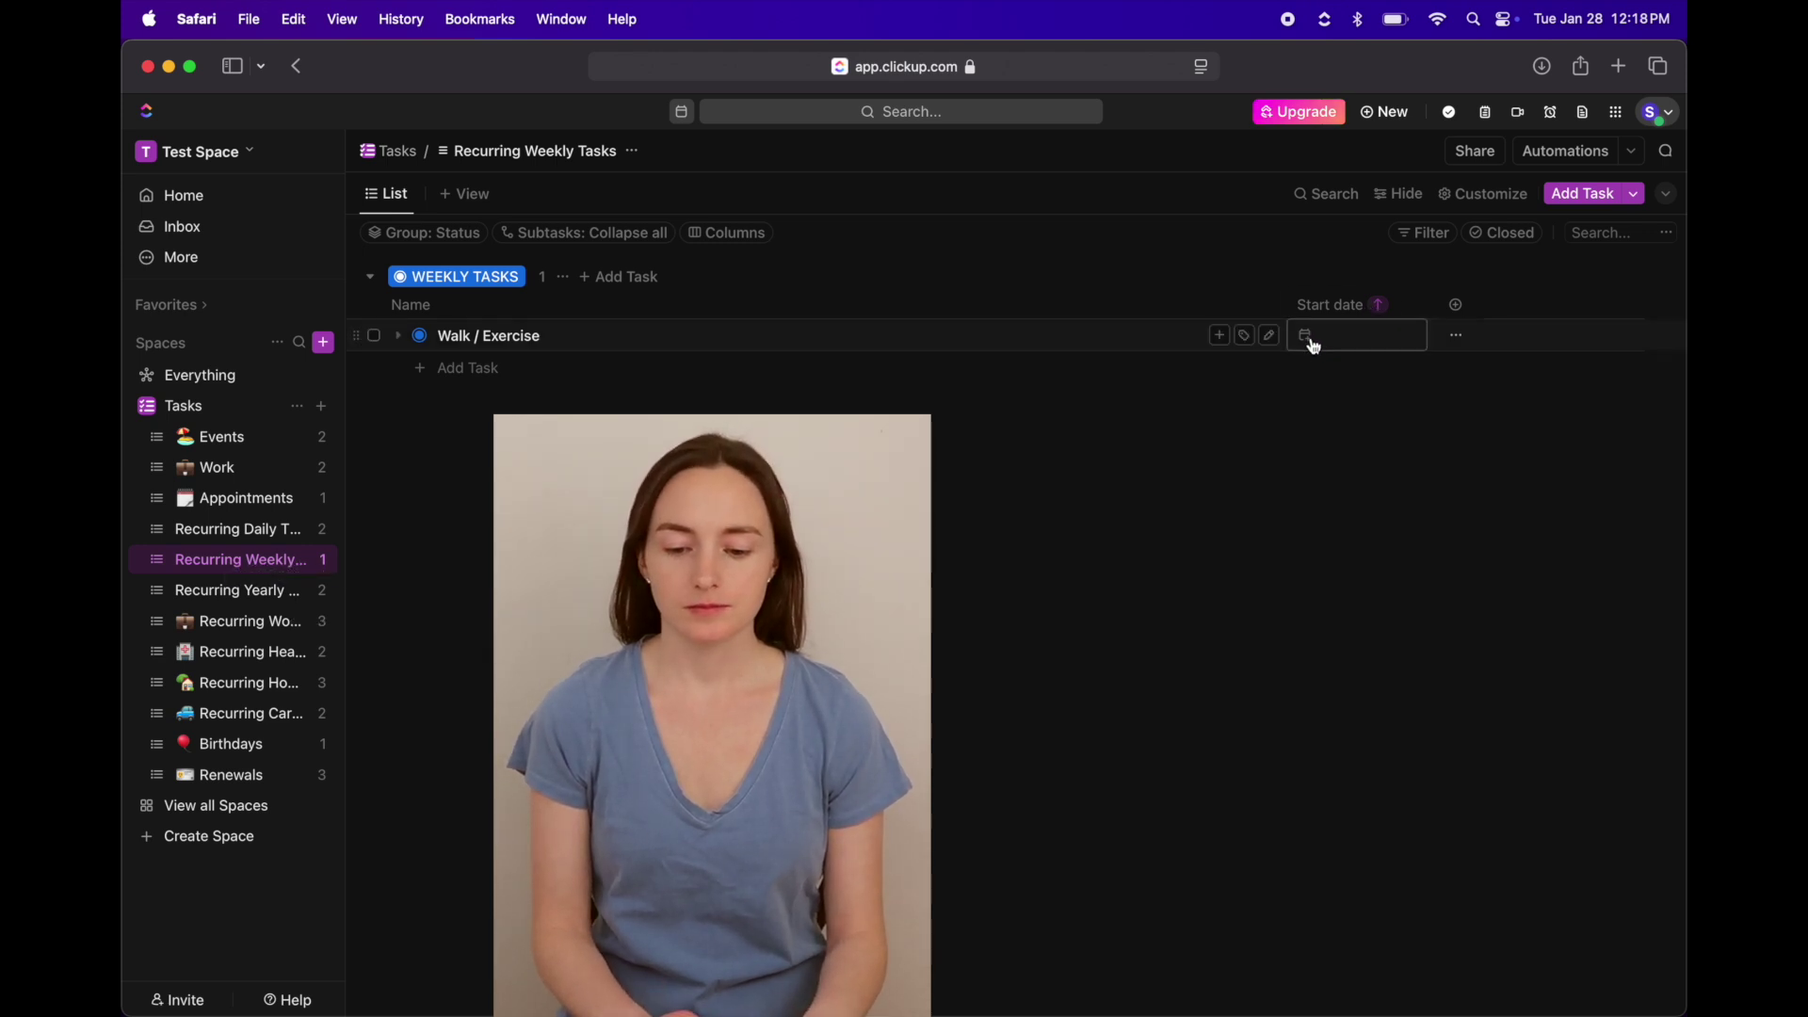
left_click(1314, 340)
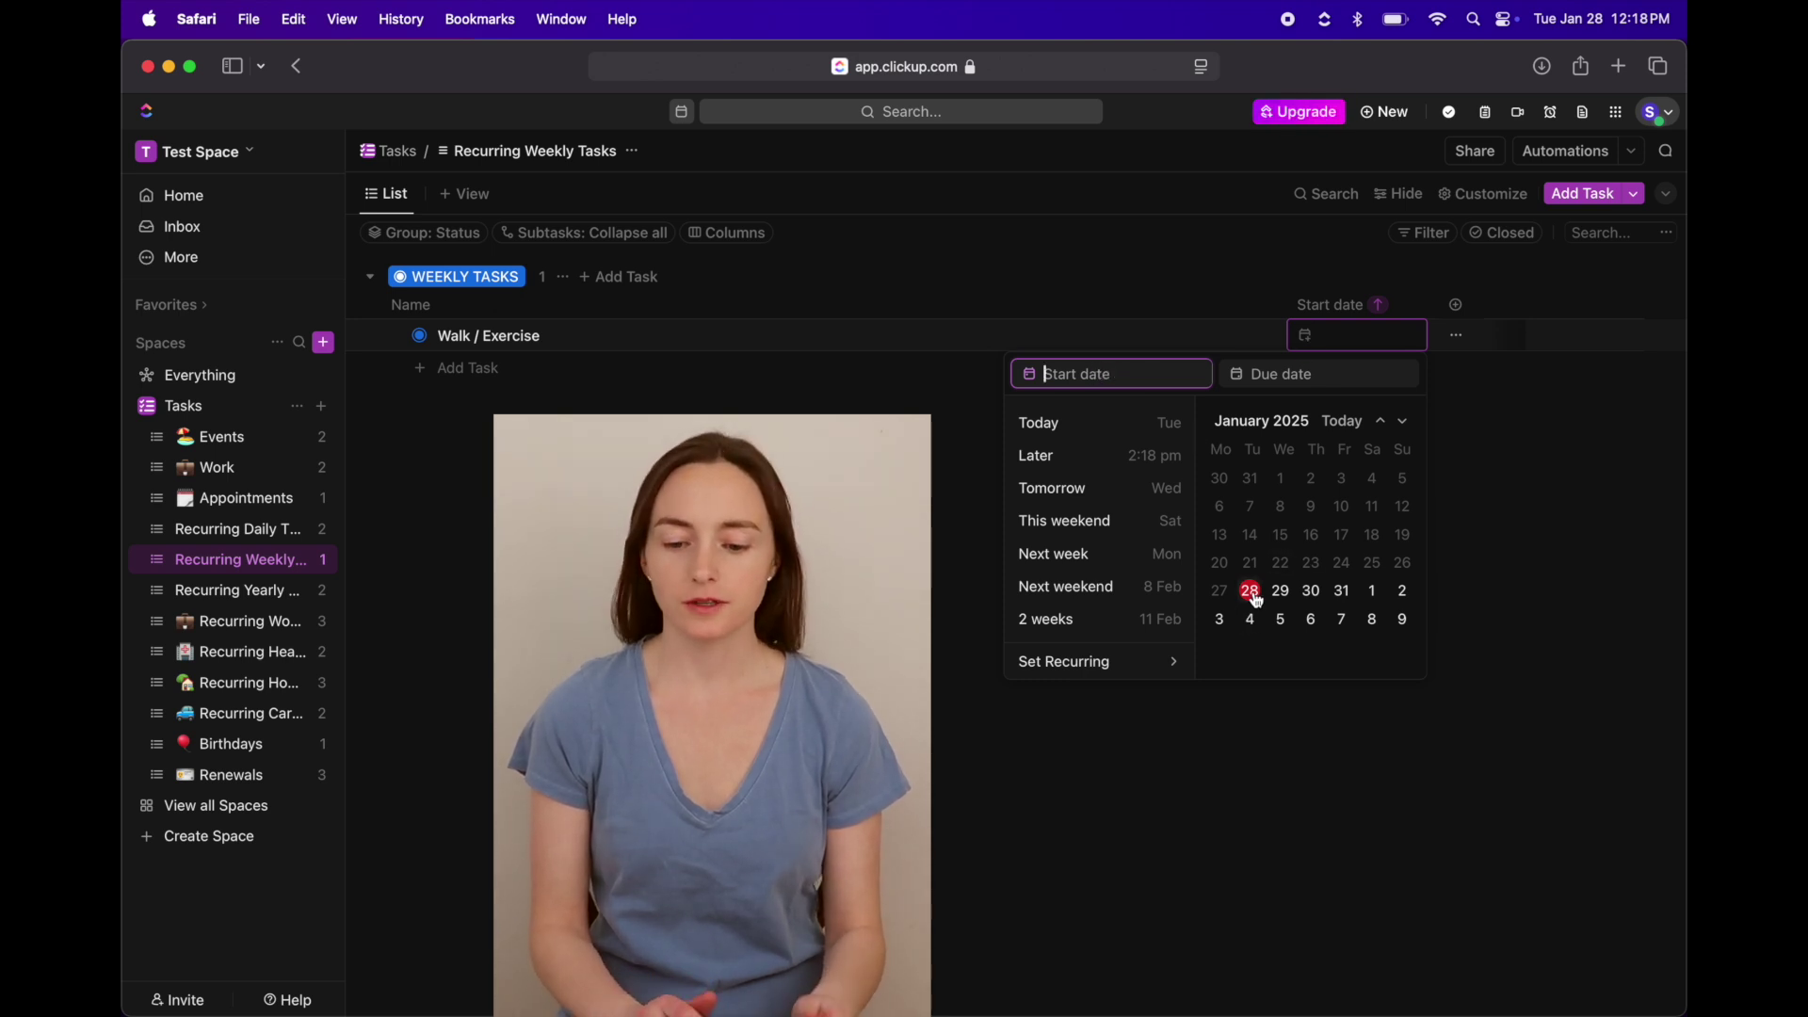
left_click(1312, 593)
left_click(1311, 591)
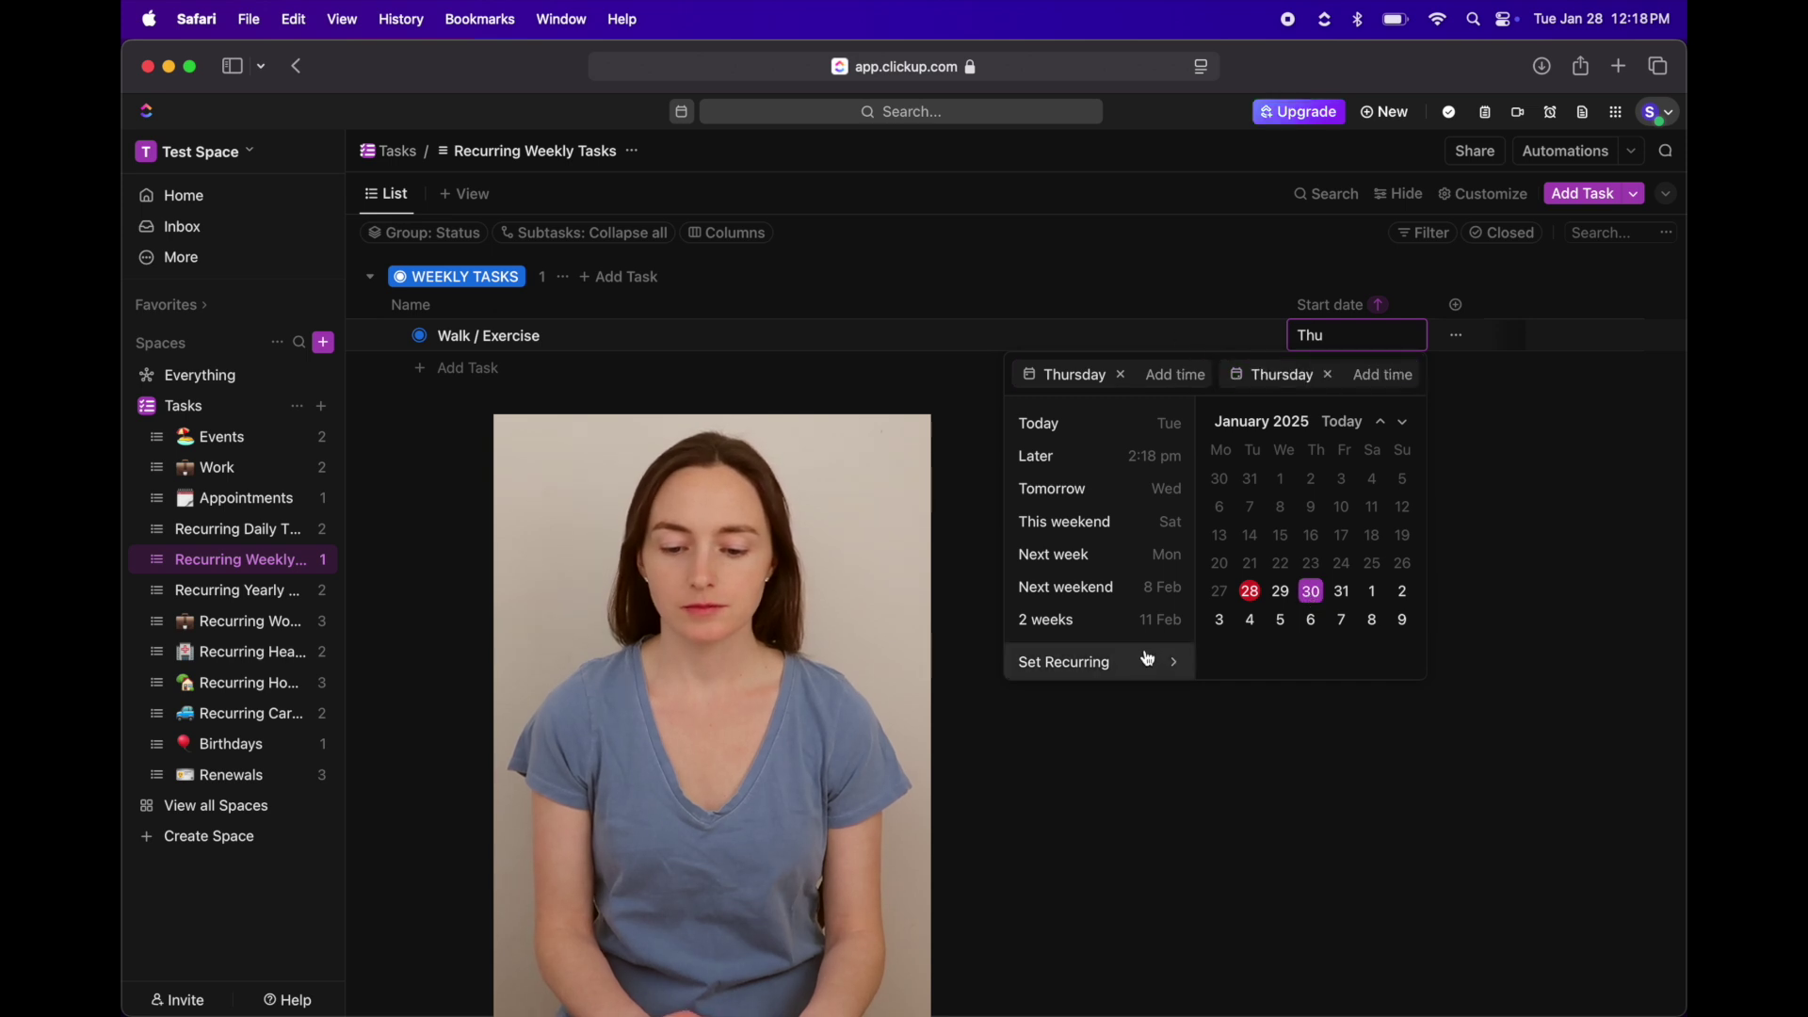
- Make the Walk / Exercise task recur on a custom schedule, every 1 week on Monday and Thursday, and save the recurrence
left_click(1141, 664)
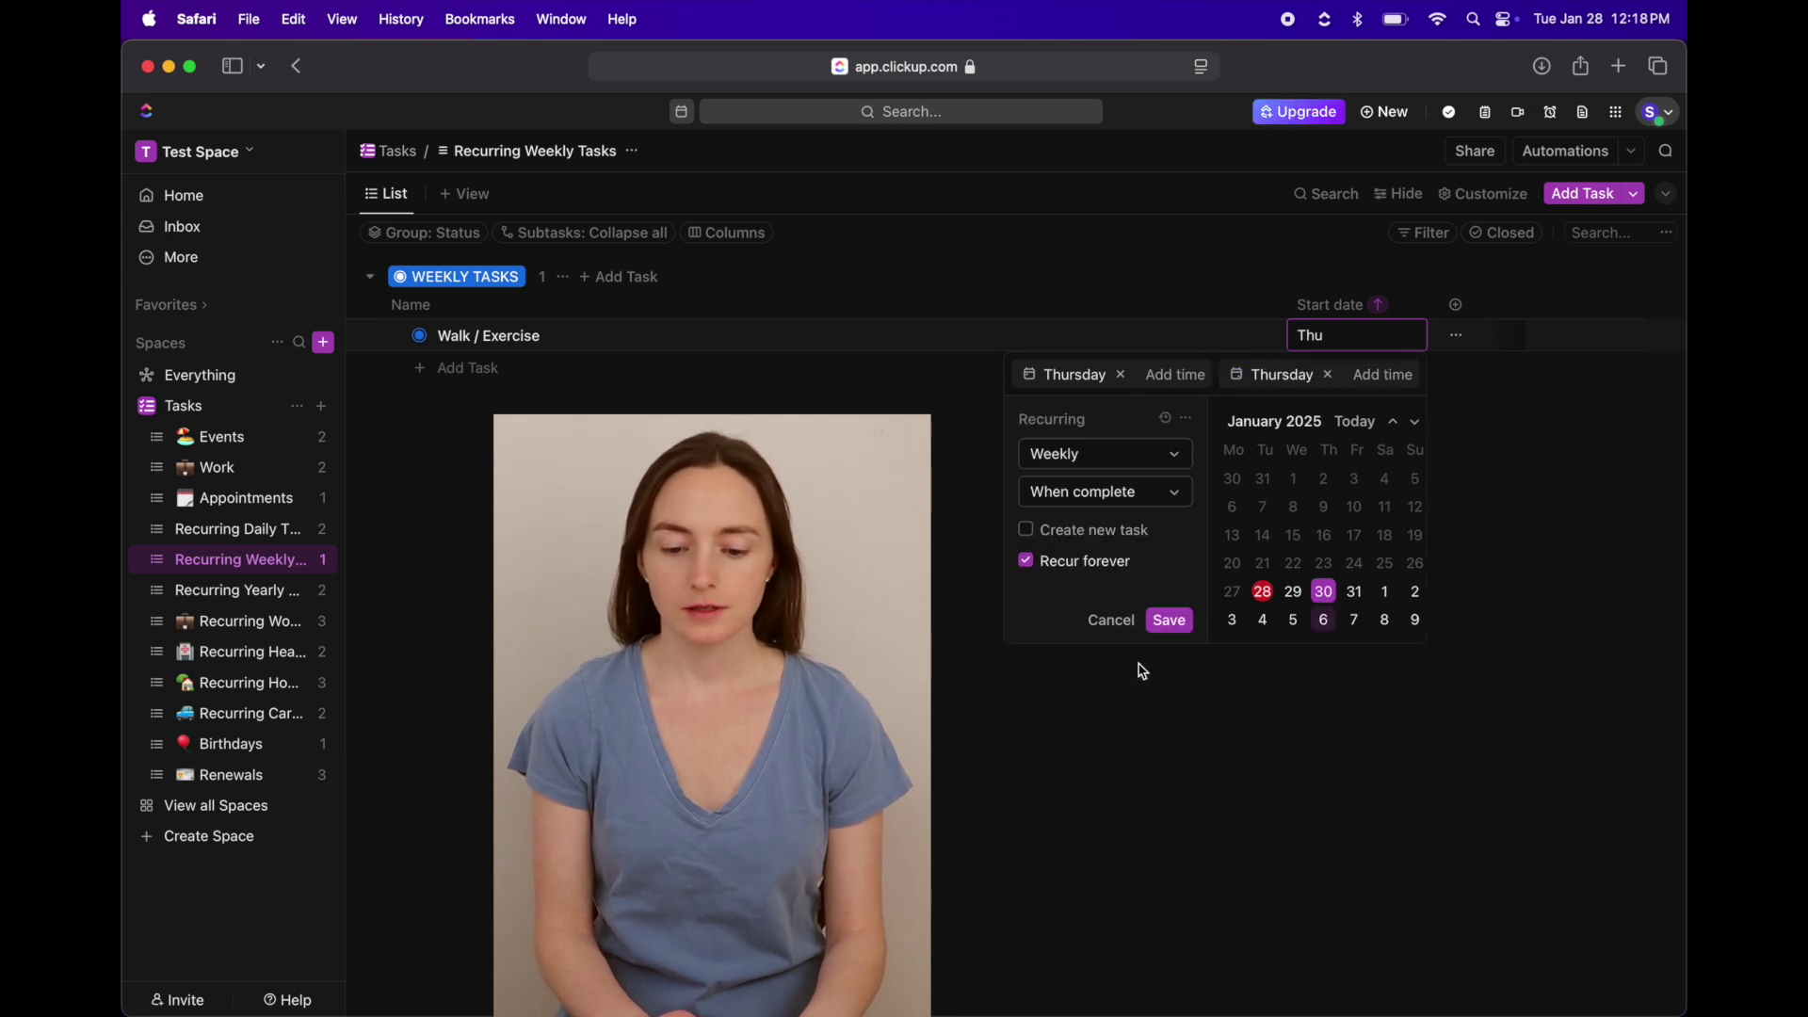
left_click(1136, 455)
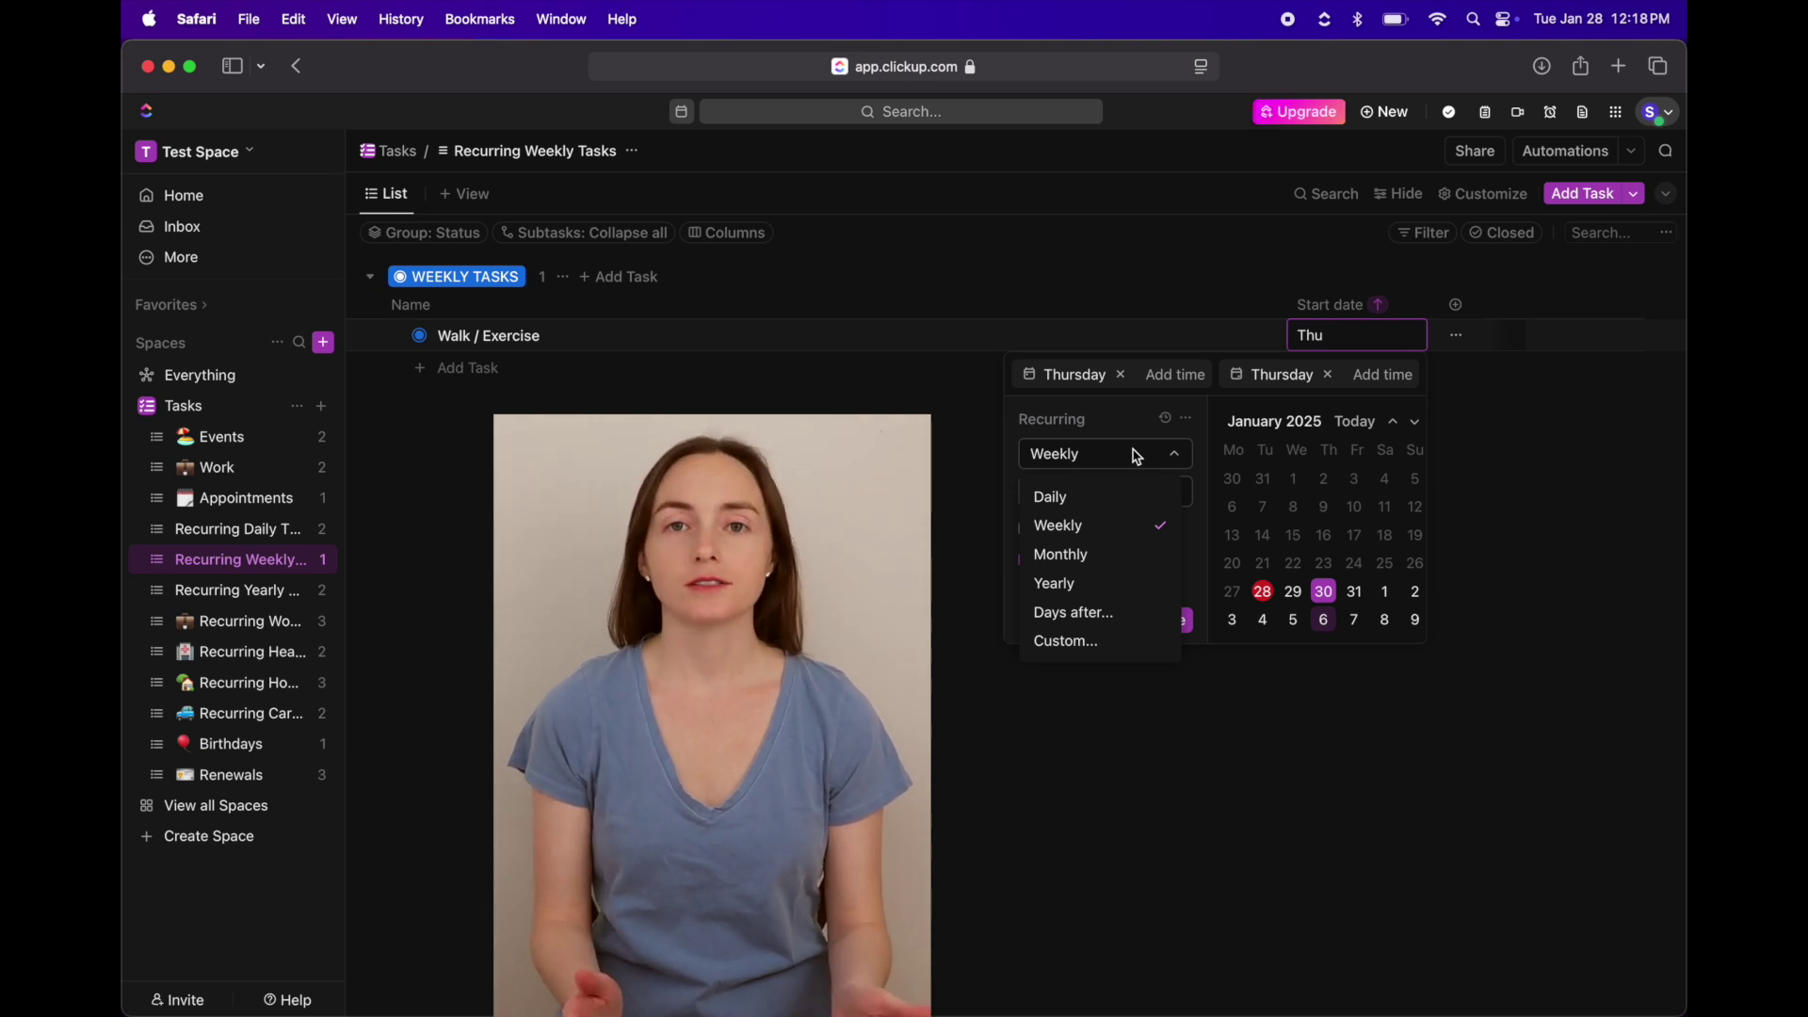
left_click(1124, 646)
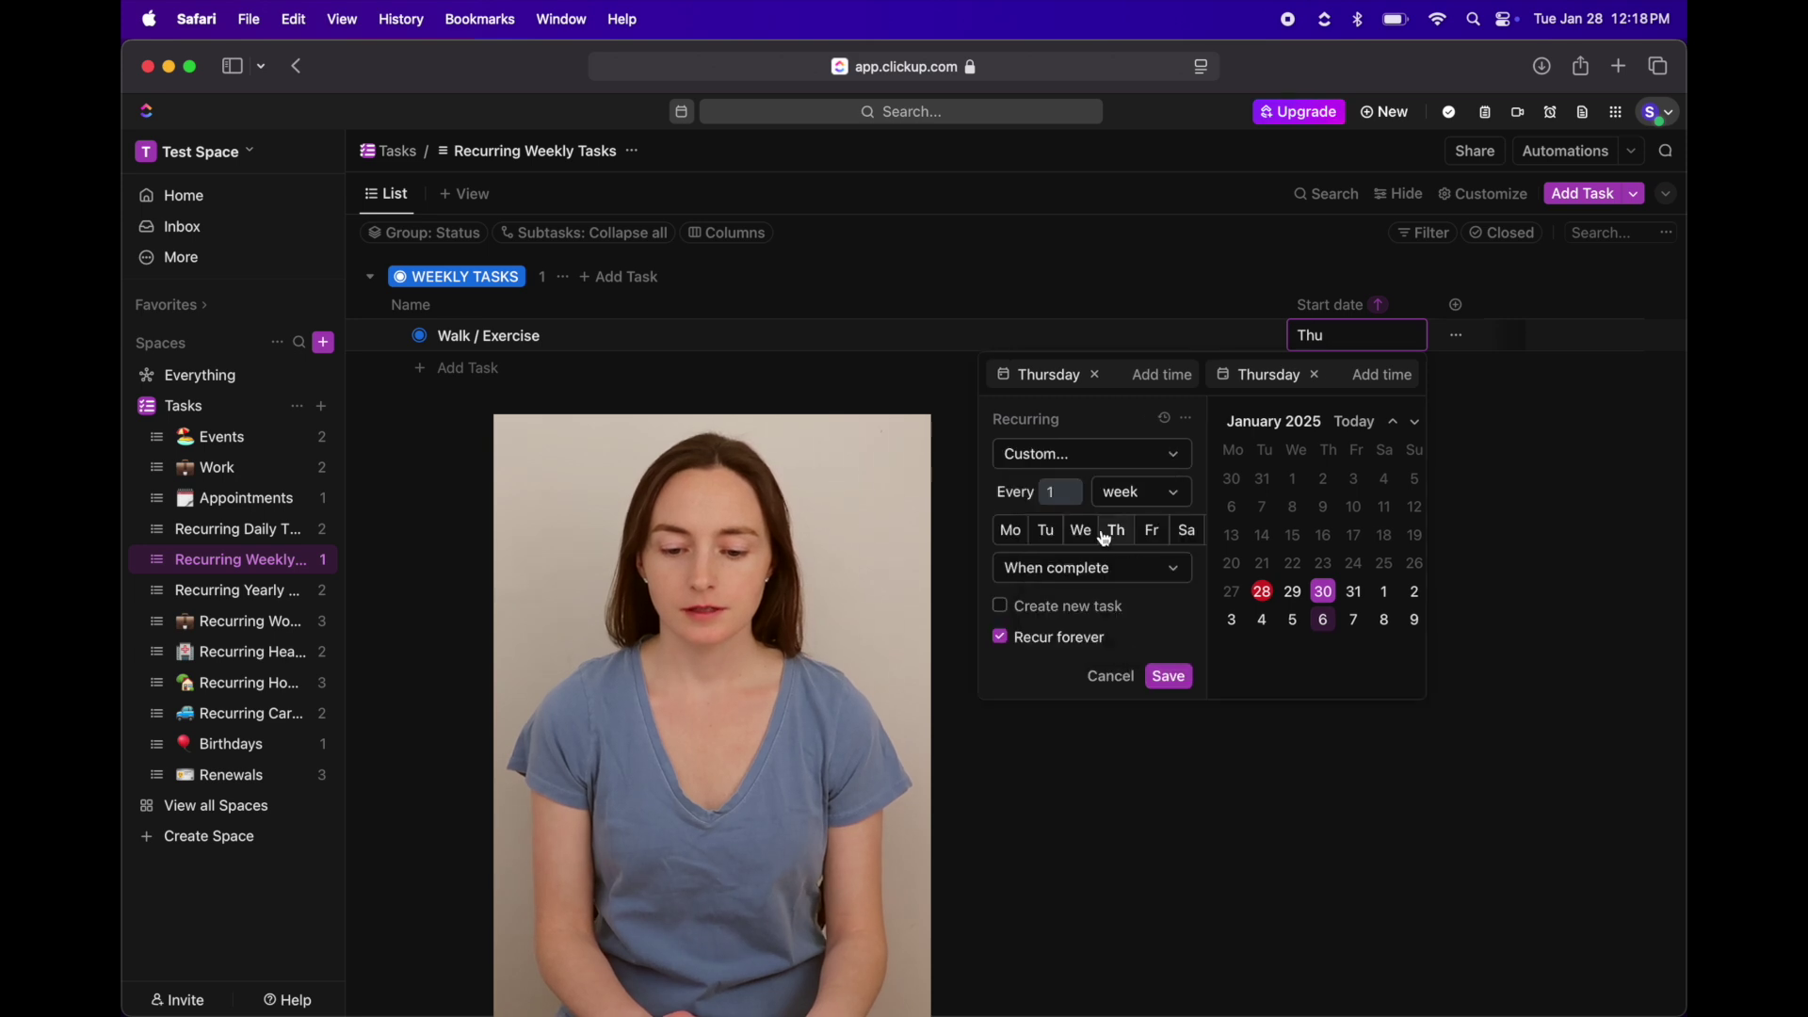
left_click(1020, 537)
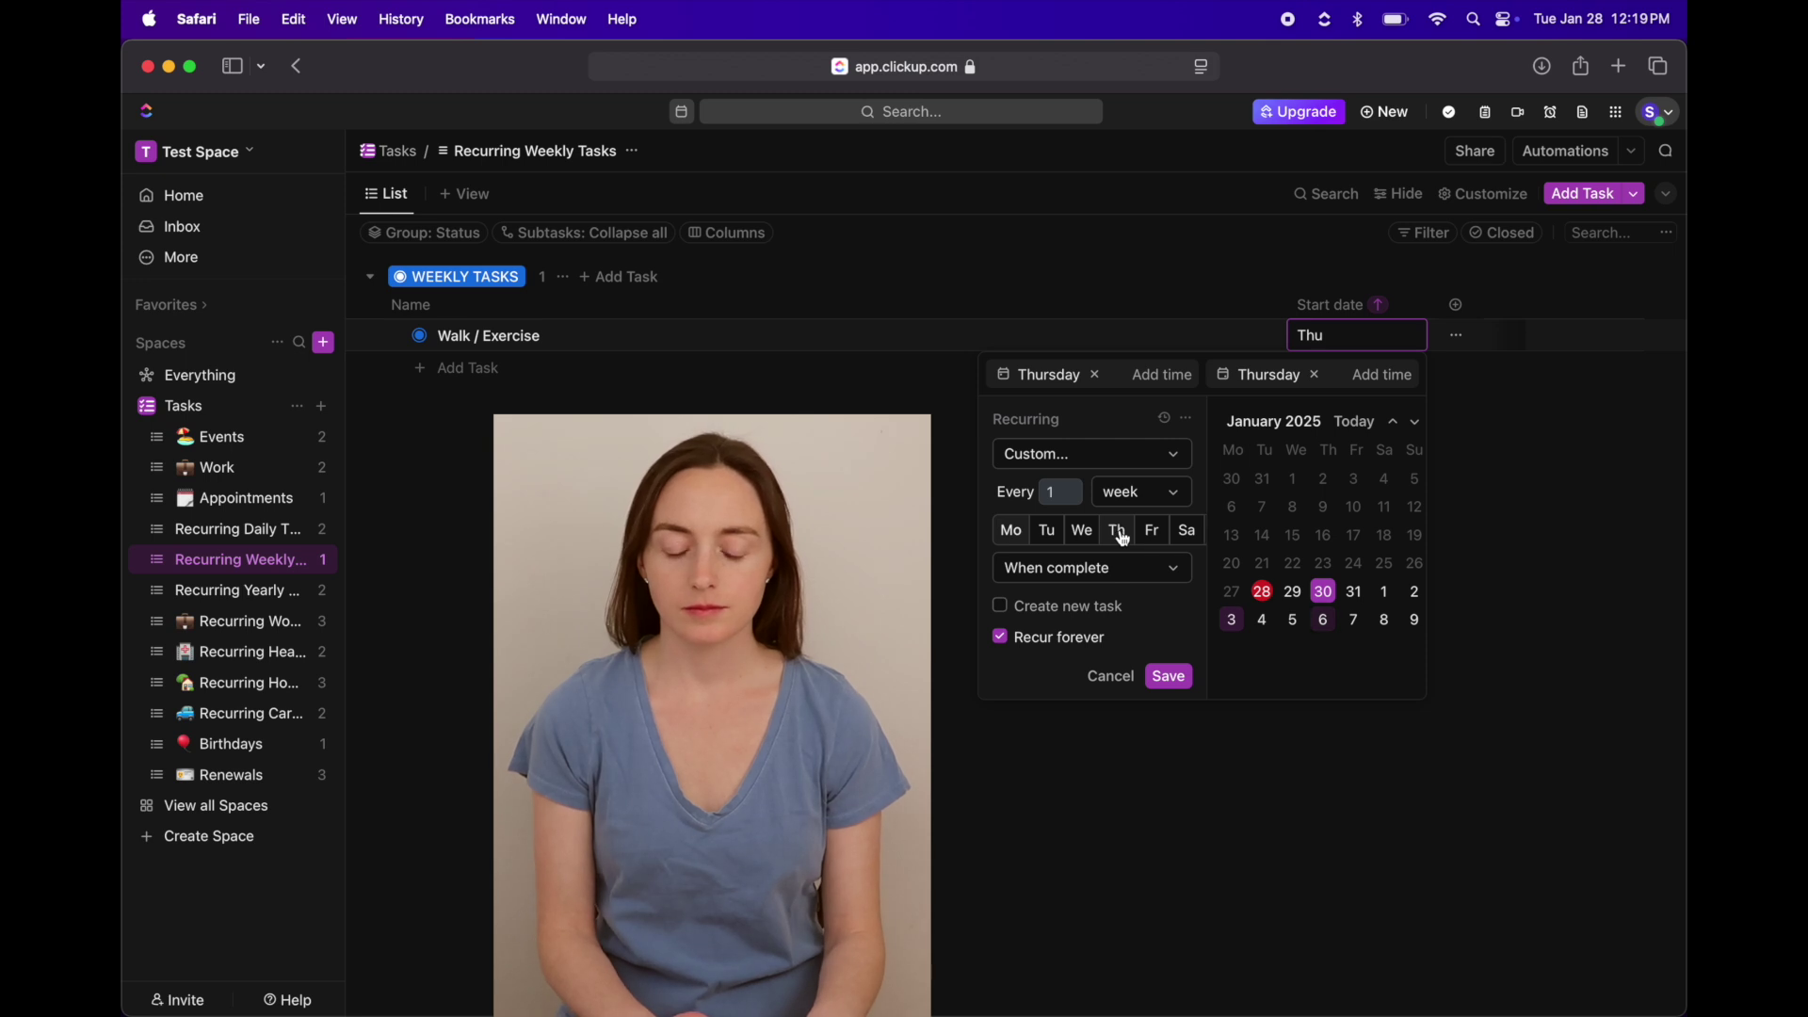
left_click(1168, 676)
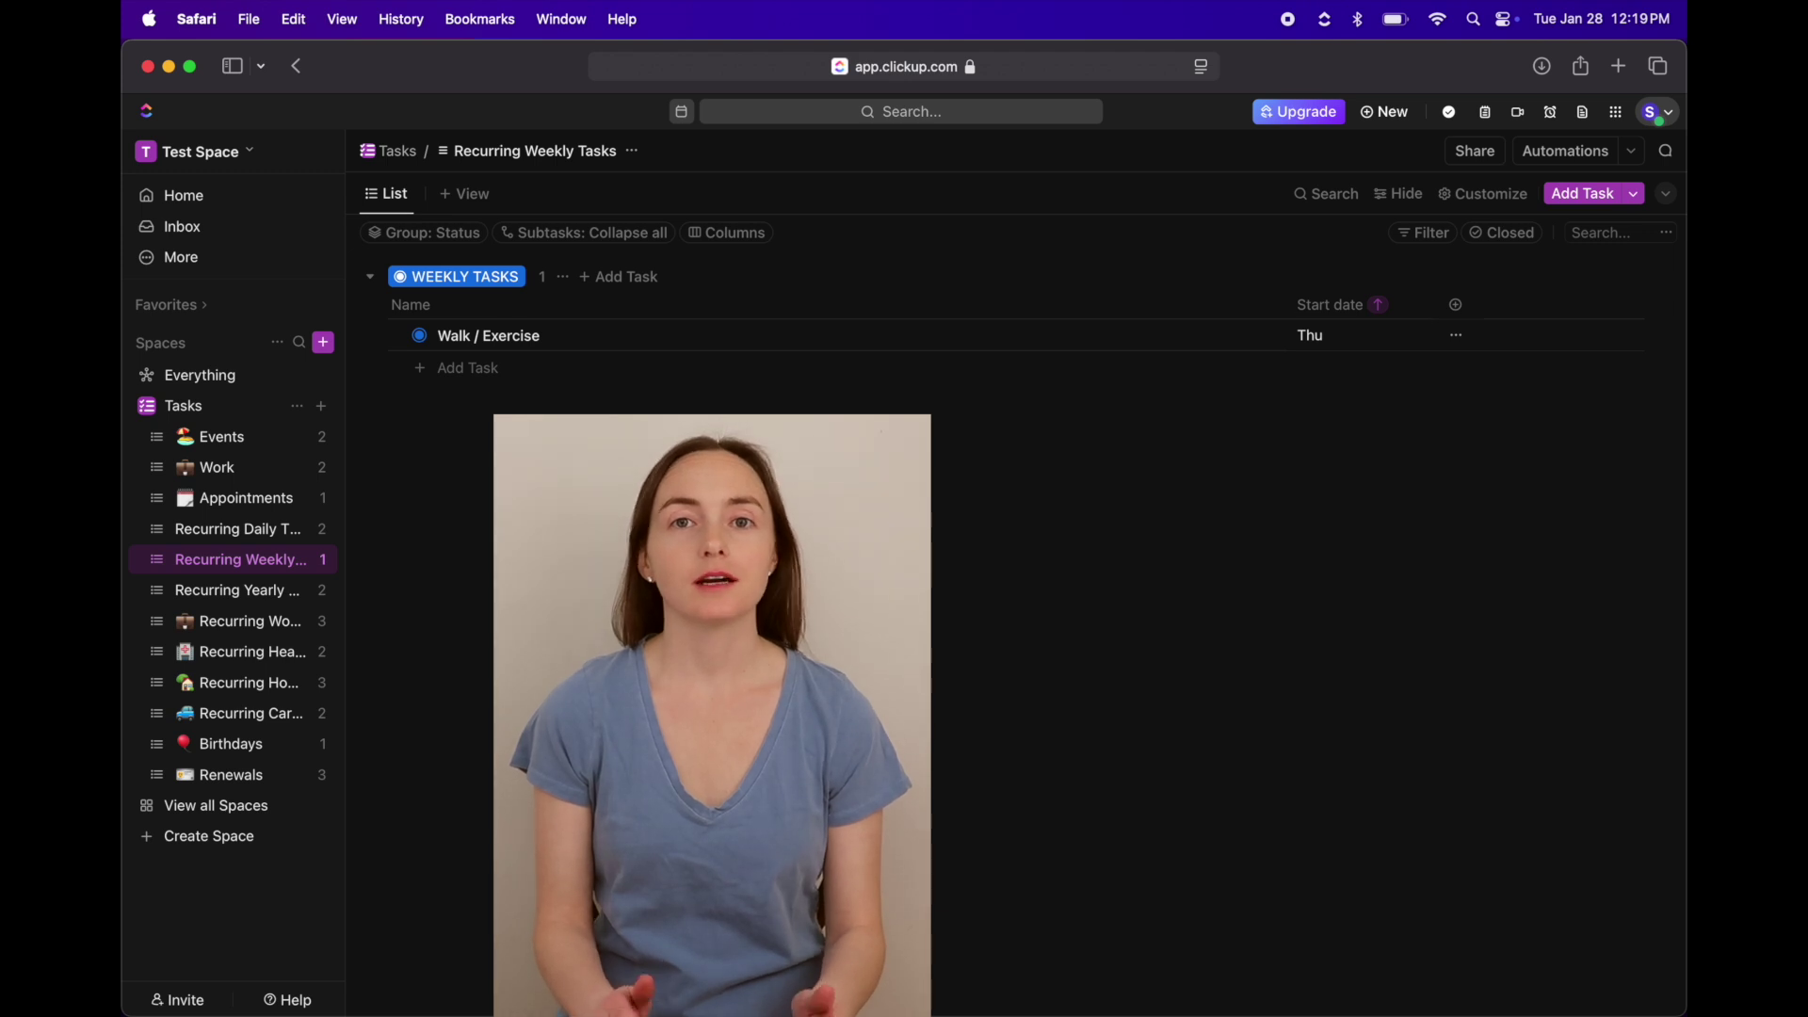
mouse_move(558, 345)
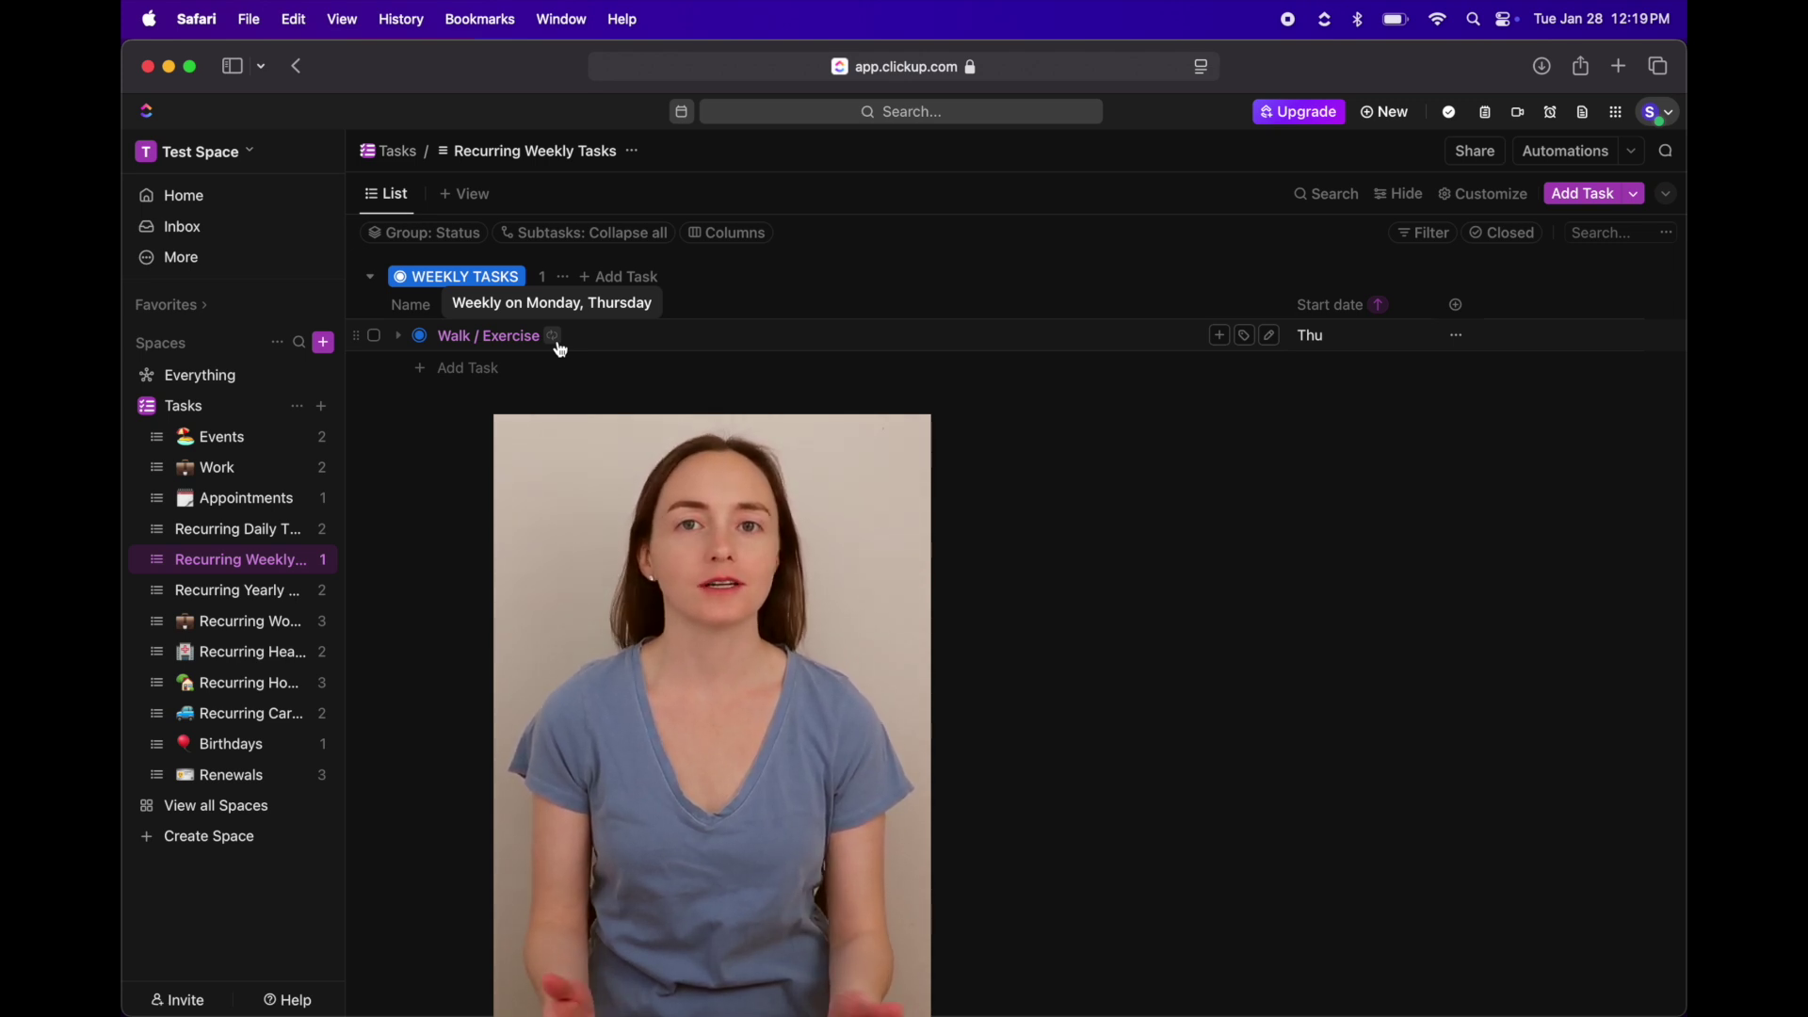
- In the Recurring Yearly Tasks list, replace the Get Christmas gifts task's "Add names" checklist placeholder with the items Mom and Dad
left_click(268, 596)
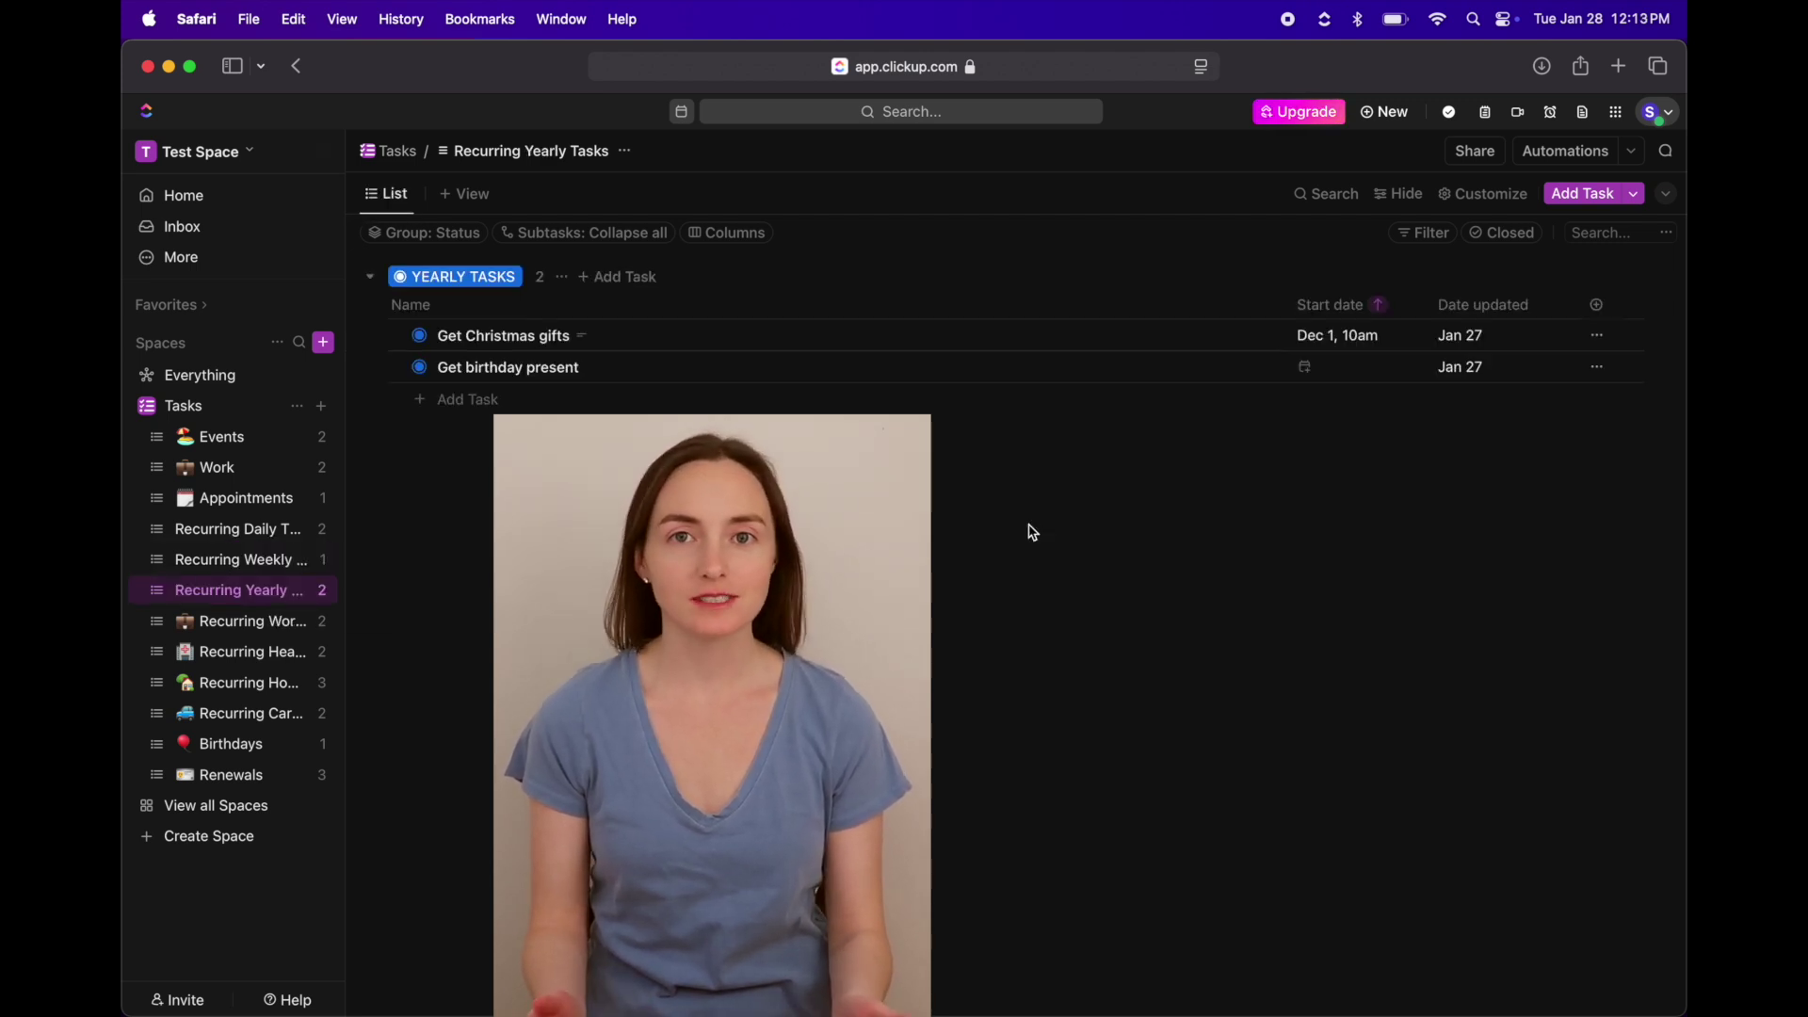
left_click(521, 337)
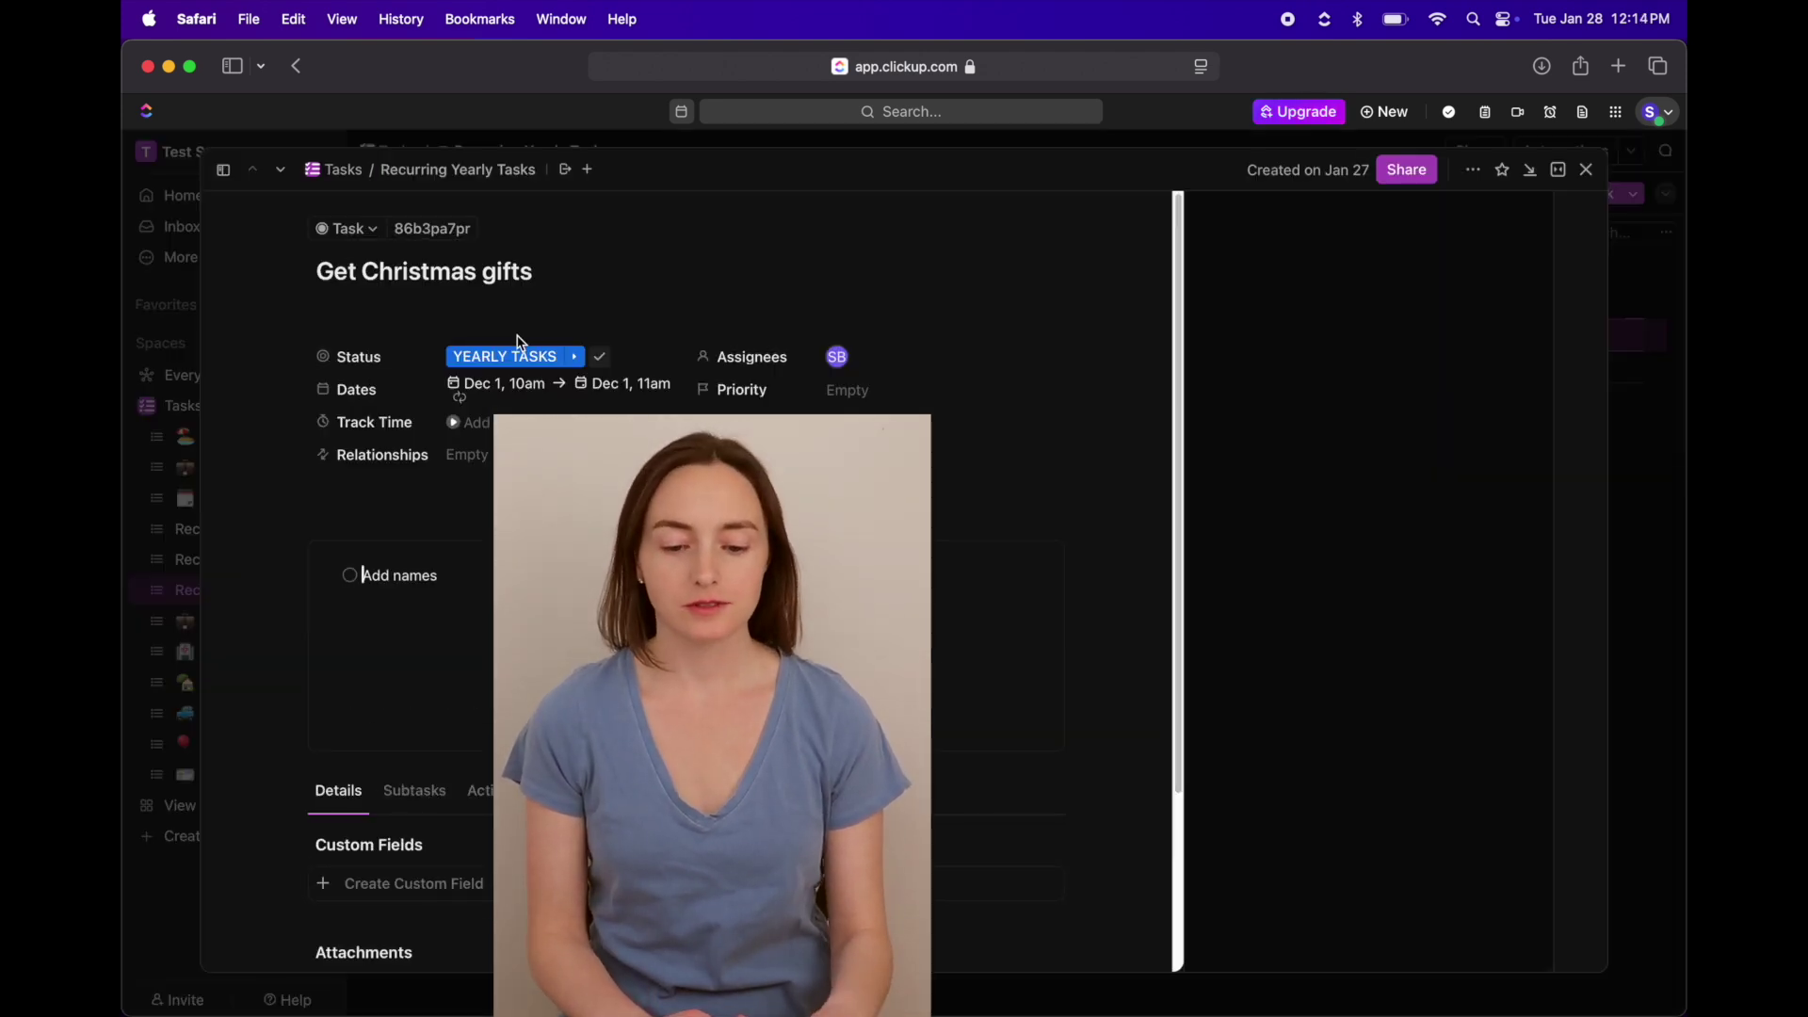
left_click_drag(449, 579, 366, 582)
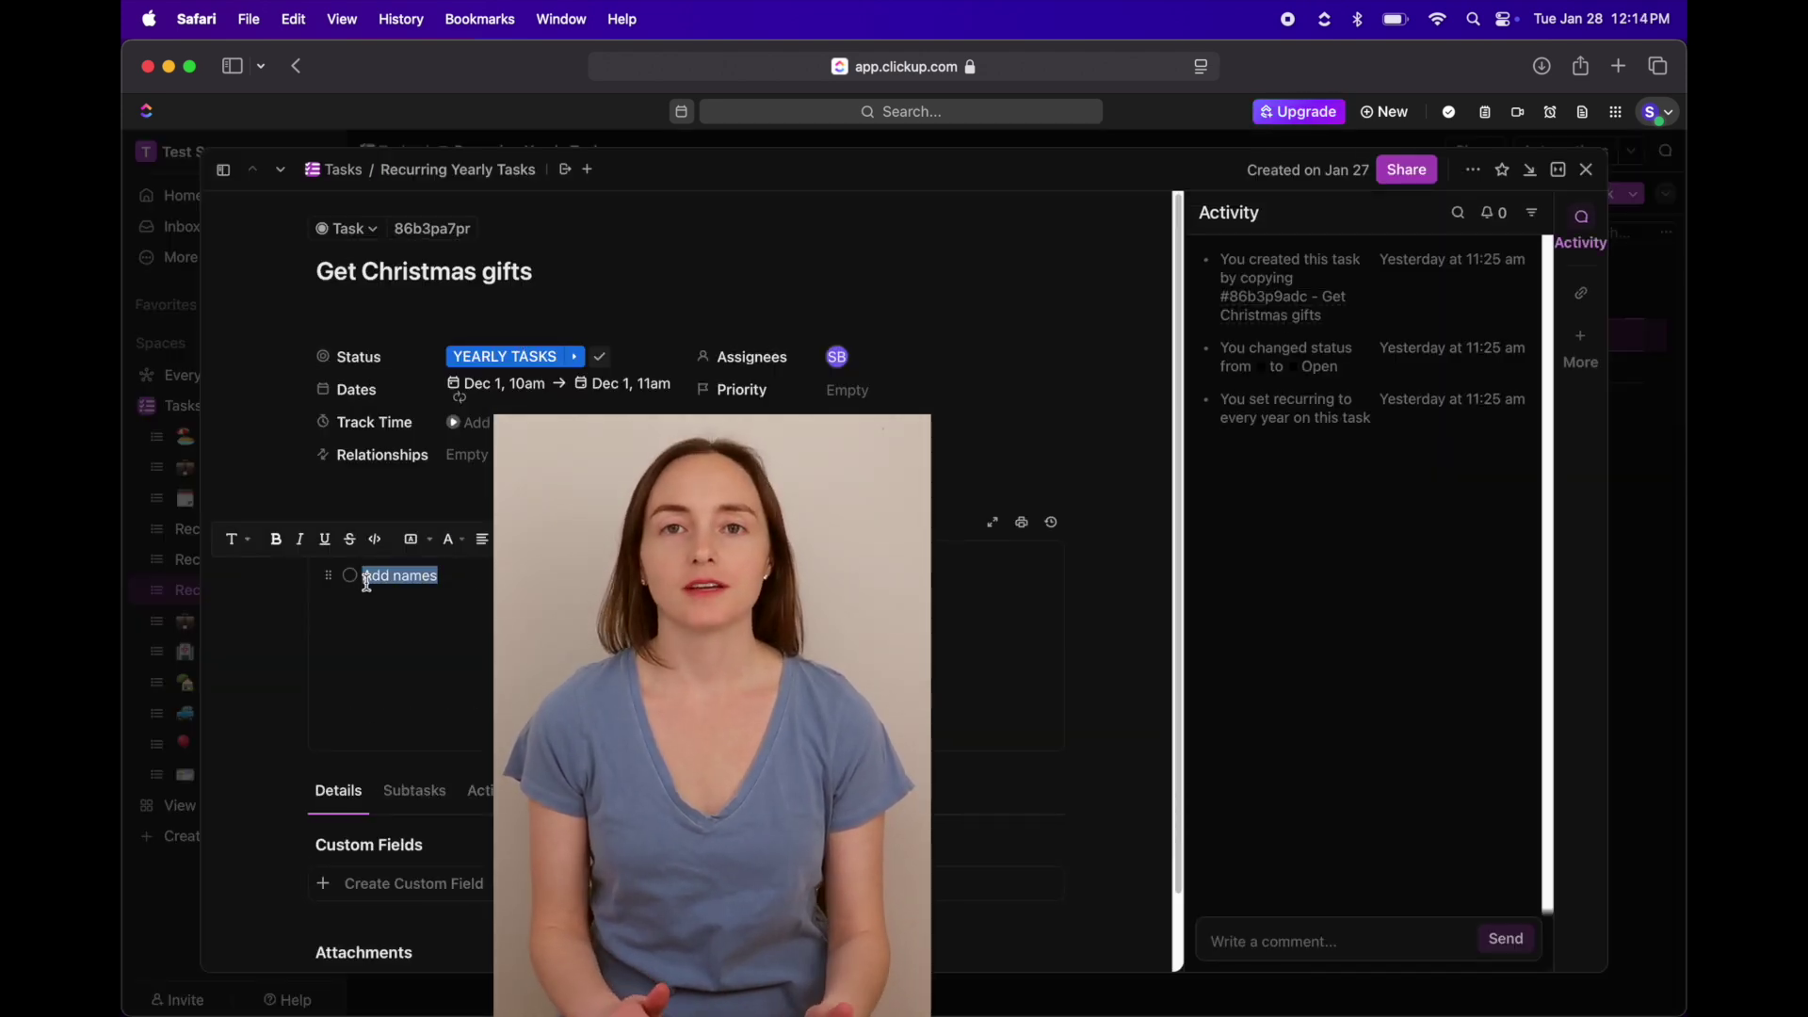
type("Mom")
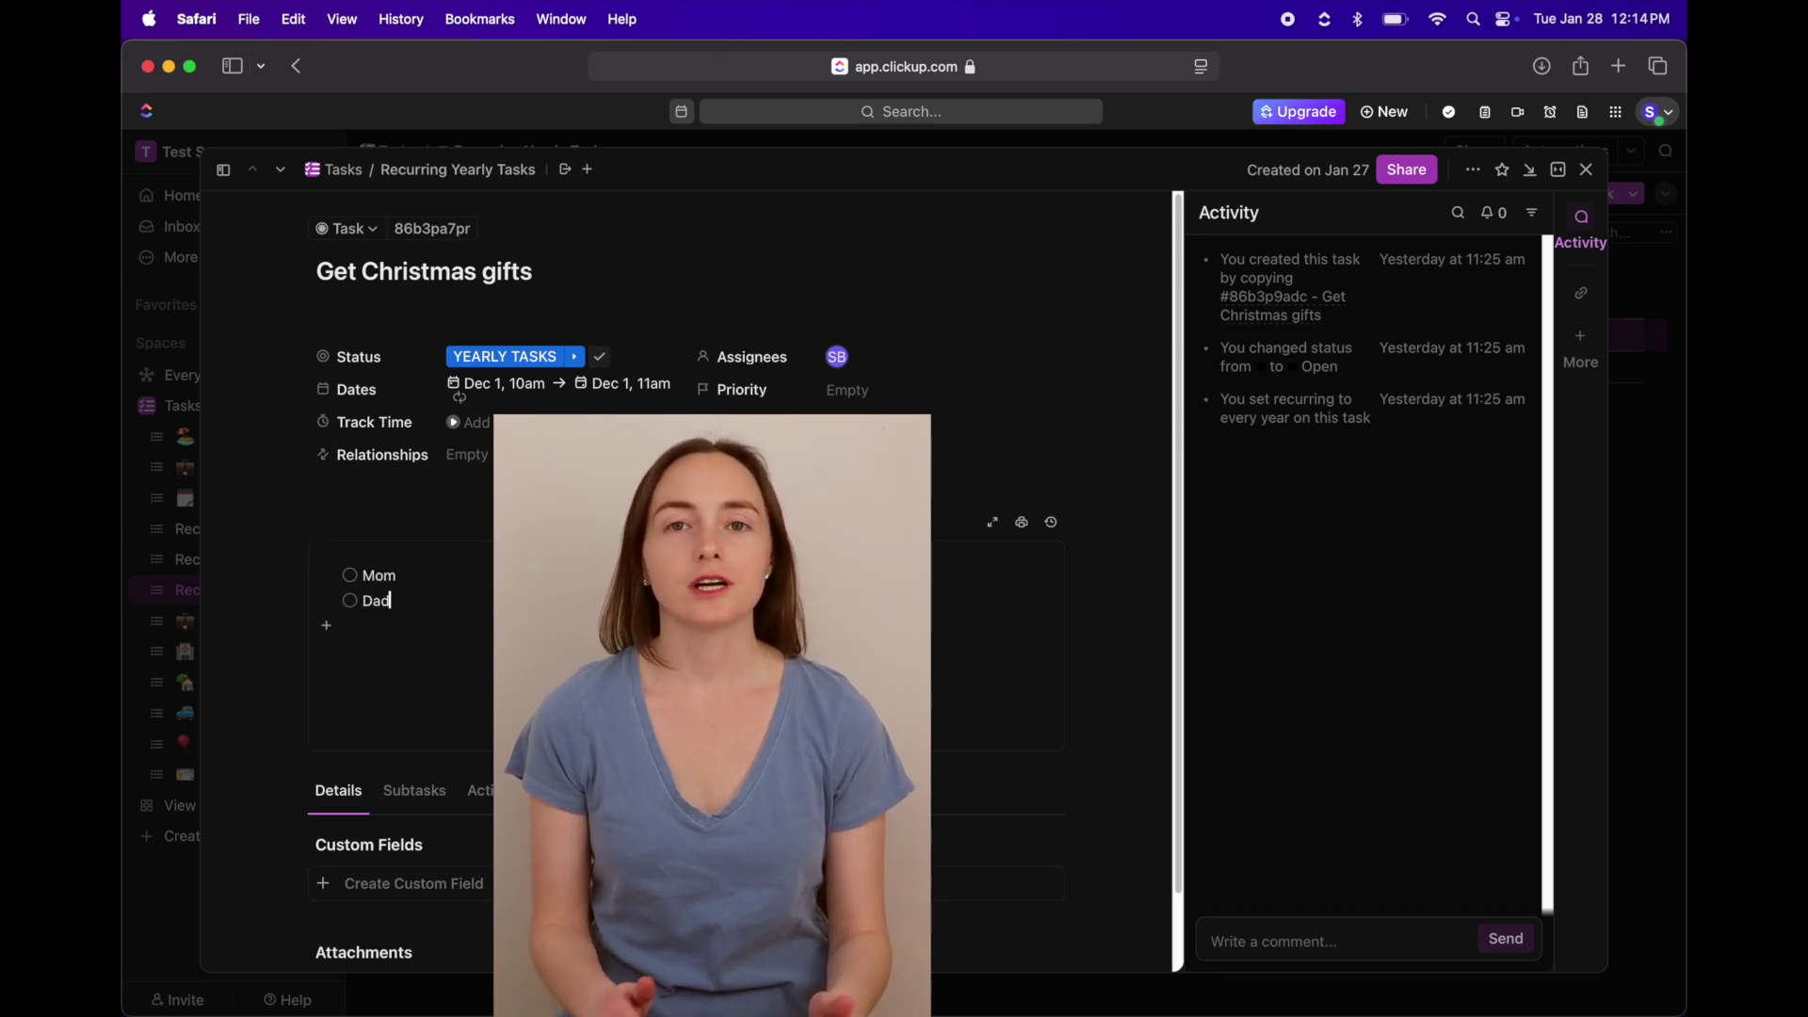
- Mark the Mom and Dad checklist items as done and clear the check marks again
left_click(350, 575)
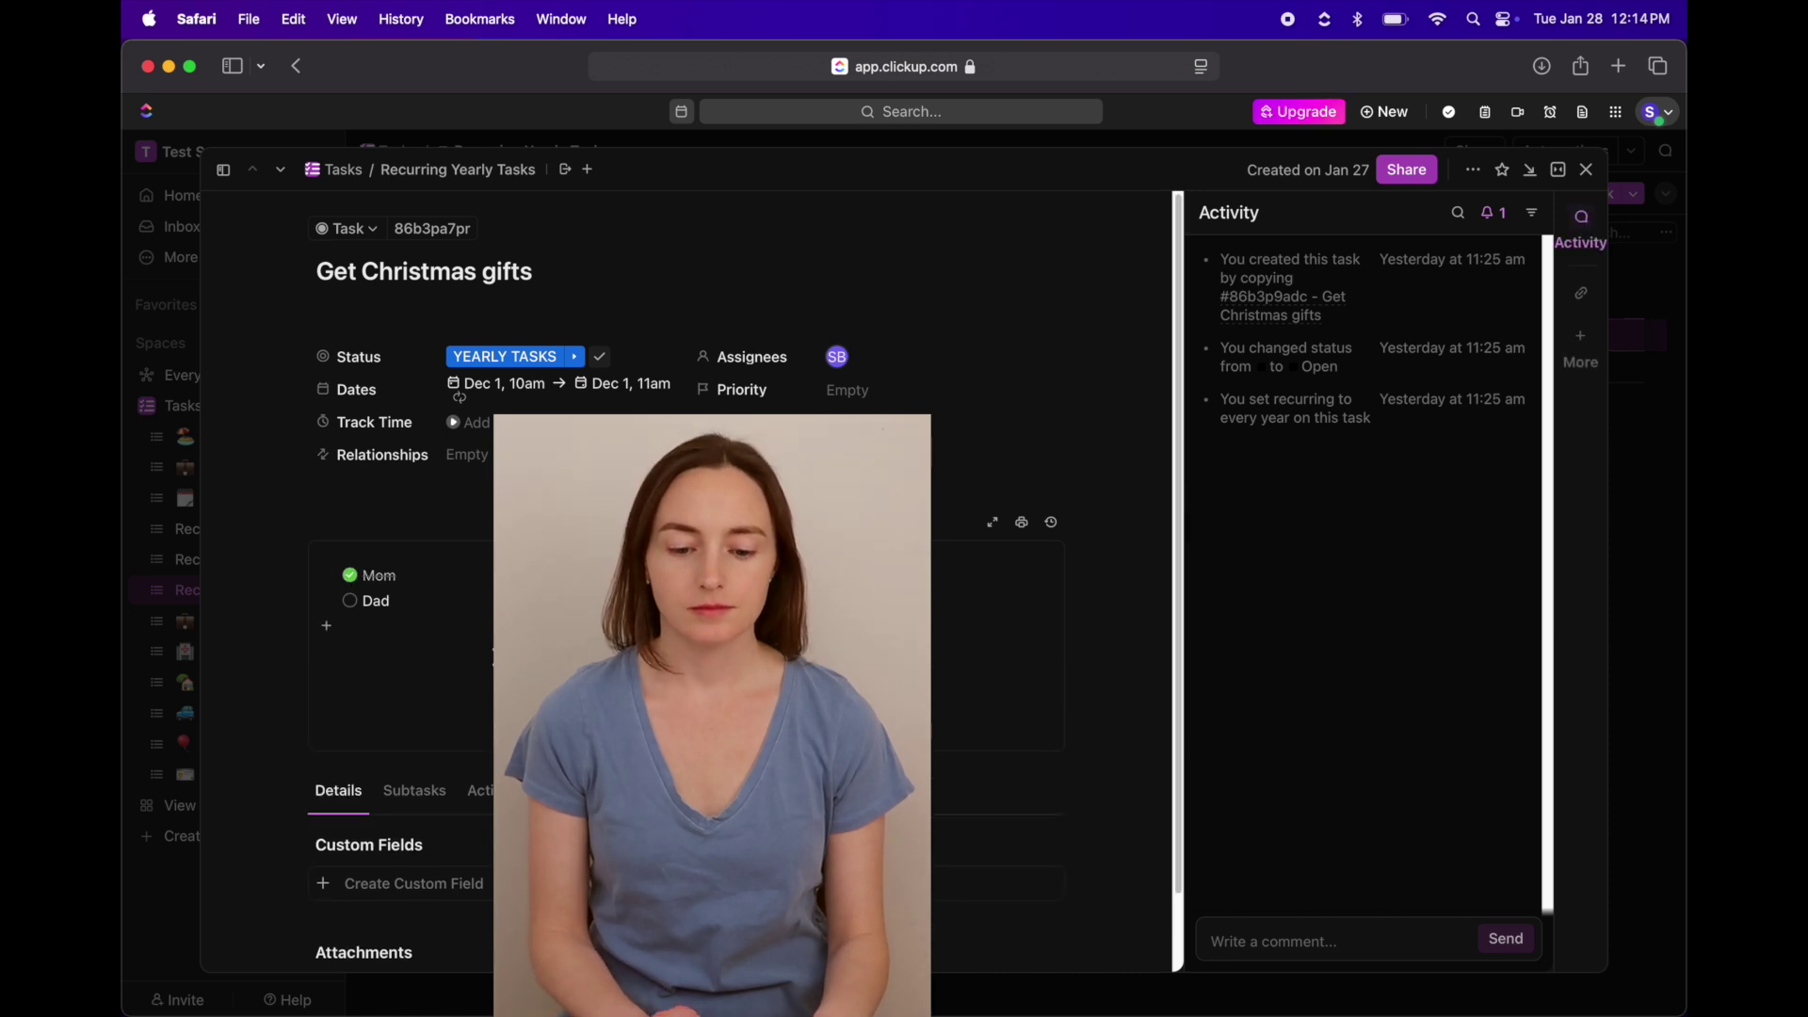
left_click(350, 602)
left_click(351, 604)
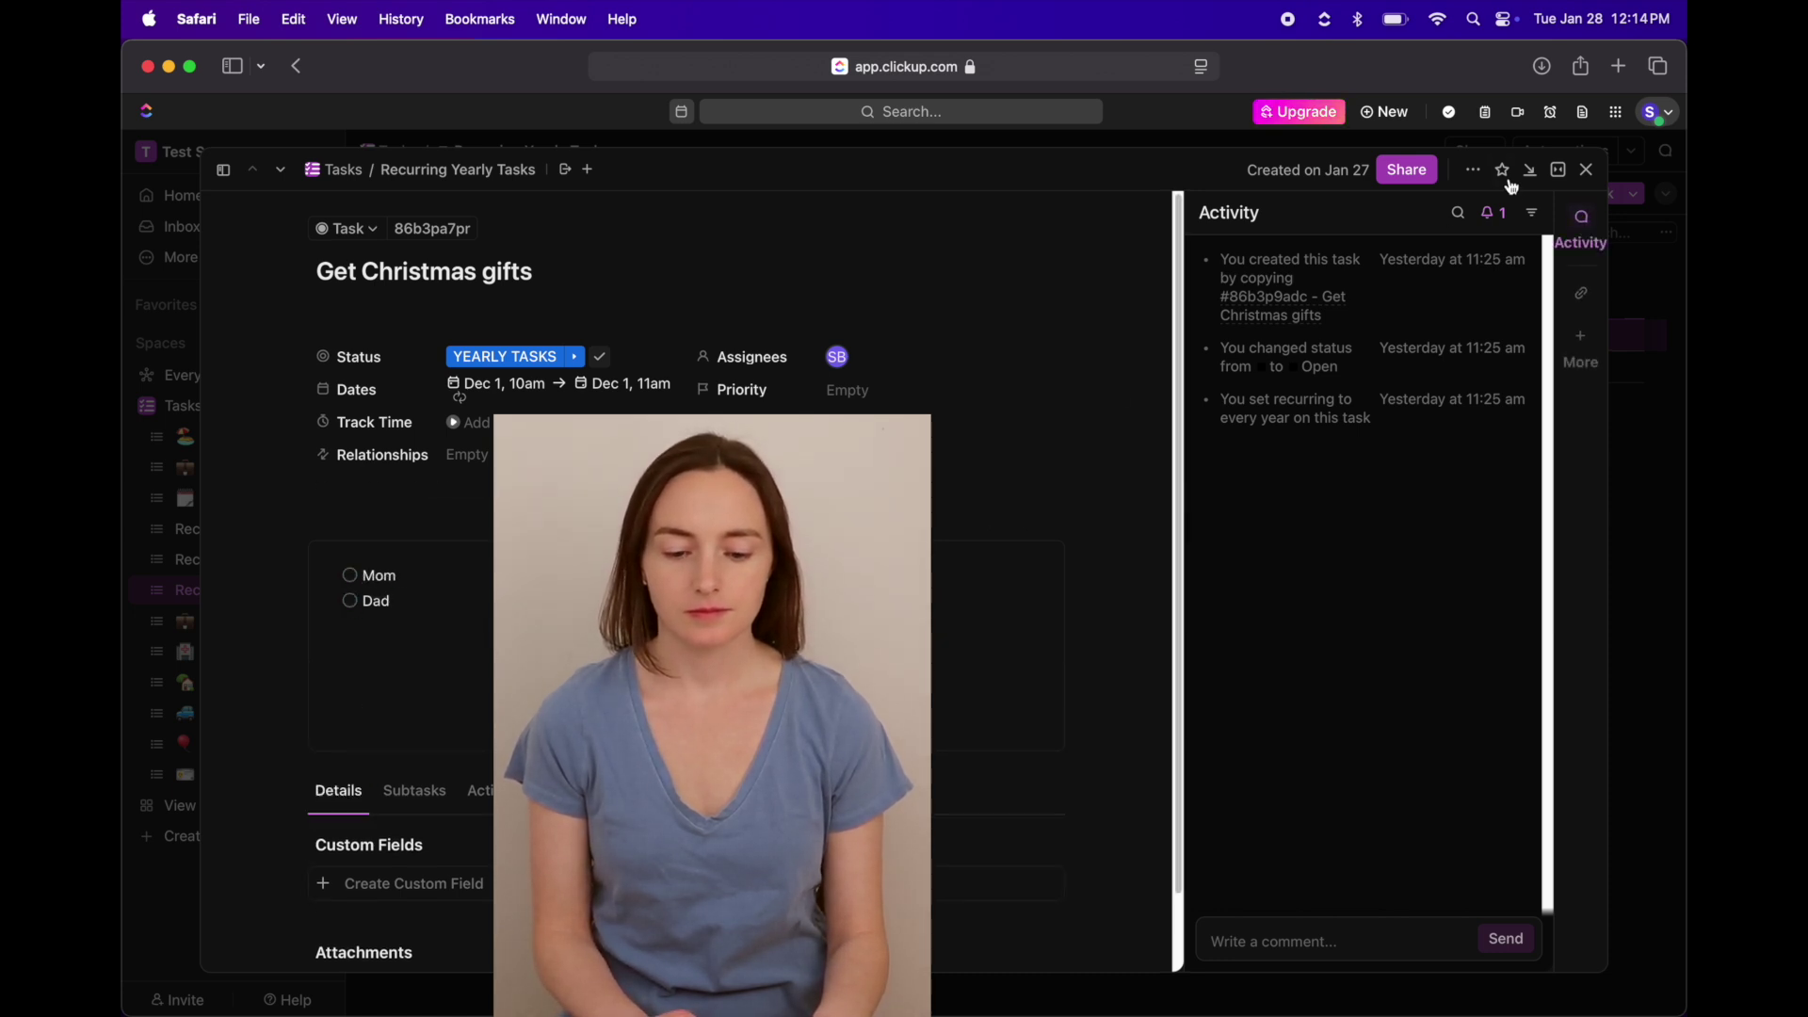
- Return to the yearly list and schedule the Get birthday present task for November 1, 2025, from 10:00 am to 11:00 am
left_click(1587, 169)
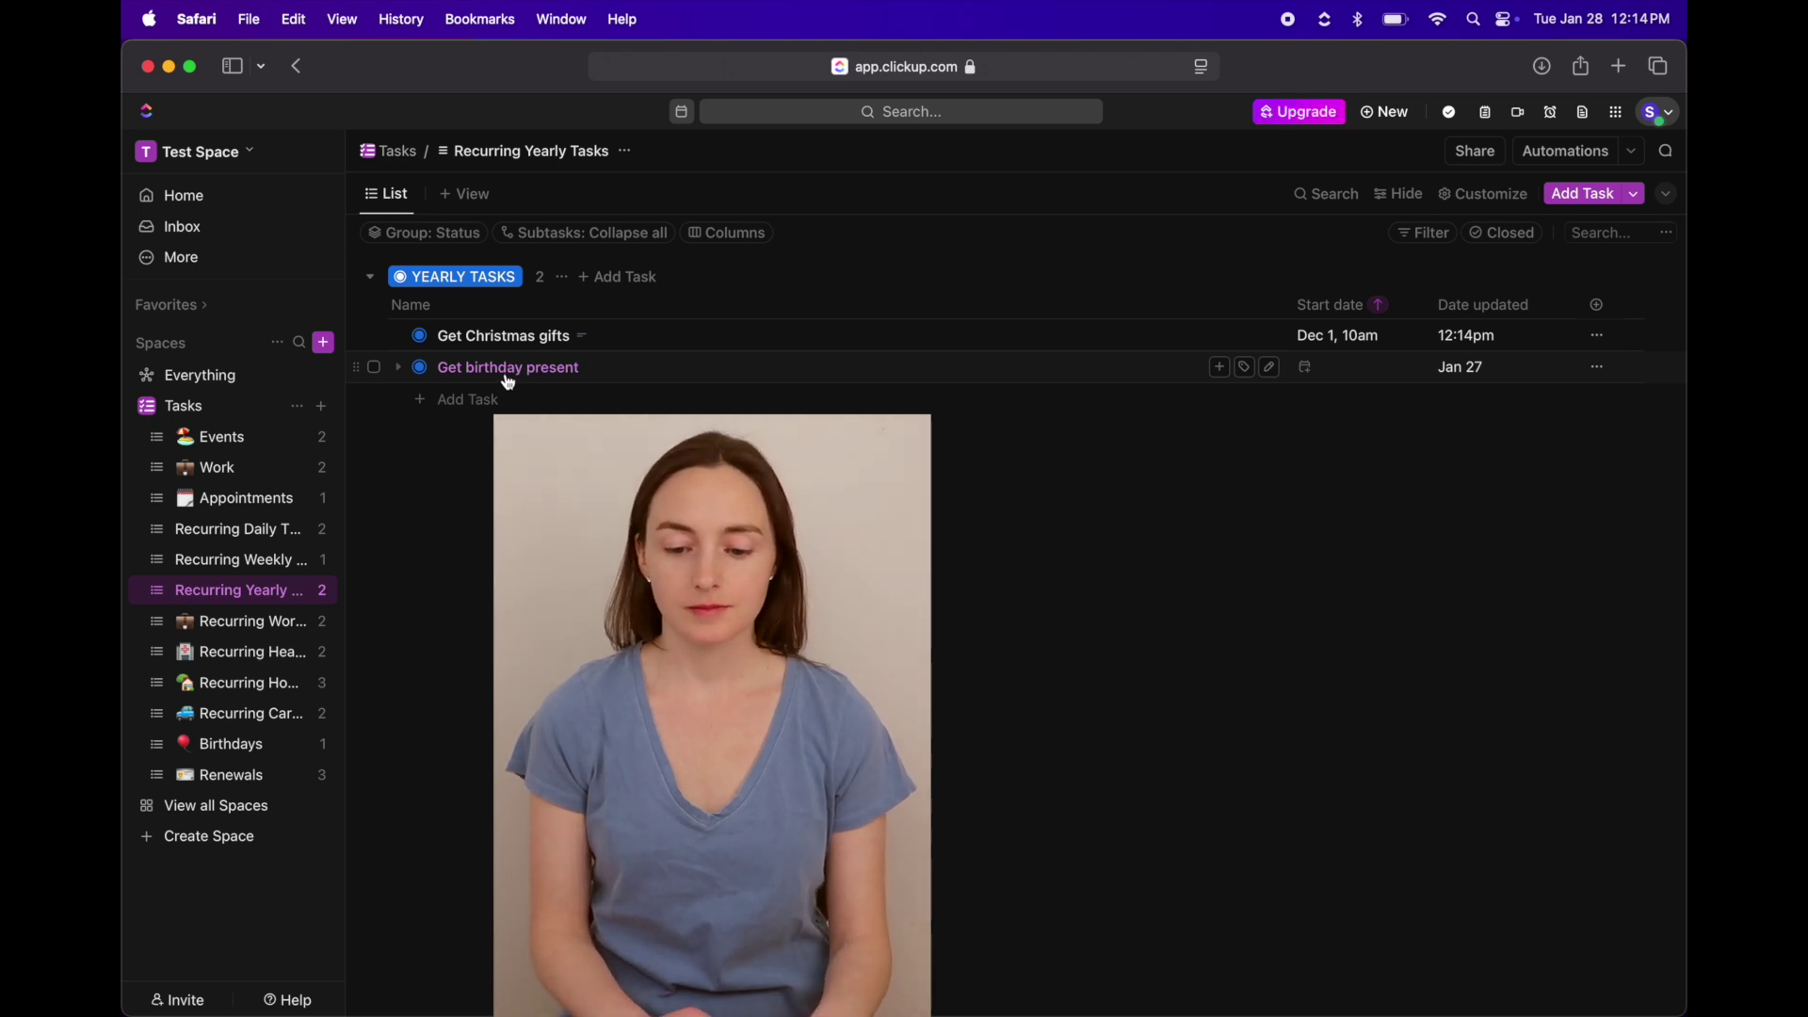
left_click(1319, 373)
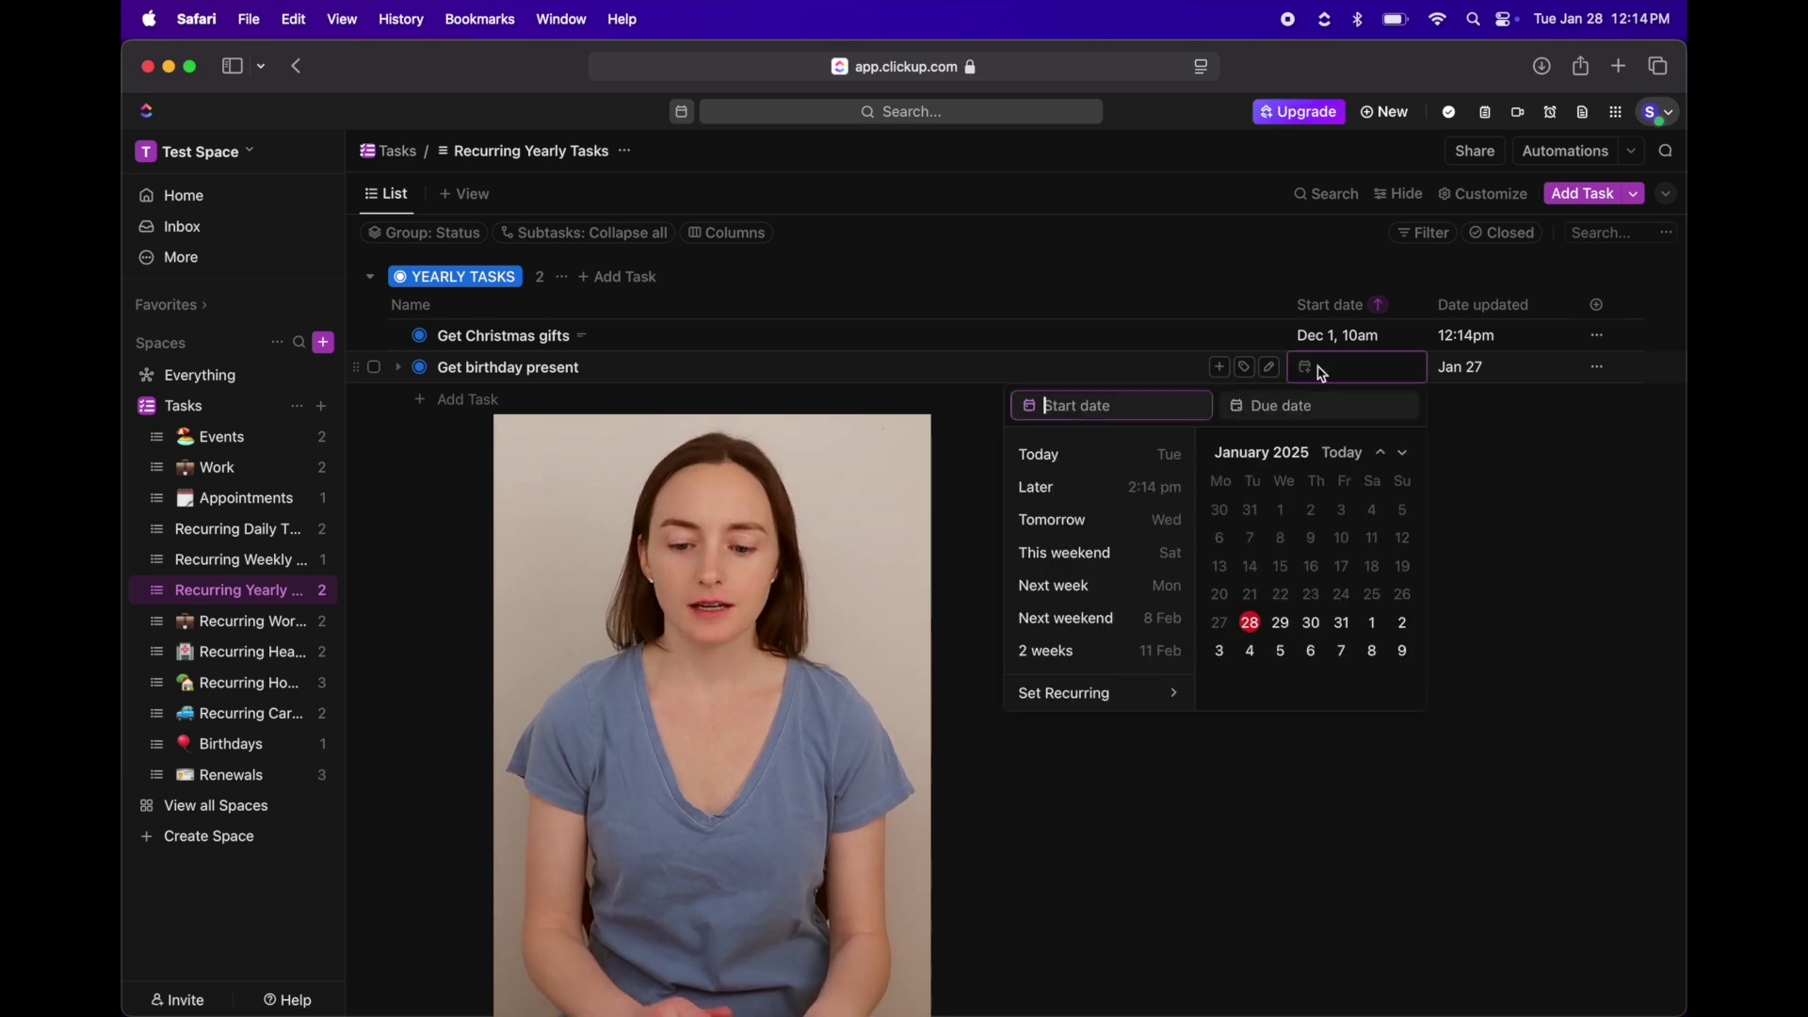
type("11/1")
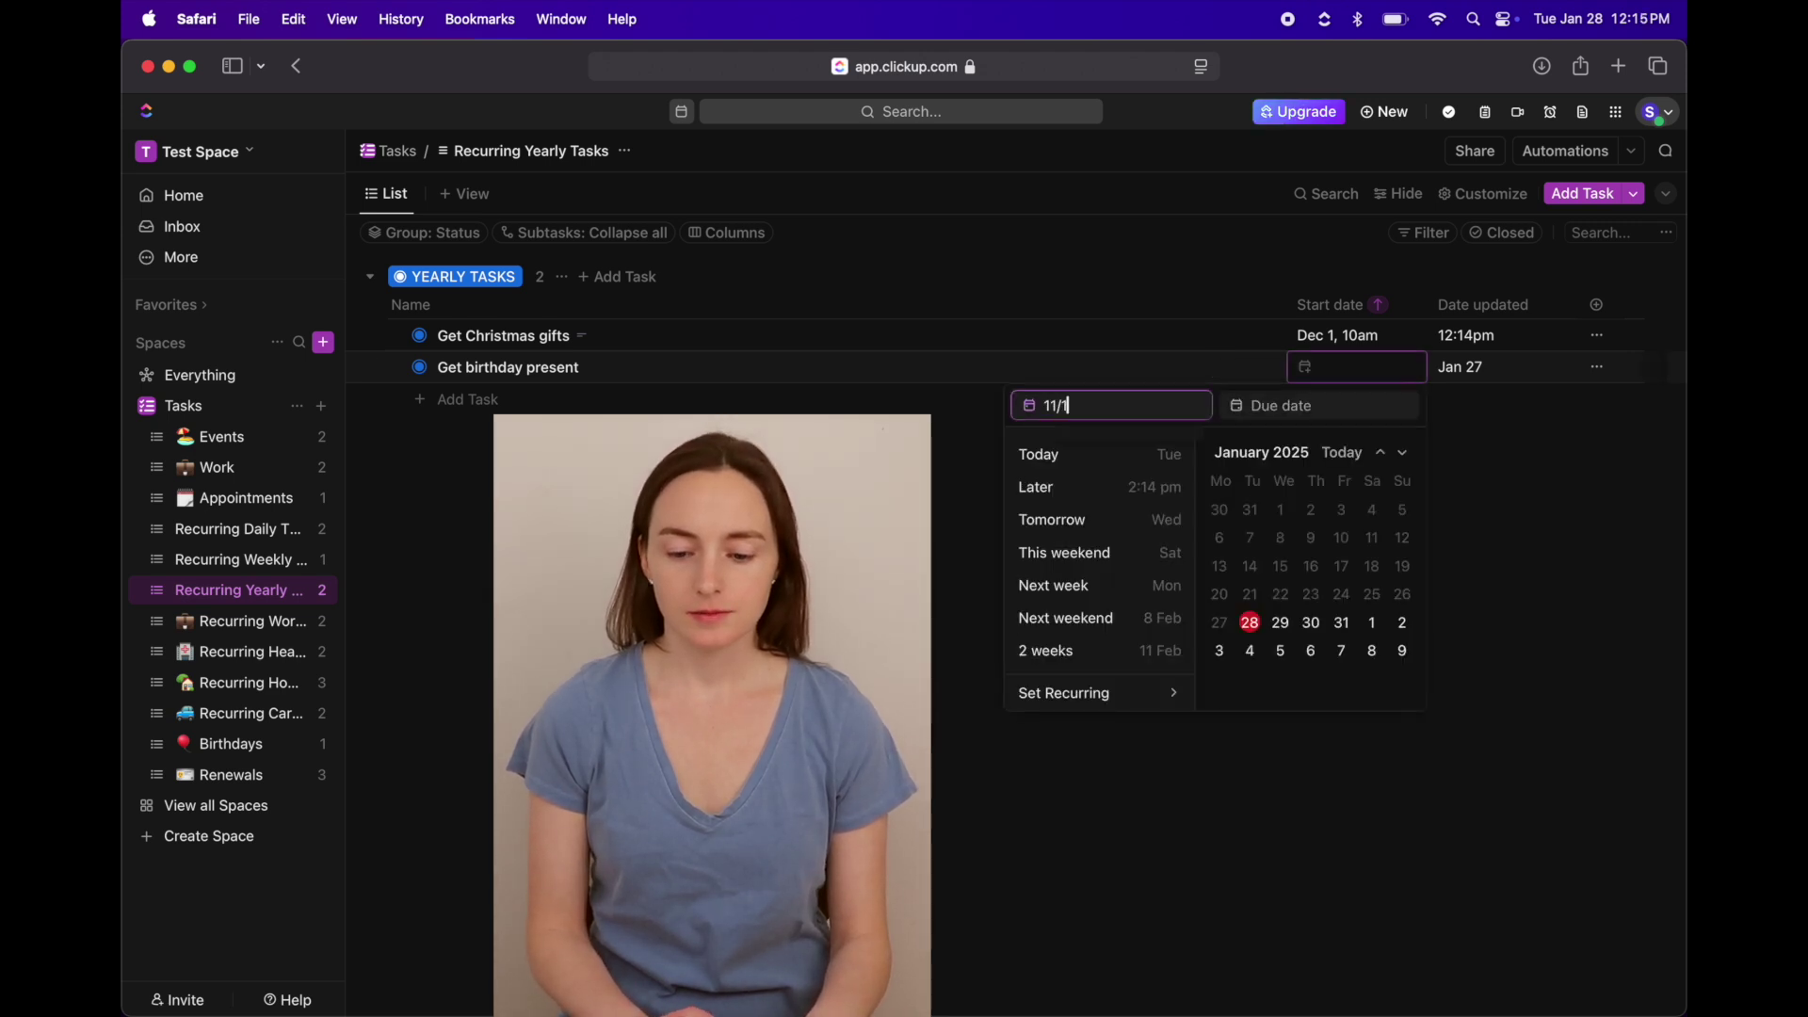
left_click(1314, 407)
left_click(1370, 514)
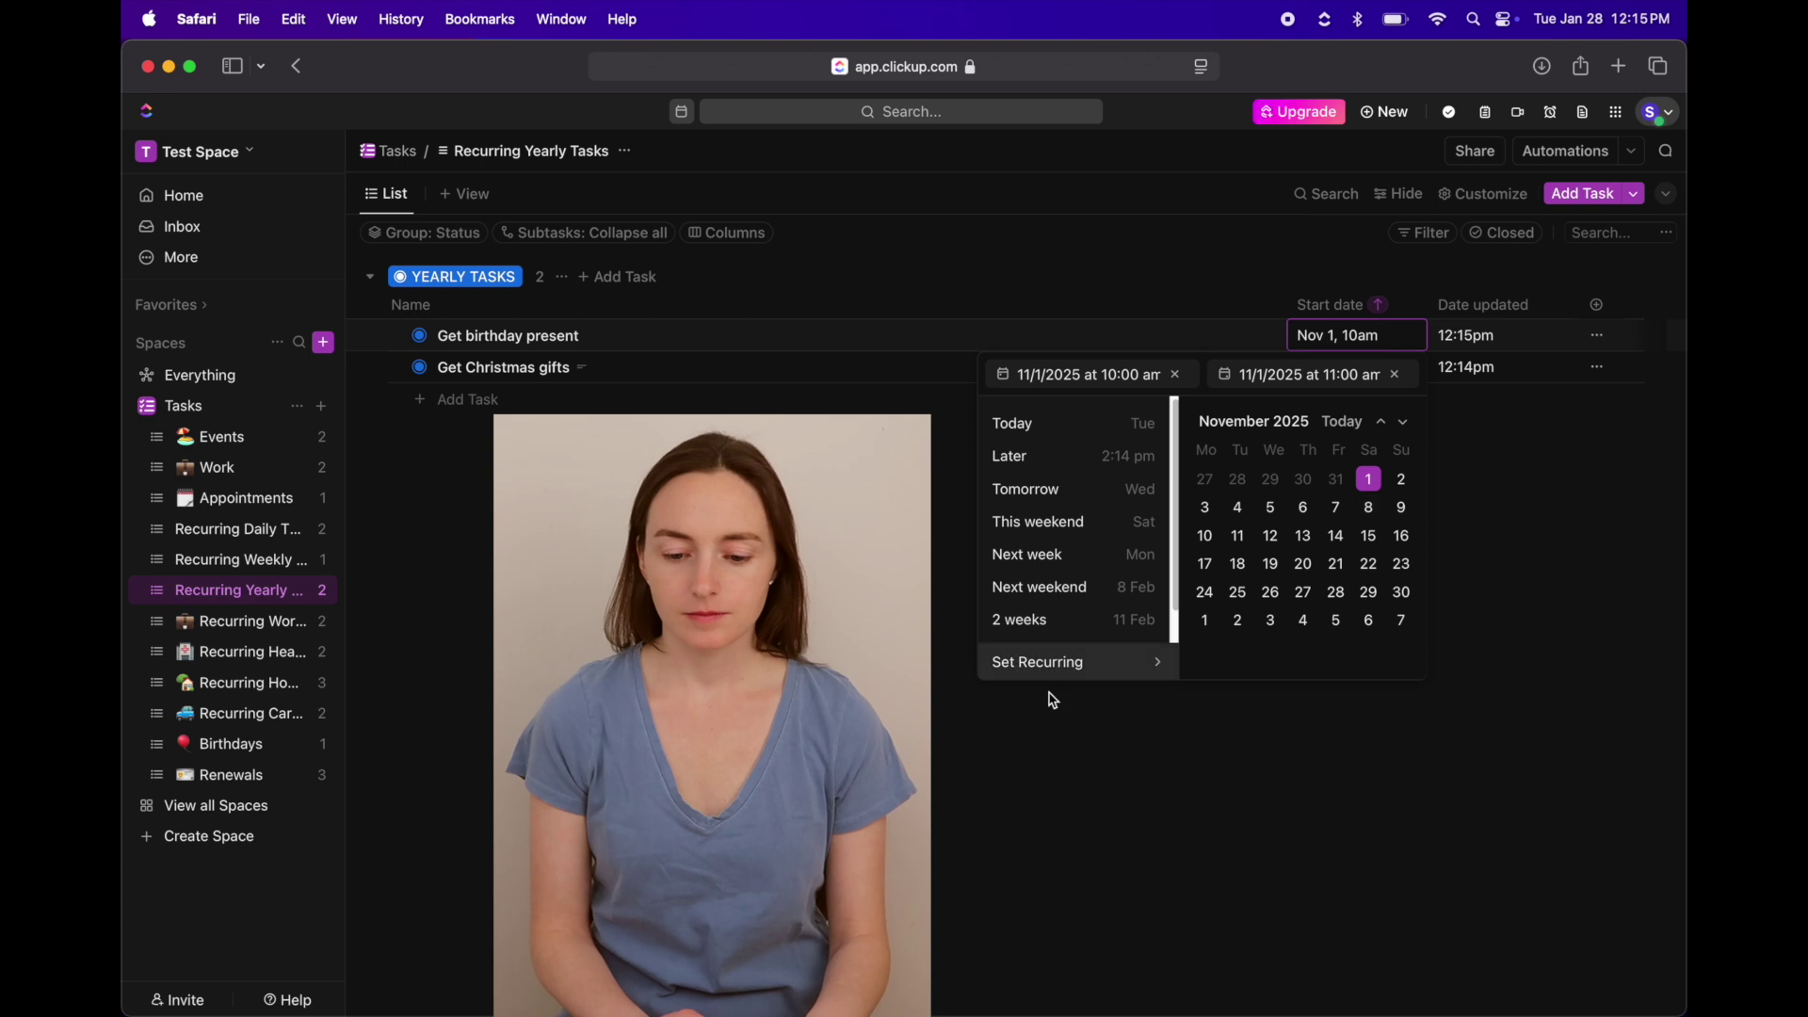
- Make the Get birthday present task recur yearly when complete, forever, and save the recurrence
left_click(1111, 666)
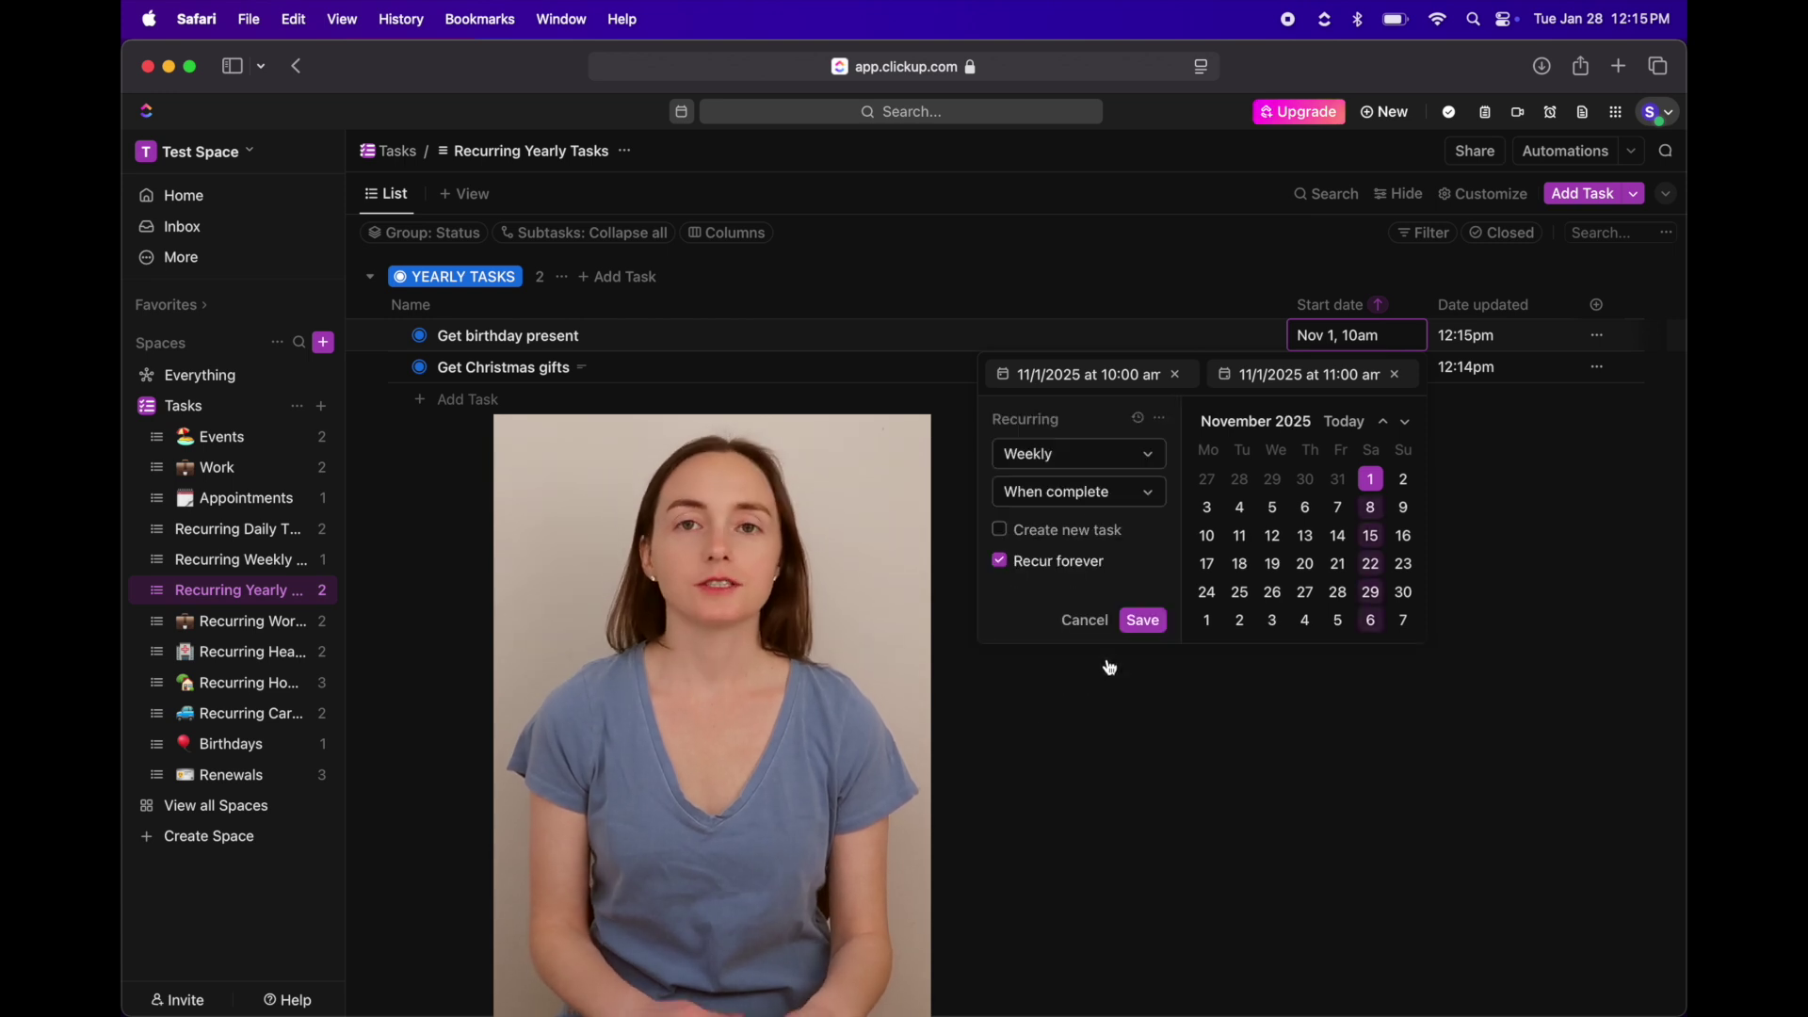
left_click(1119, 457)
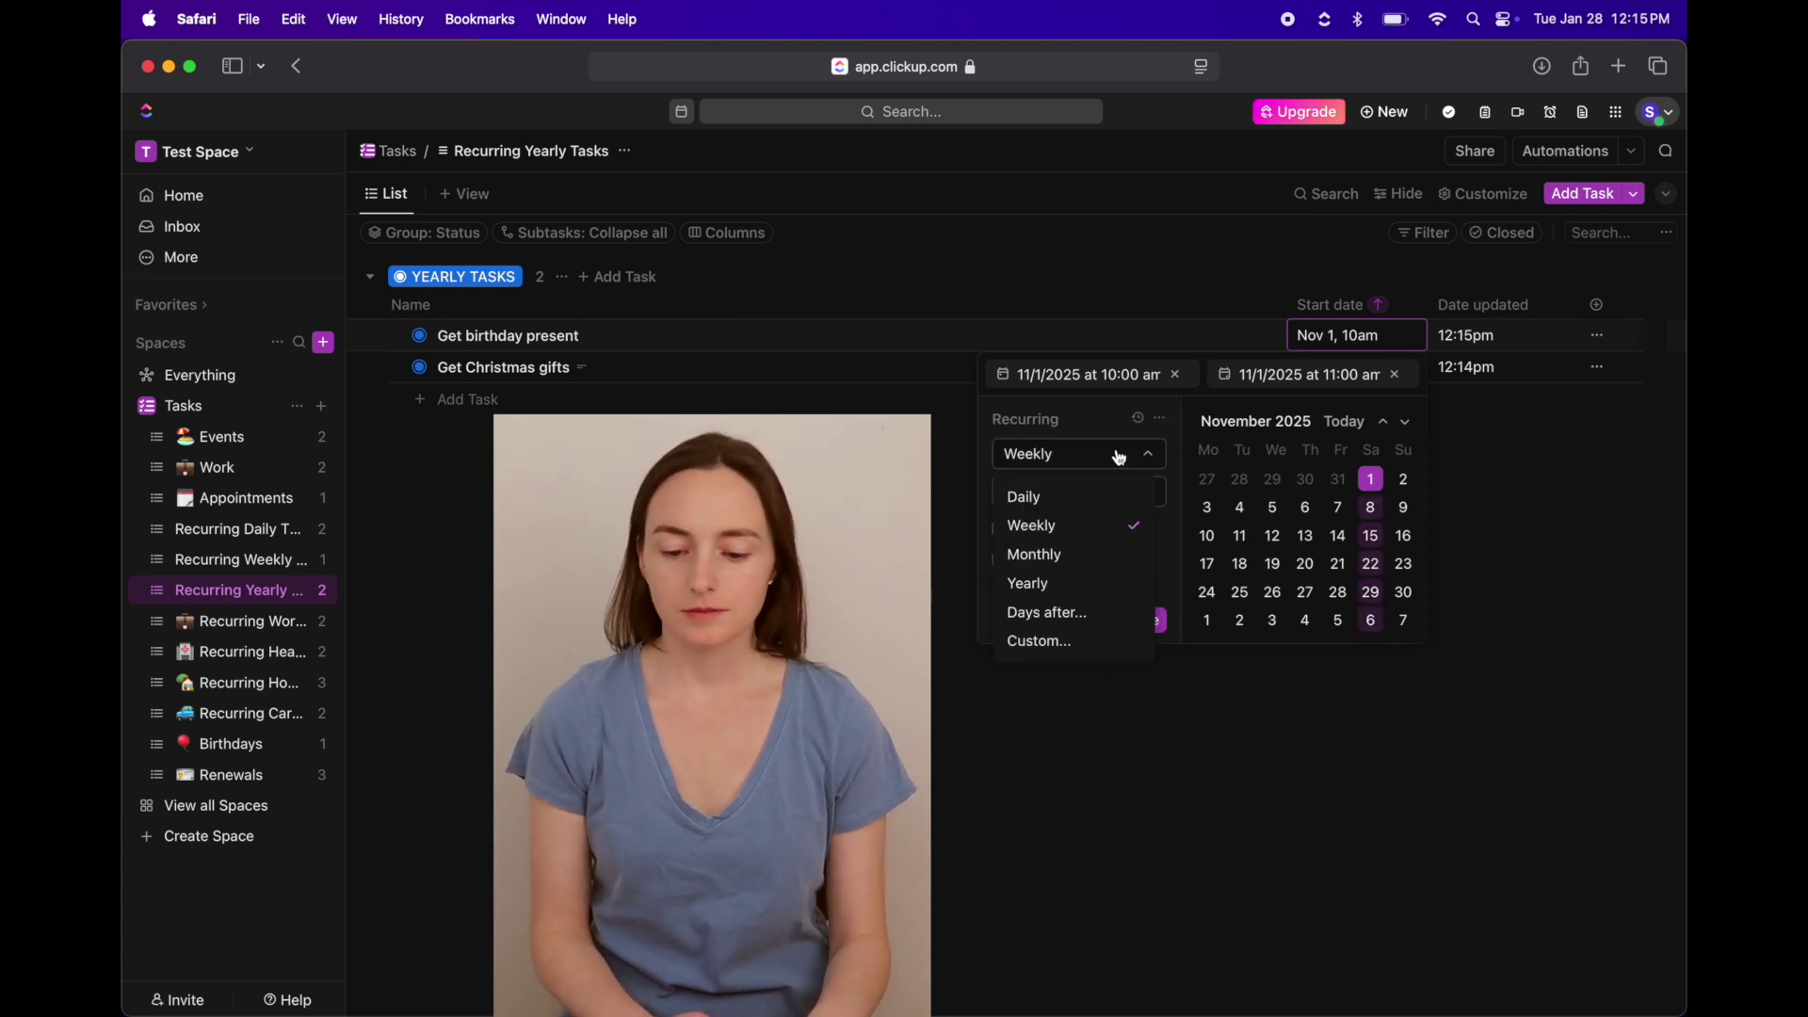
left_click(1074, 585)
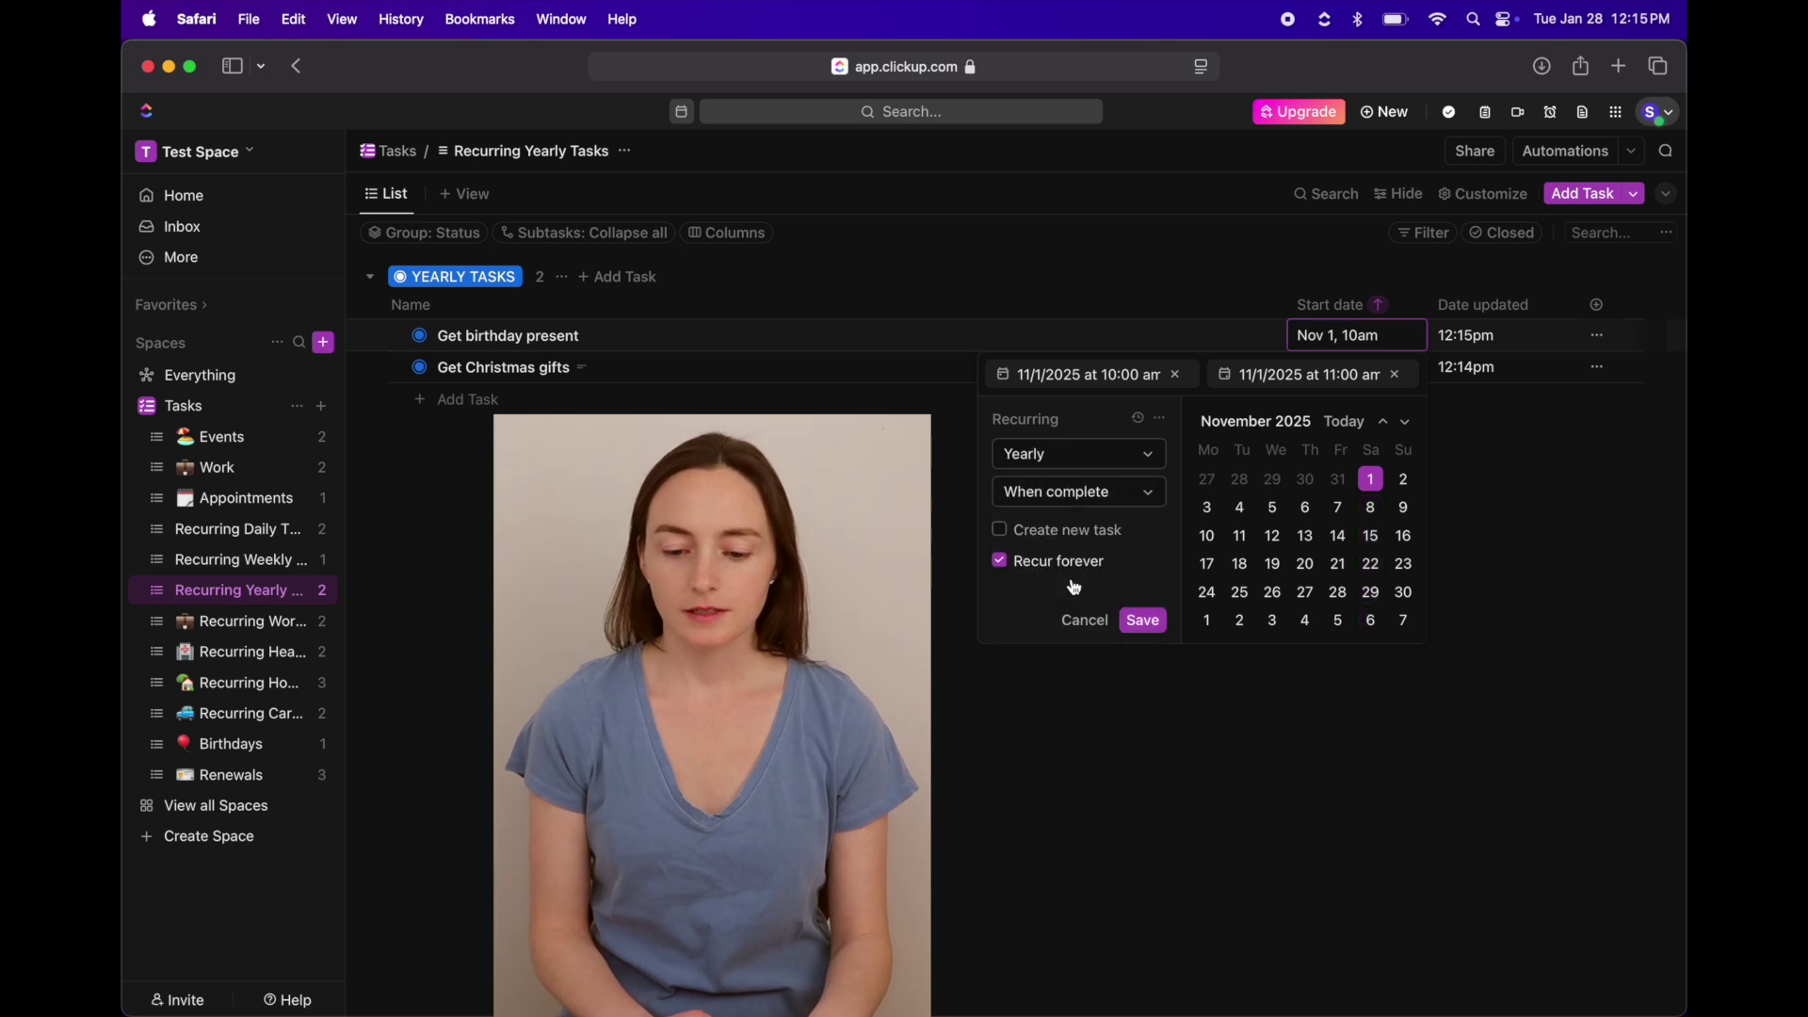
left_click(1144, 620)
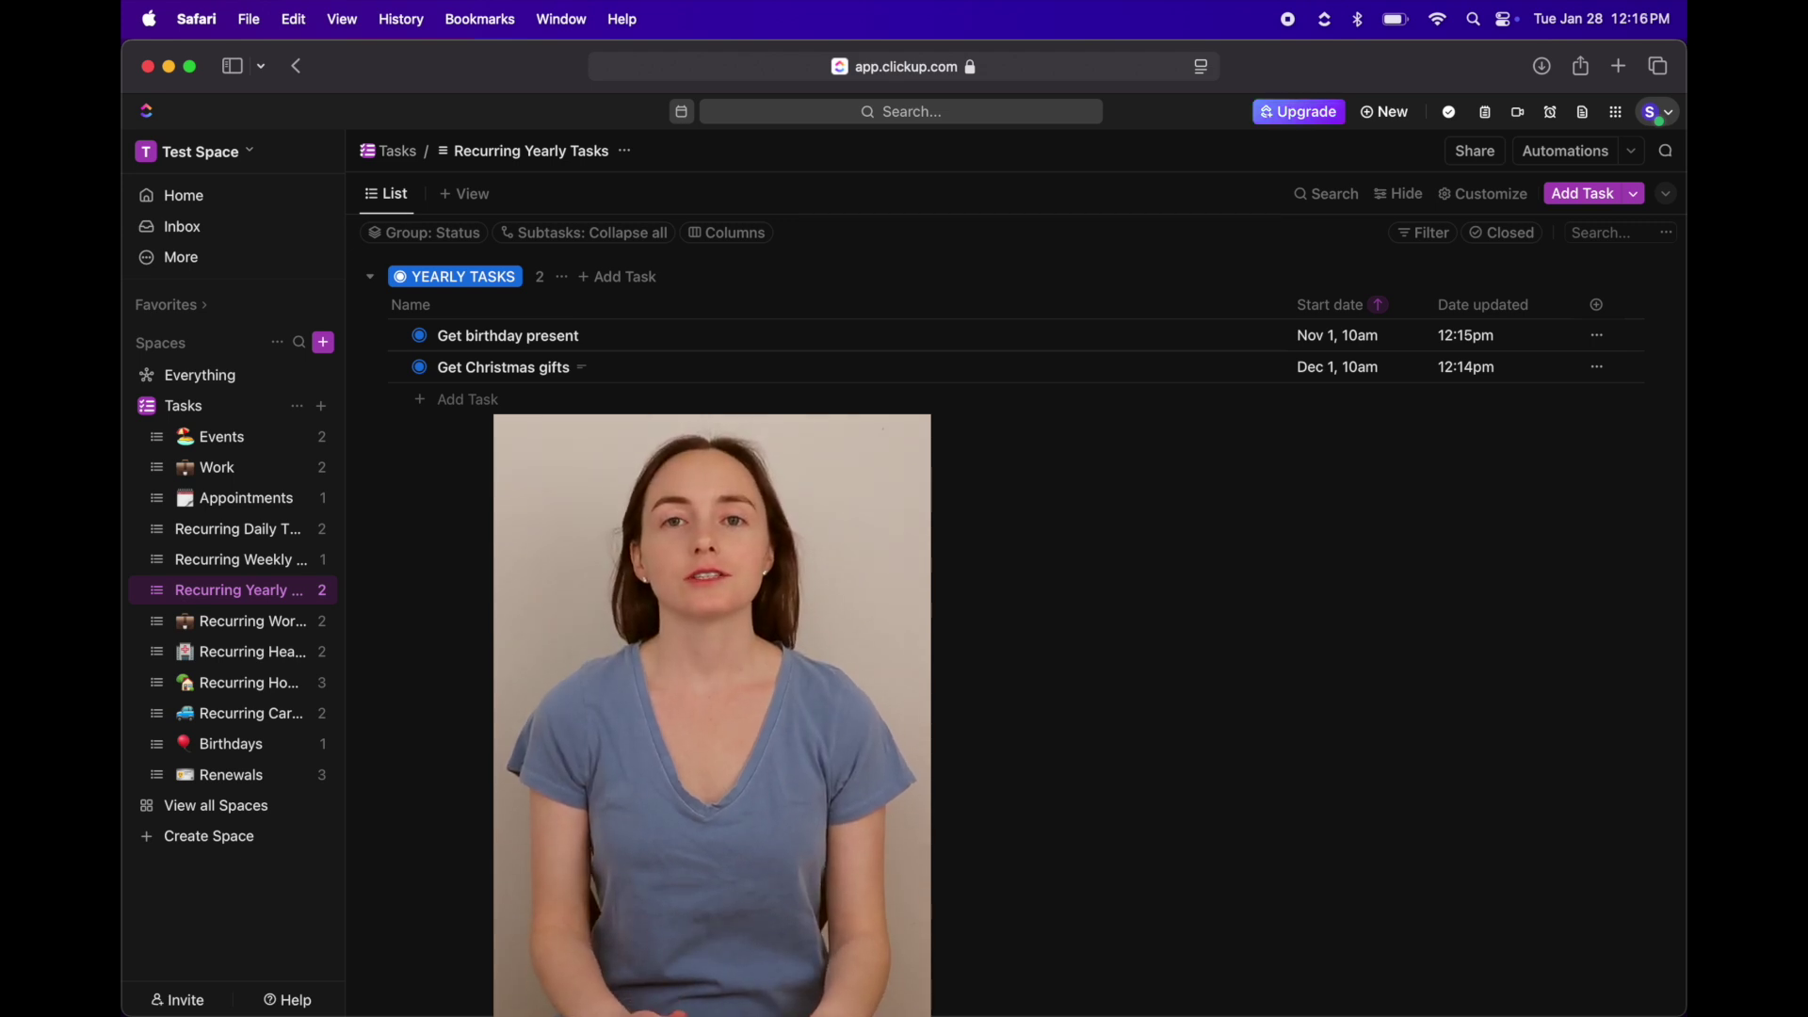
- In the Recurring Work Tasks list, add a "Post YouTube video" task scheduled for January 29 from 10:00 am to 11:00 am
left_click(251, 622)
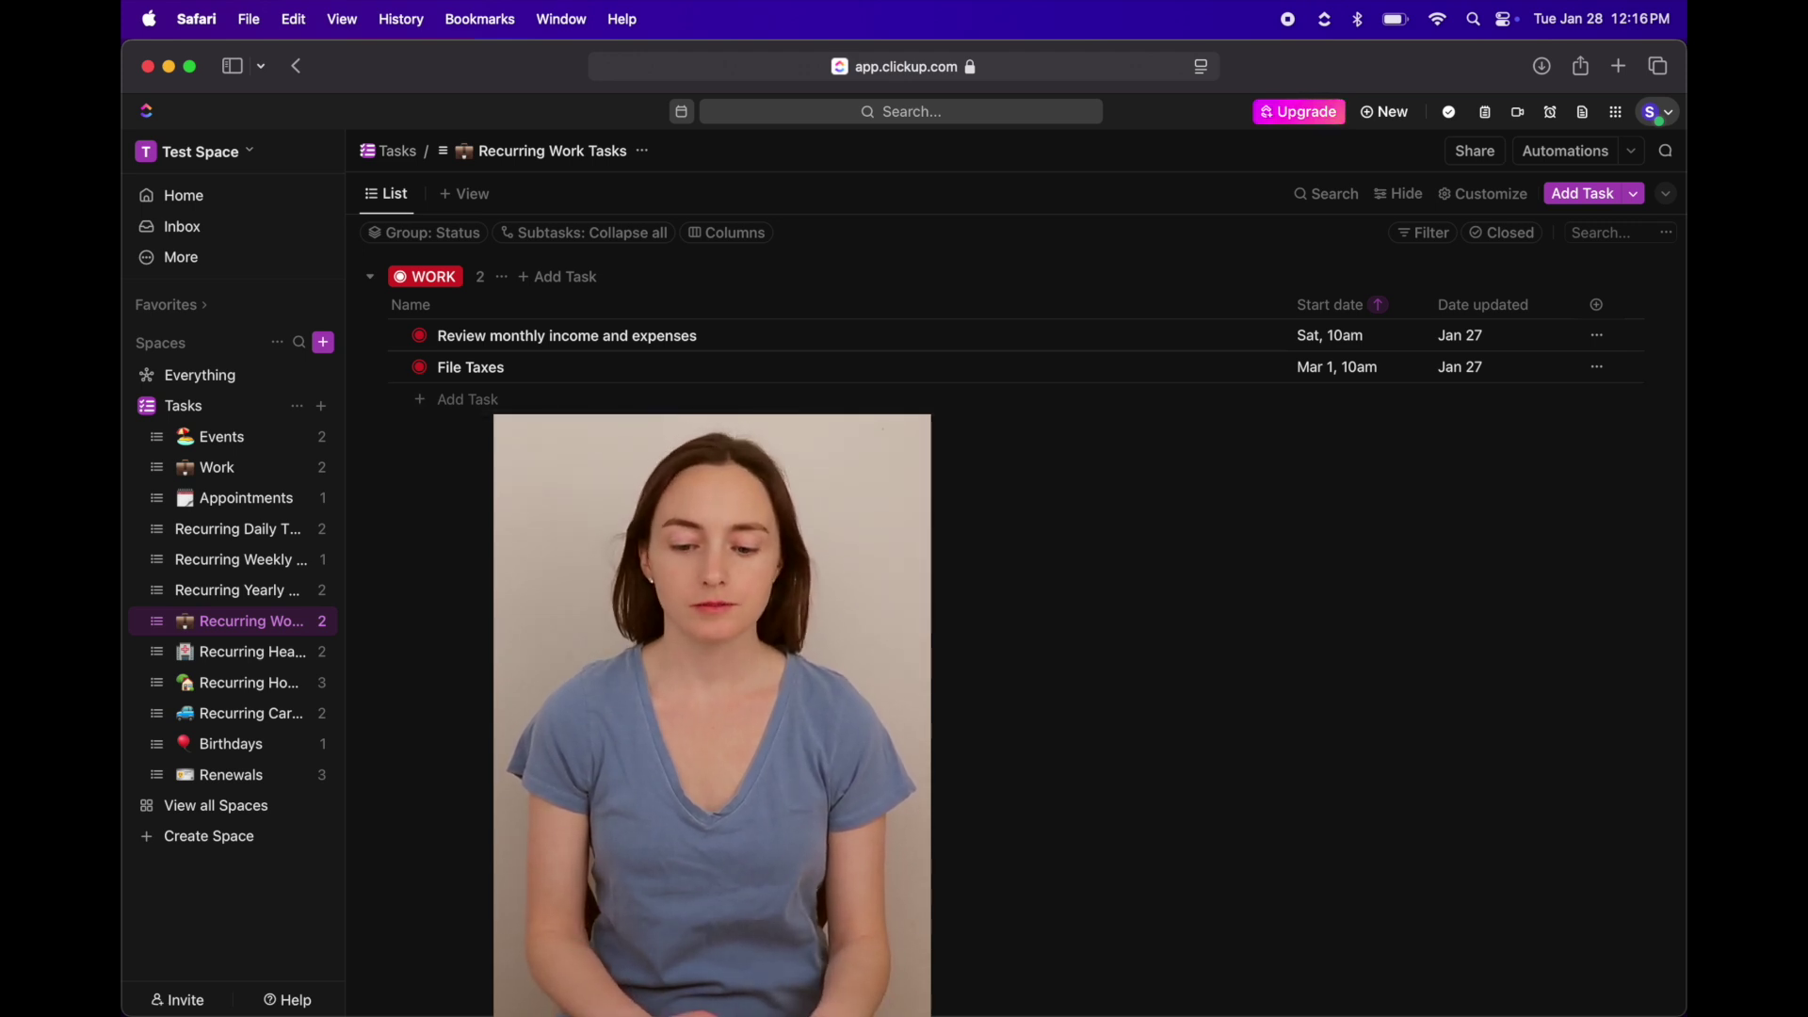
left_click(466, 403)
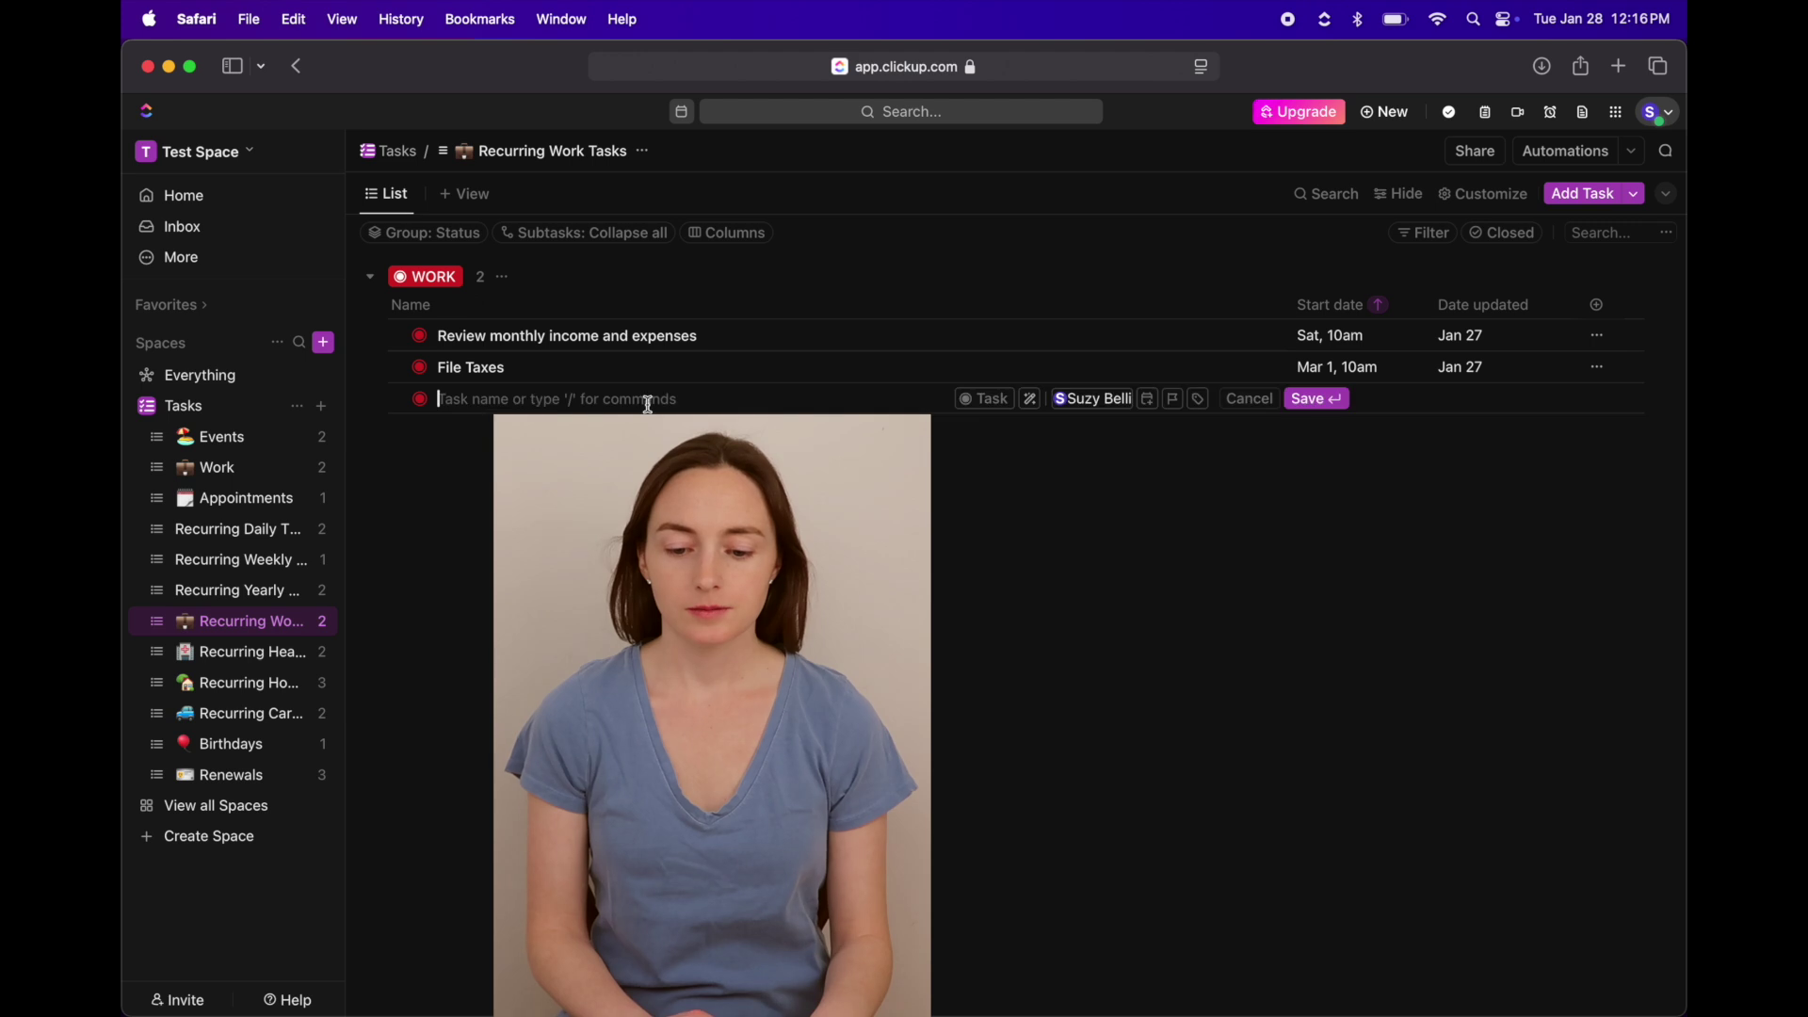
type("Post youtube")
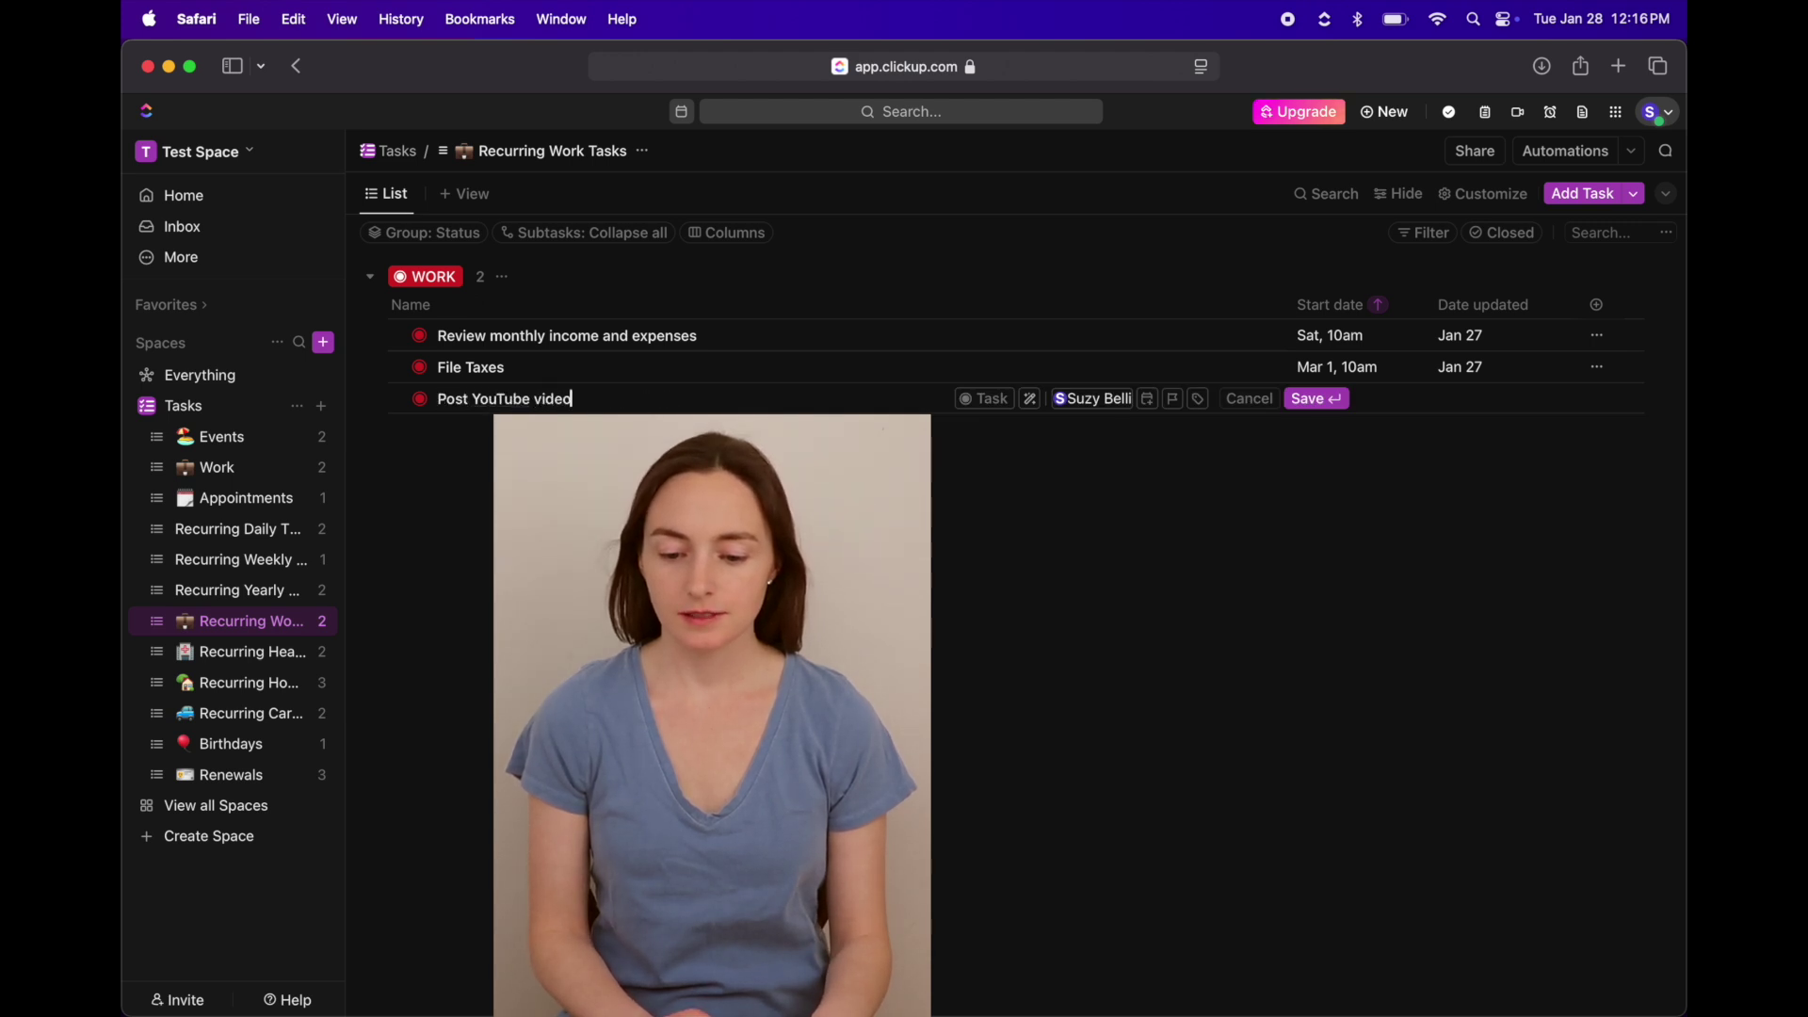
left_click(1163, 407)
left_click(1383, 796)
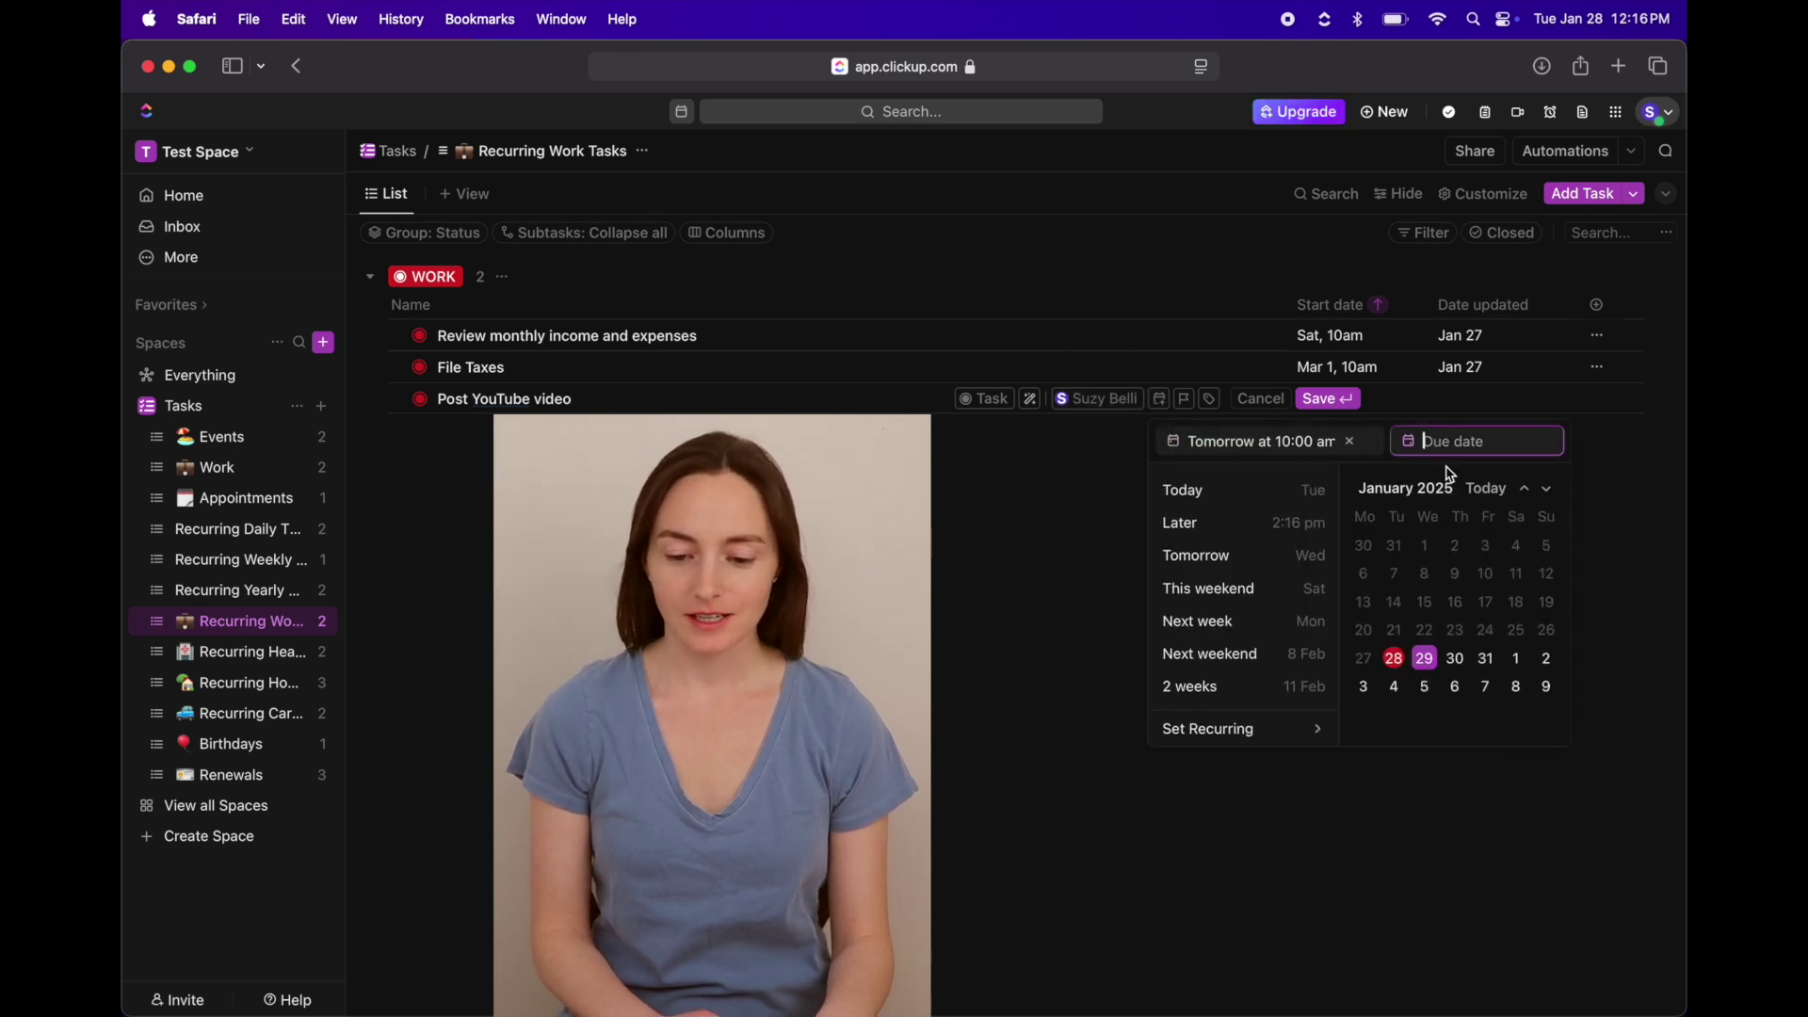
left_click(1425, 659)
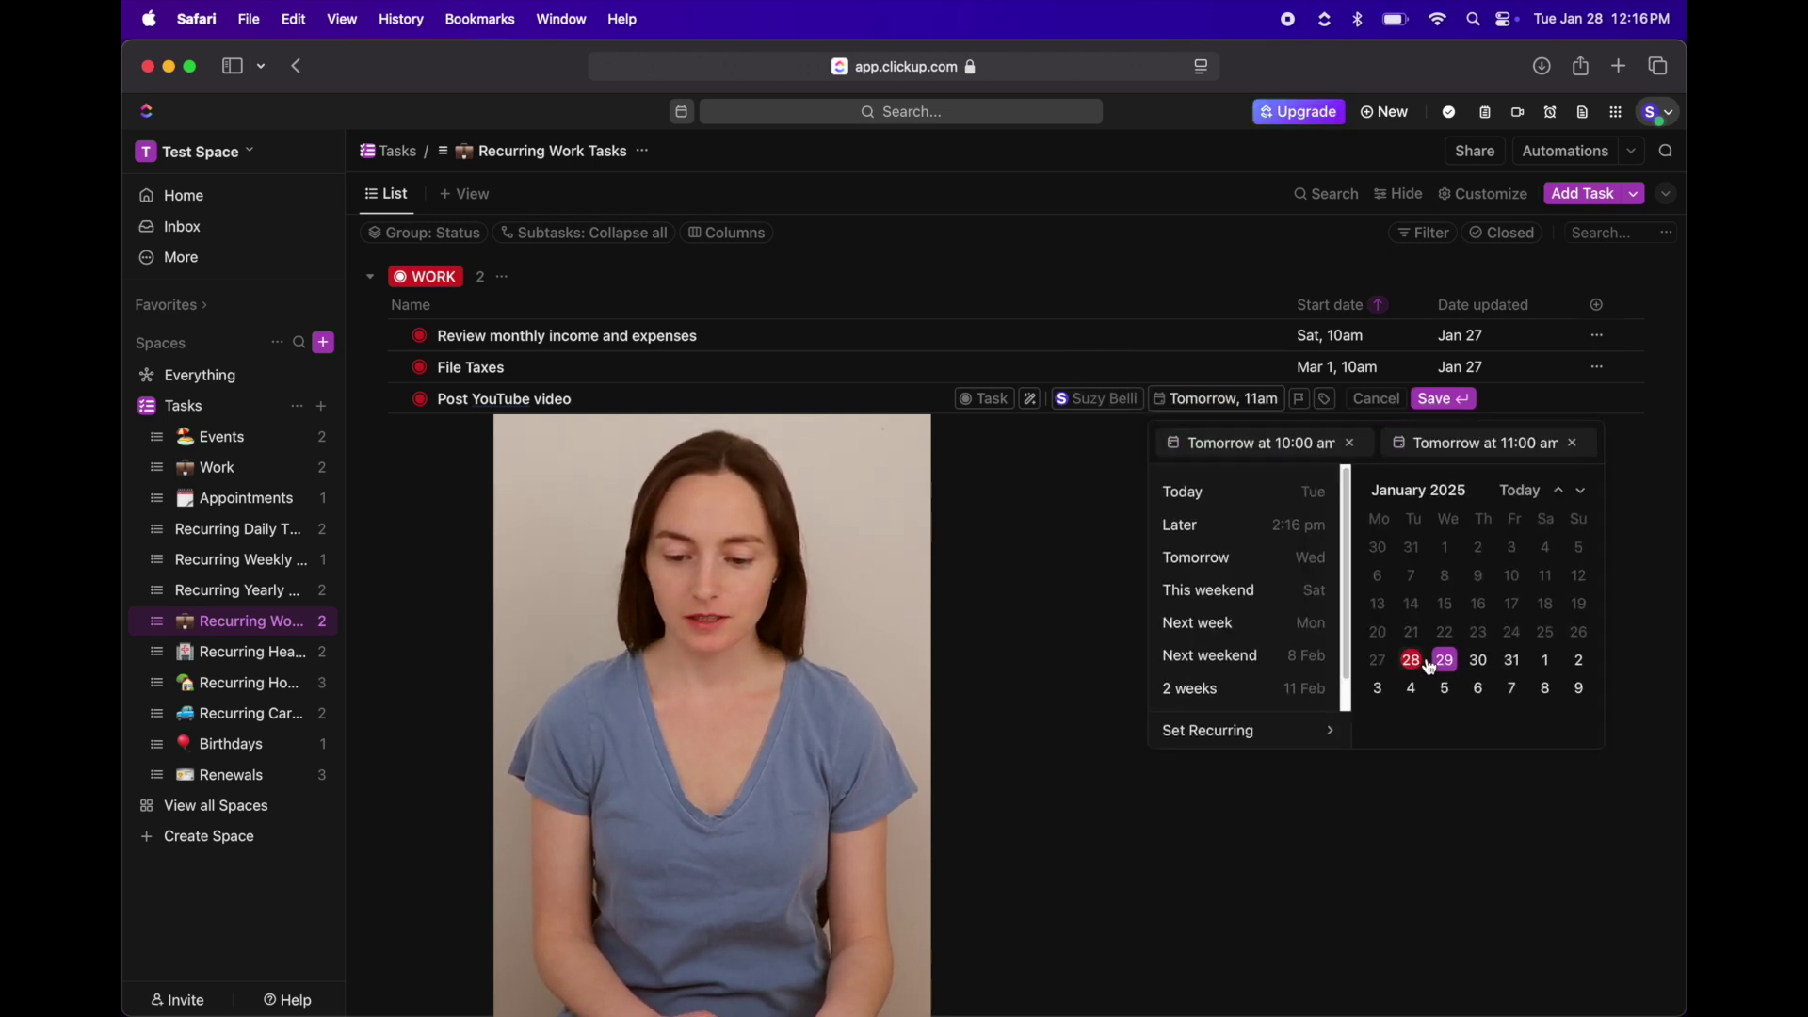
- Make the Post YouTube video task recur weekly when complete, then save the recurrence and the task
left_click(1289, 732)
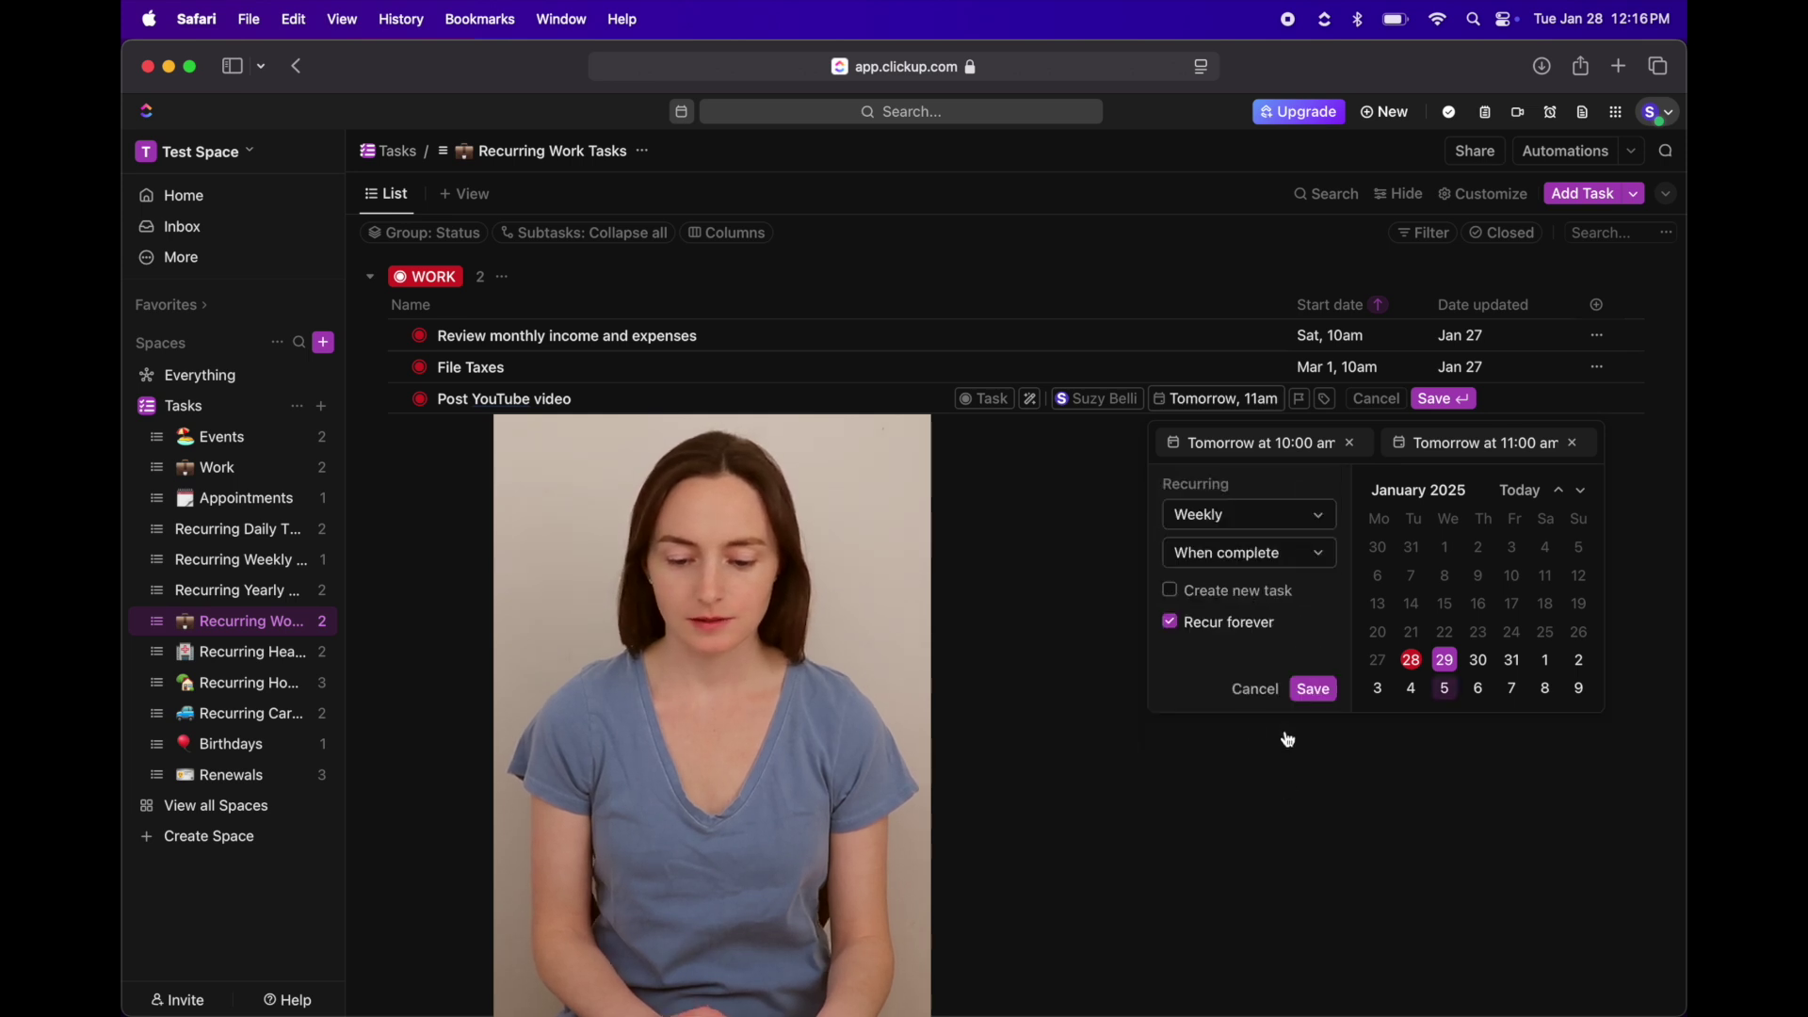
left_click(1246, 518)
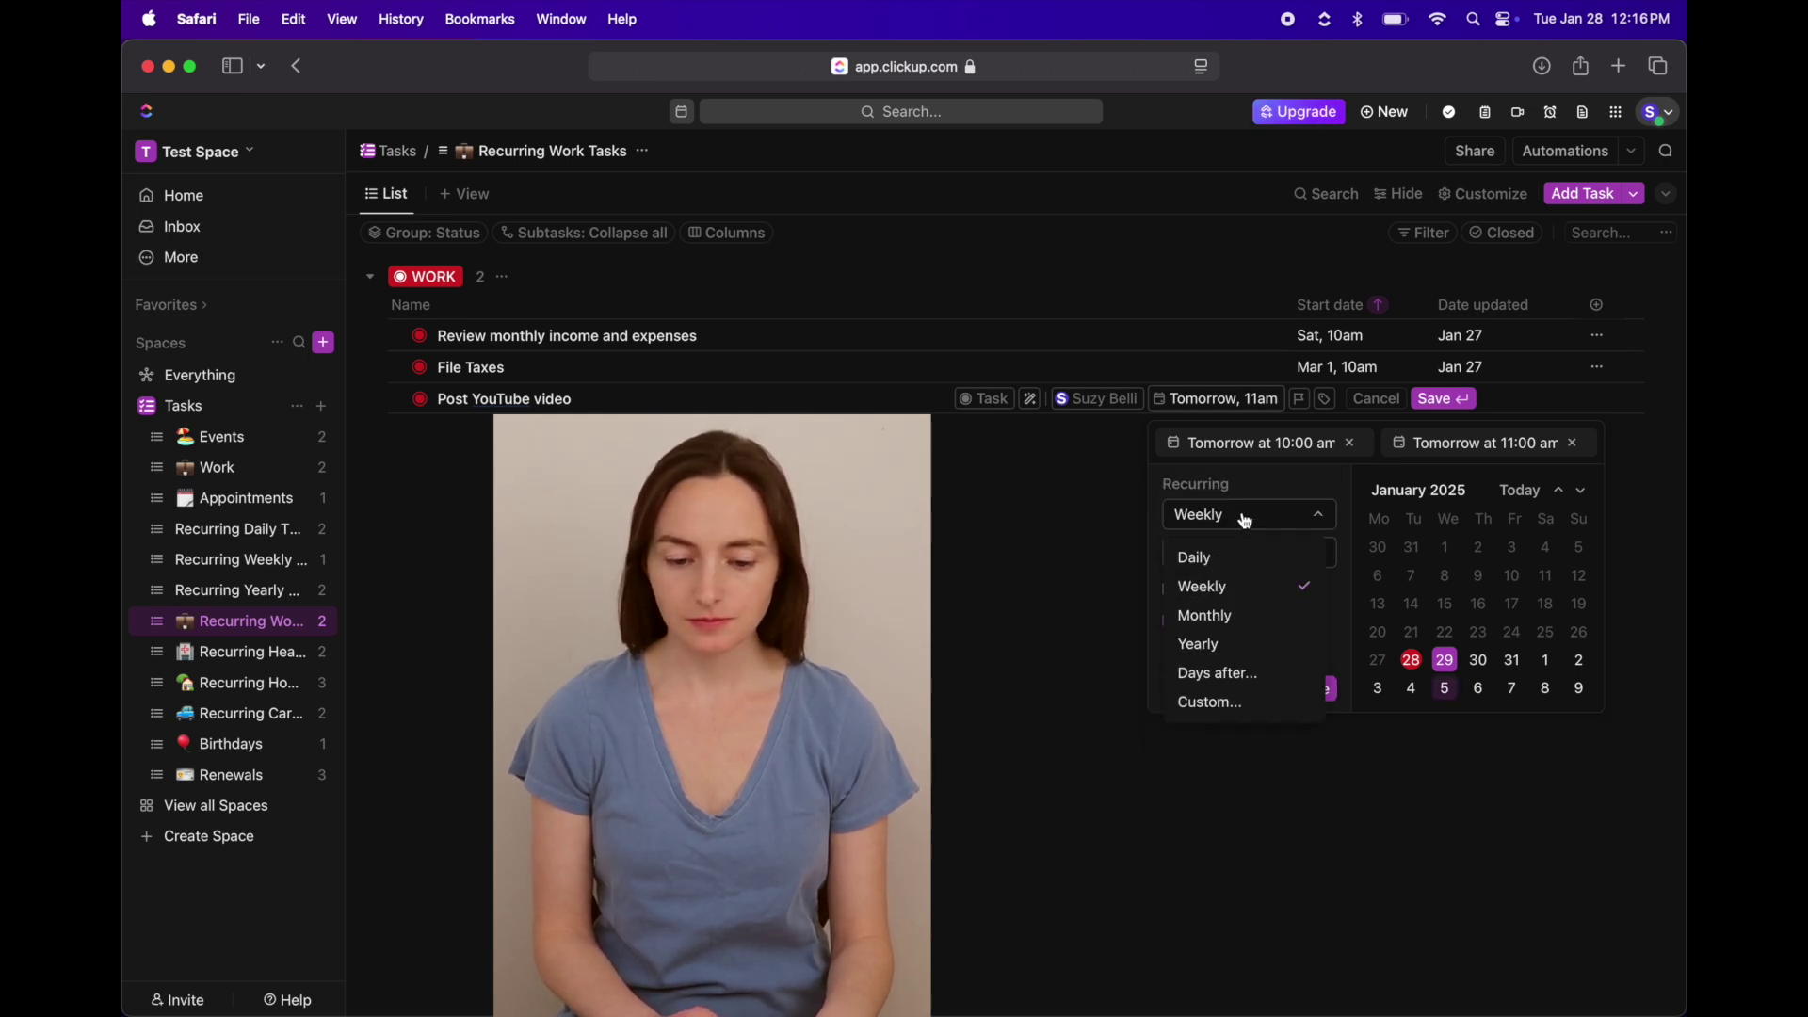
left_click(1250, 596)
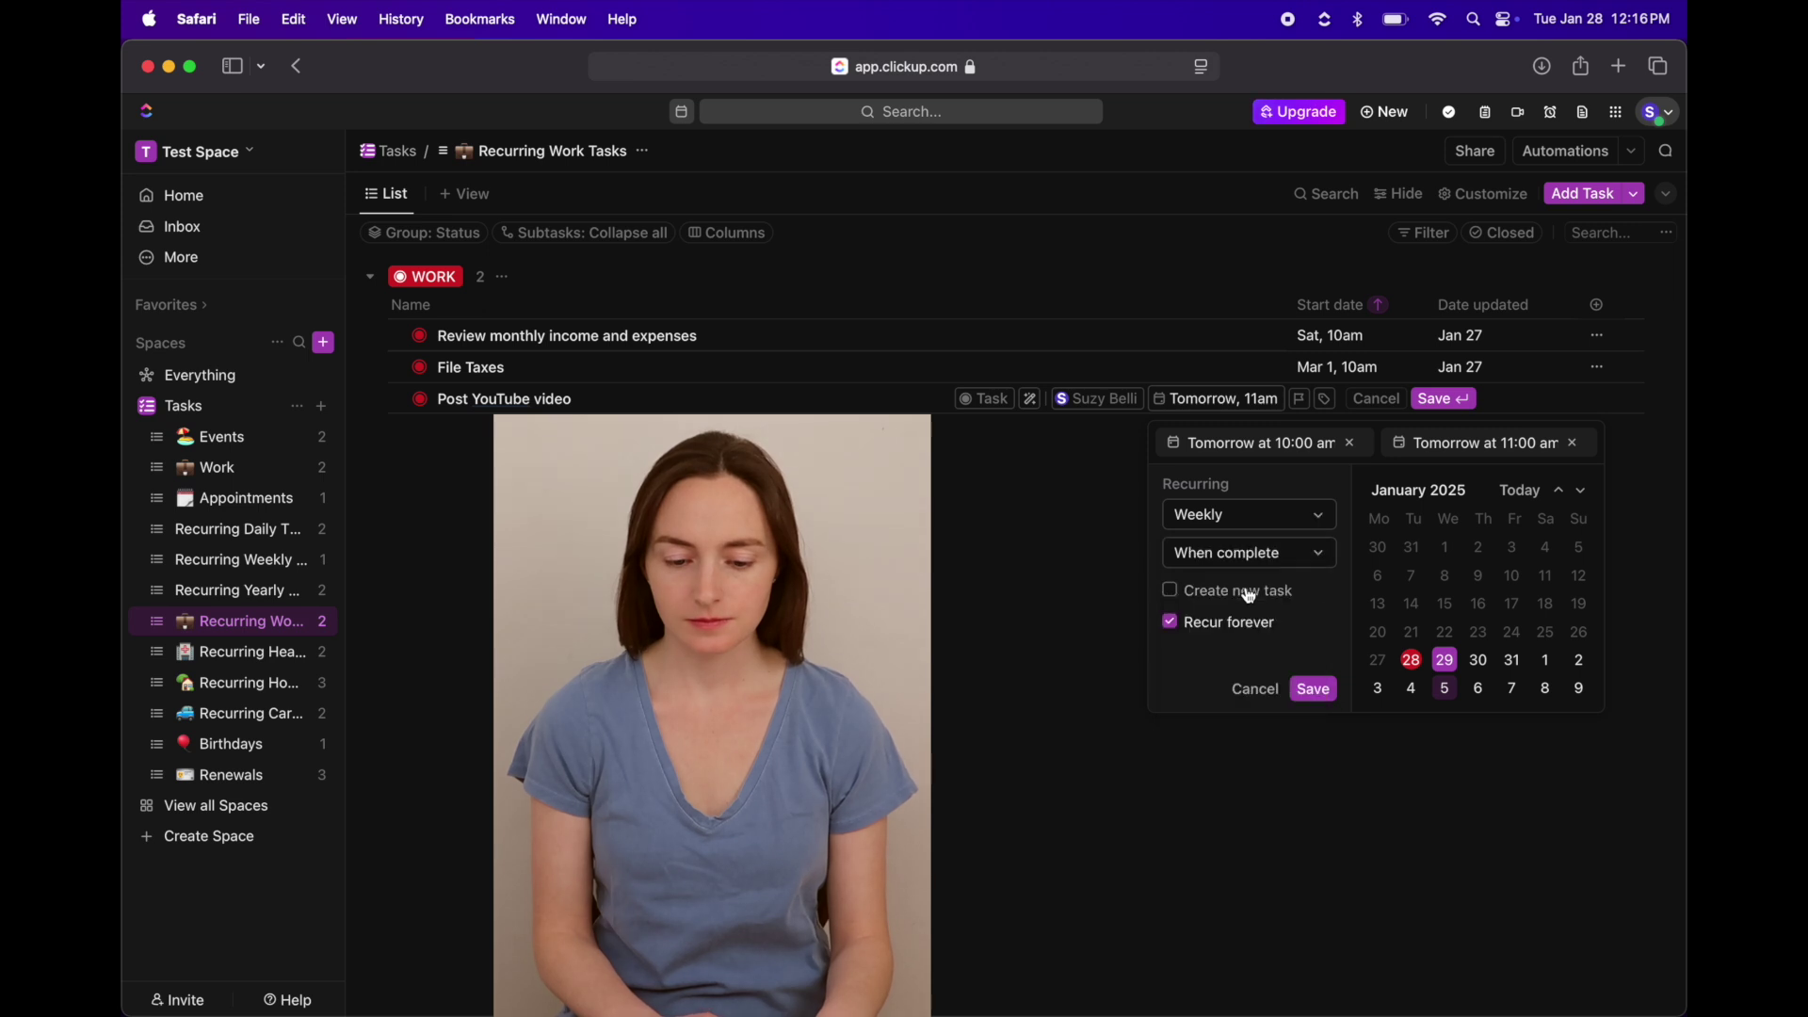
left_click(1315, 690)
left_click(1457, 402)
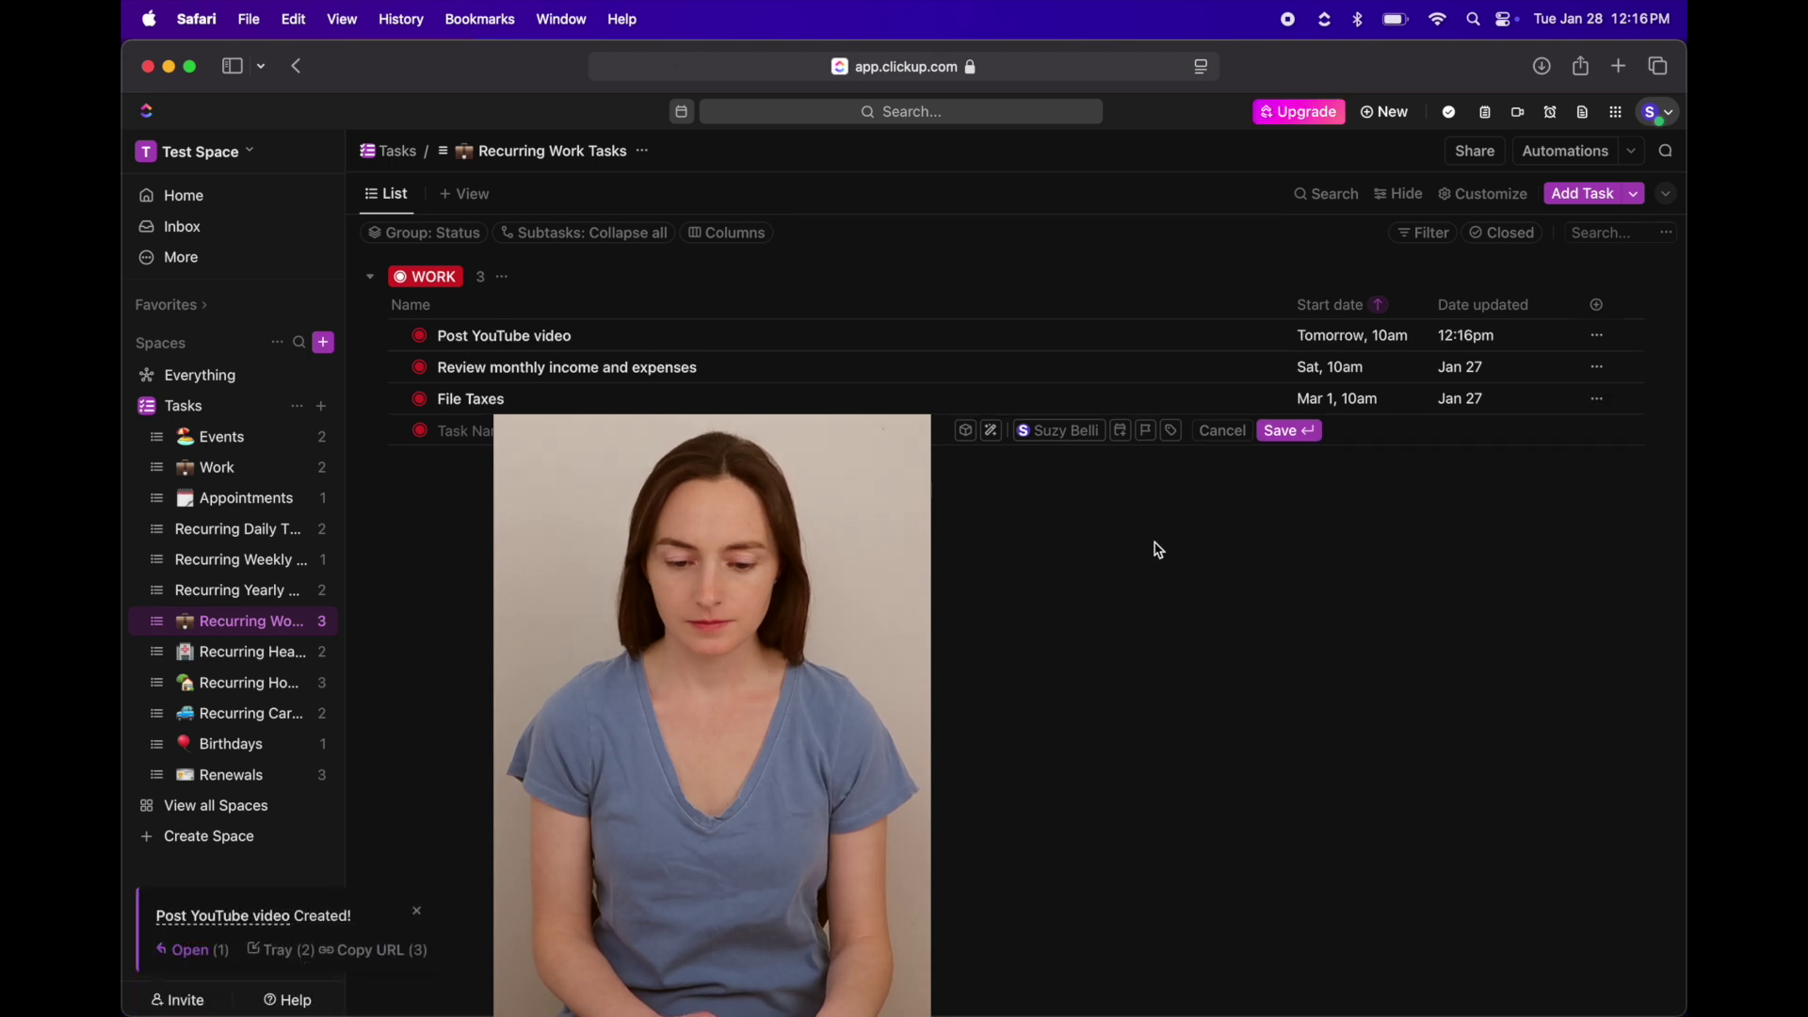
- Open the Recurring Healthcare Tasks list and preview the descriptions of the Refill prescription and Schedule annual check-up tasks
left_click(244, 657)
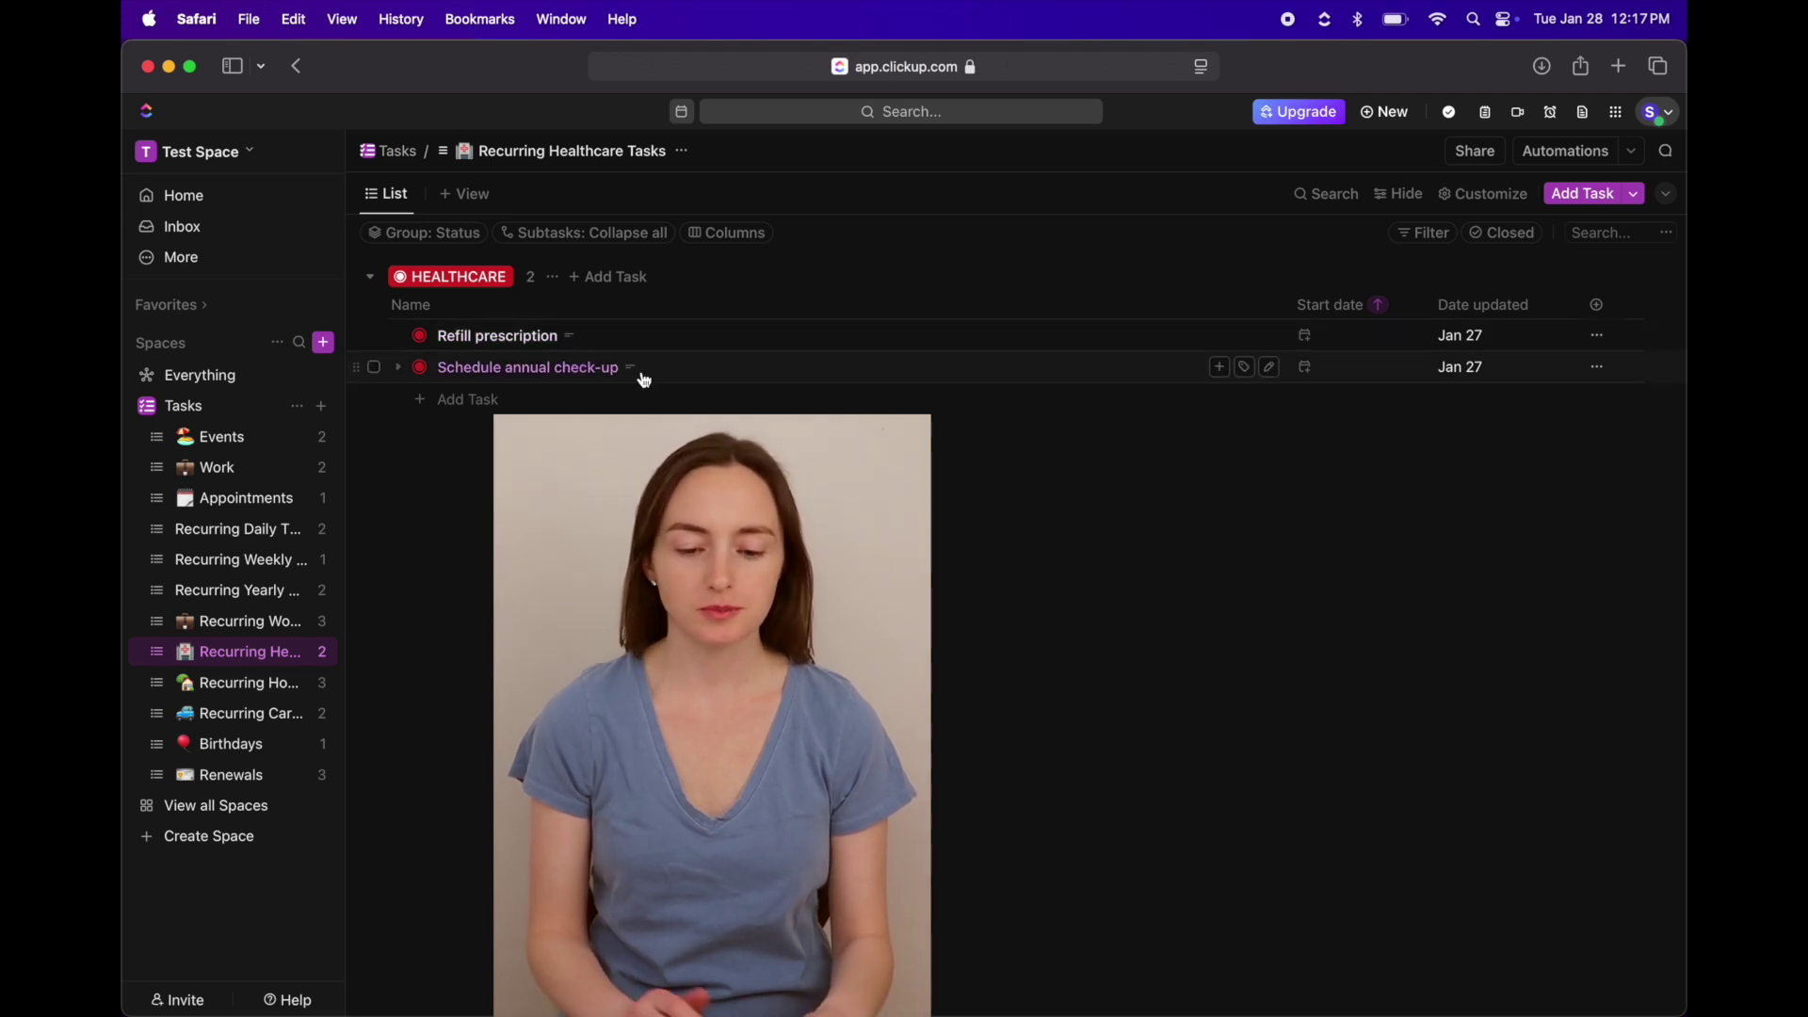
mouse_move(574, 341)
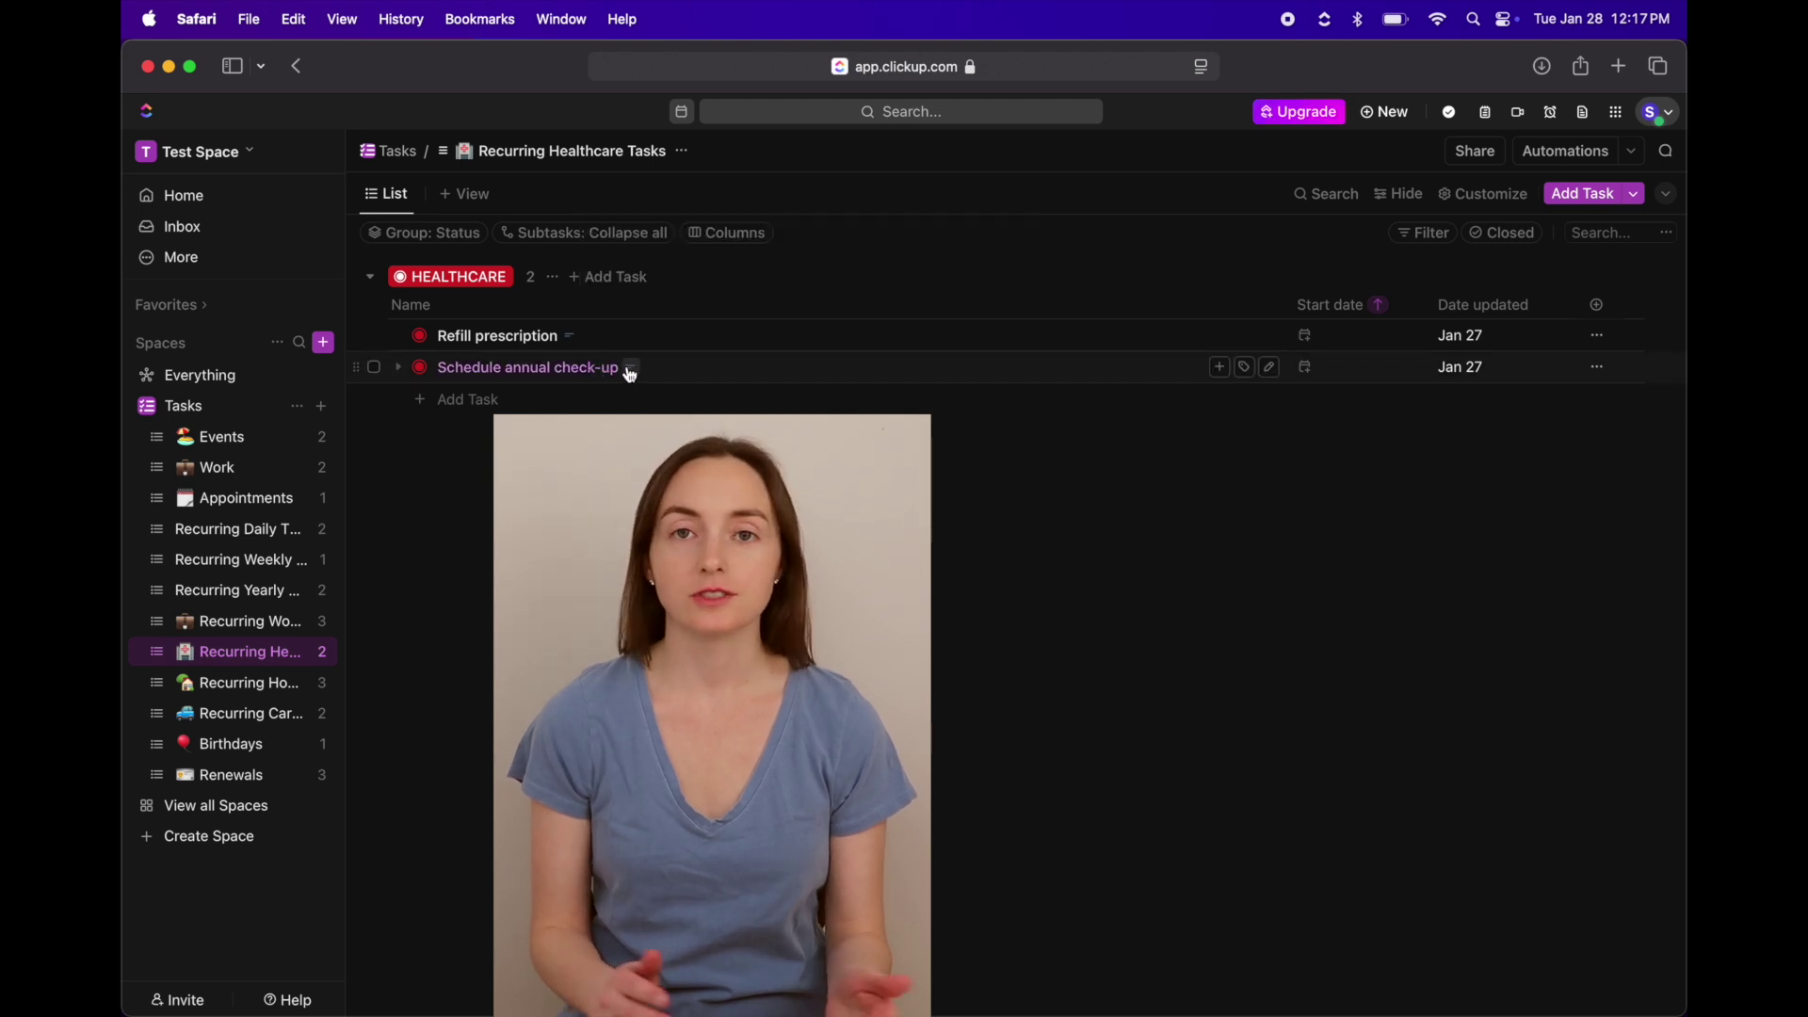
mouse_move(632, 370)
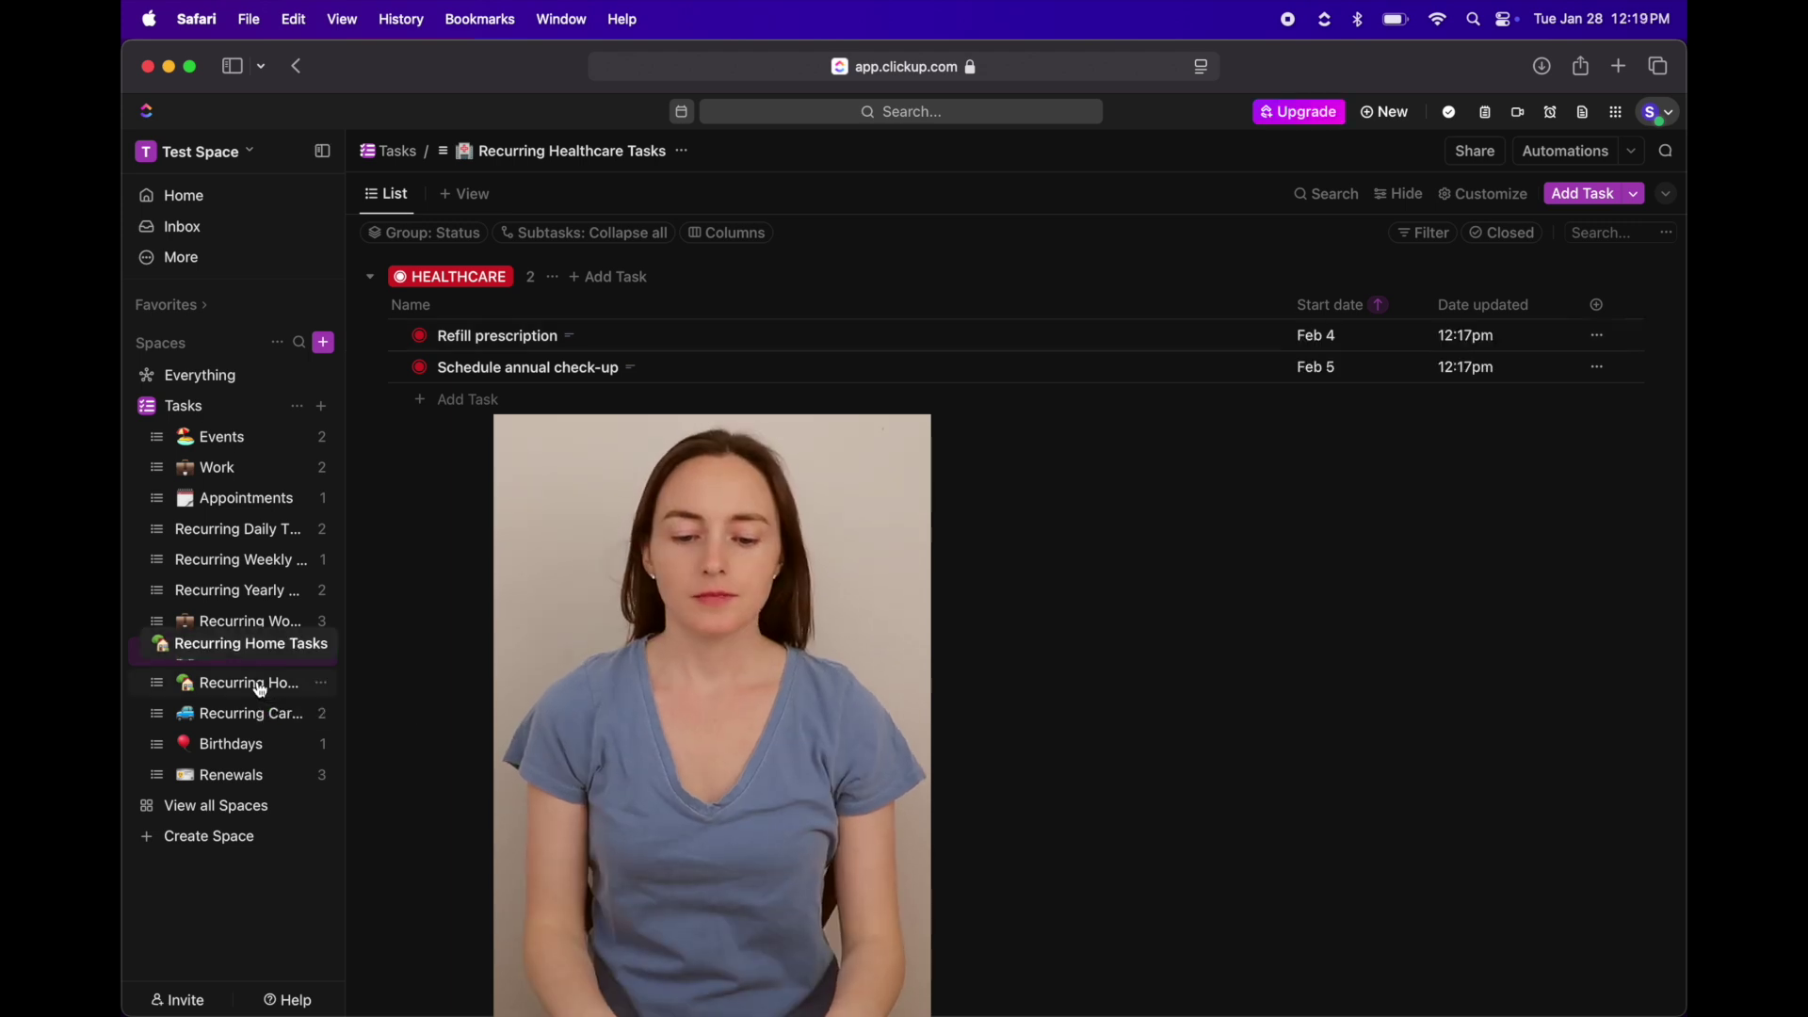
- In the Recurring Home Tasks list, set the Wash sheets task's start and due dates to January 29
left_click(250, 683)
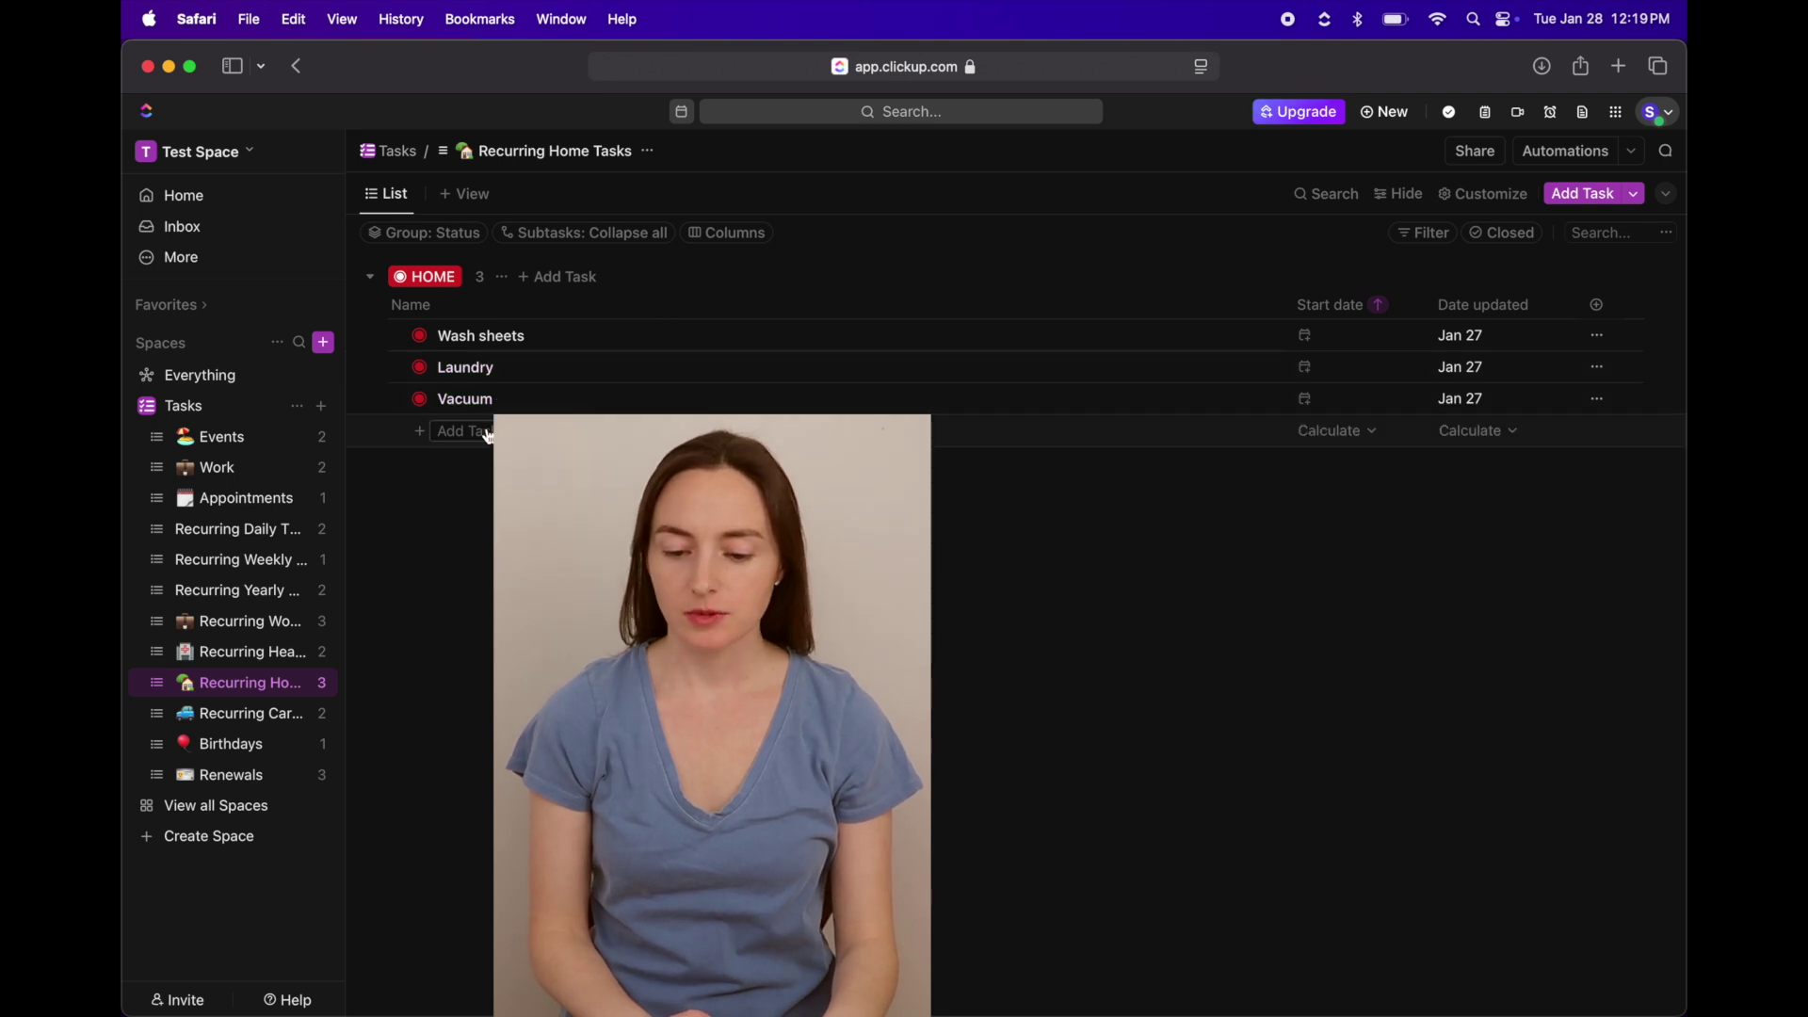
left_click(1315, 344)
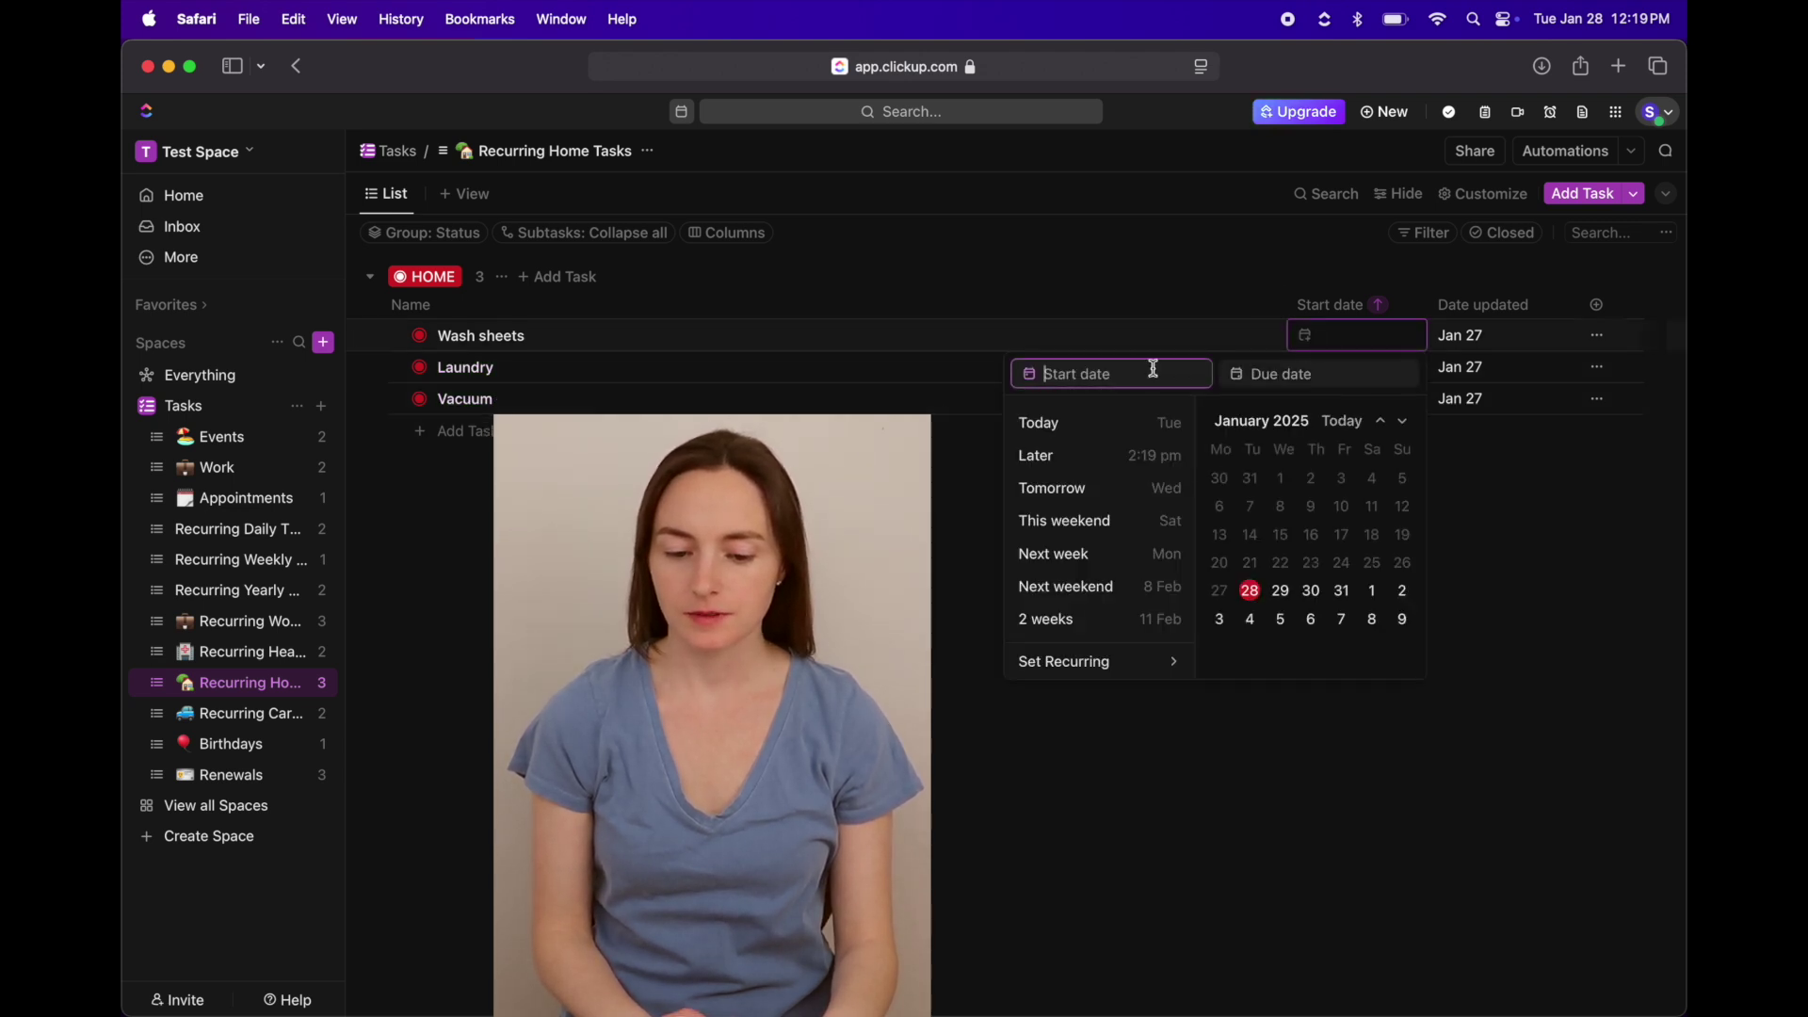
left_click(1282, 590)
- Make the Wash sheets task recur on a custom schedule, every 2 weeks when complete, and save the recurrence
left_click(1093, 662)
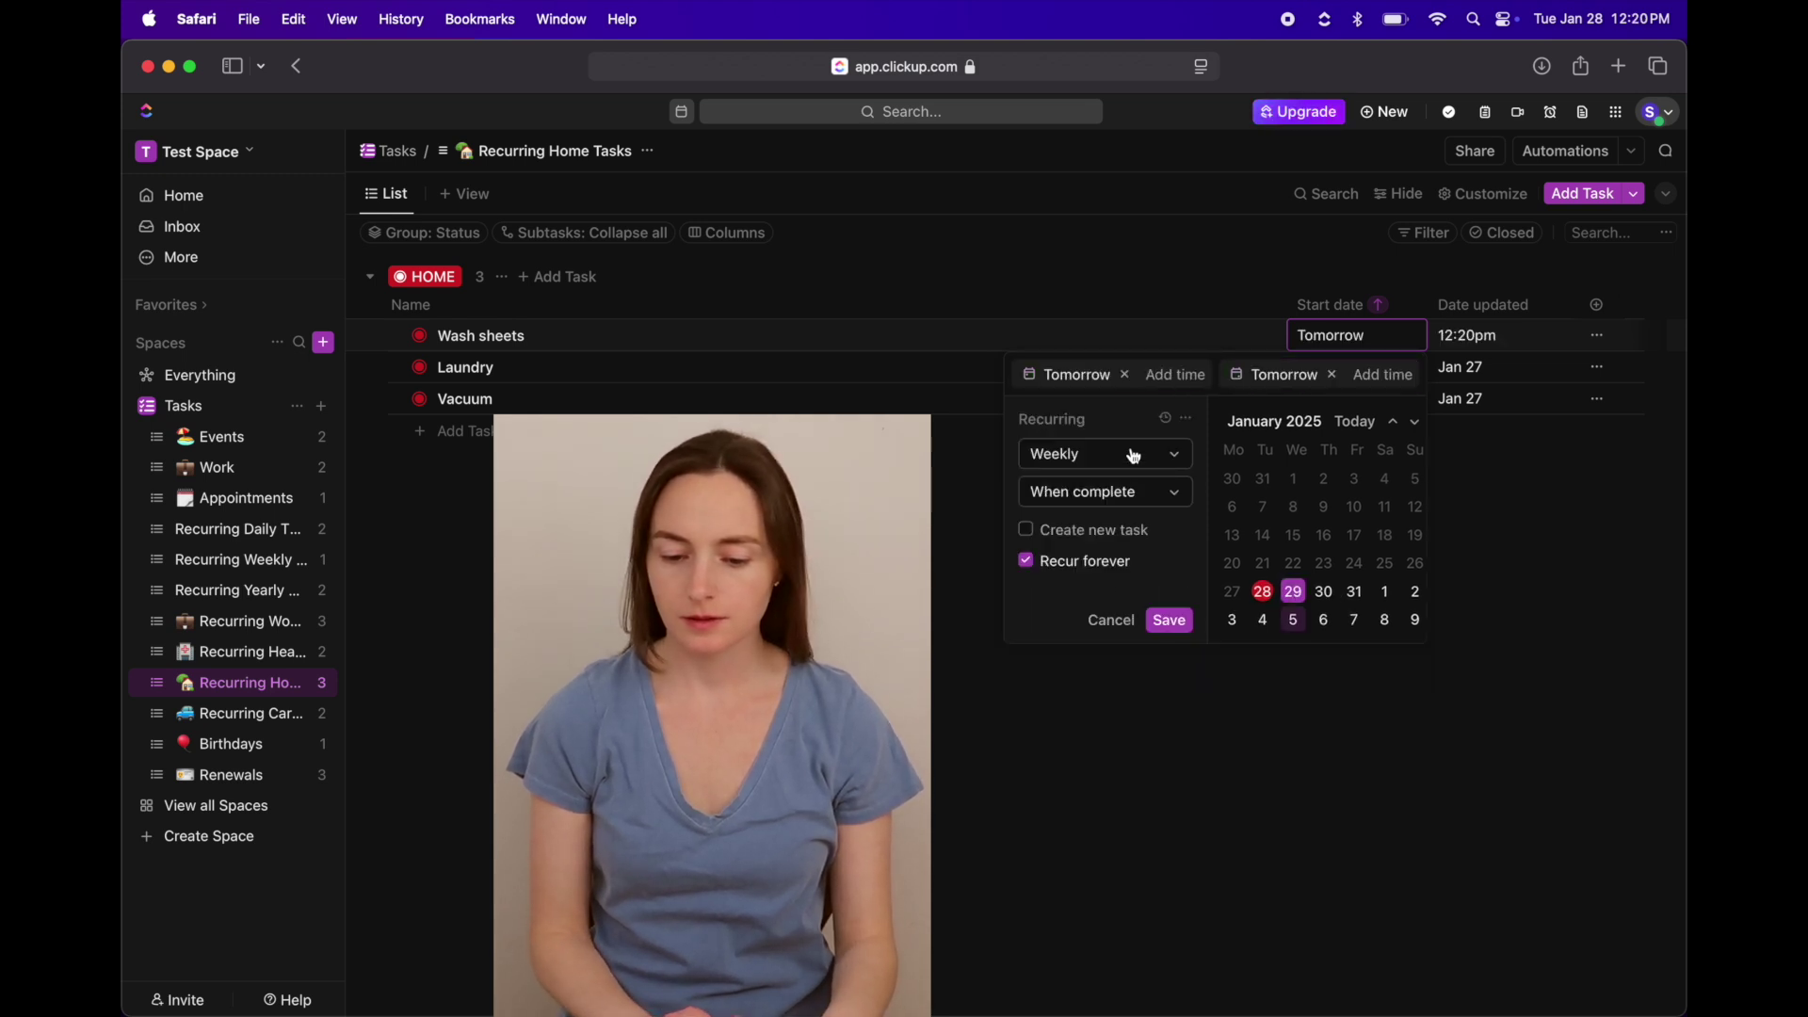
left_click(1134, 457)
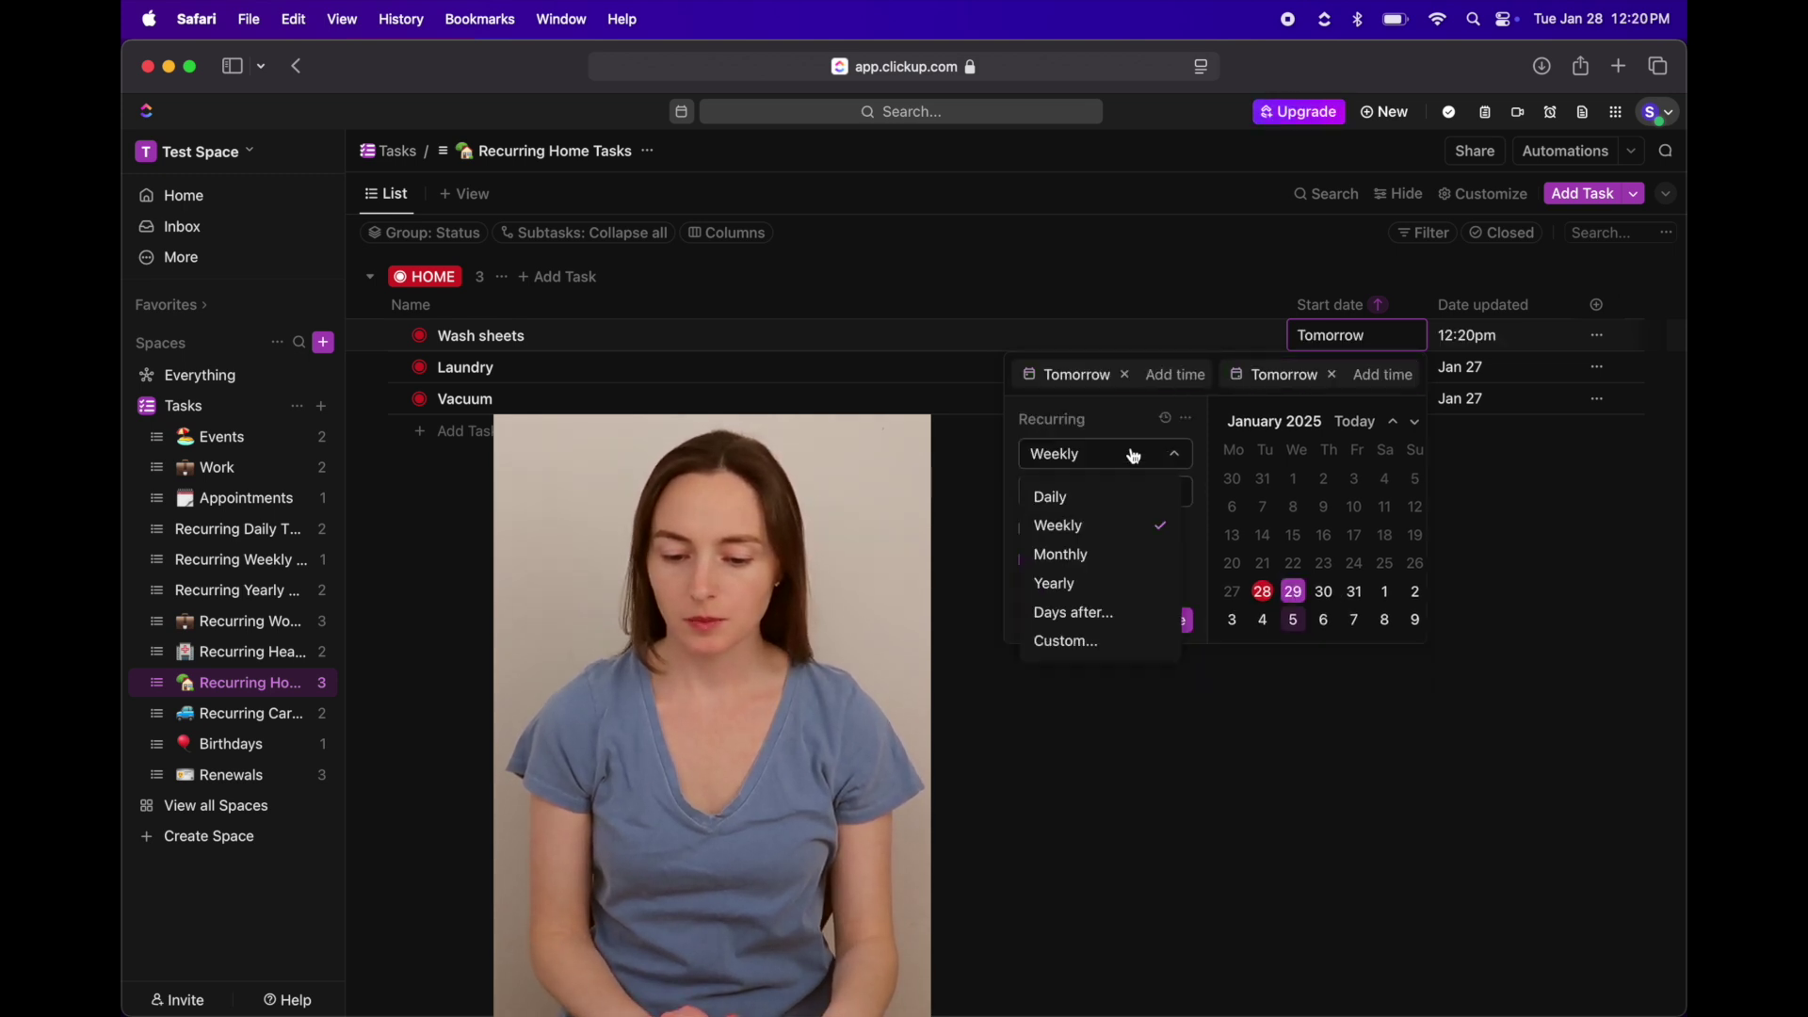
left_click(1101, 644)
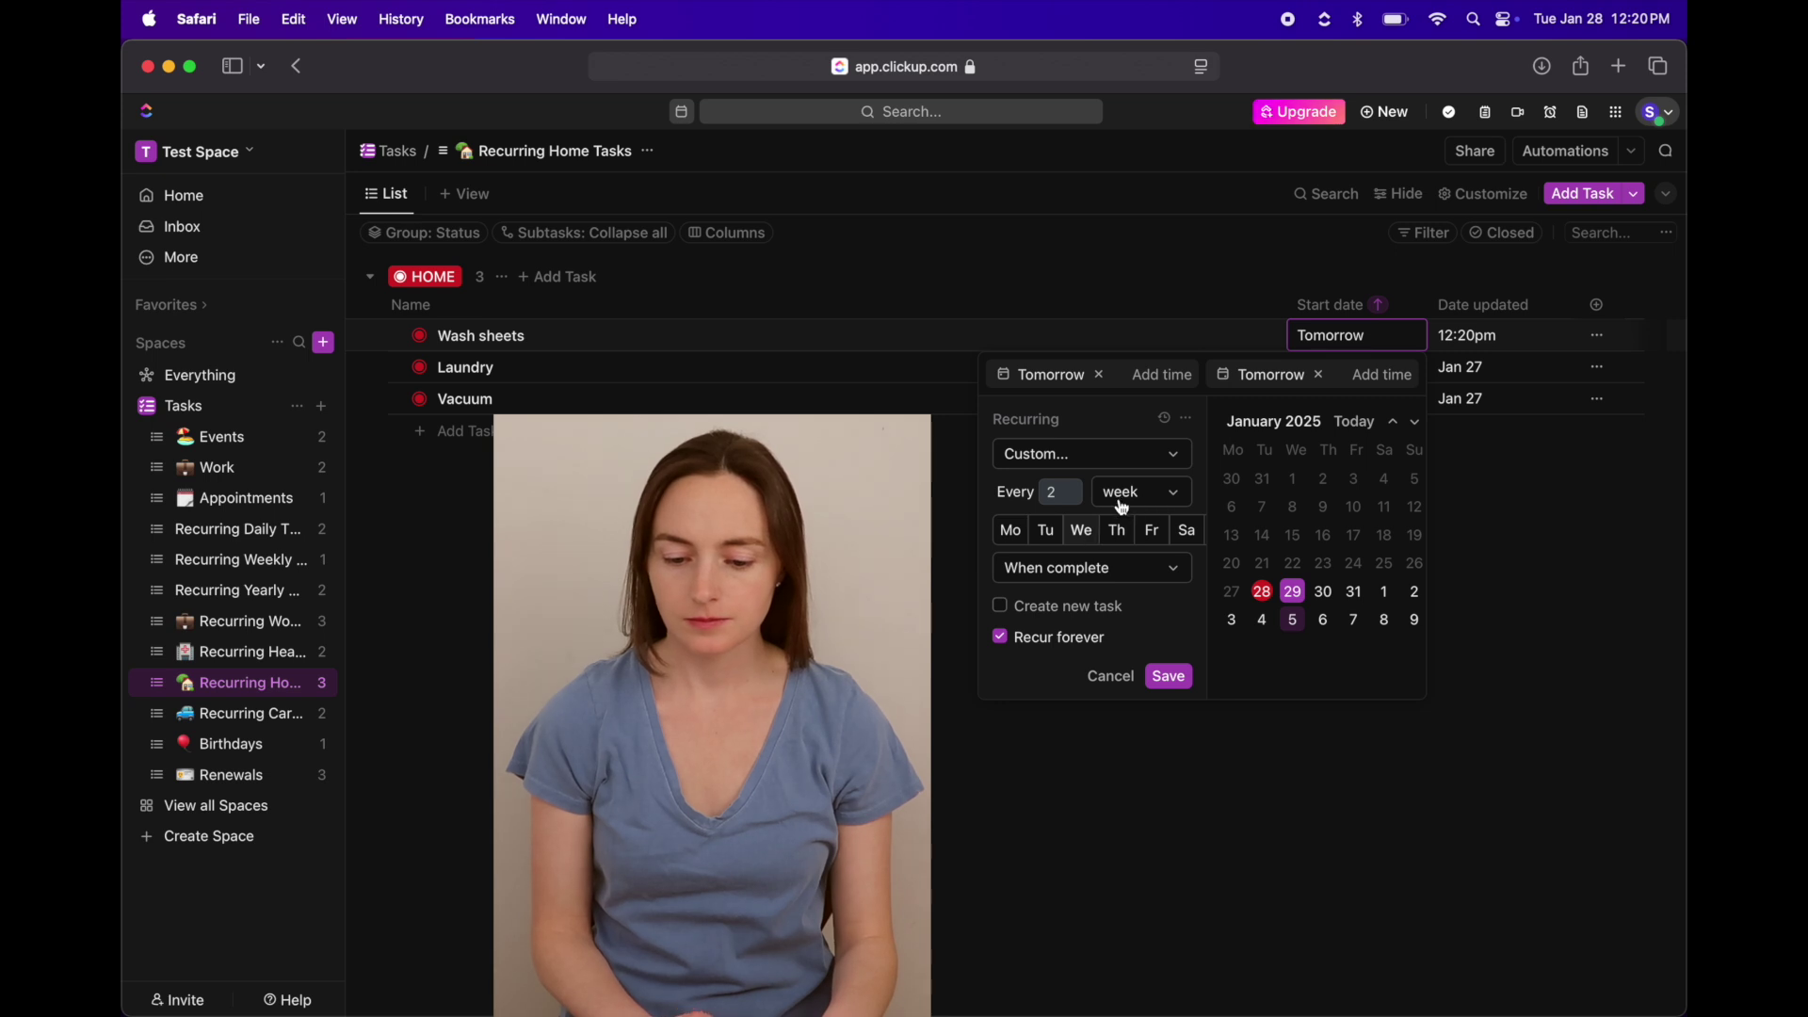
left_click(1154, 496)
left_click(1167, 571)
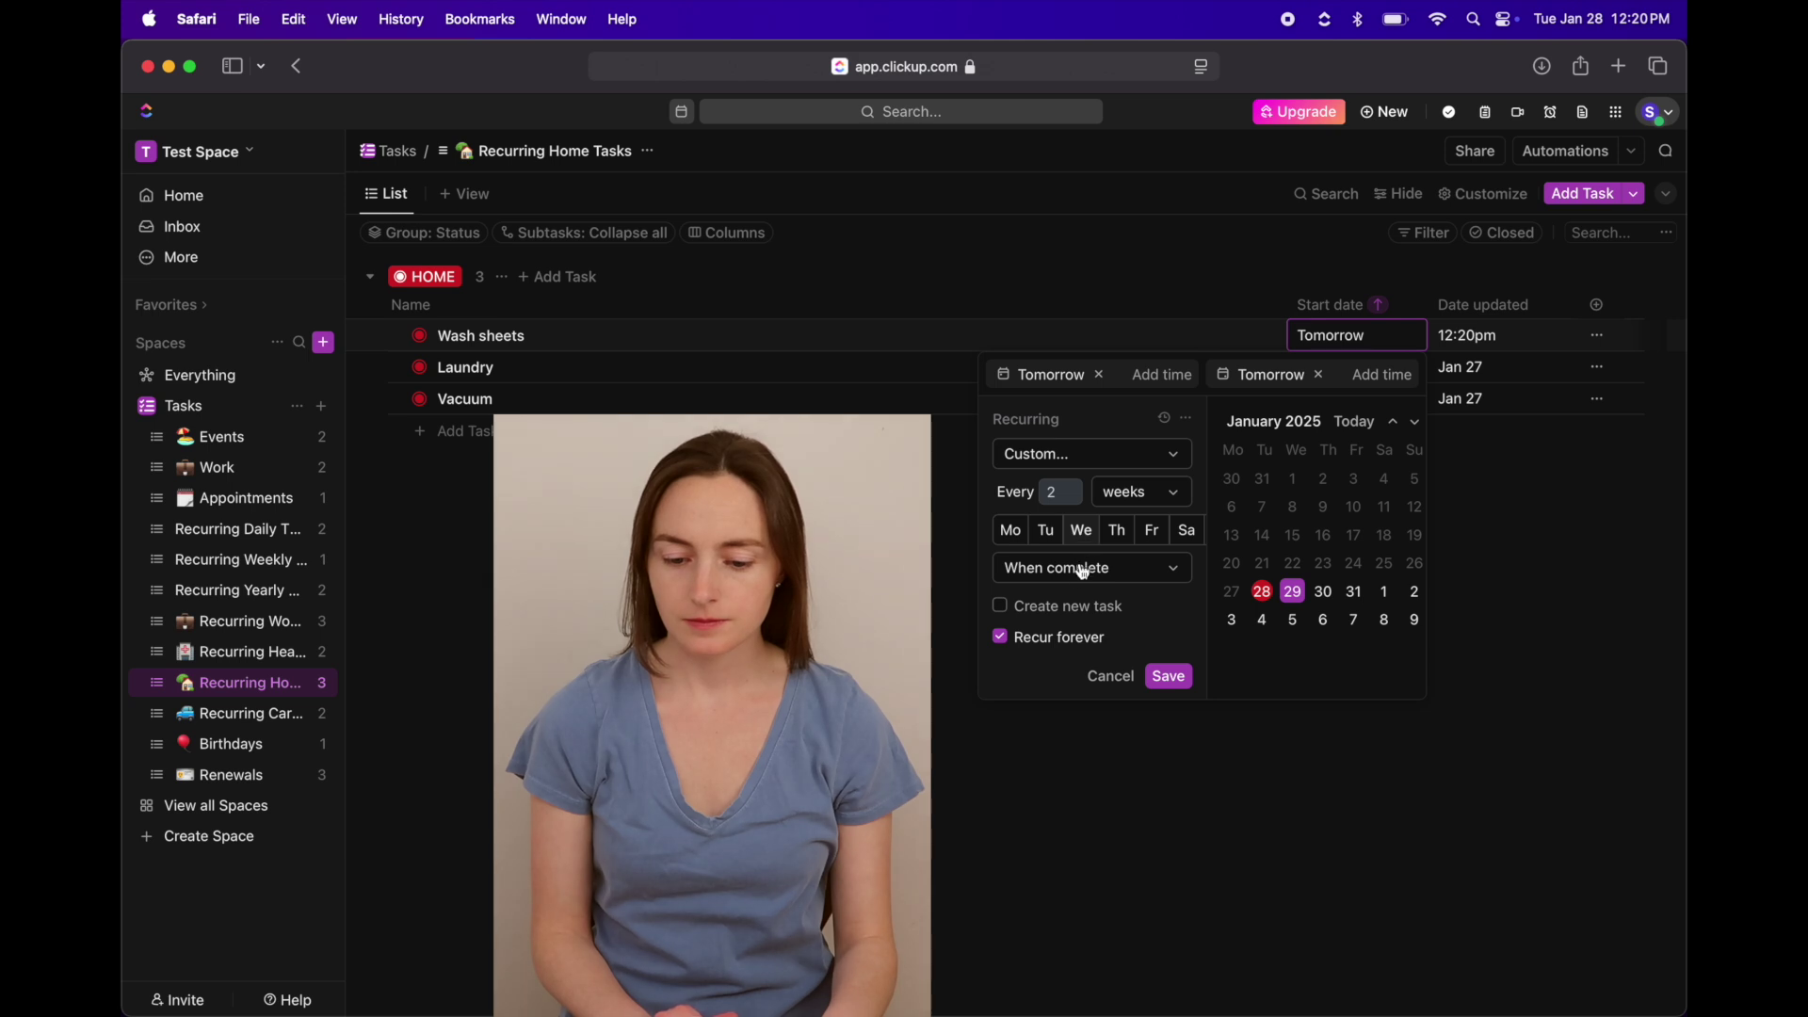
left_click(1169, 677)
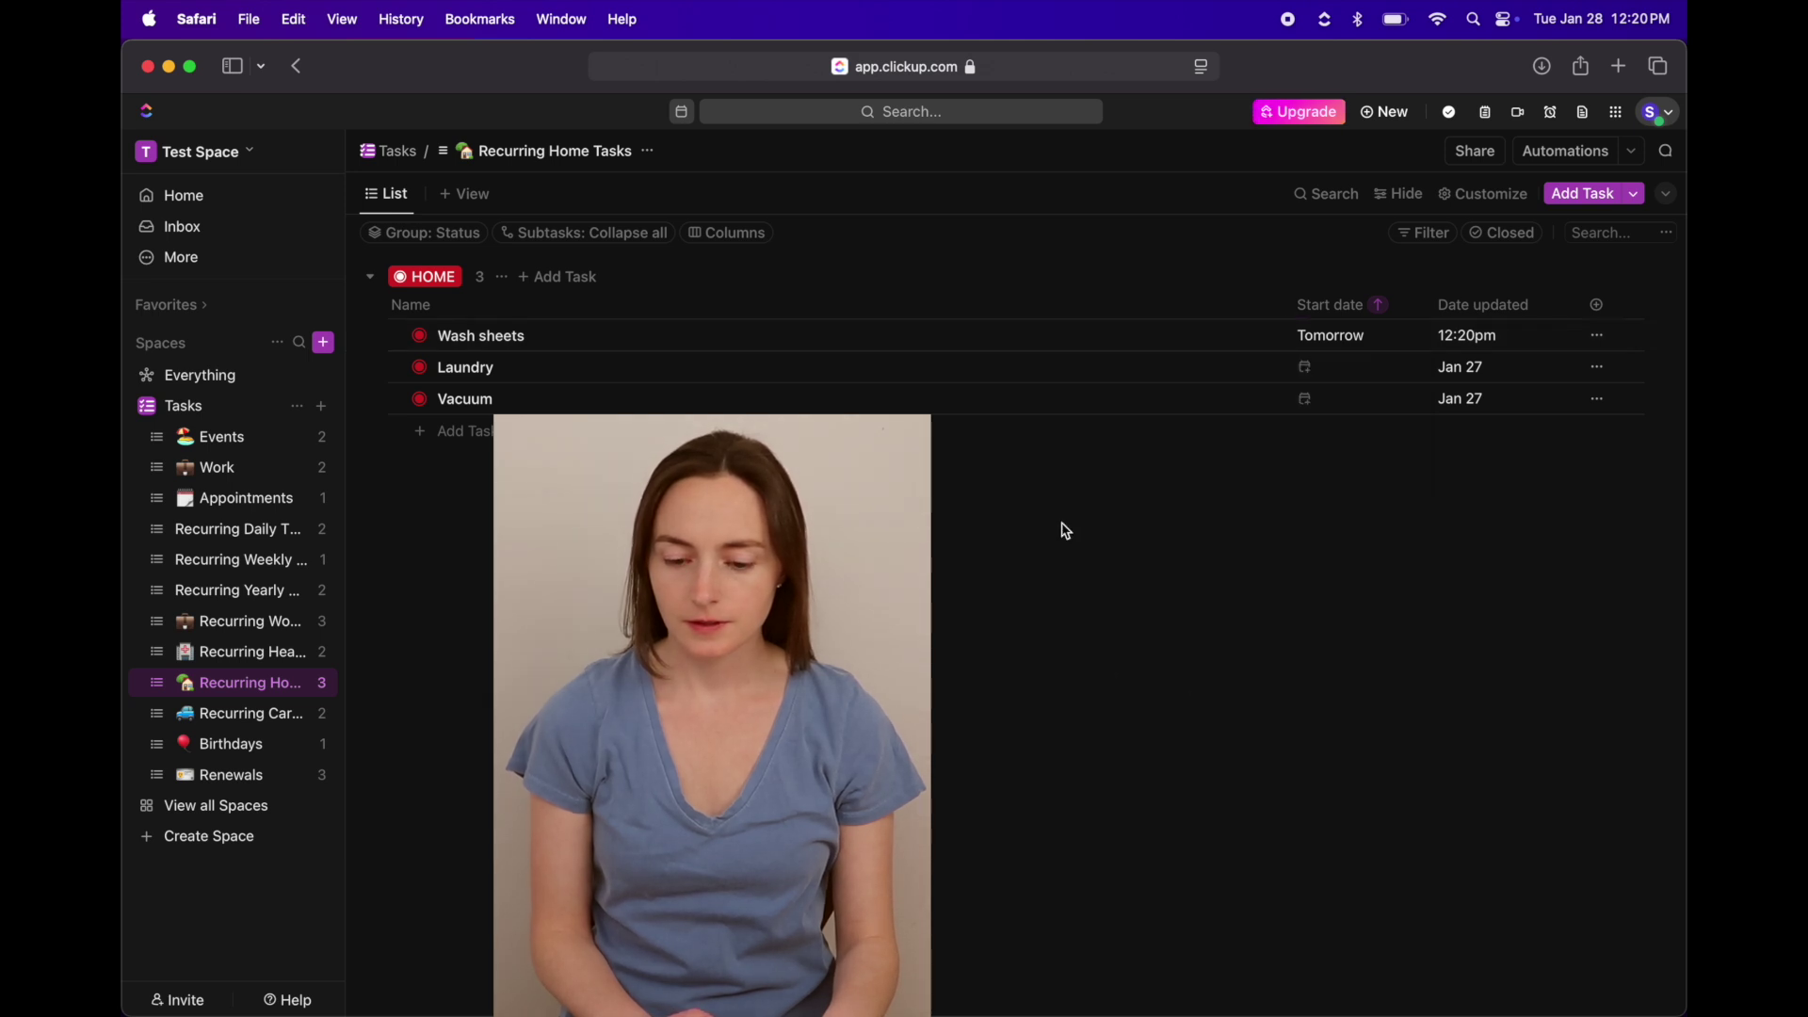
- Open the Recurring Car Tasks list and preview the description of the Renew car insurance / Add to car task
left_click(240, 713)
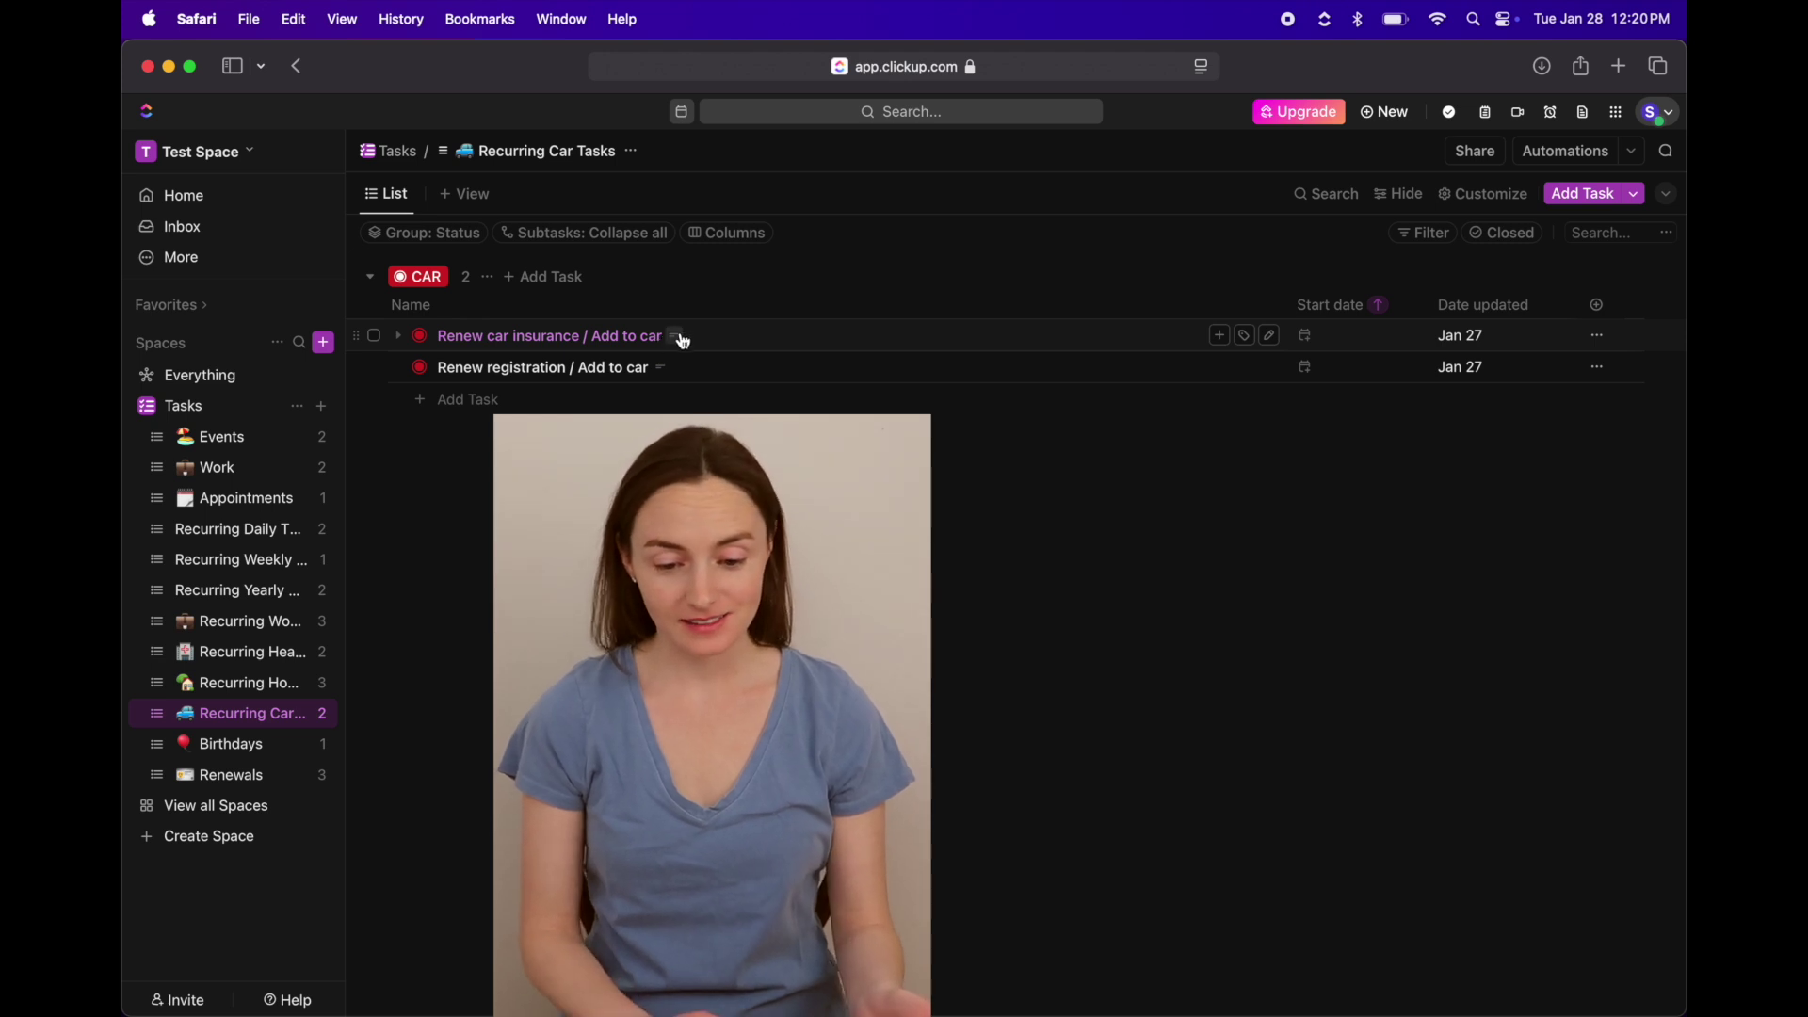
mouse_move(678, 339)
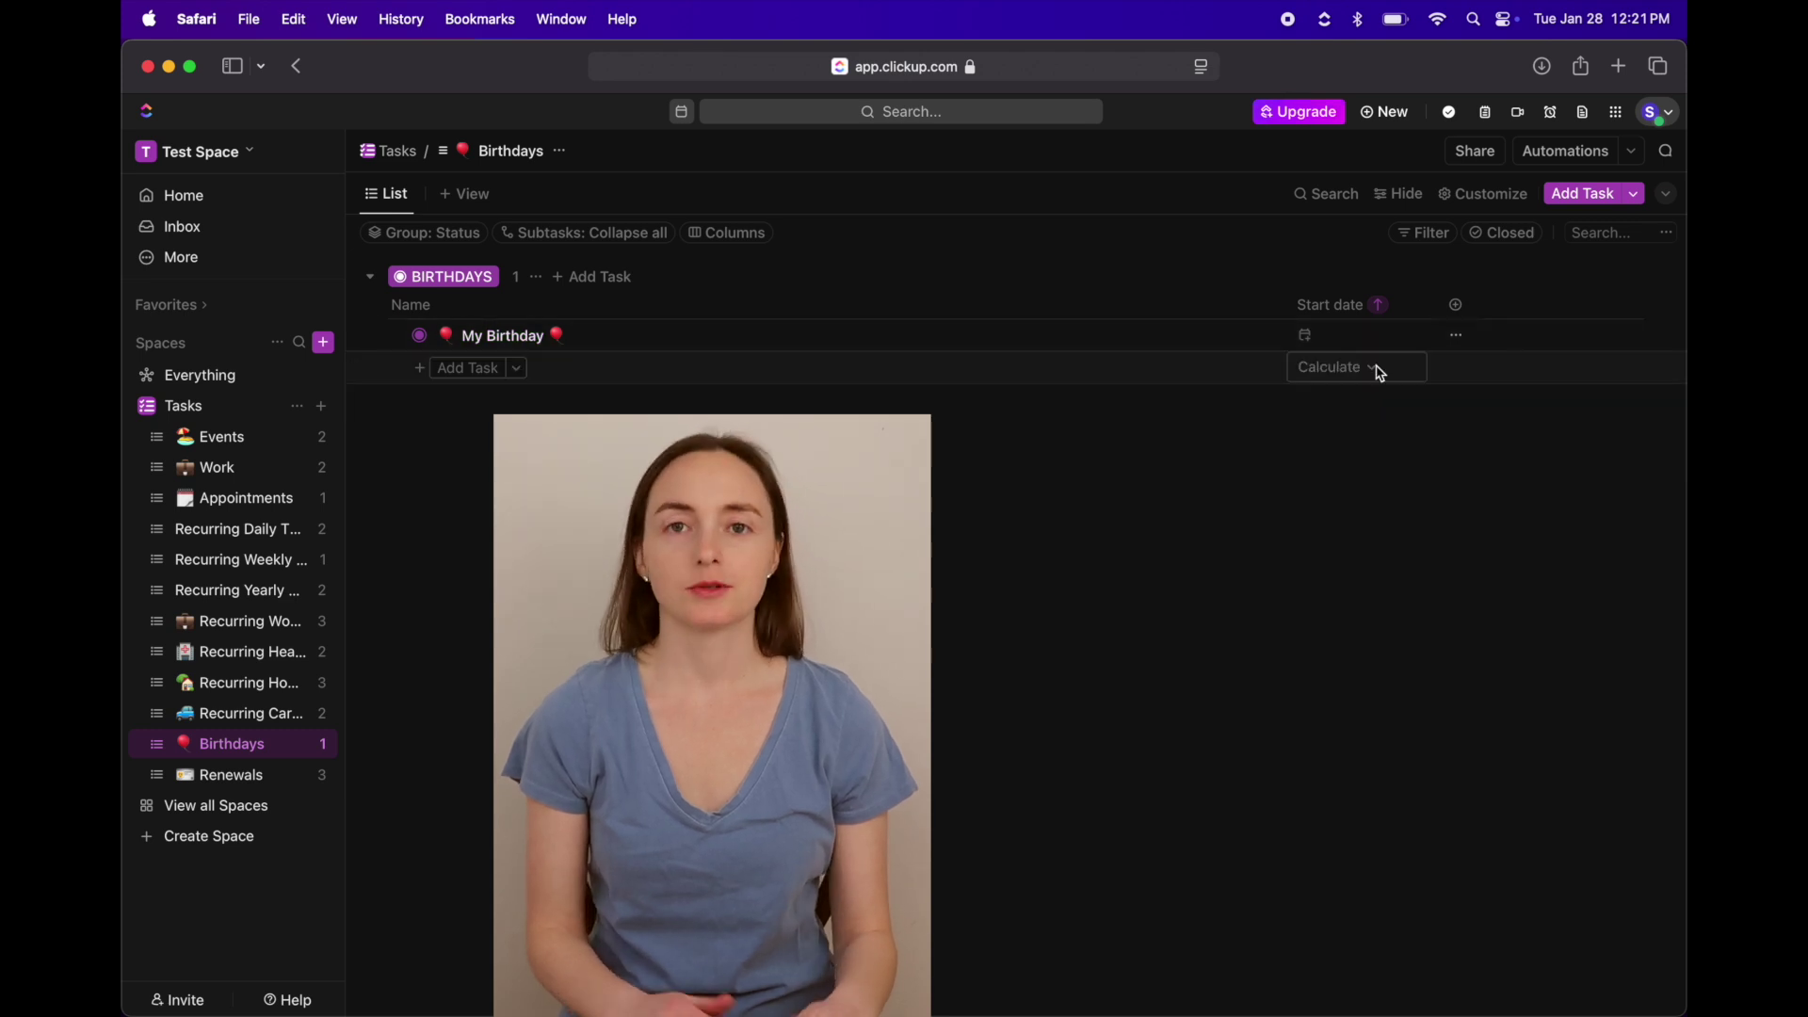
- Set the My Birthday task's start and due dates to the birthday date and make it recur yearly
left_click(1310, 345)
left_click(1248, 534)
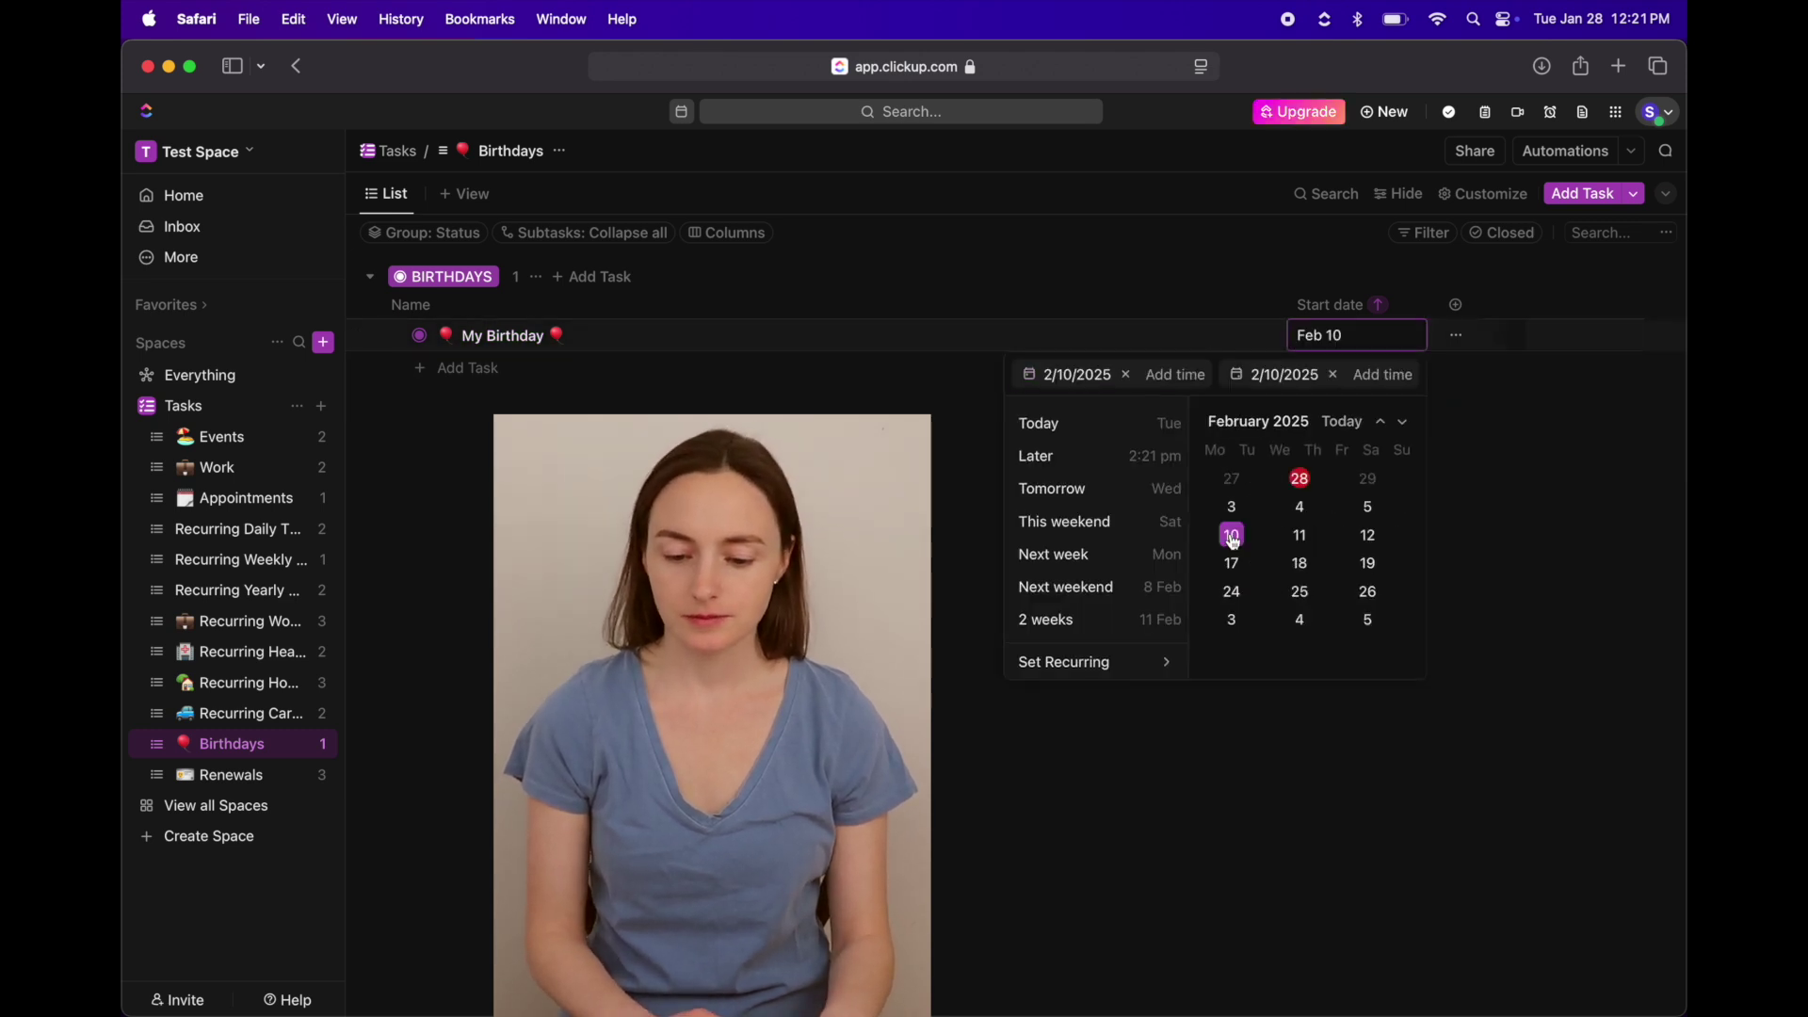
left_click(1109, 667)
left_click(1107, 462)
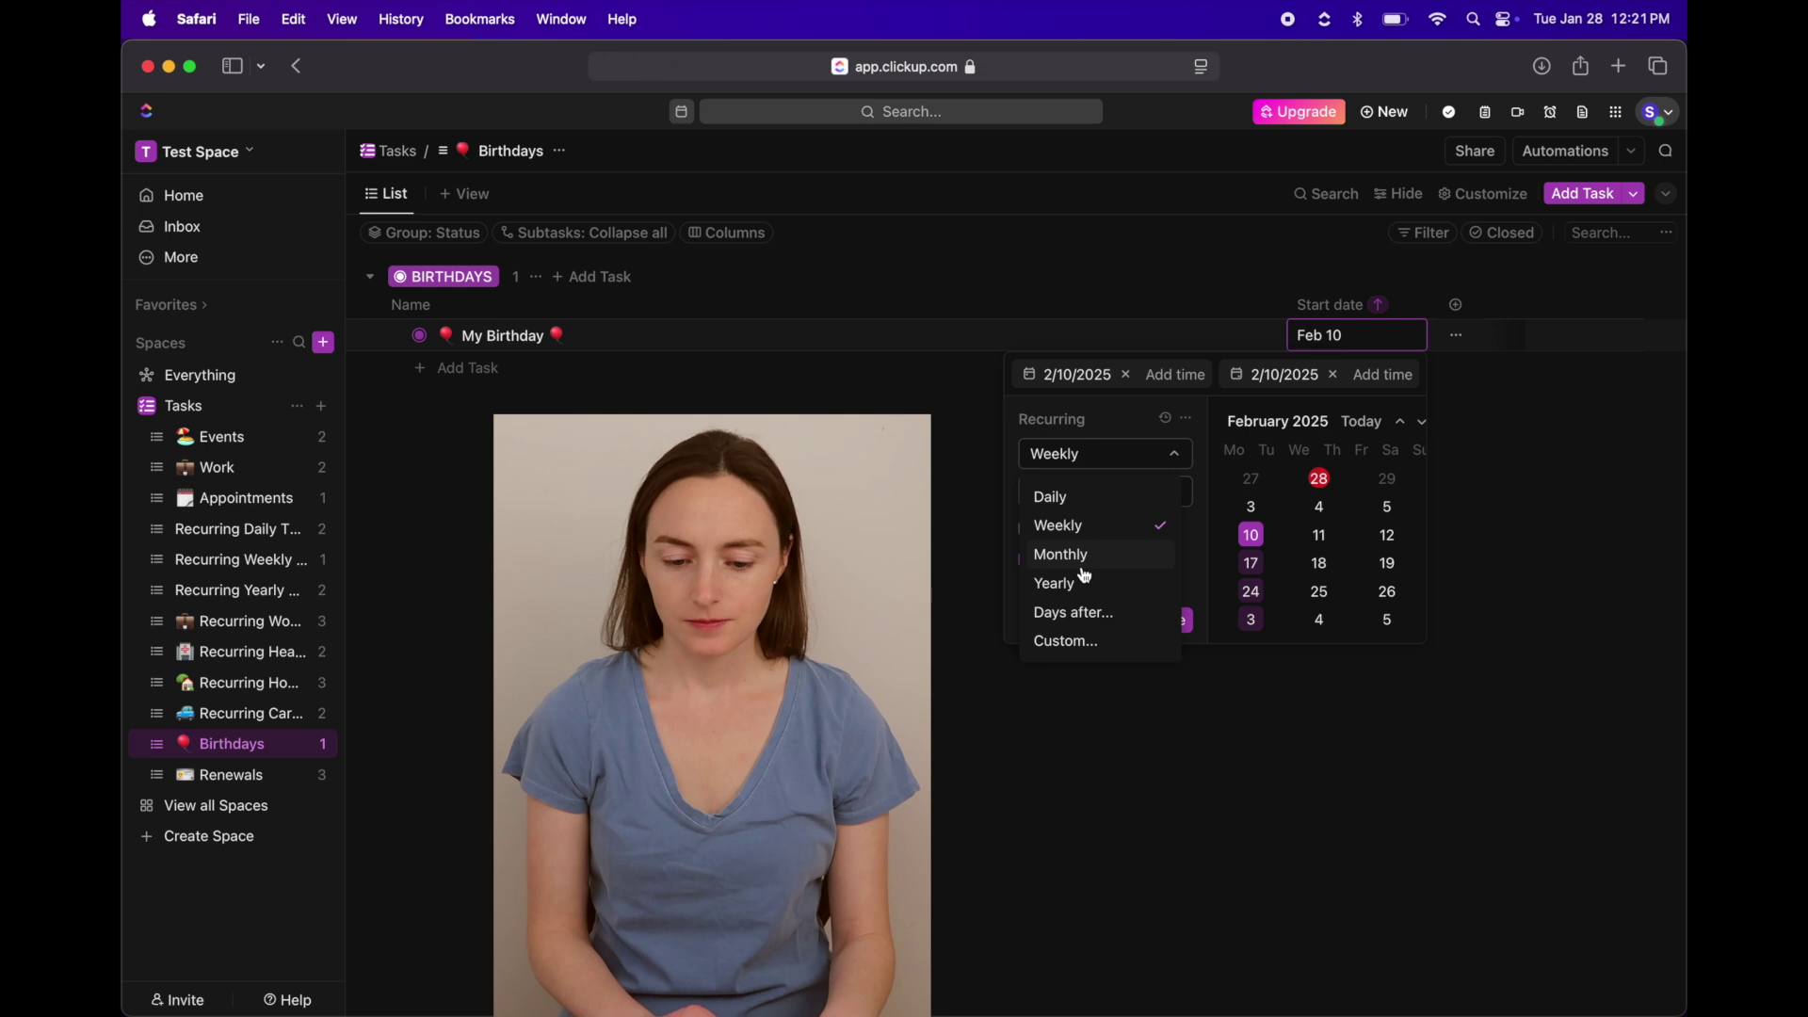
left_click(1056, 583)
left_click(1170, 623)
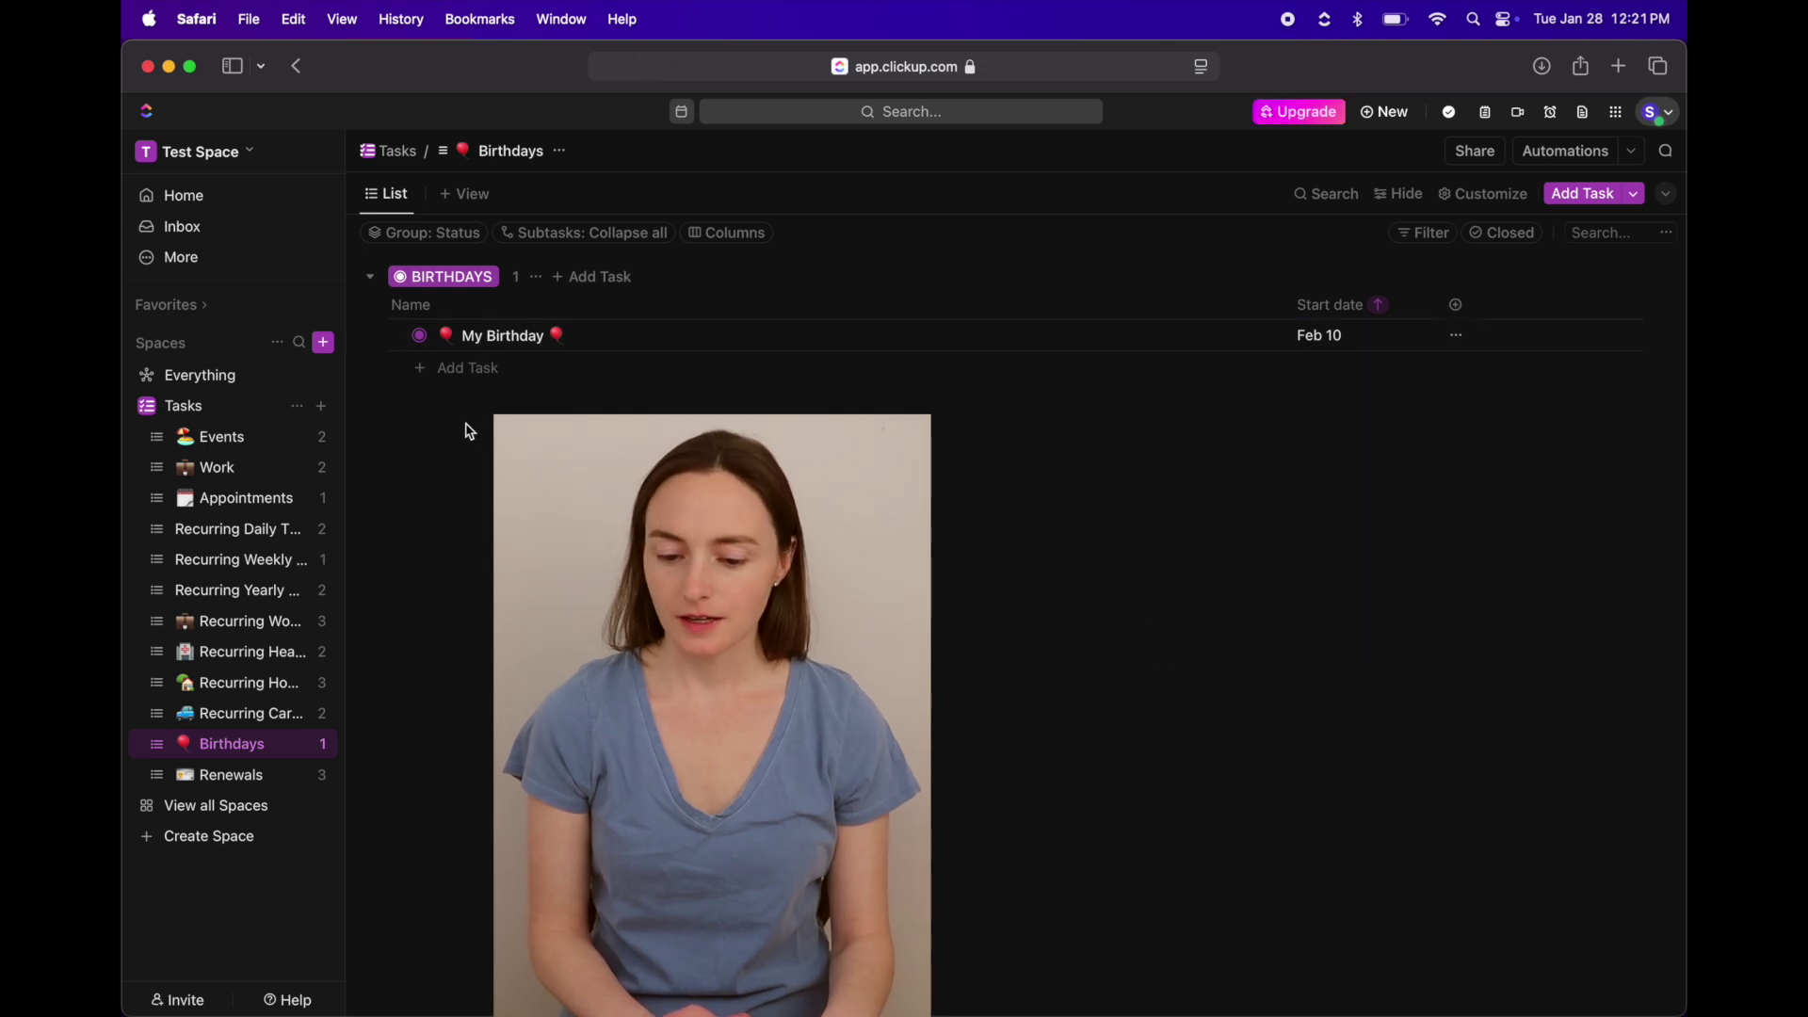
- Add a task named "🎈 Mom's birthday 🎈" to the Birthdays list, with a balloon emoji at each end, and save it
left_click(462, 370)
type("Mom's birt")
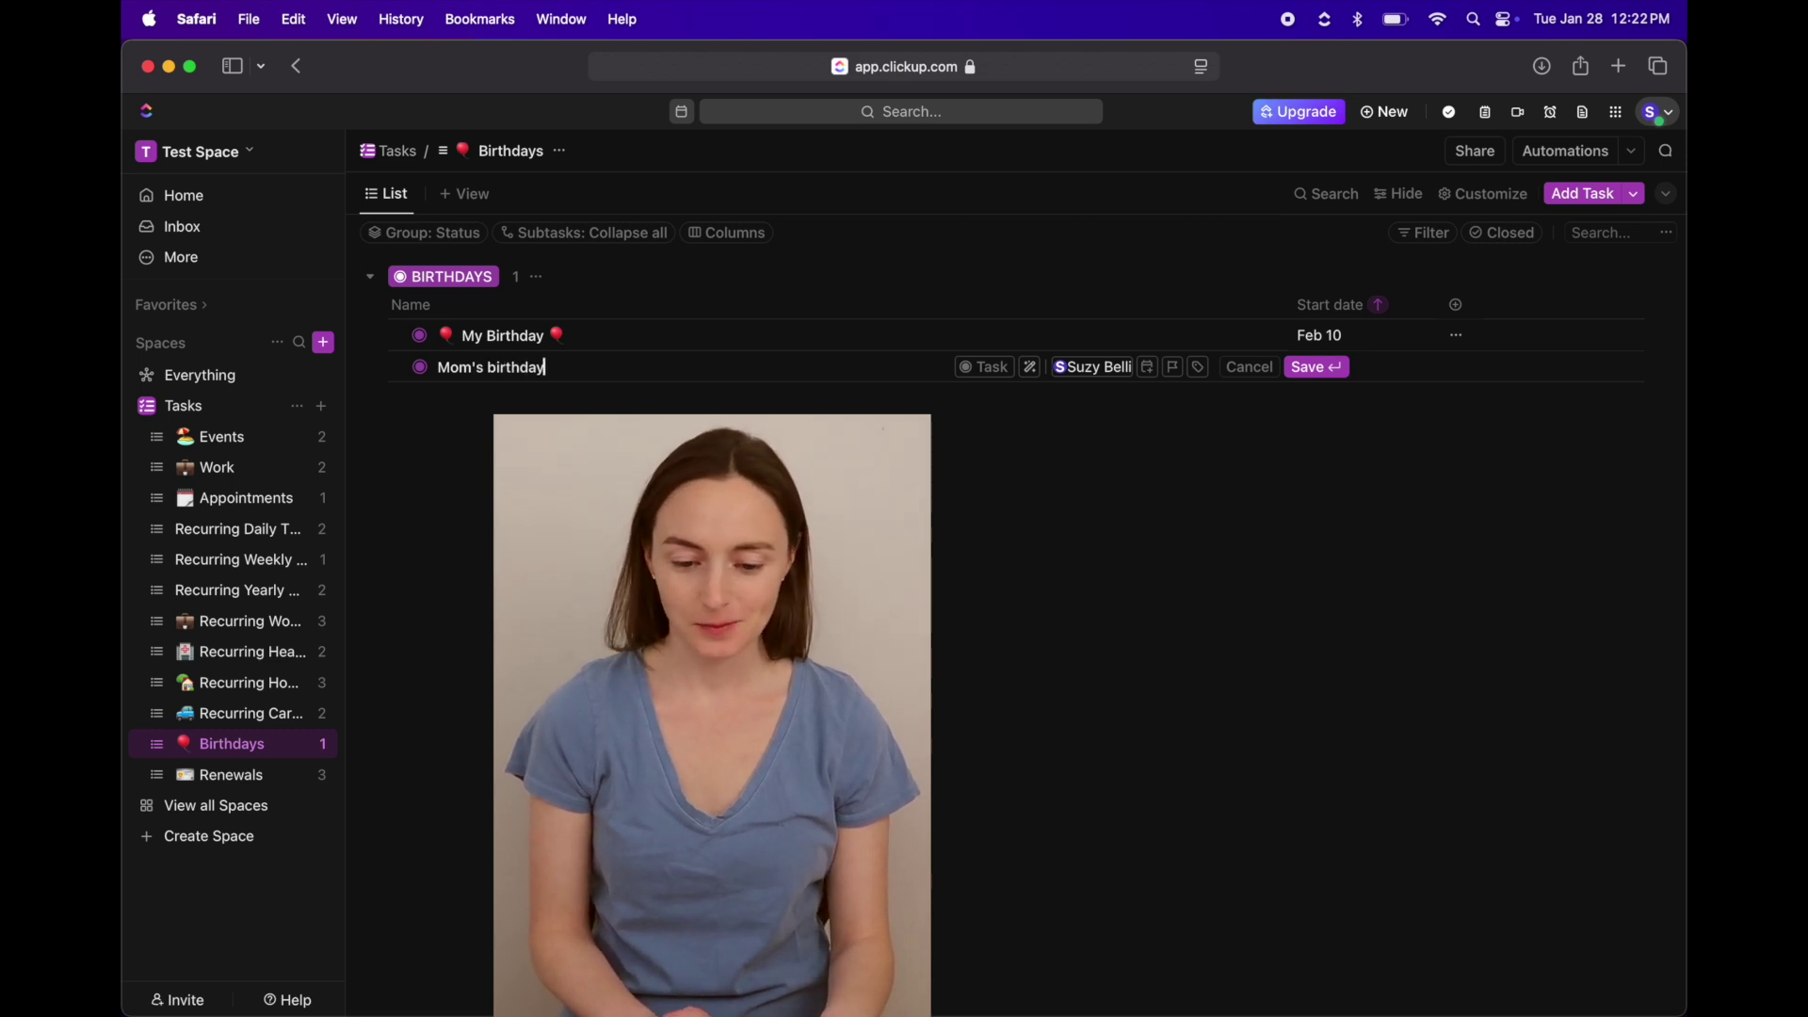
type("hday")
key("ctrl+super+space")
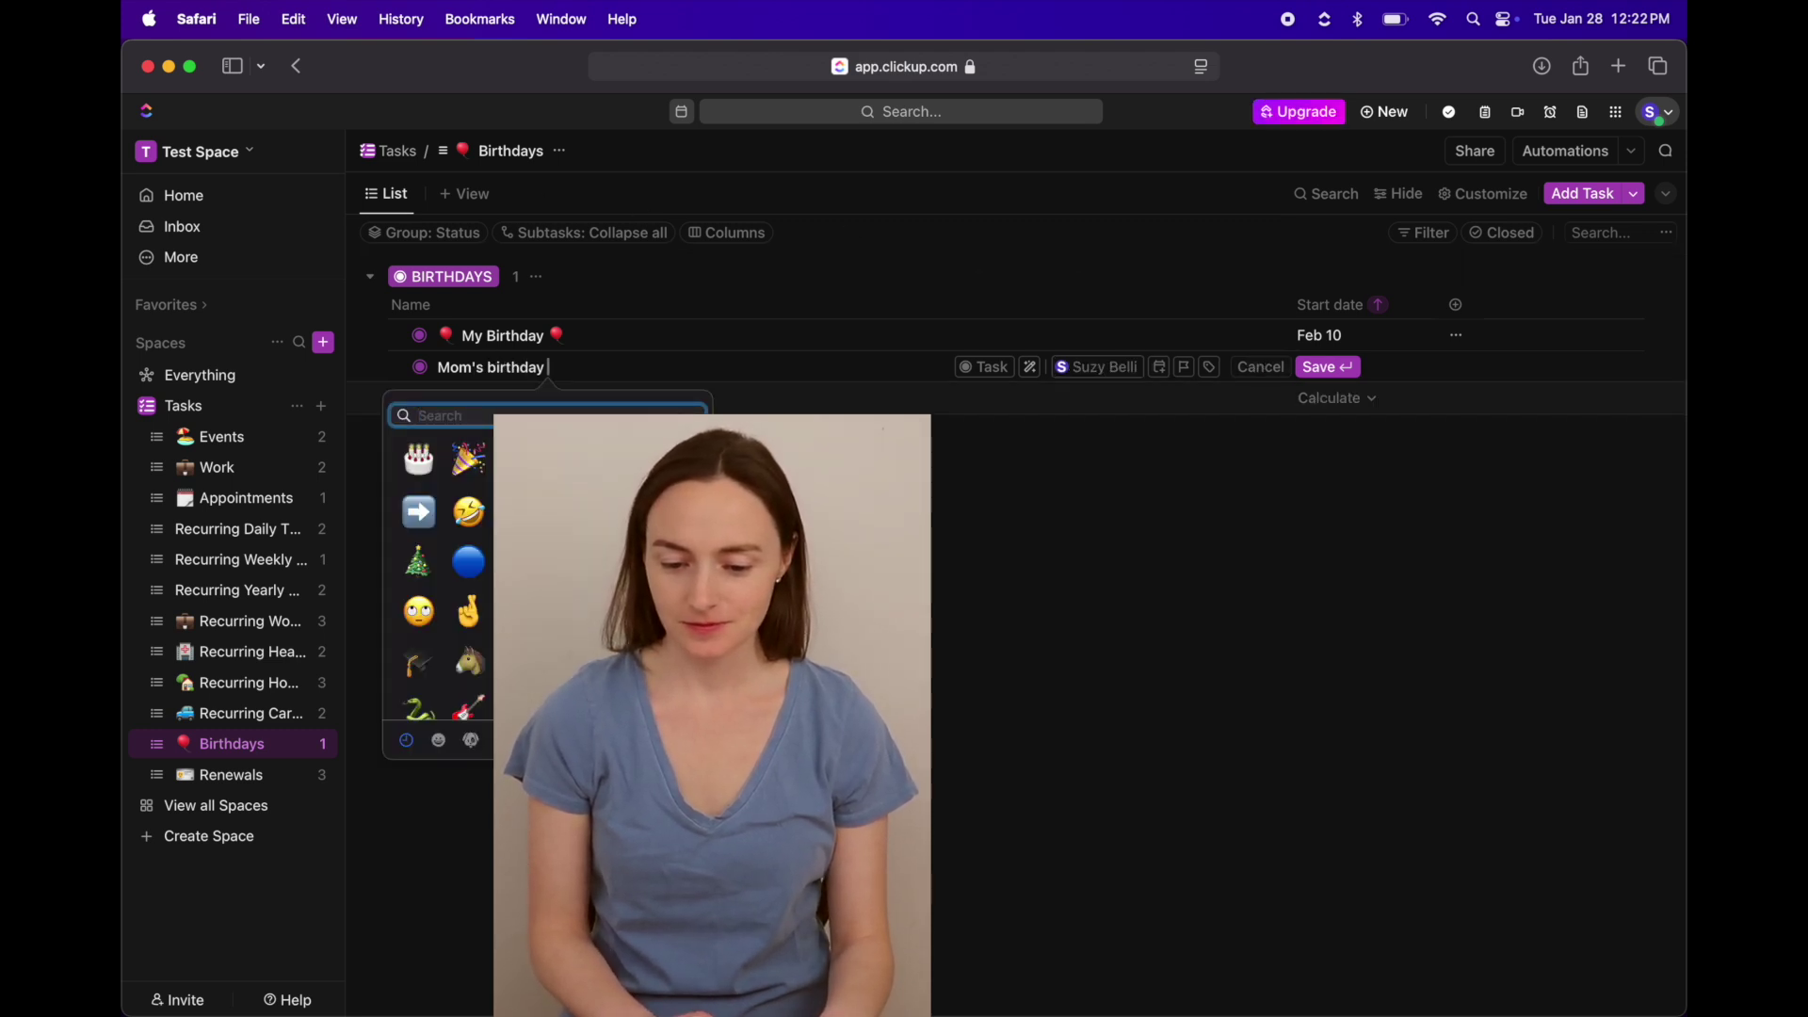
left_click(518, 459)
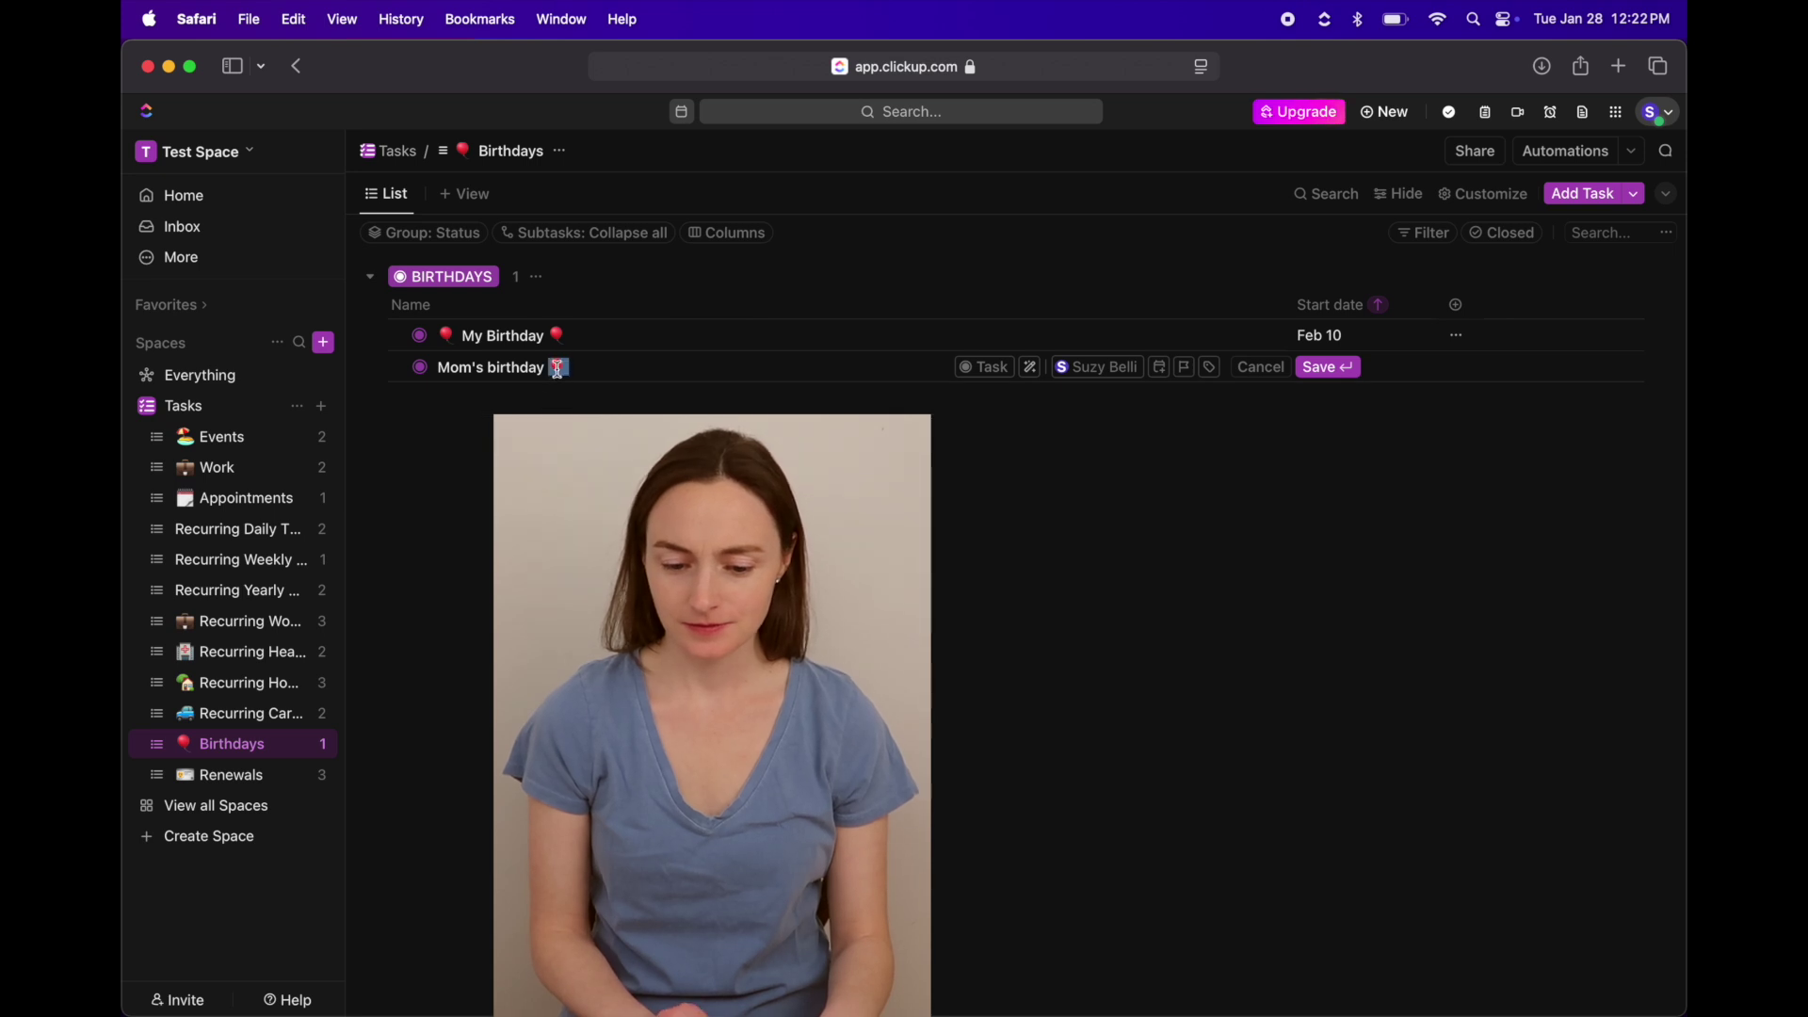
left_click(439, 368)
type("🎈")
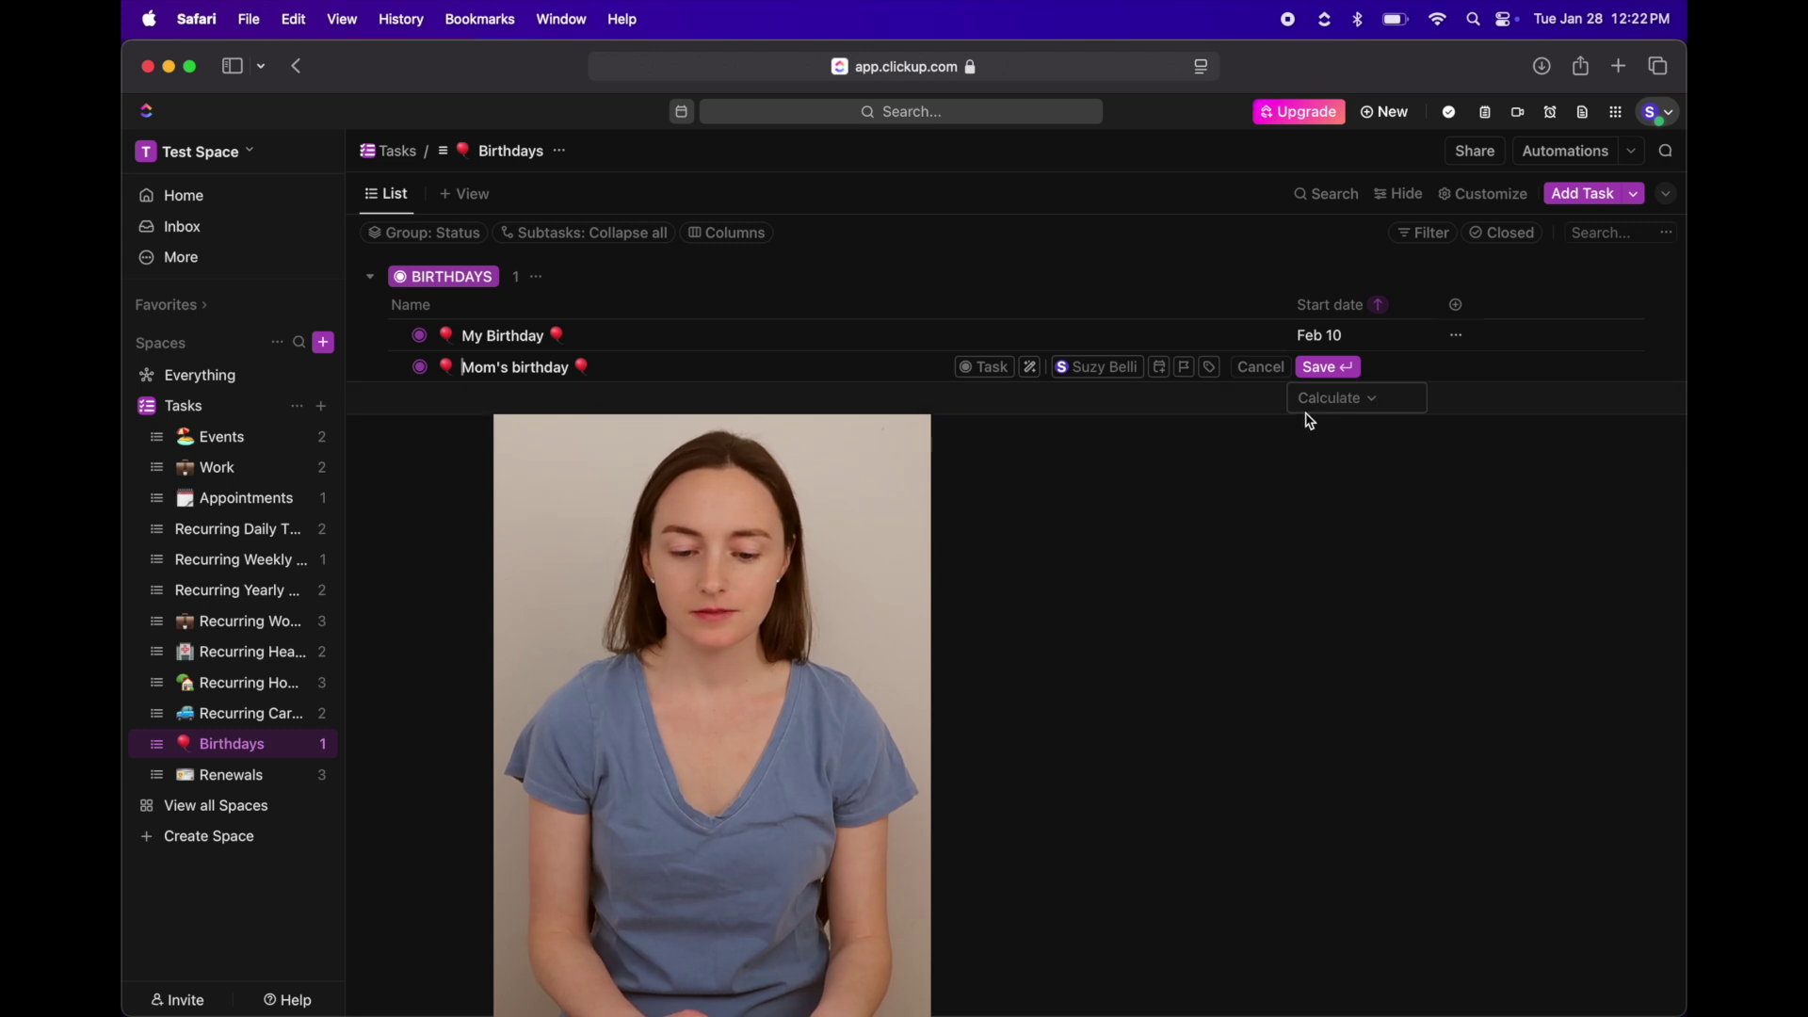
key("Return")
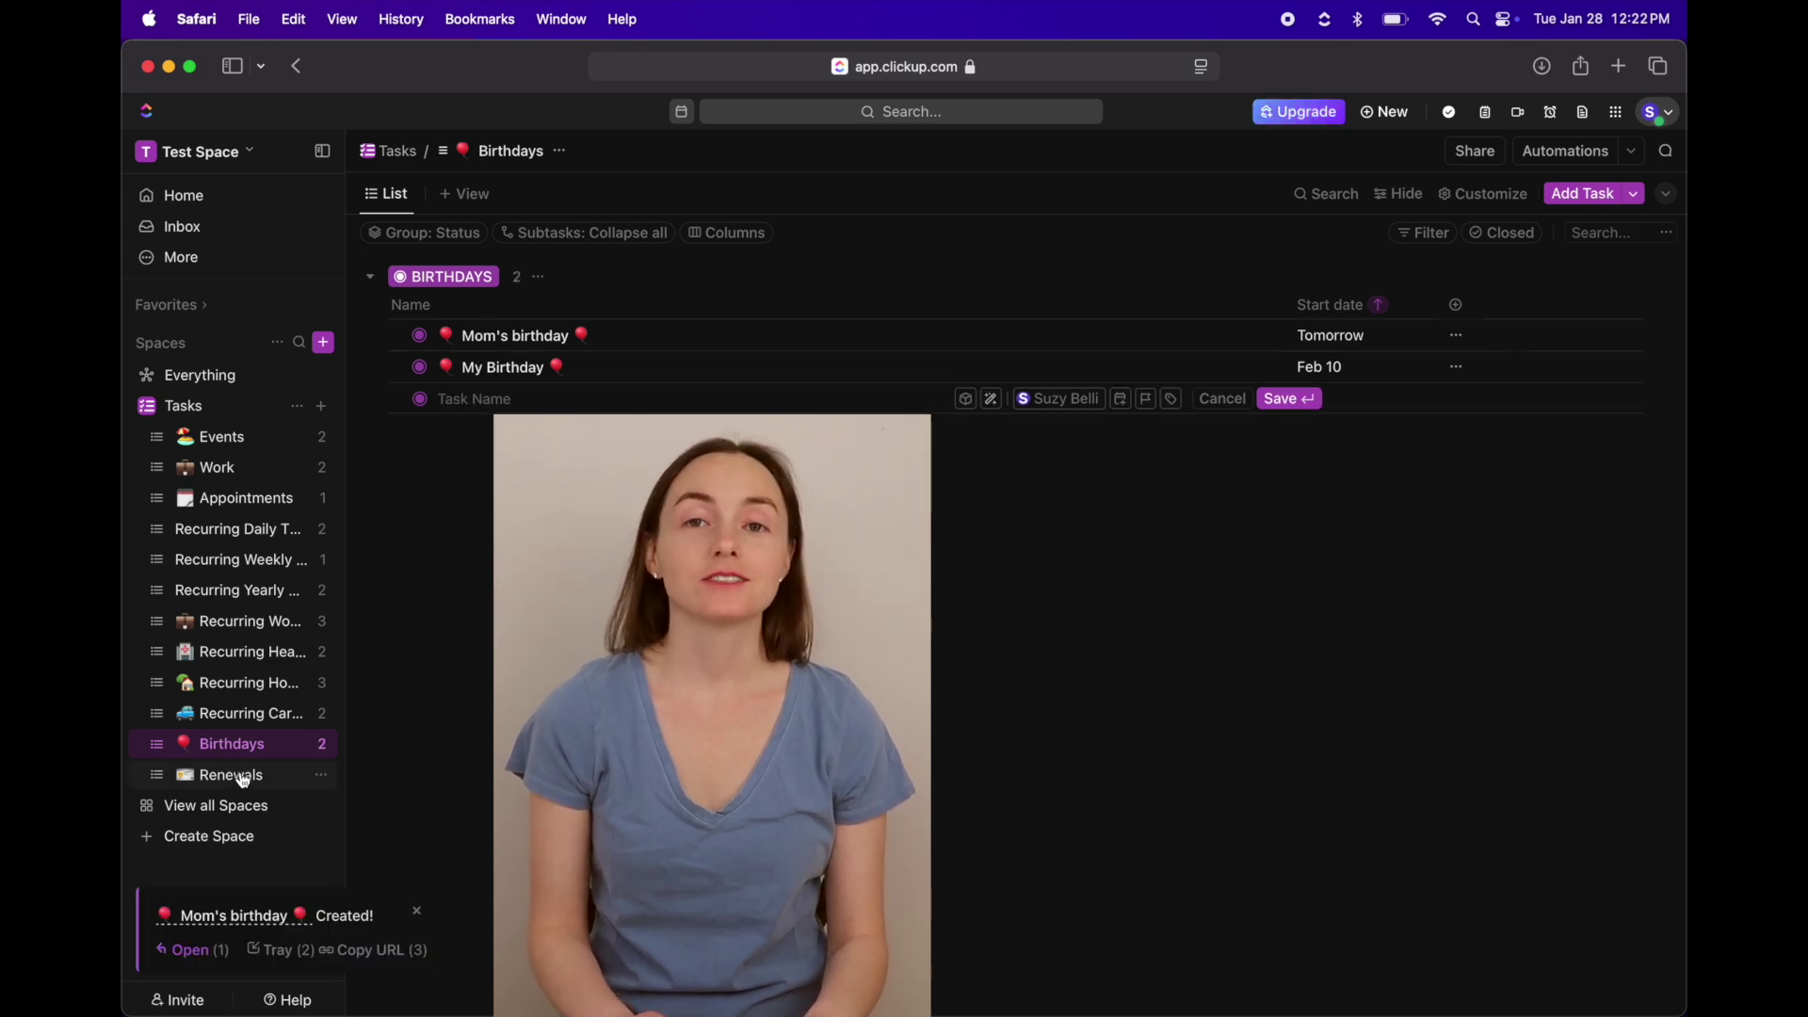
- Open the Renewals list and preview the description of the Renew Professional License task
left_click(237, 775)
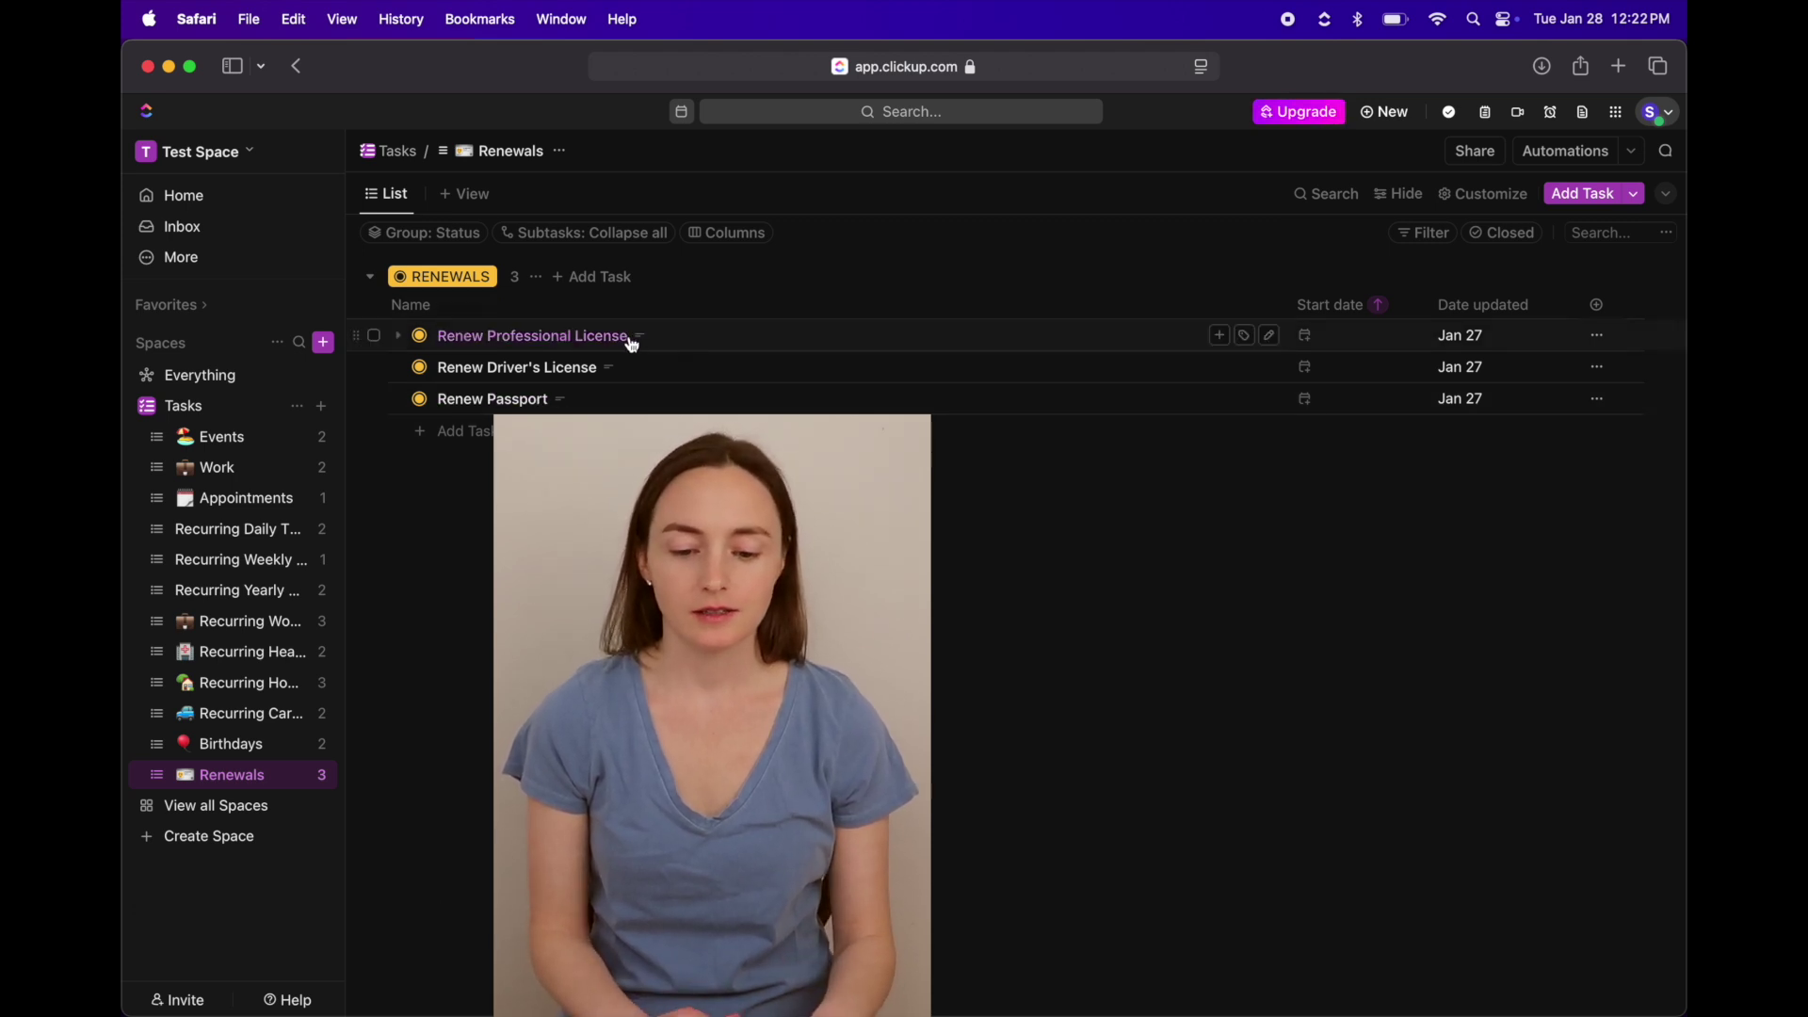
mouse_move(640, 336)
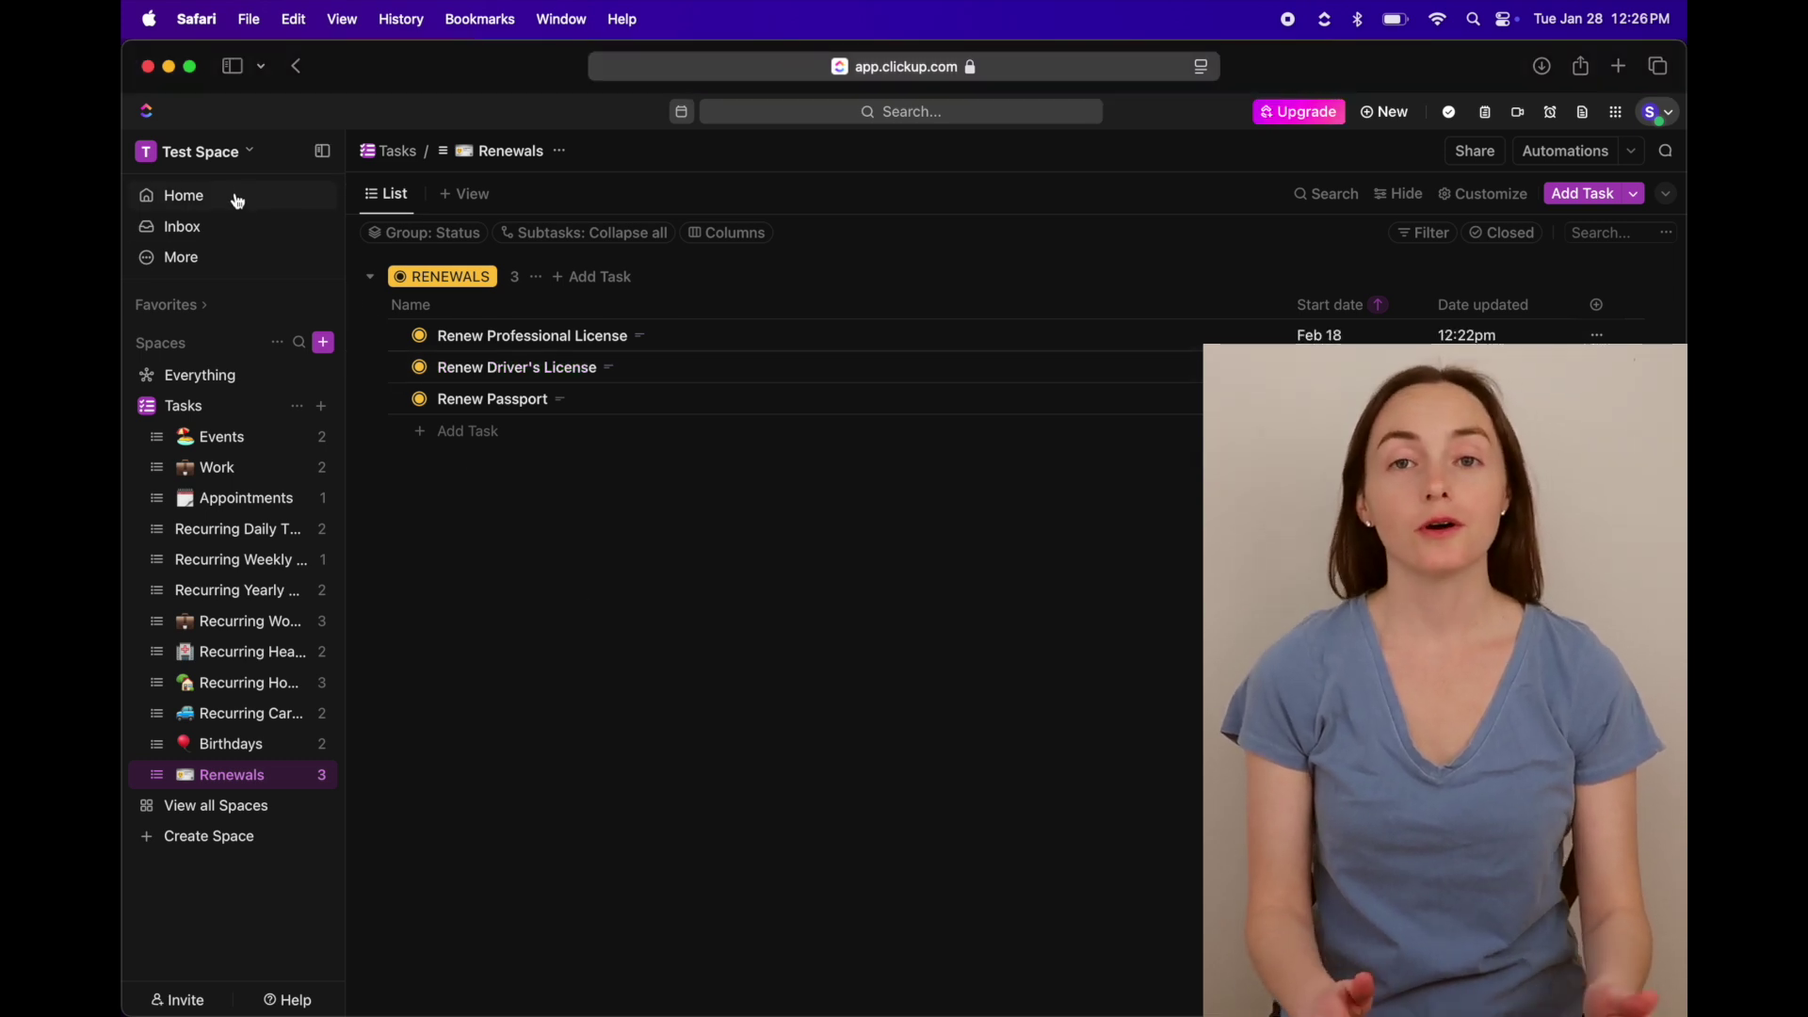
- Open the Home page's card management and remove the Recents, Agenda and My Work cards
left_click(238, 198)
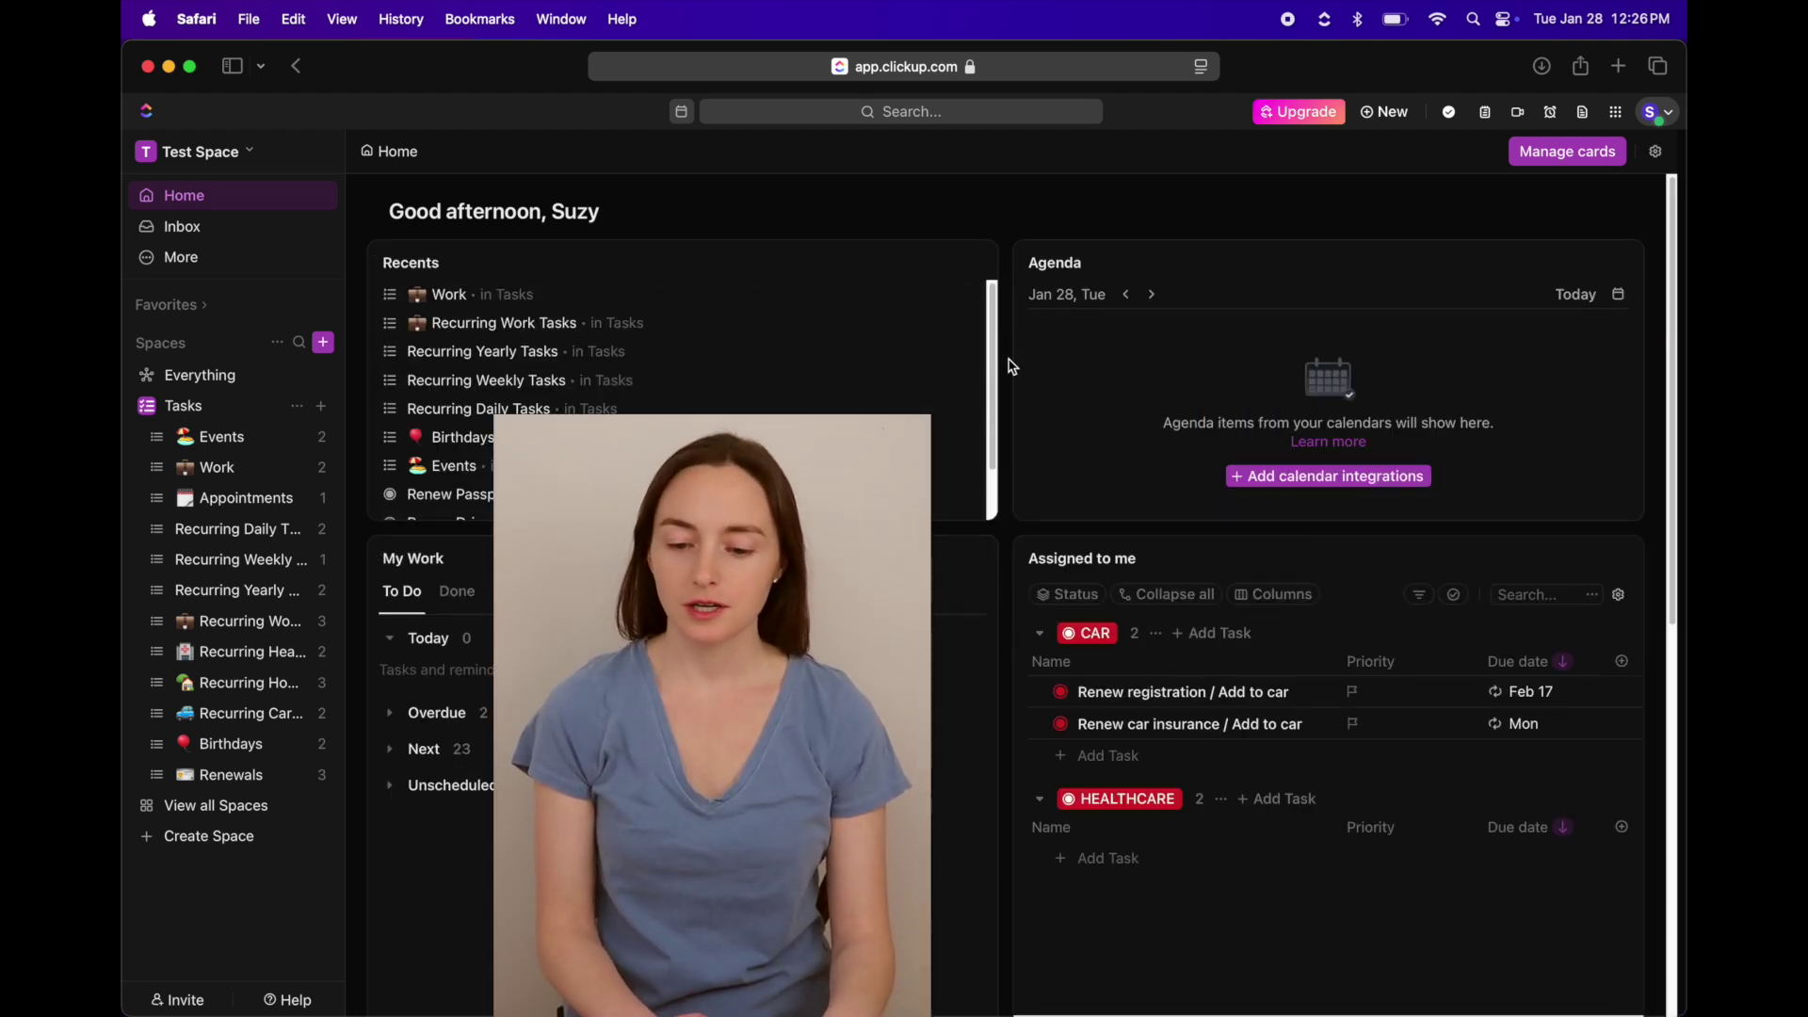
left_click(1574, 162)
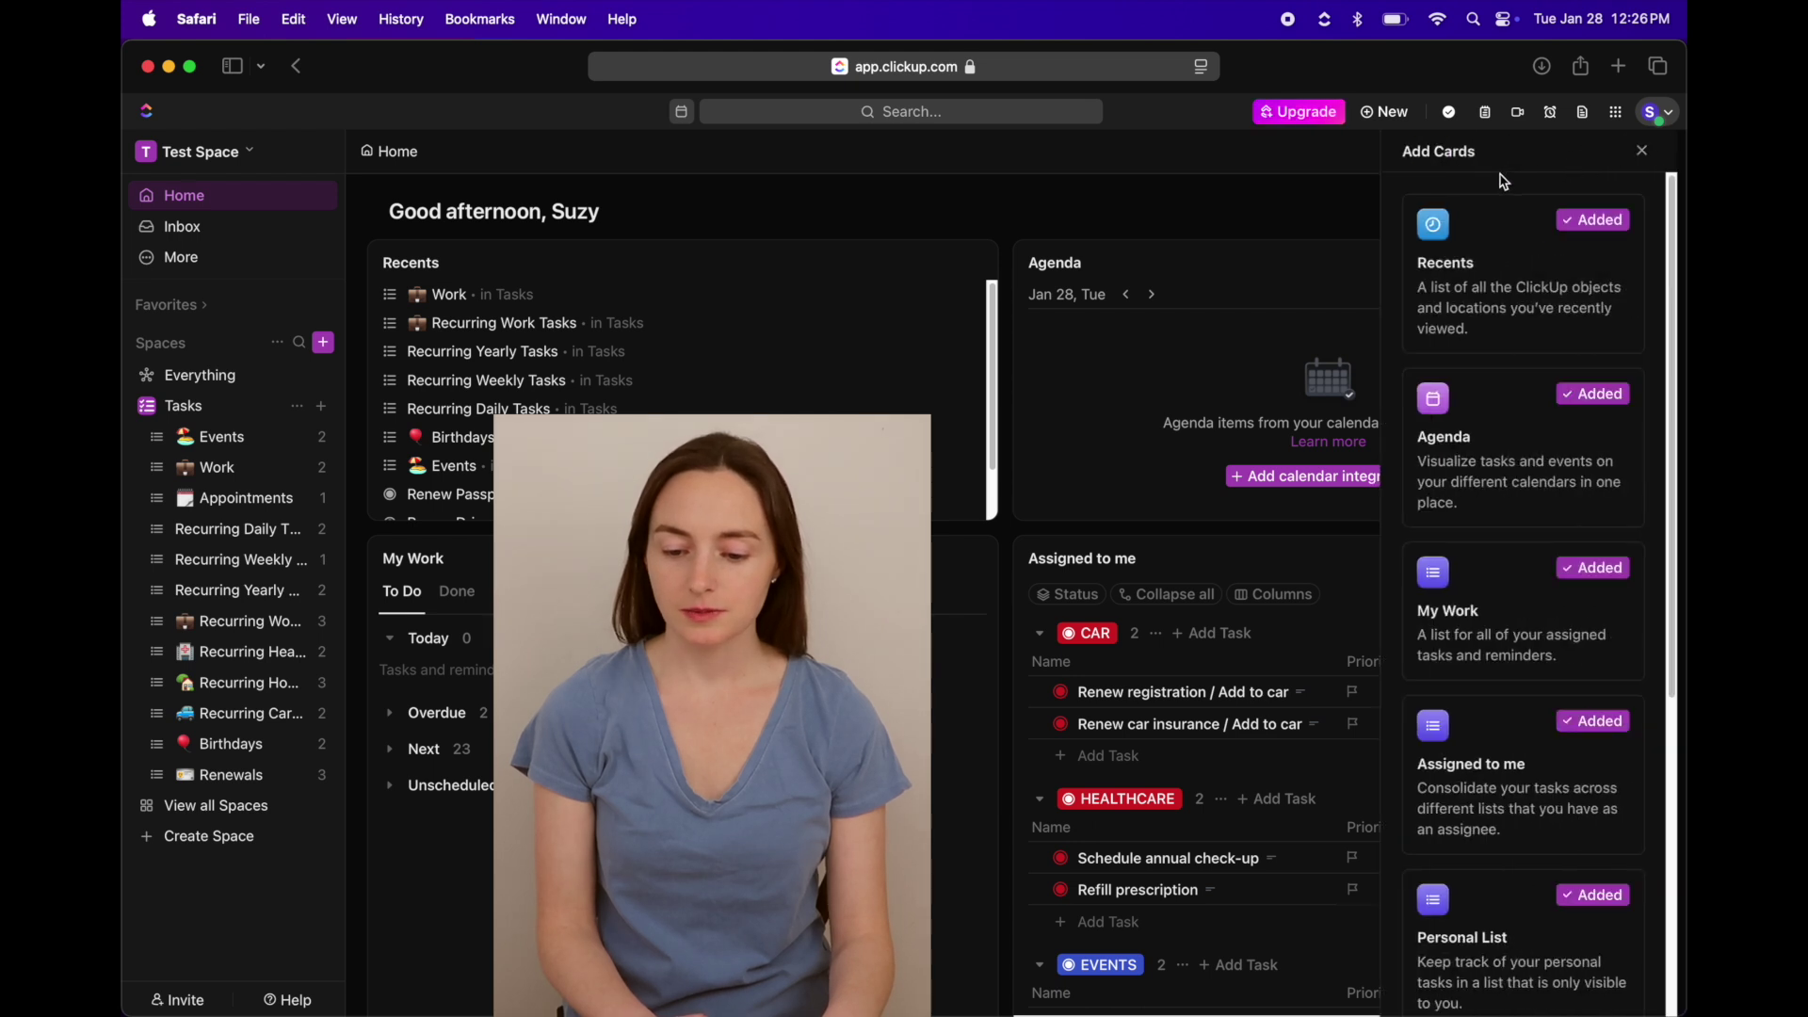
left_click(1595, 226)
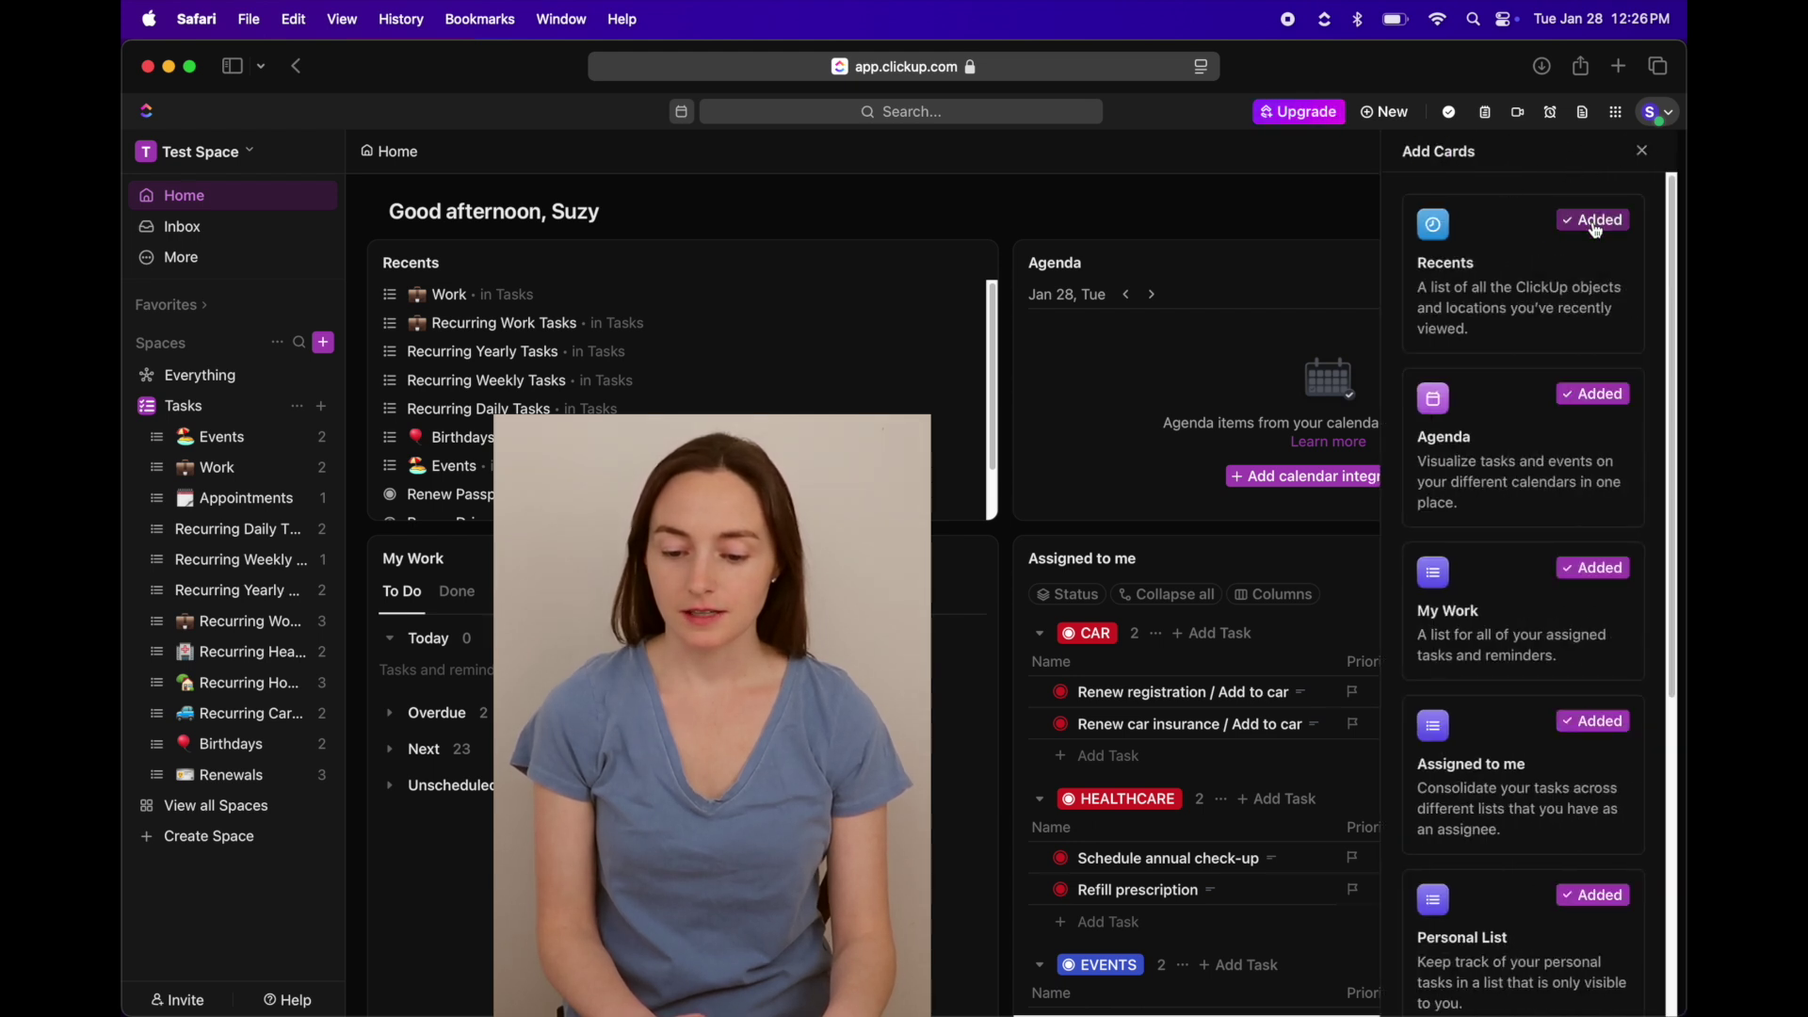
left_click(1586, 403)
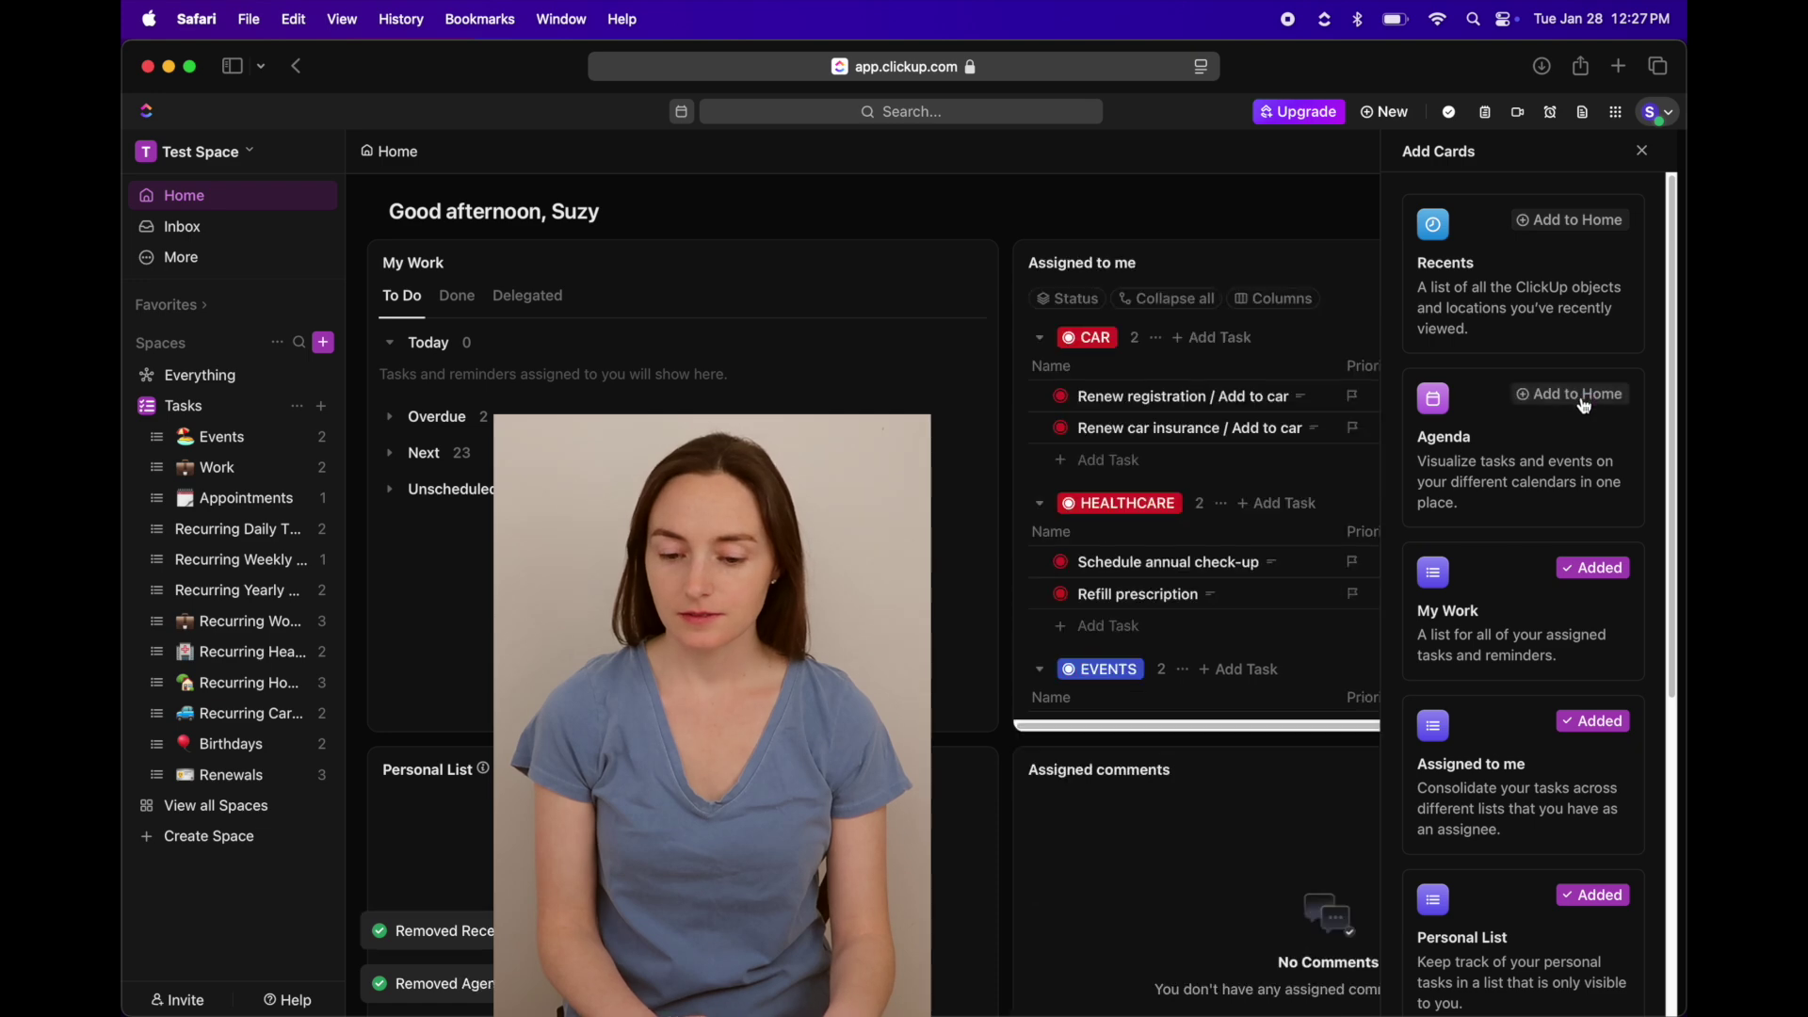
scroll(1586, 415, "down", 2)
left_click(1587, 445)
- Remove the Personal List, Assigned Comments and LineUp cards, keeping only Assigned to me, and finish managing cards
scroll(1540, 431, "down", 2)
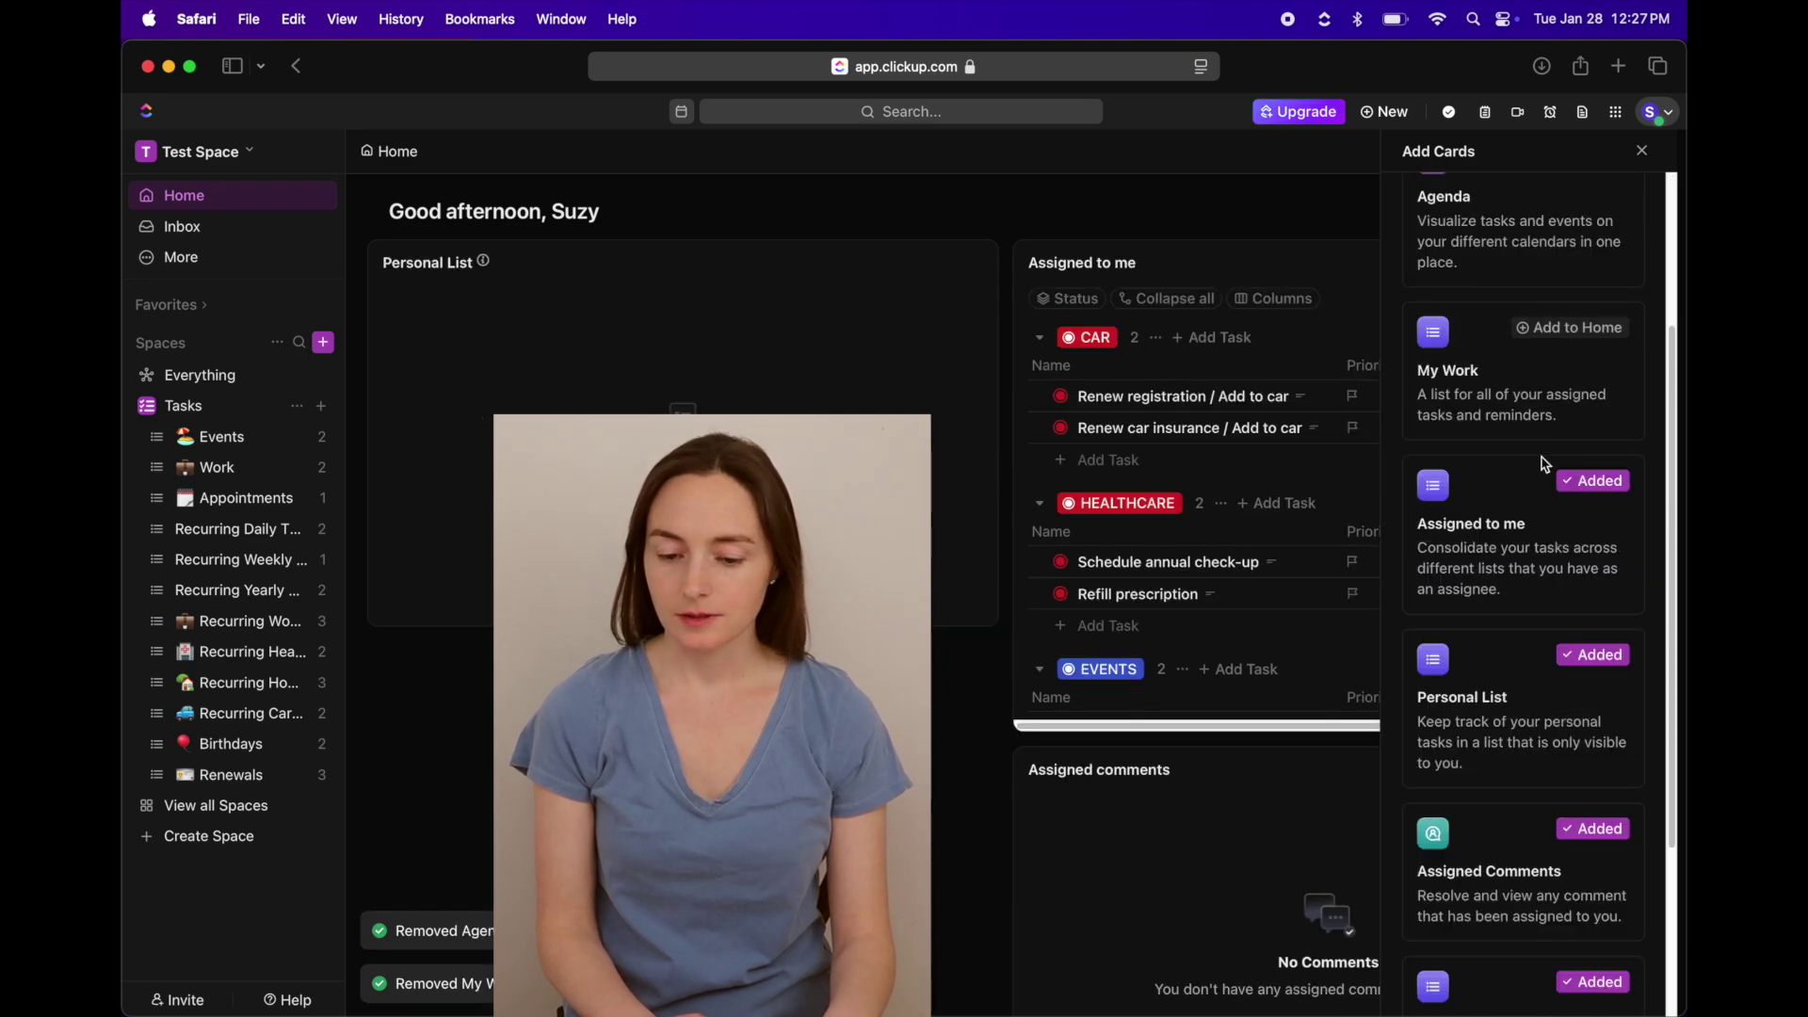
scroll(1549, 513, "down", 2)
left_click(1588, 528)
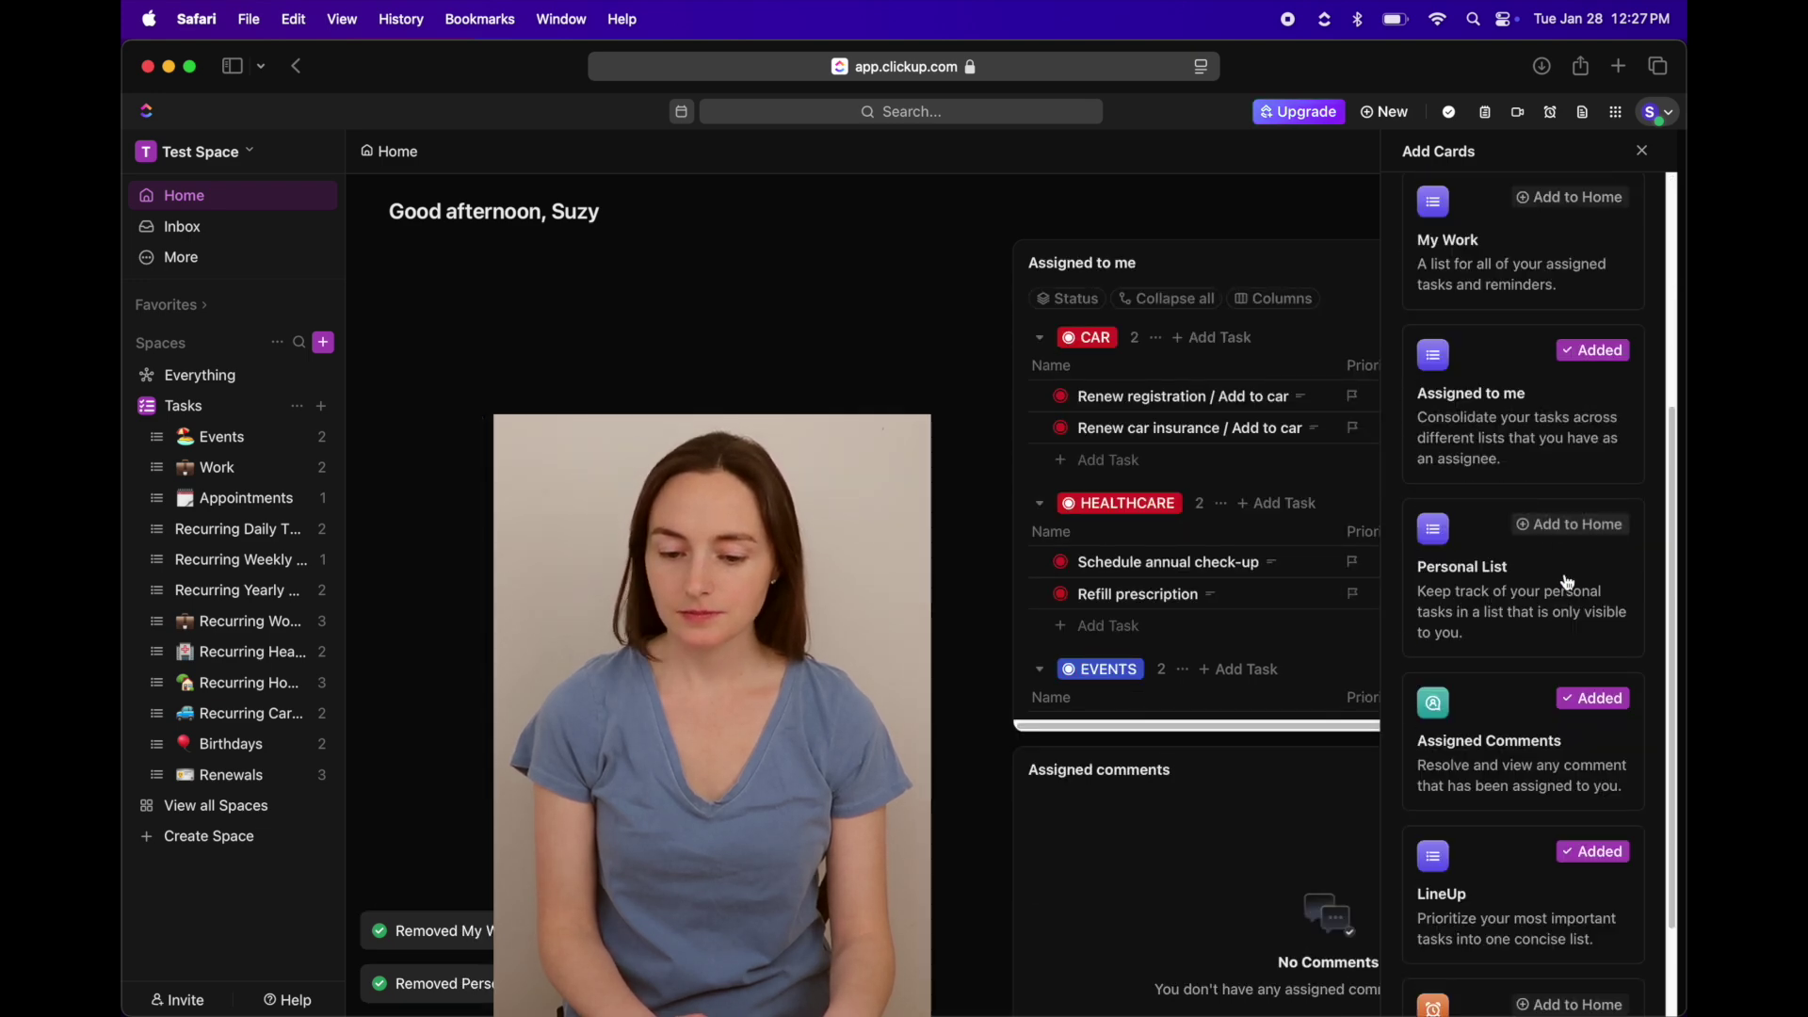
scroll(1587, 565, "down", 2)
left_click(1591, 577)
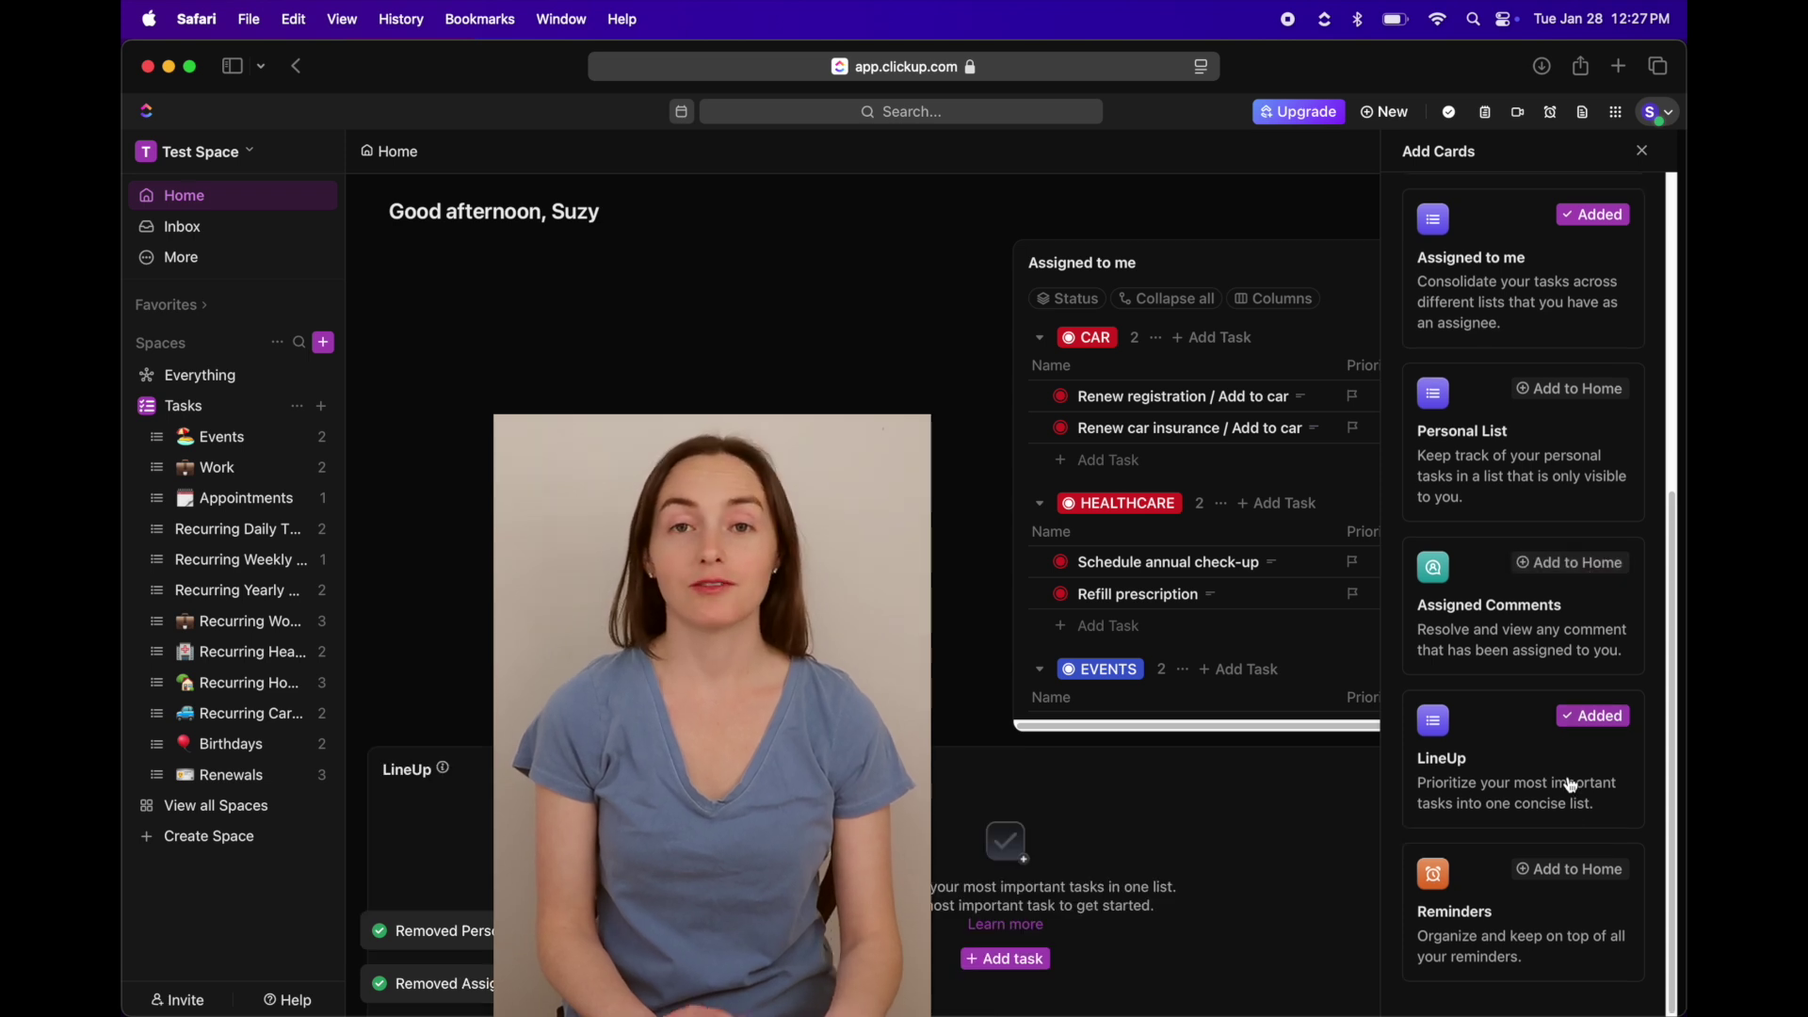
left_click(1589, 718)
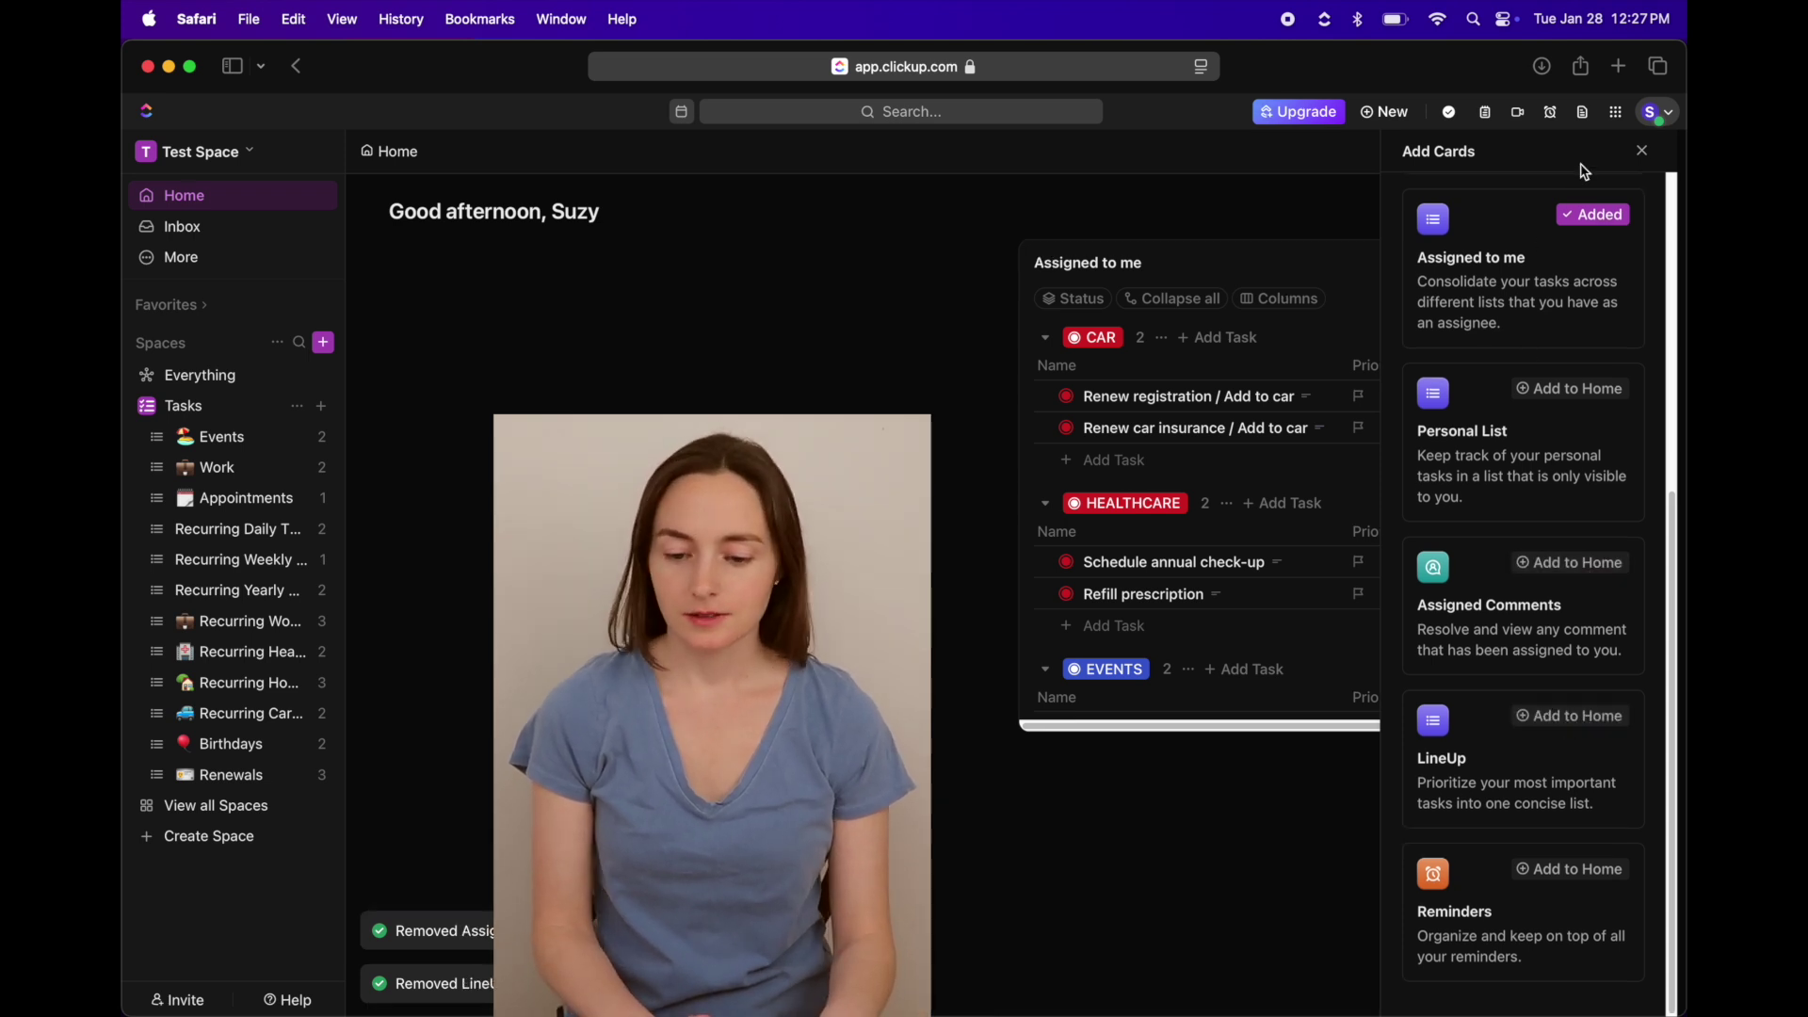
left_click(1642, 153)
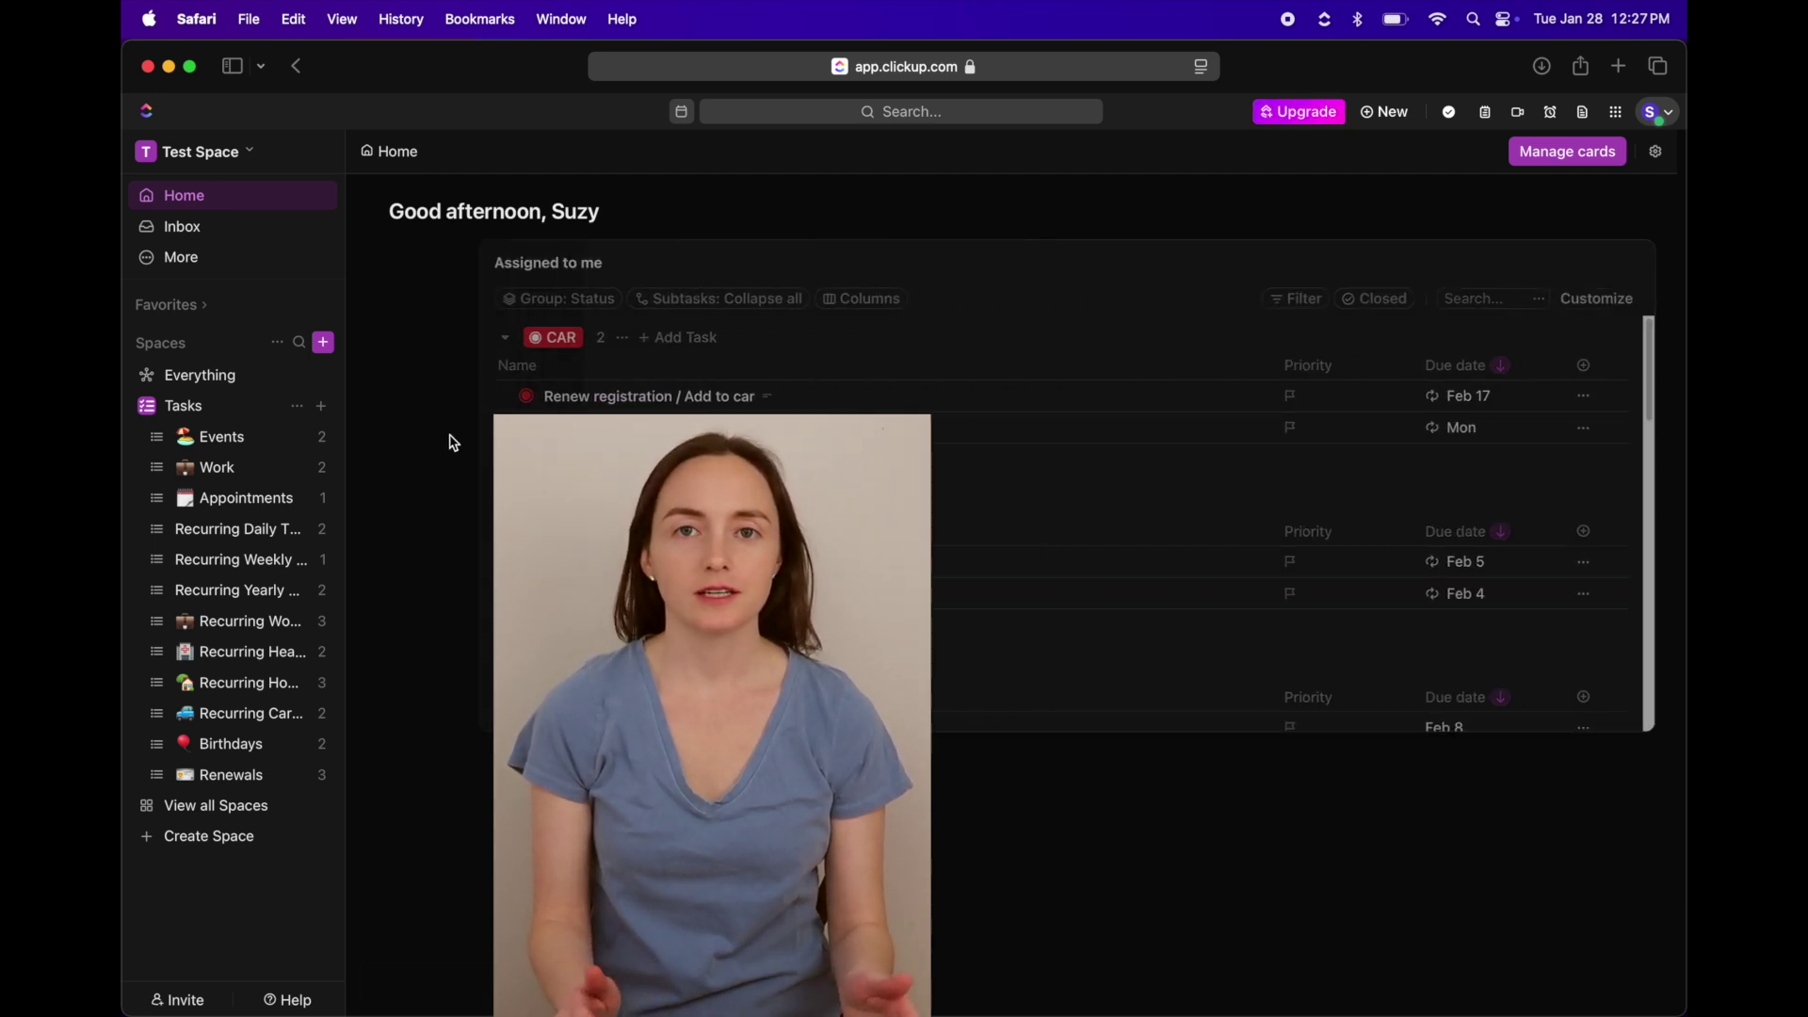
- Extend the height of the Assigned to me card and group its tasks by due date
left_click_drag(981, 736, 987, 1008)
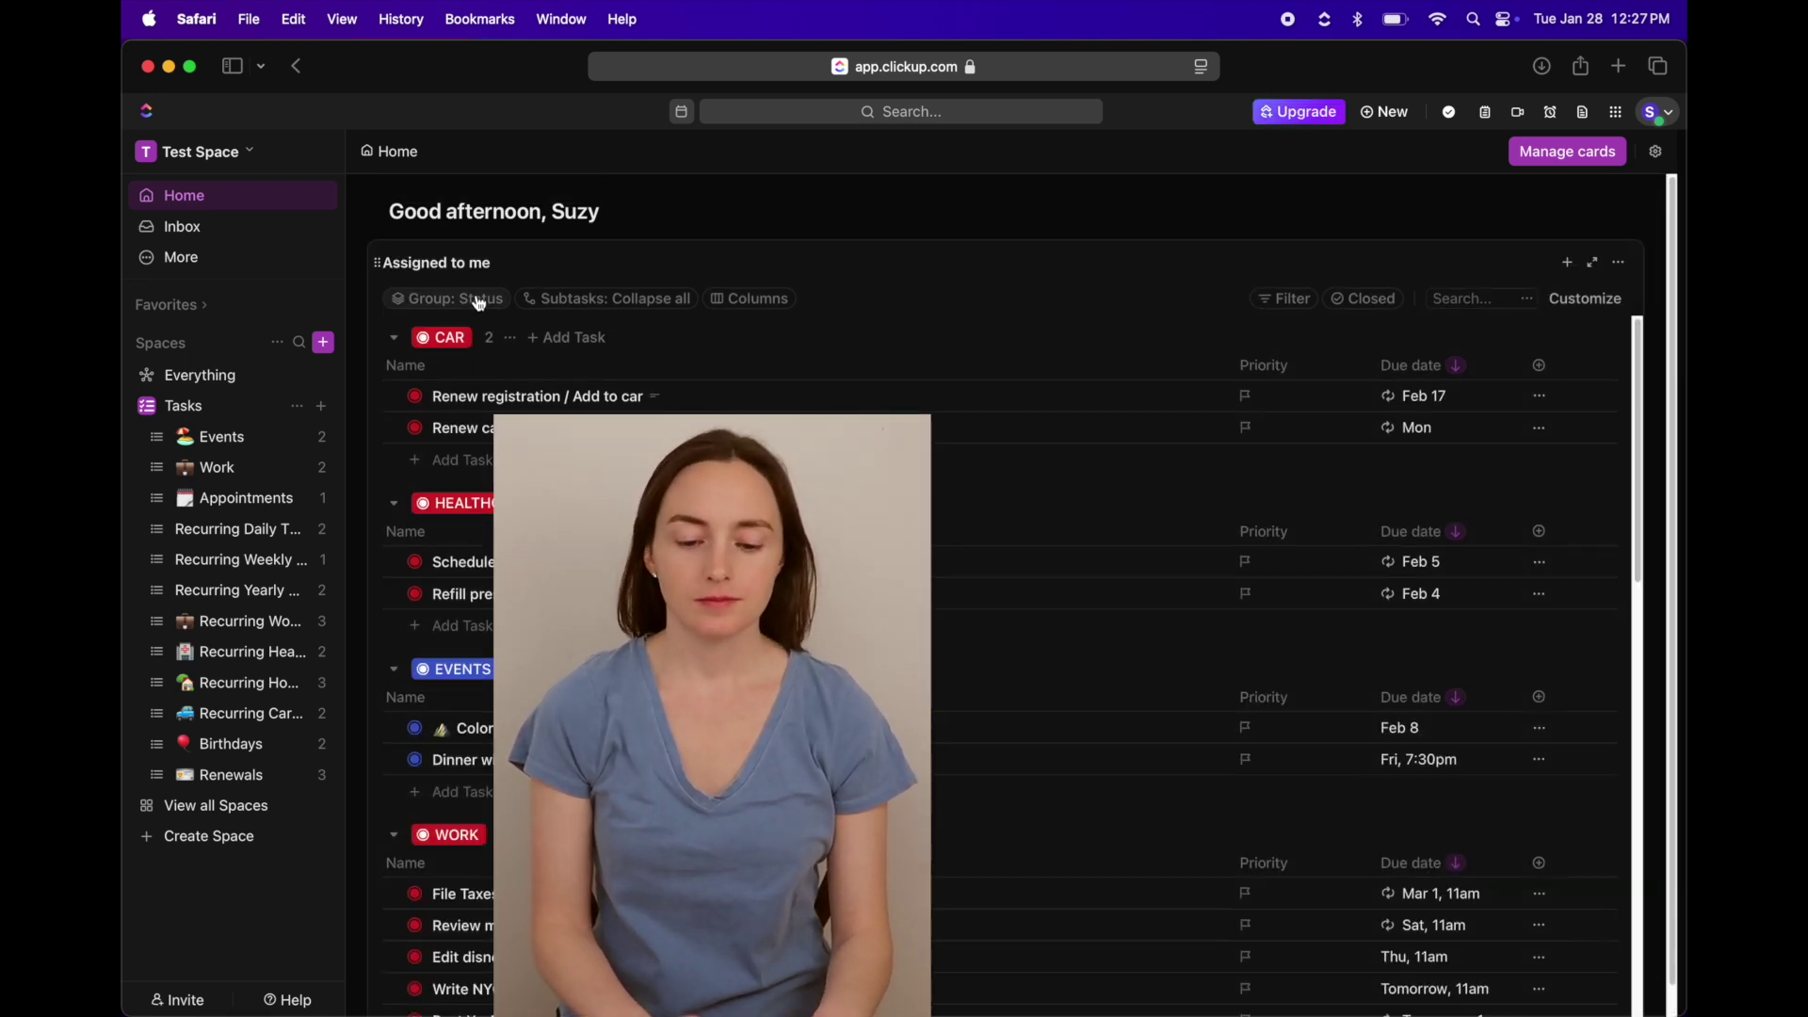
left_click(480, 307)
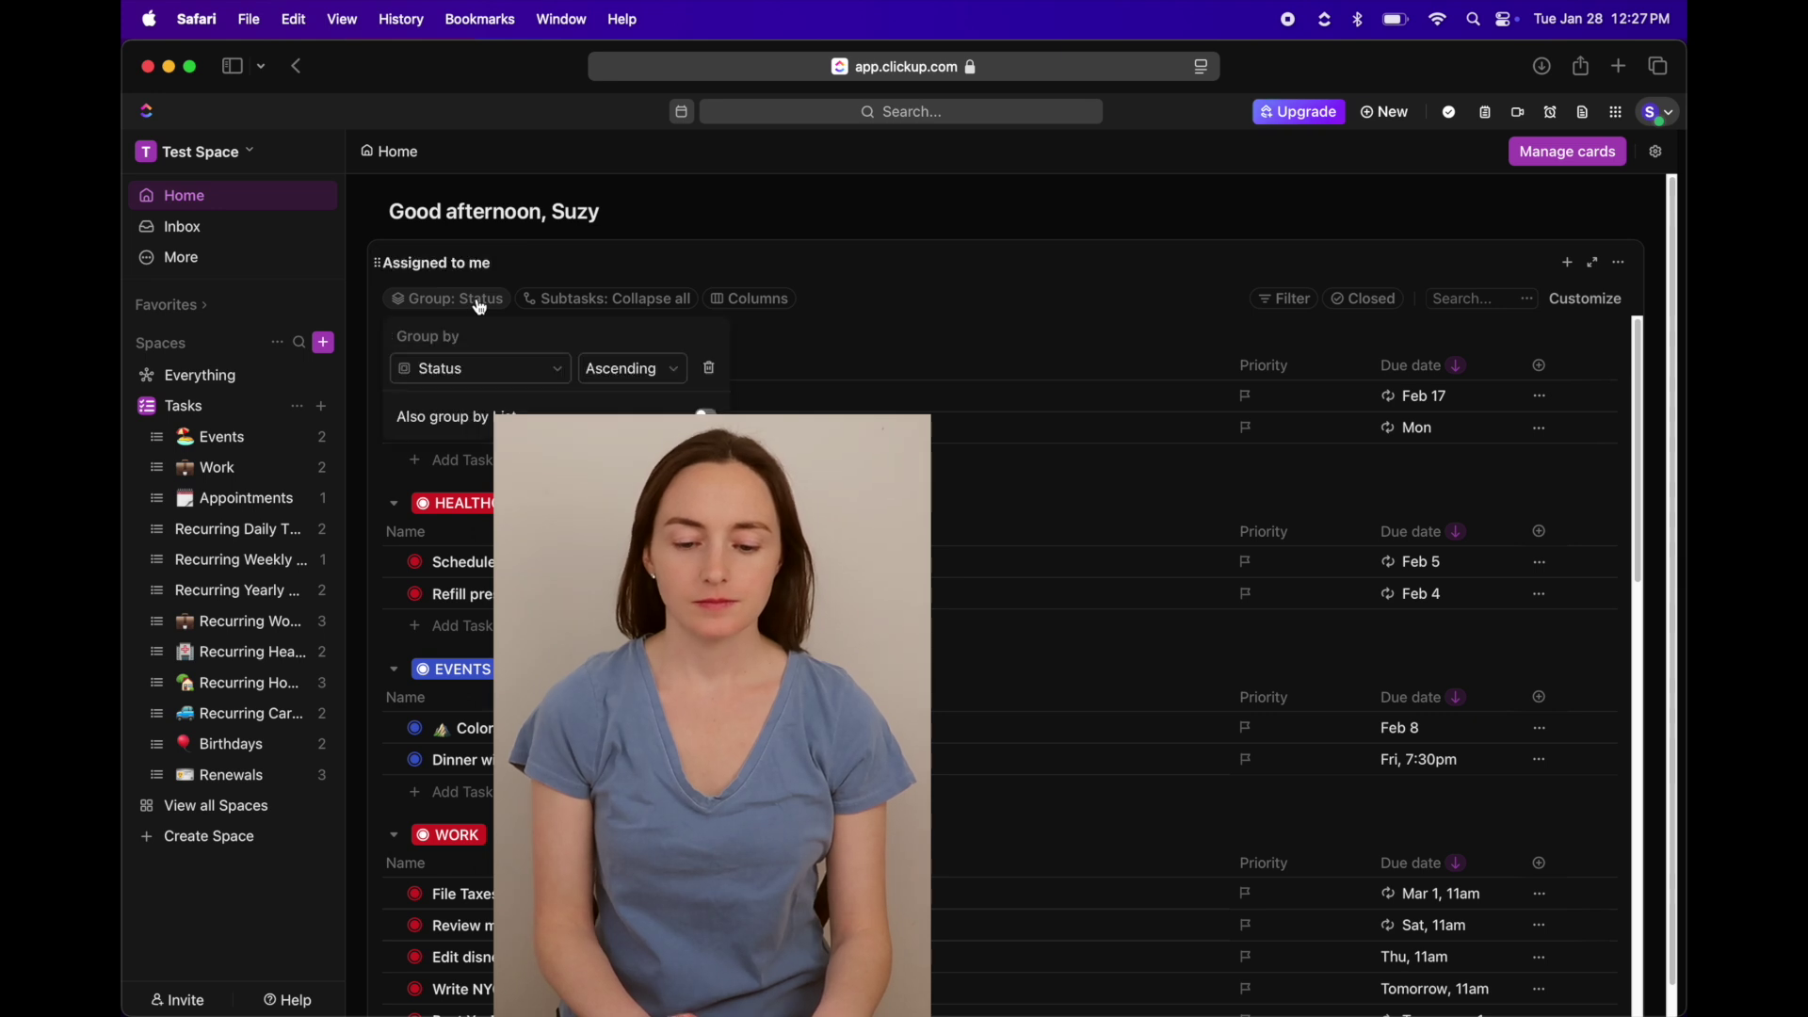
left_click(525, 380)
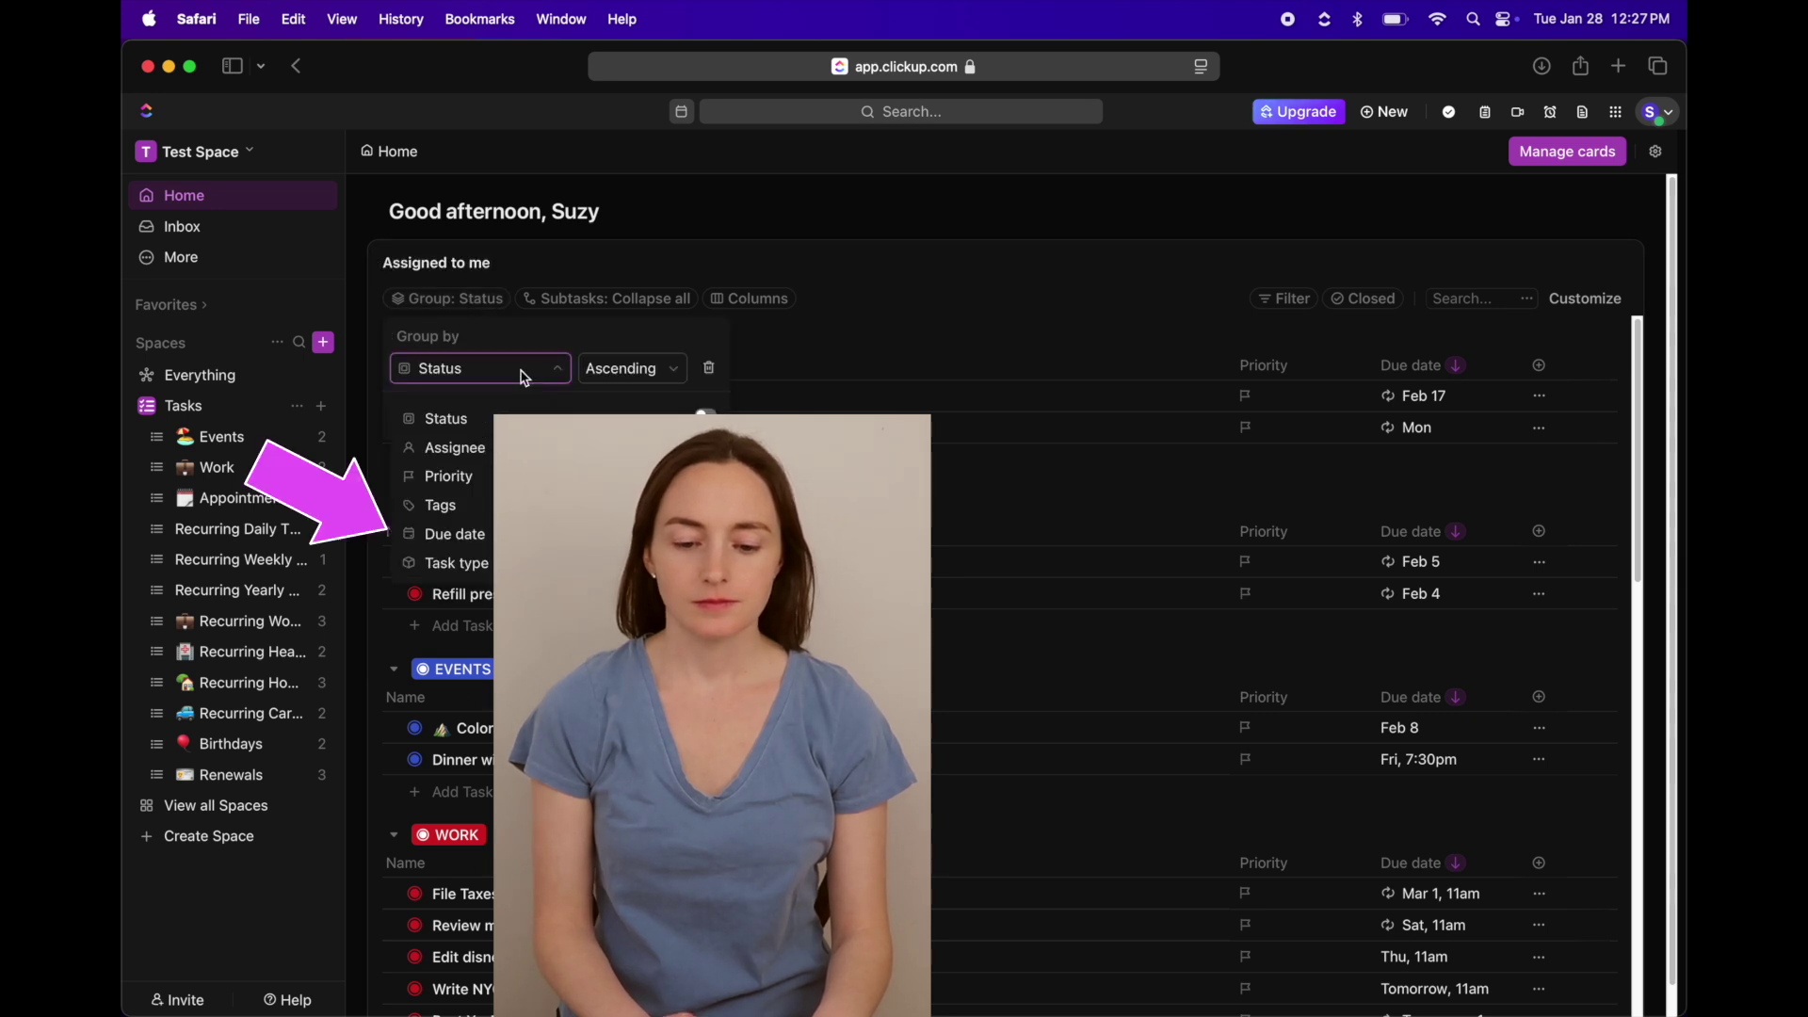
left_click(486, 543)
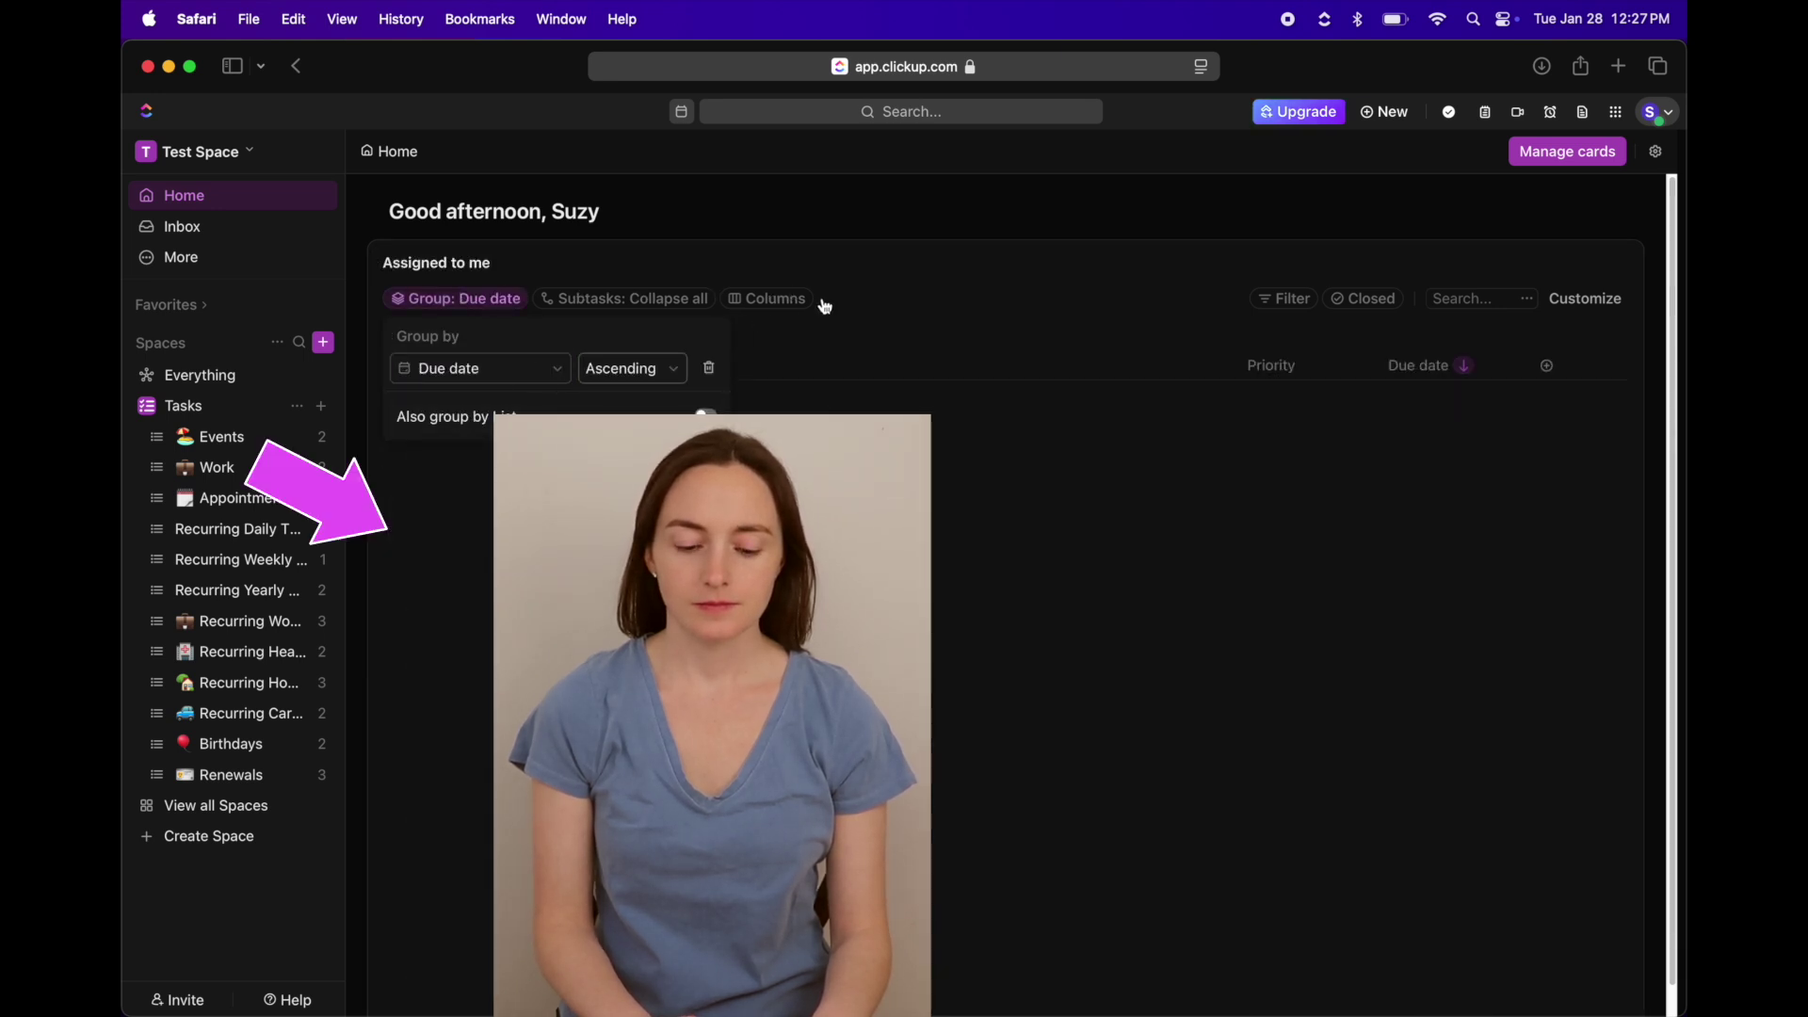
left_click(940, 287)
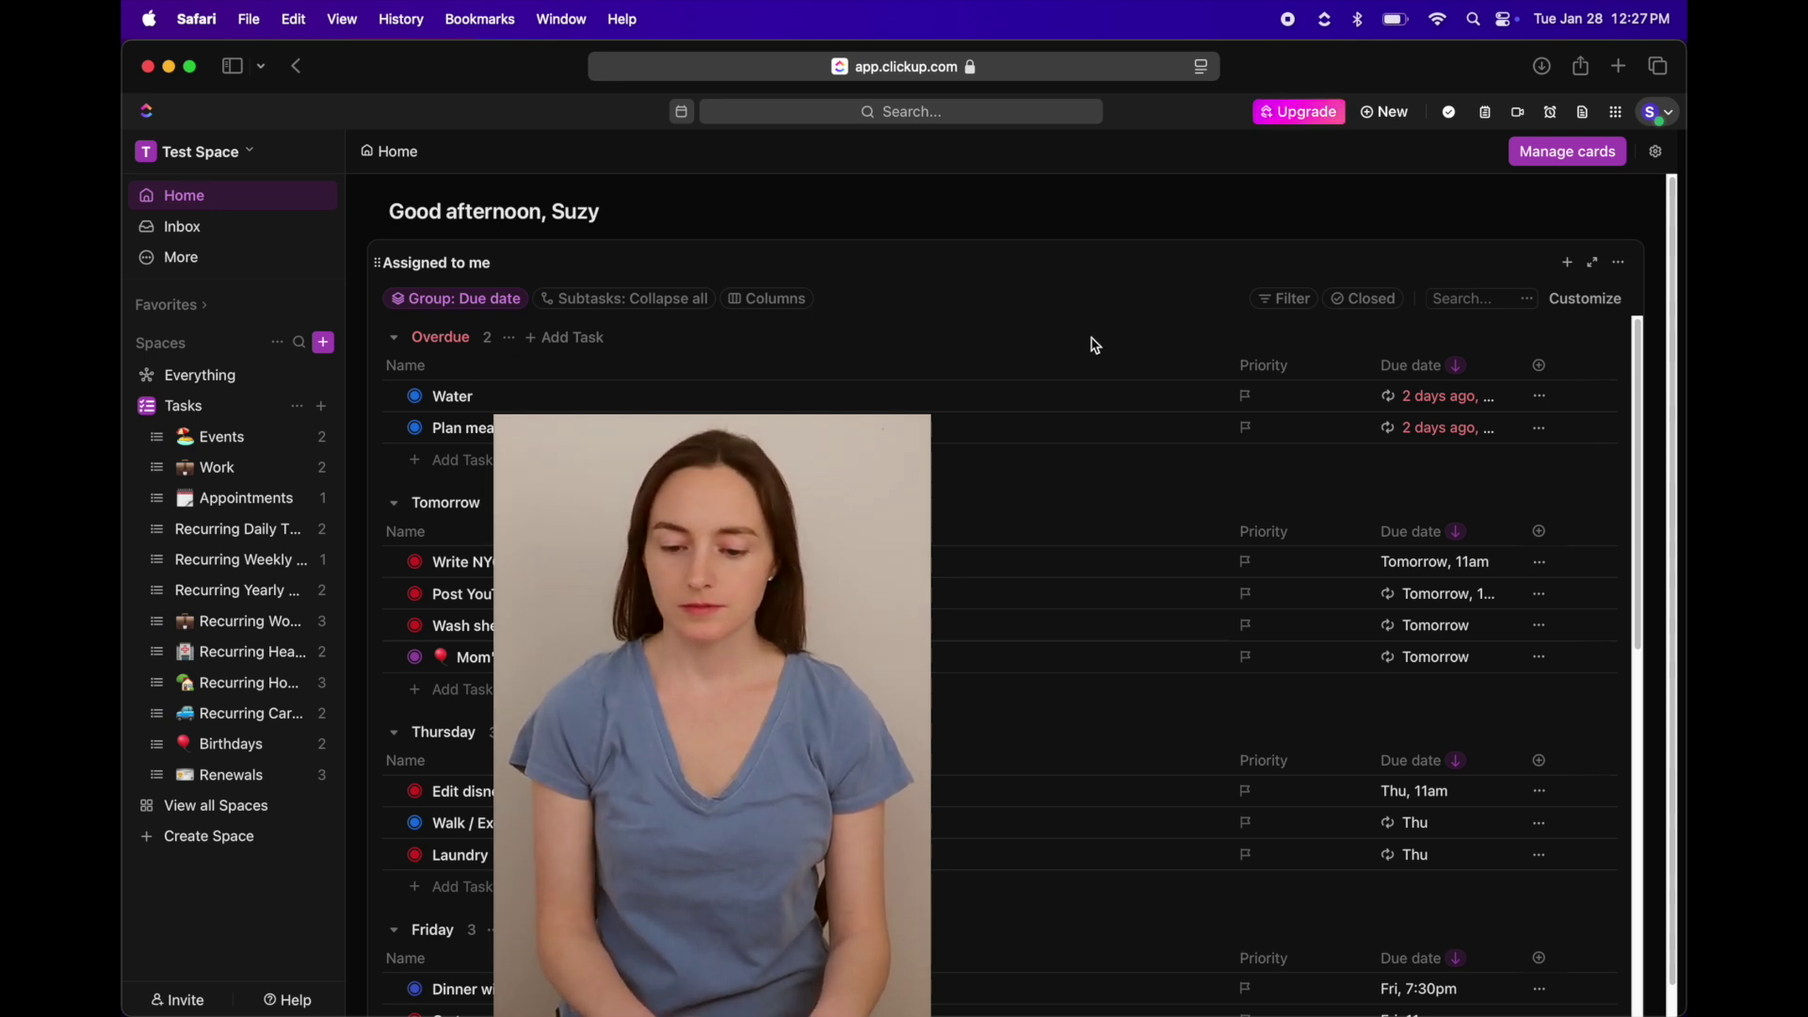
- In the Assigned to me card, hide the Priority field and show the Start date and Date updated fields
left_click(1543, 368)
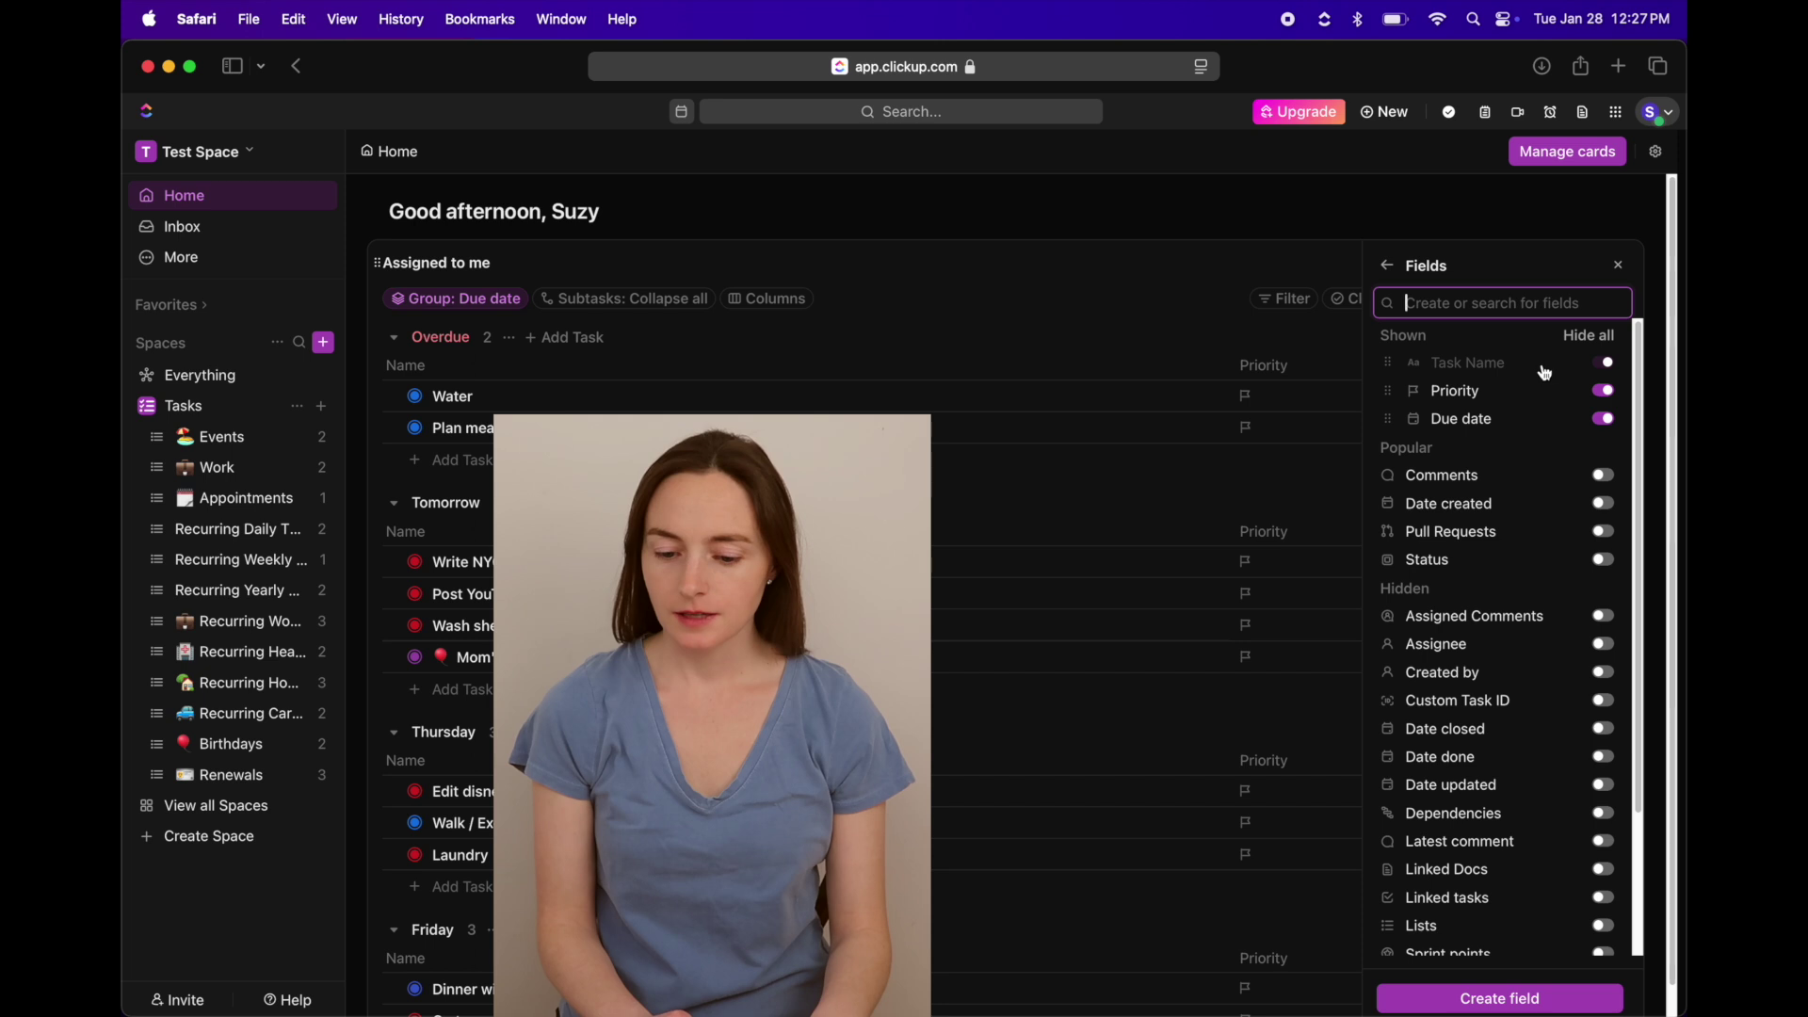
left_click(1606, 392)
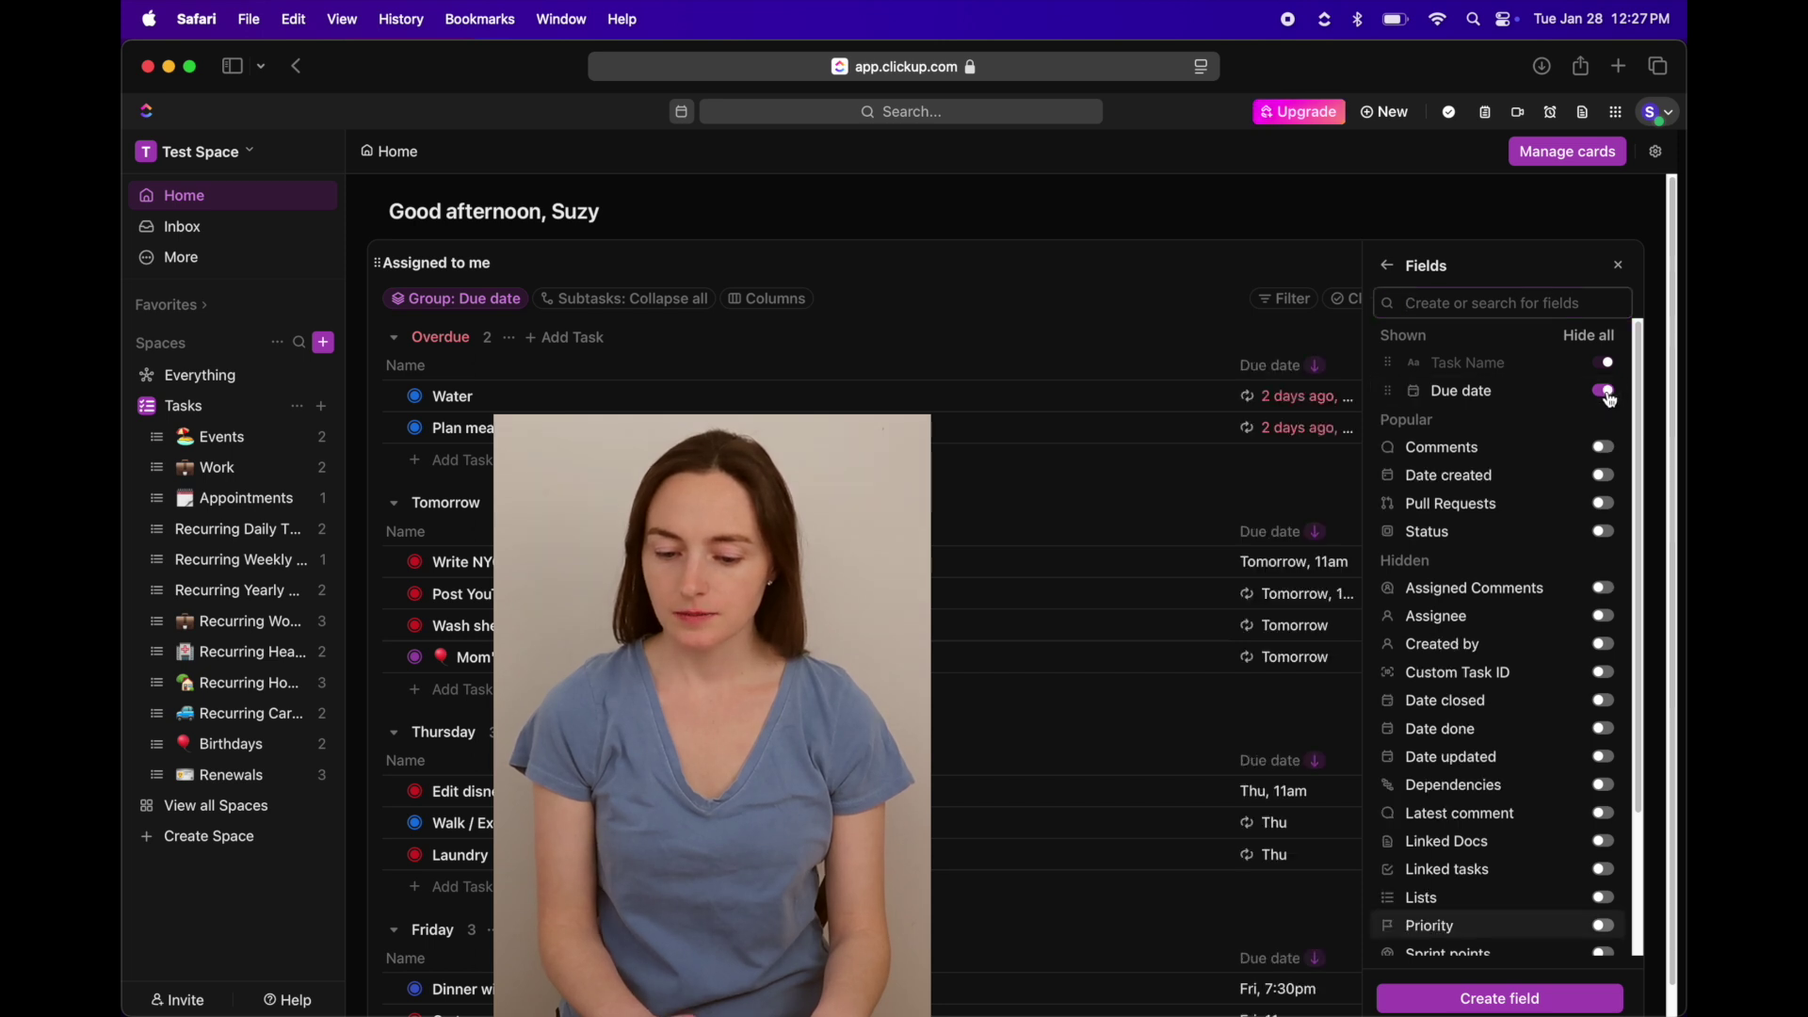
scroll(1544, 631, "down", 5)
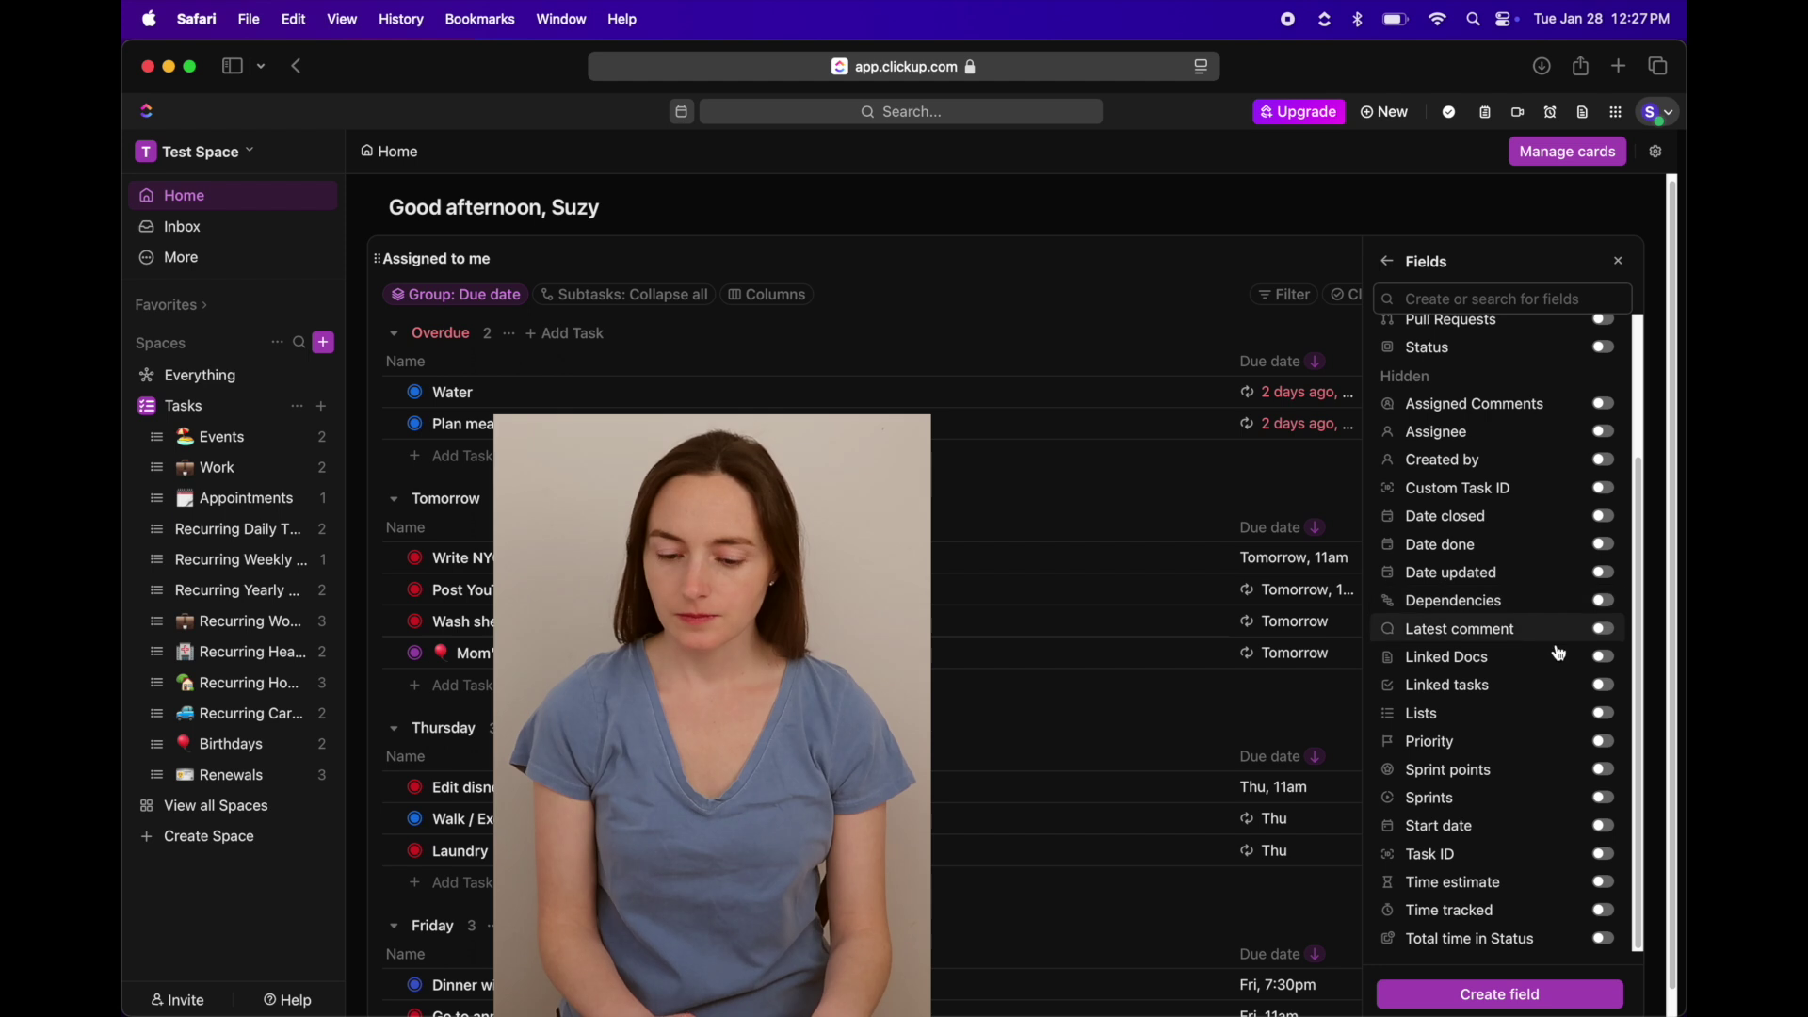
left_click(1604, 826)
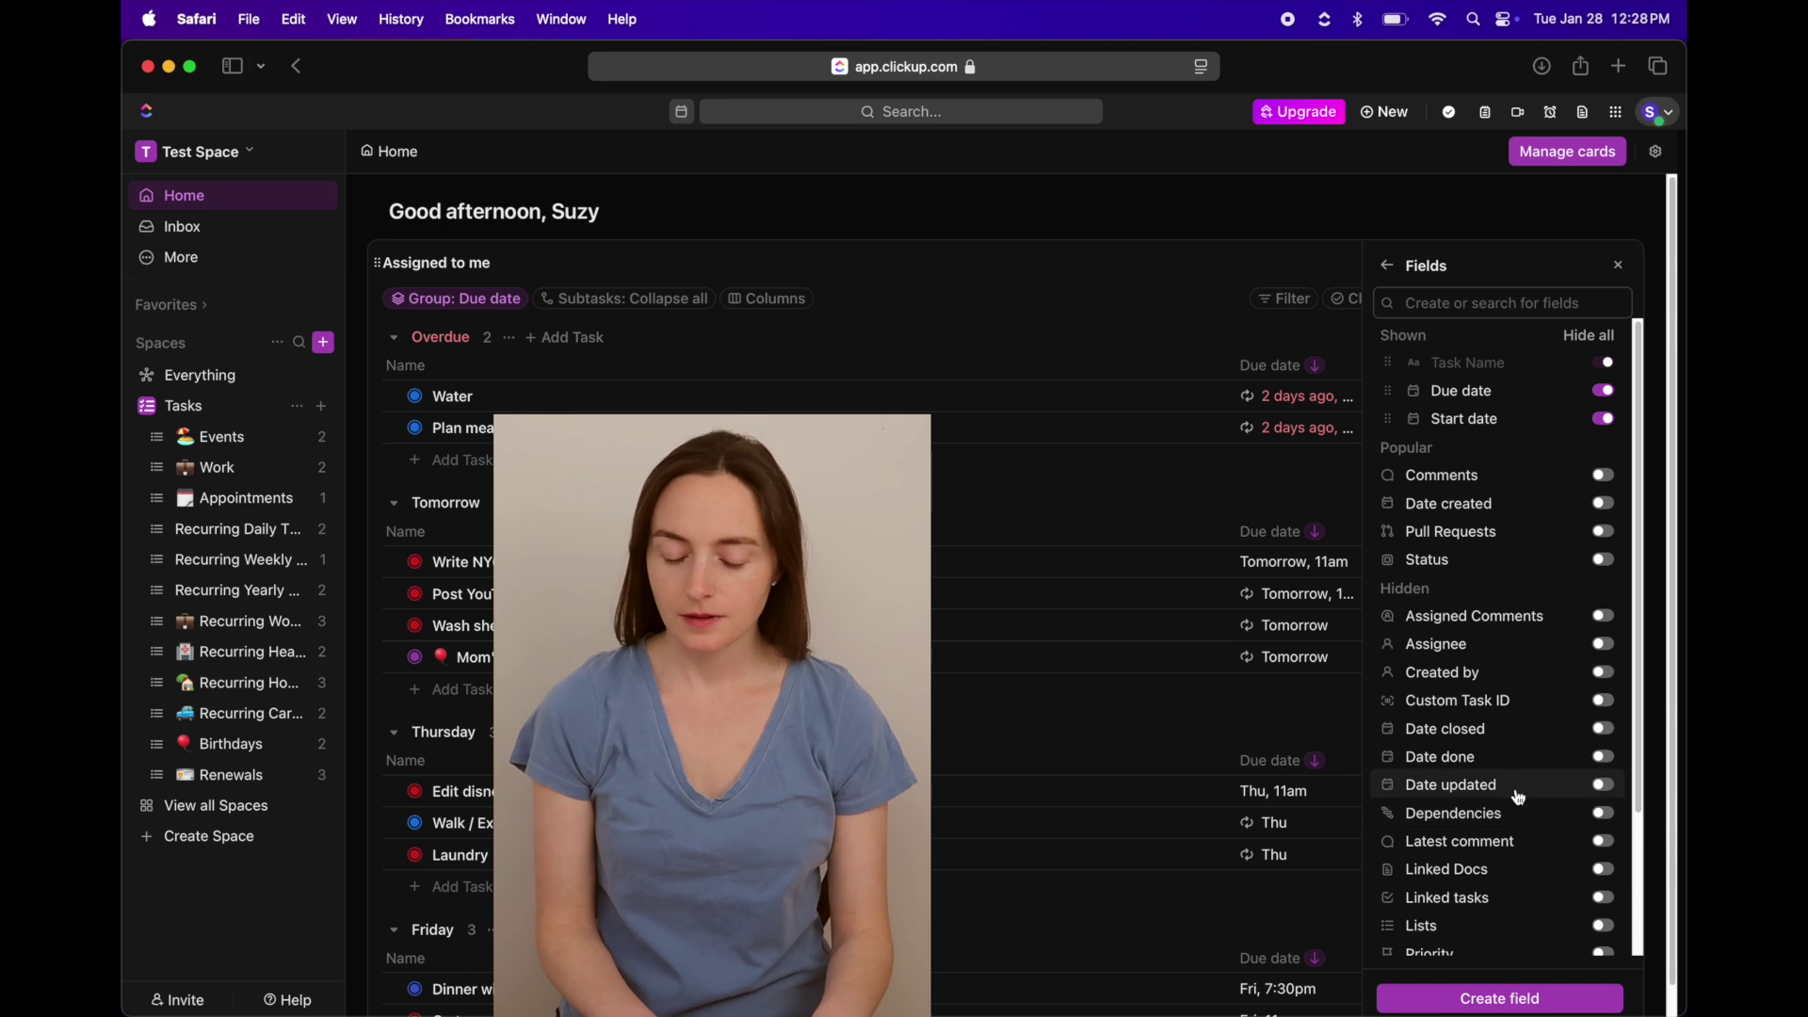
left_click(1602, 787)
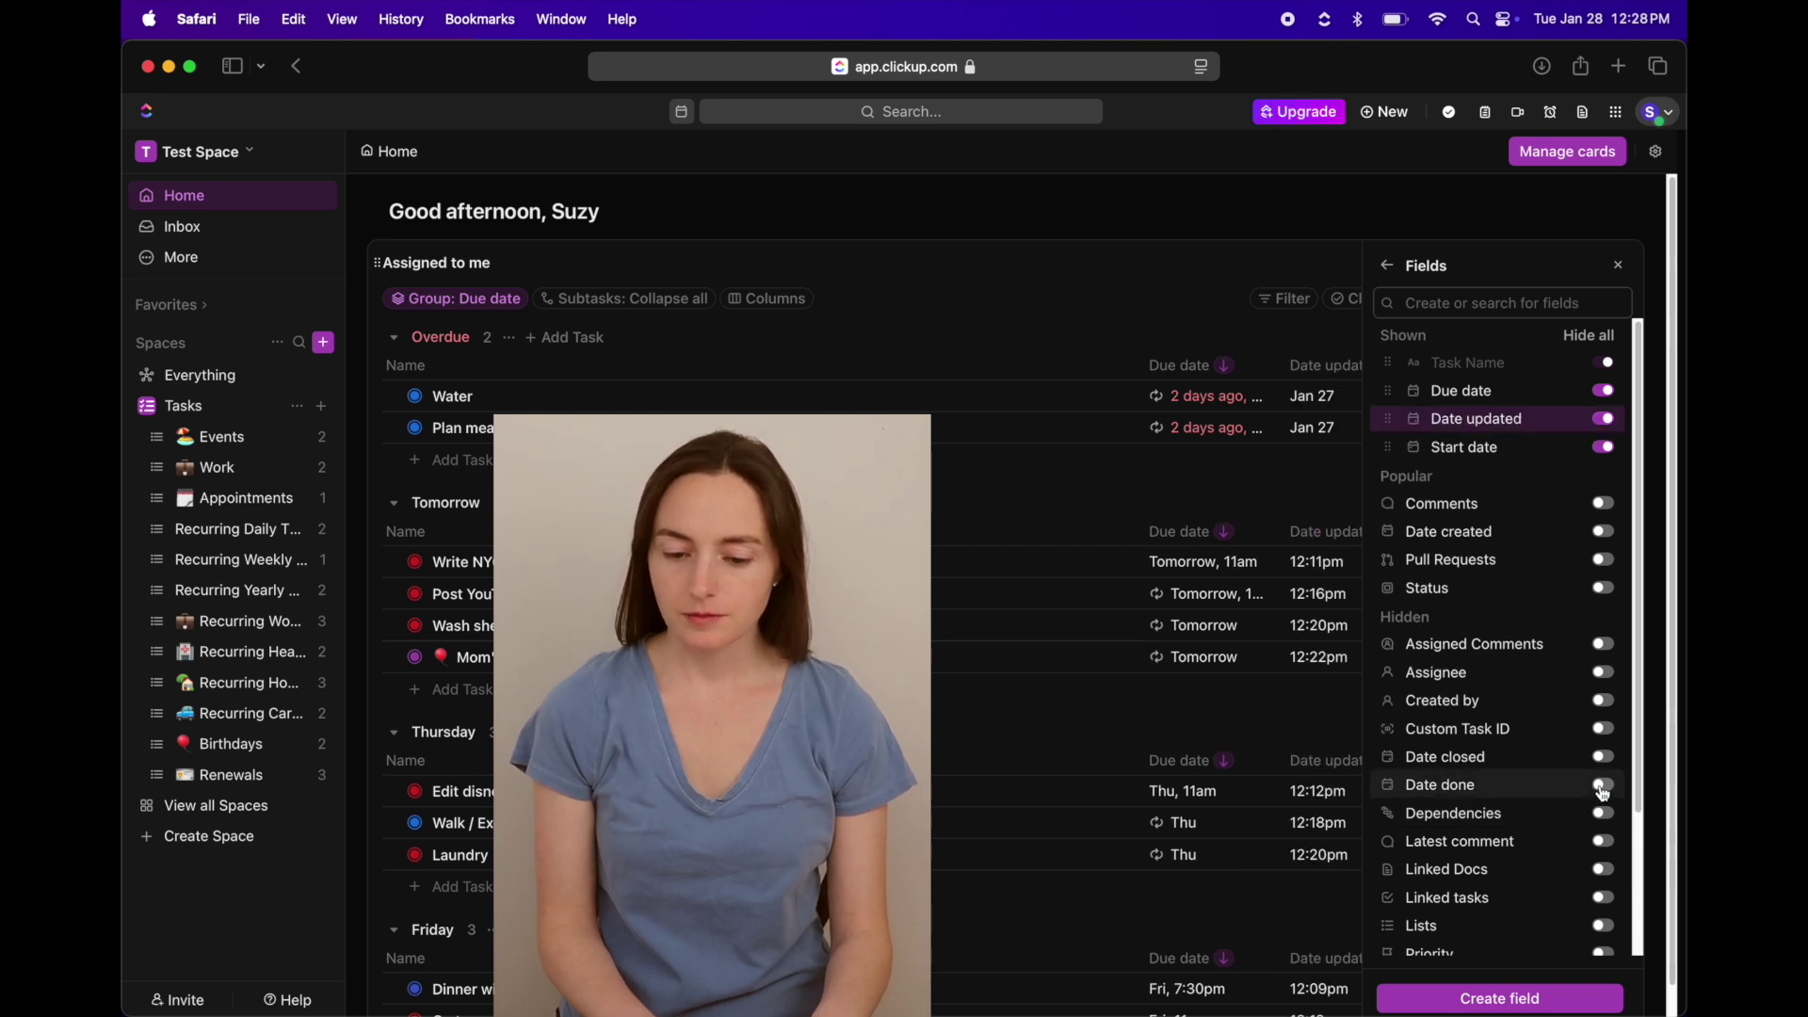
left_click(1620, 269)
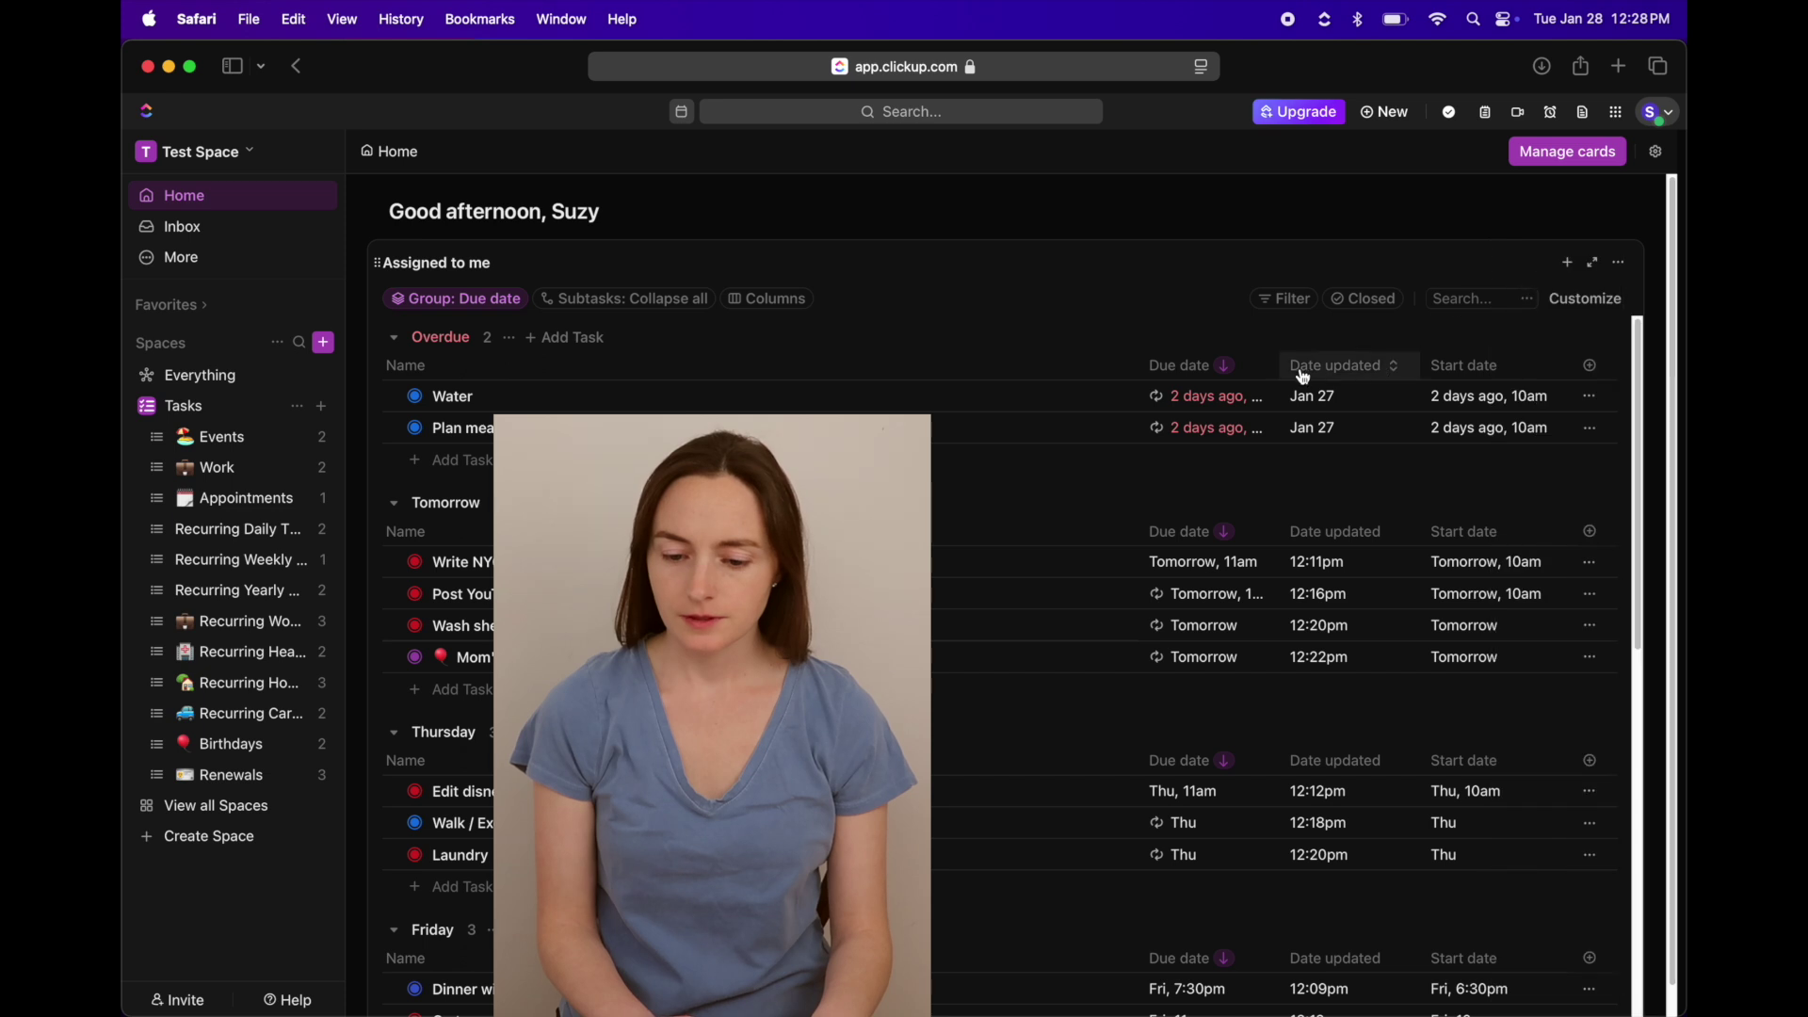
- Move the Start date column ahead of Due date in the Assigned to me card, and hide the Due date column
left_click_drag(1474, 369, 1102, 371)
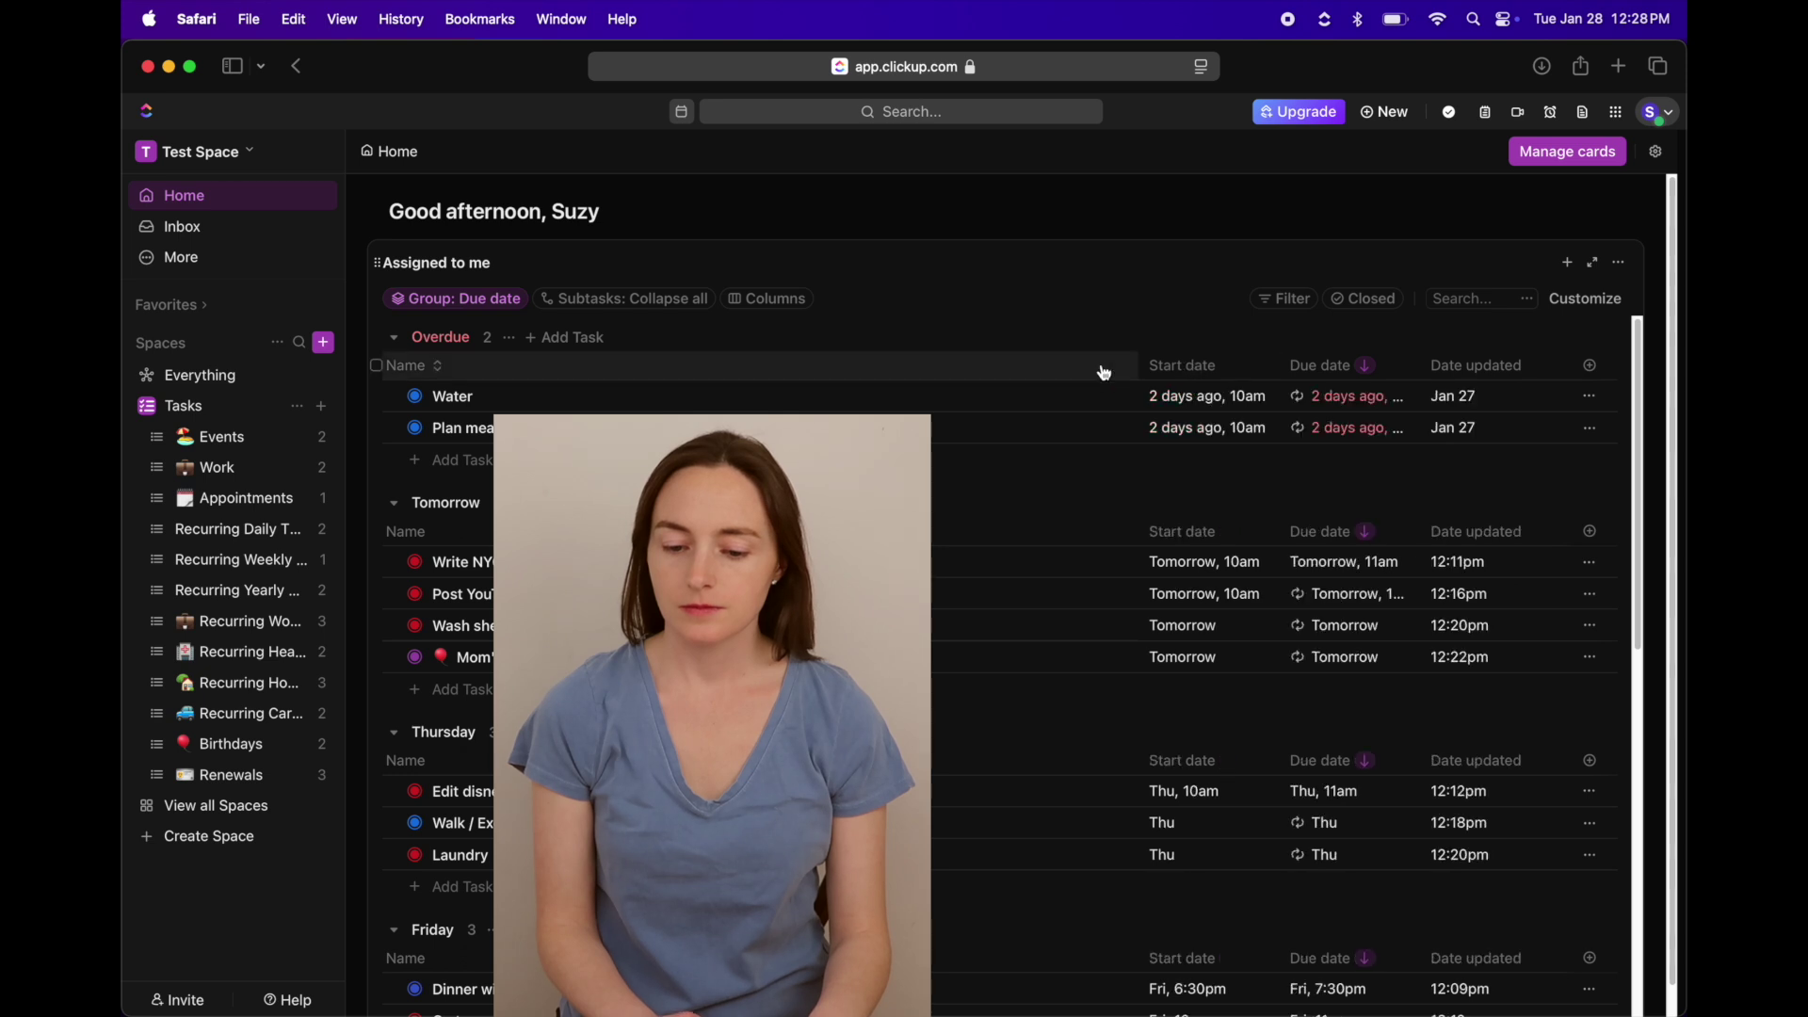
left_click(1337, 370)
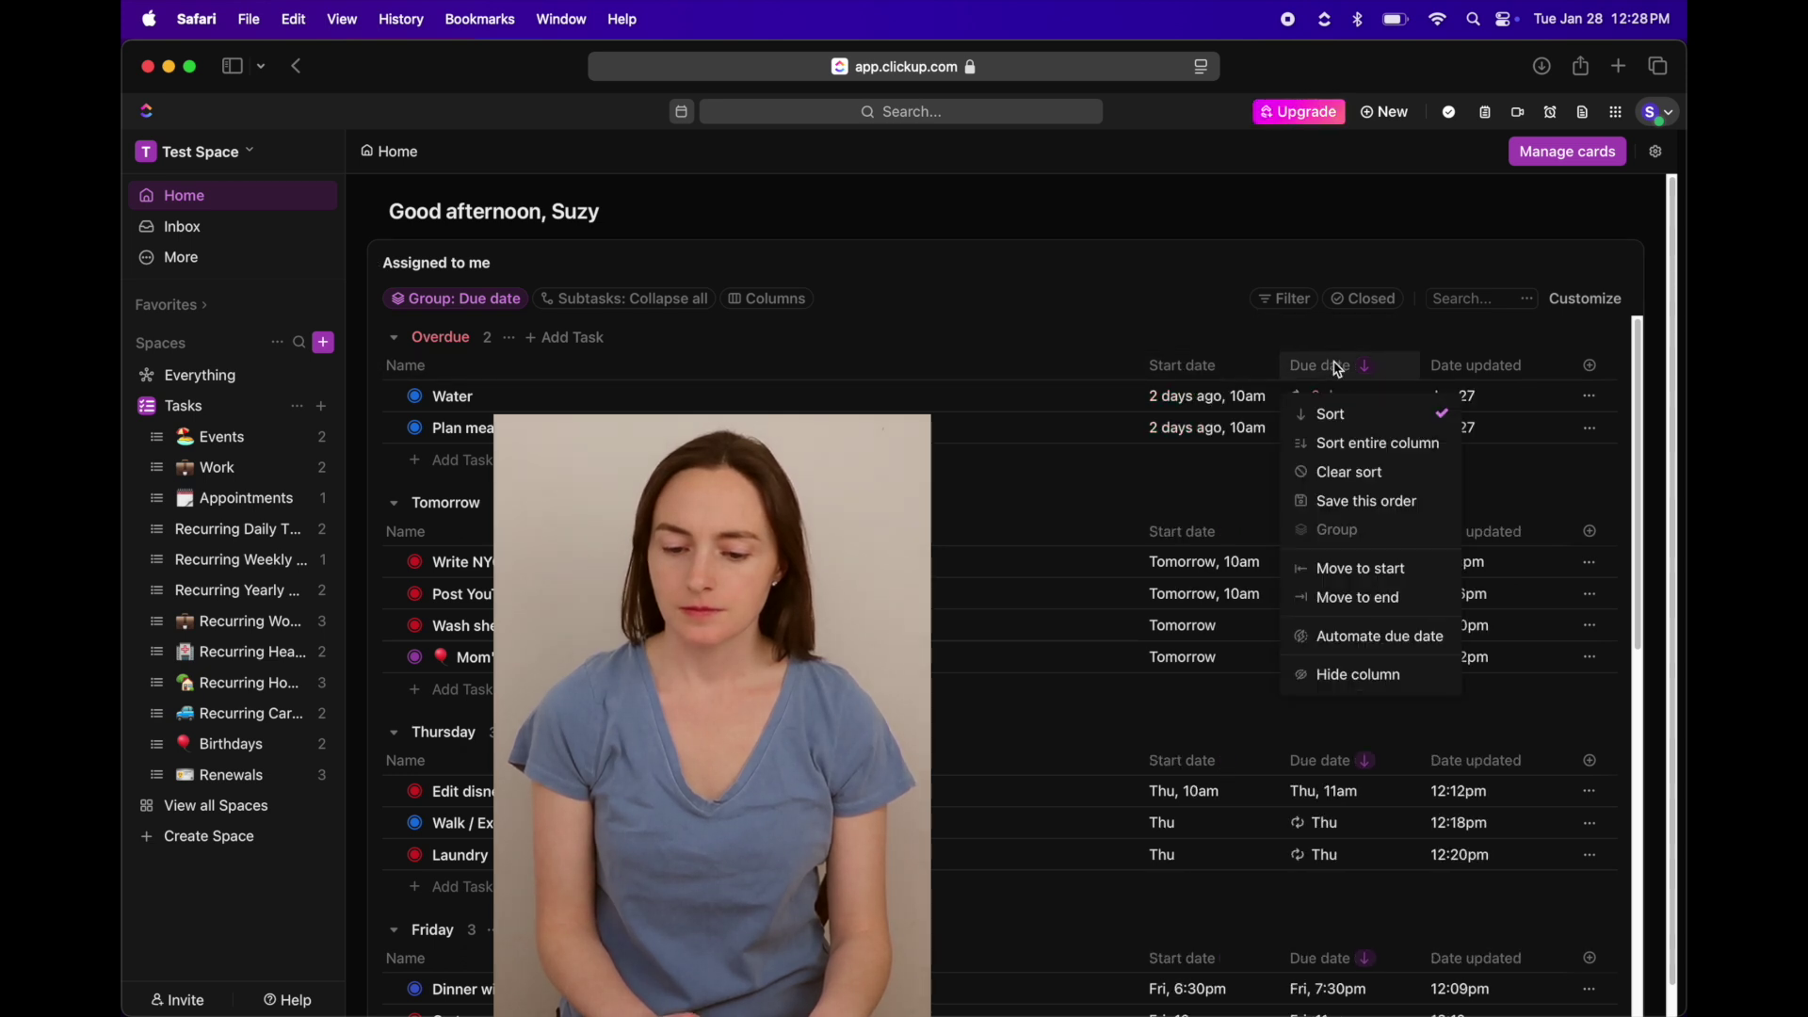
left_click(1352, 676)
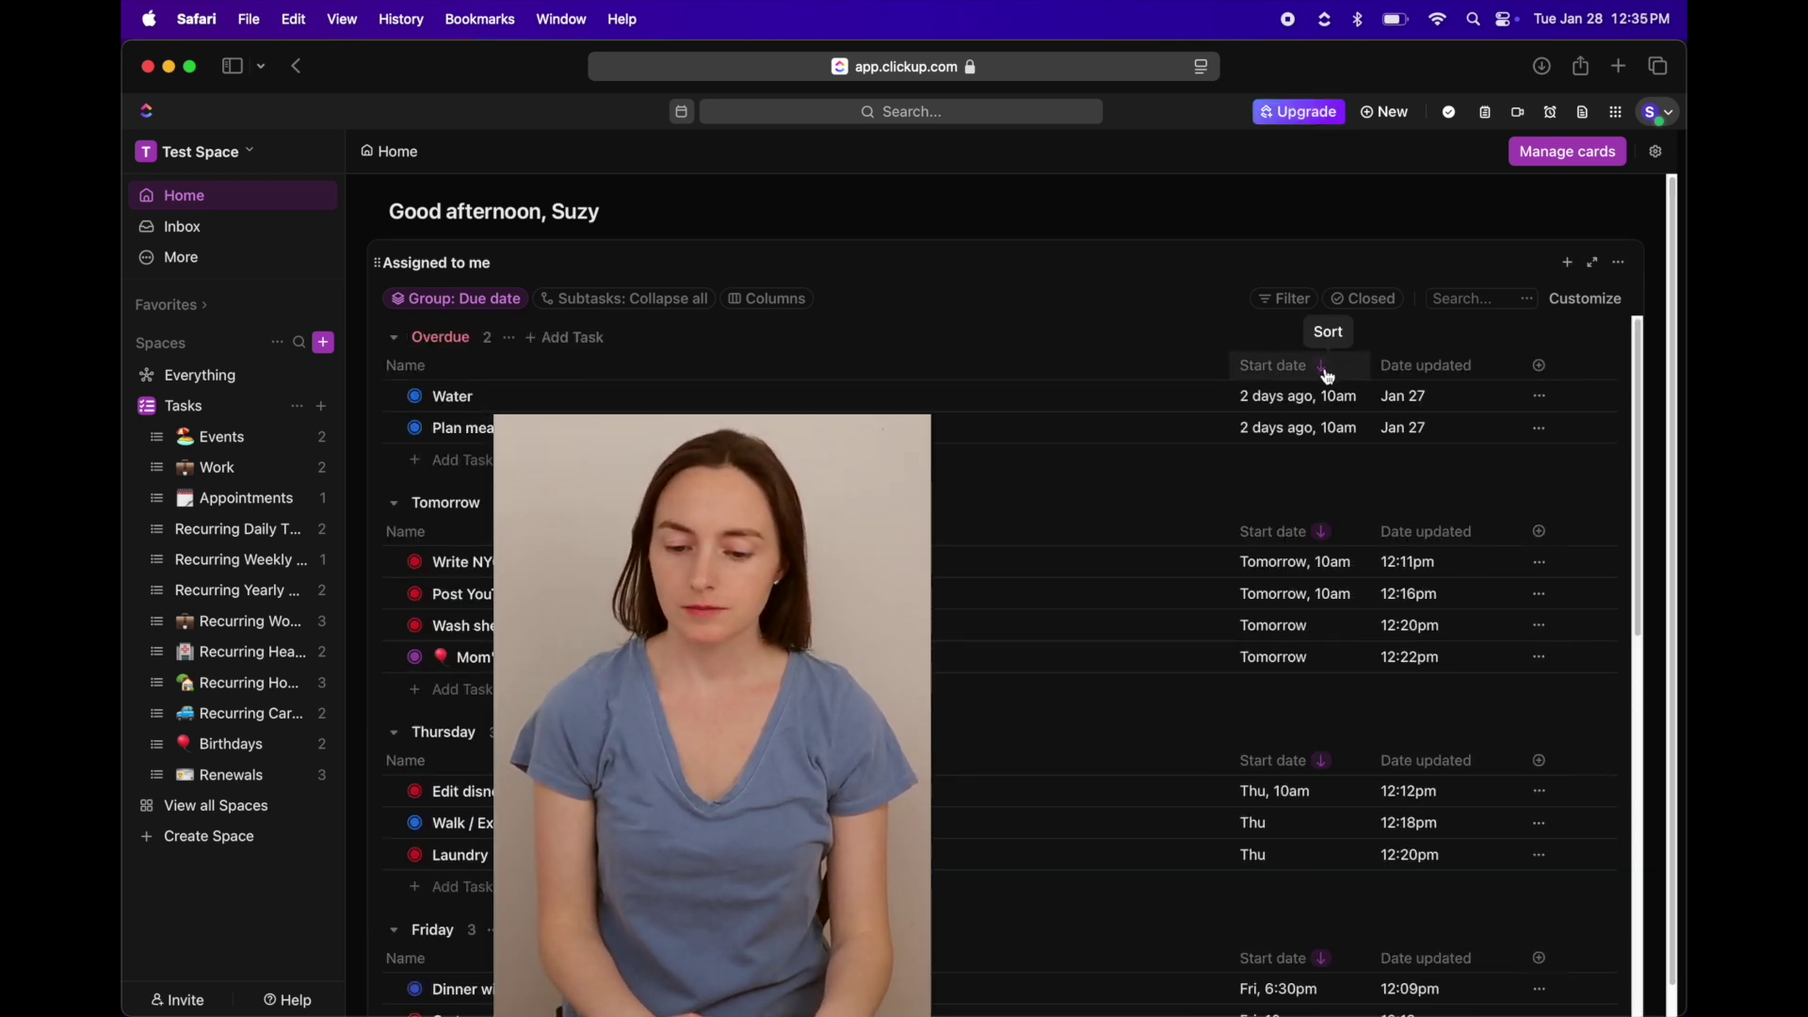
- Sort the Assigned to me tasks by start date in ascending order and look through the grouped days
left_click(1330, 369)
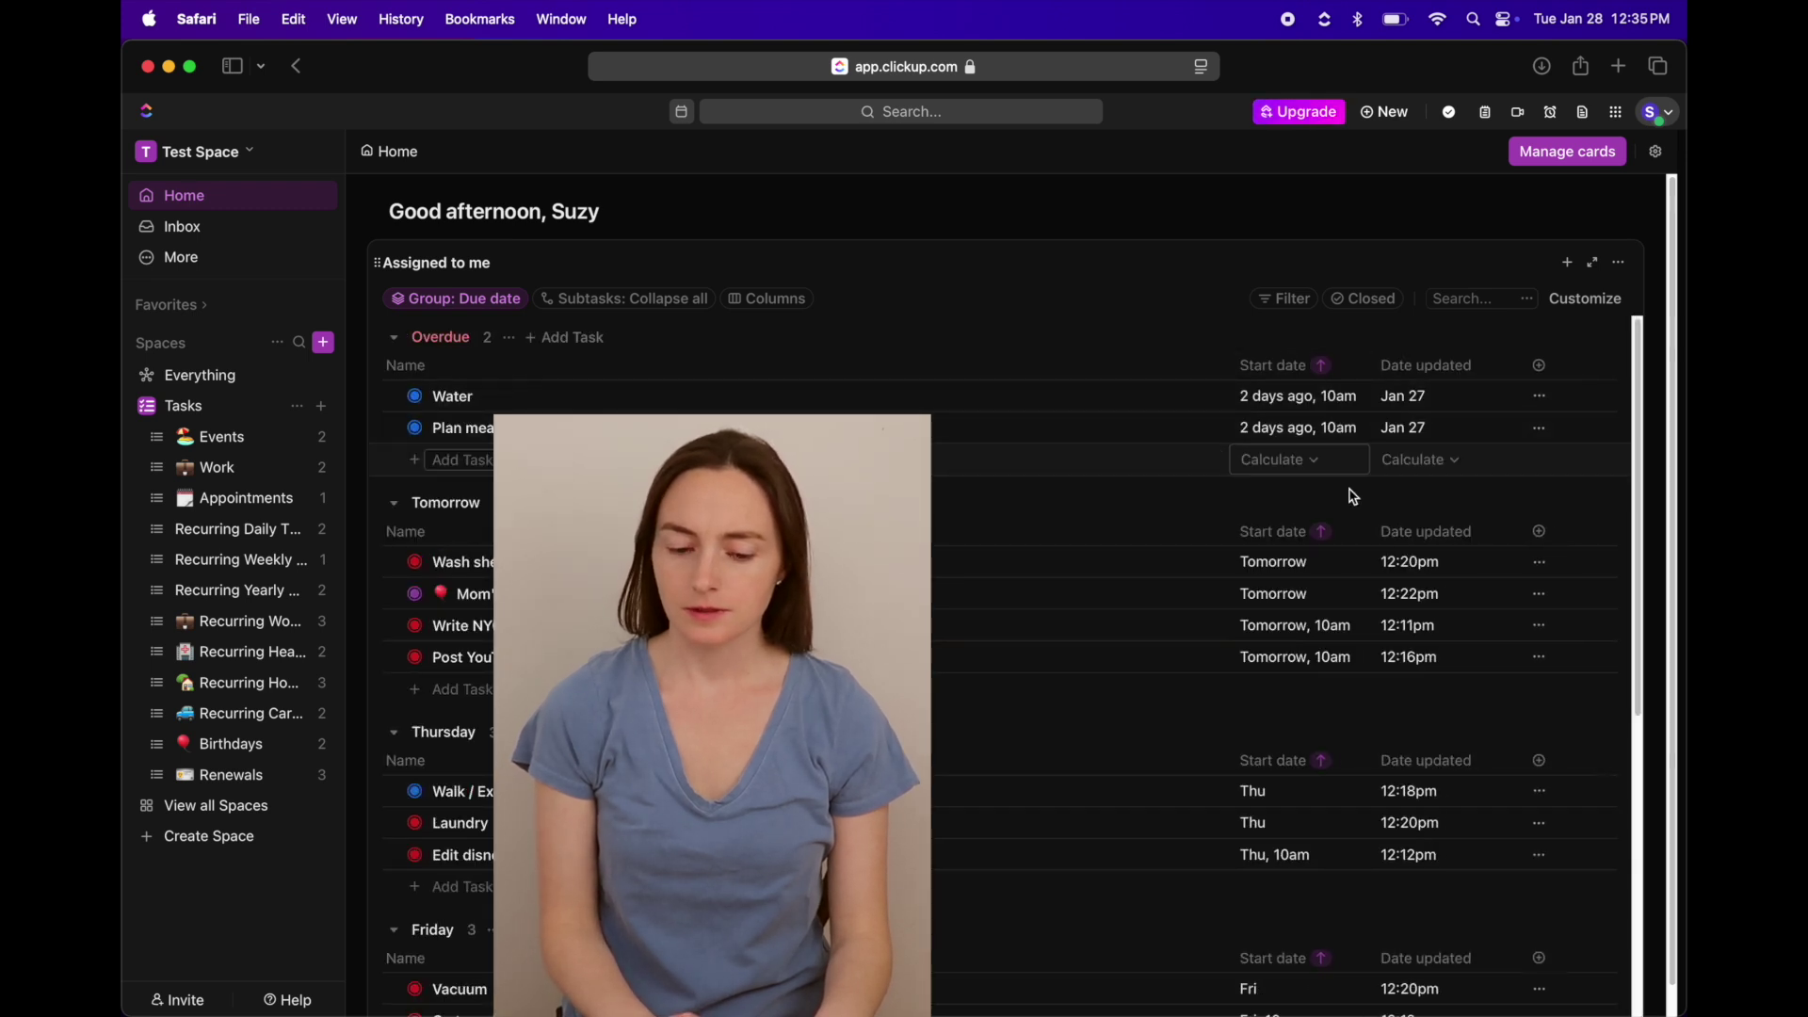
scroll(1041, 509, "down", 1)
scroll(1041, 509, "down", 5)
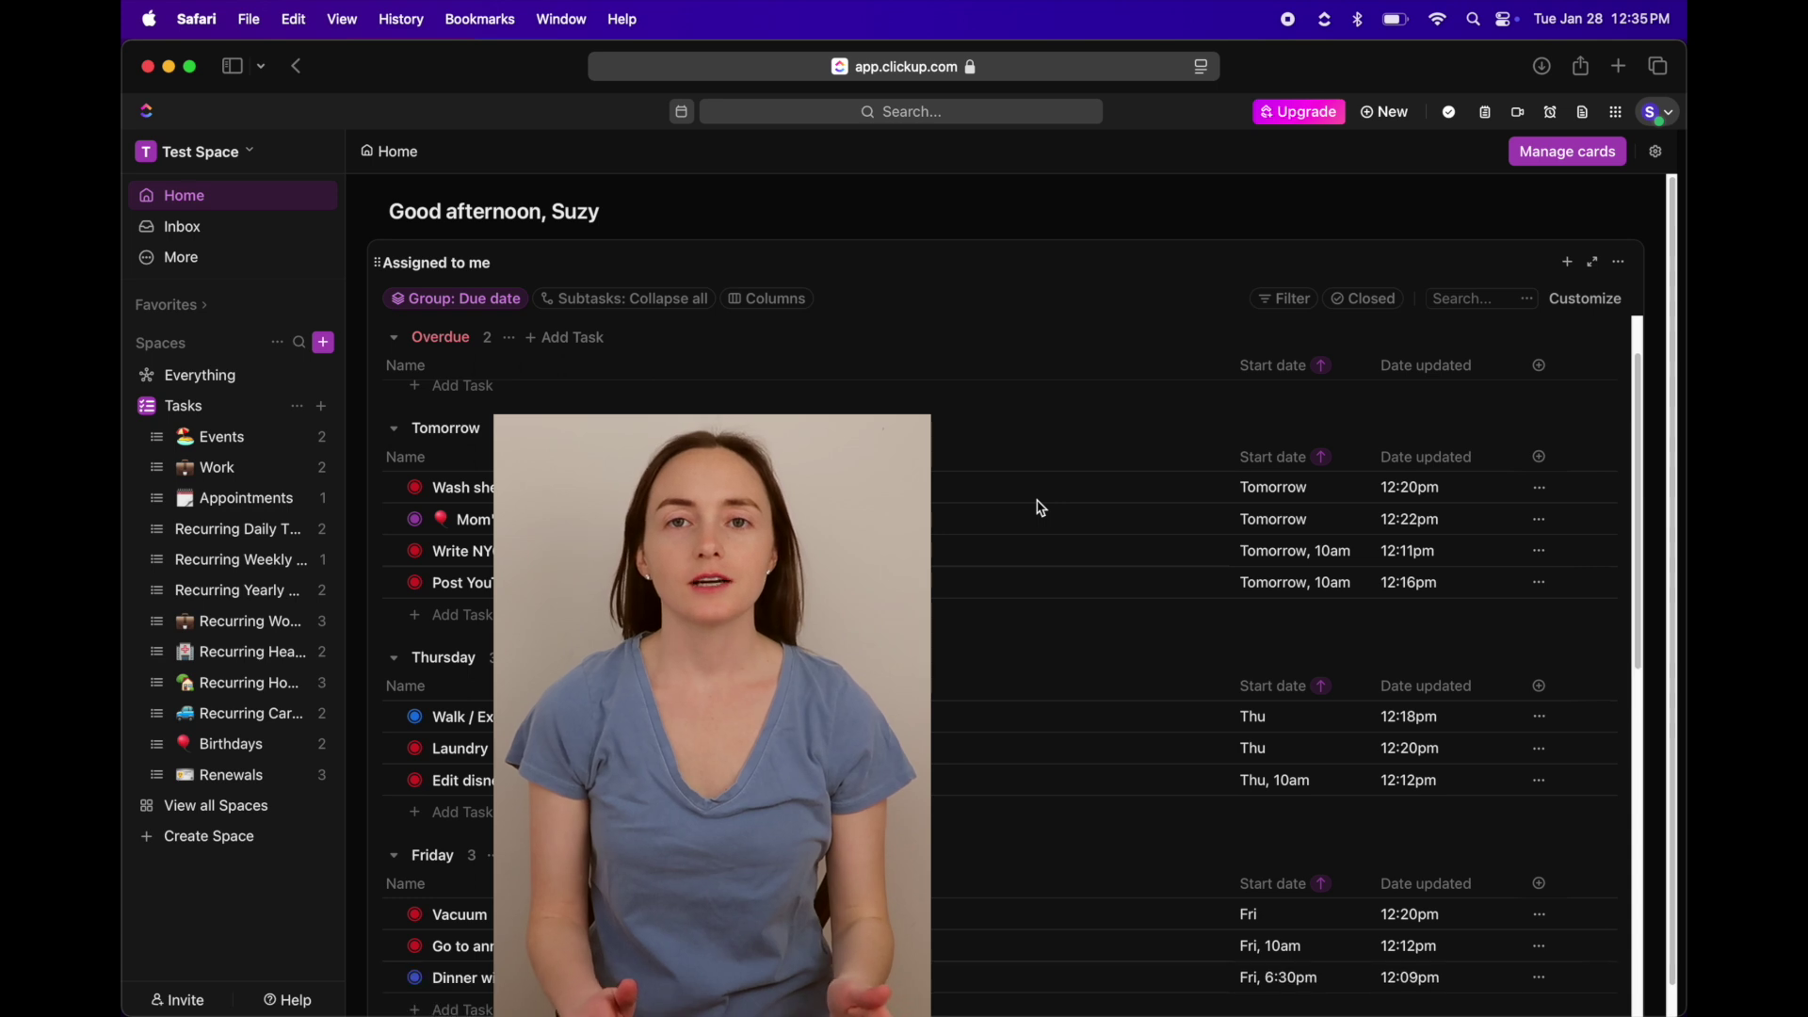
- Look through the day groups of the Assigned to me card, down to the Future tasks
scroll(1039, 509, "down", 3)
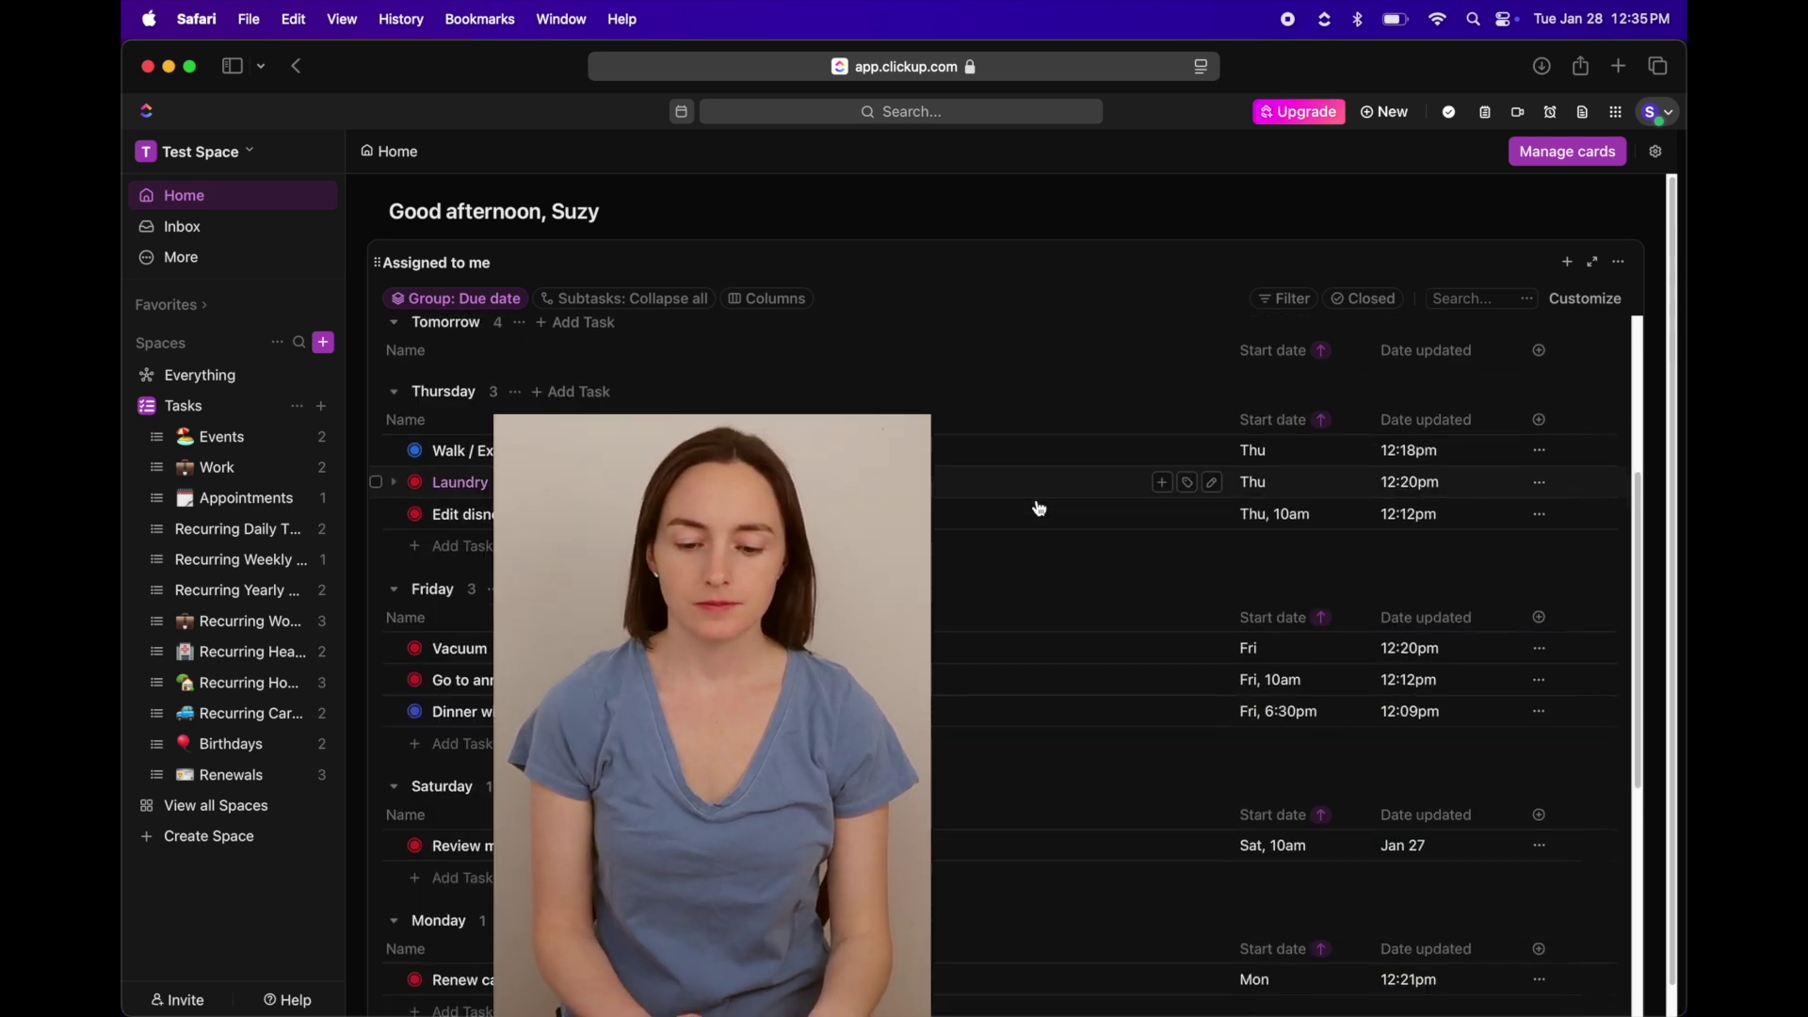
scroll(1040, 508, "down", 4)
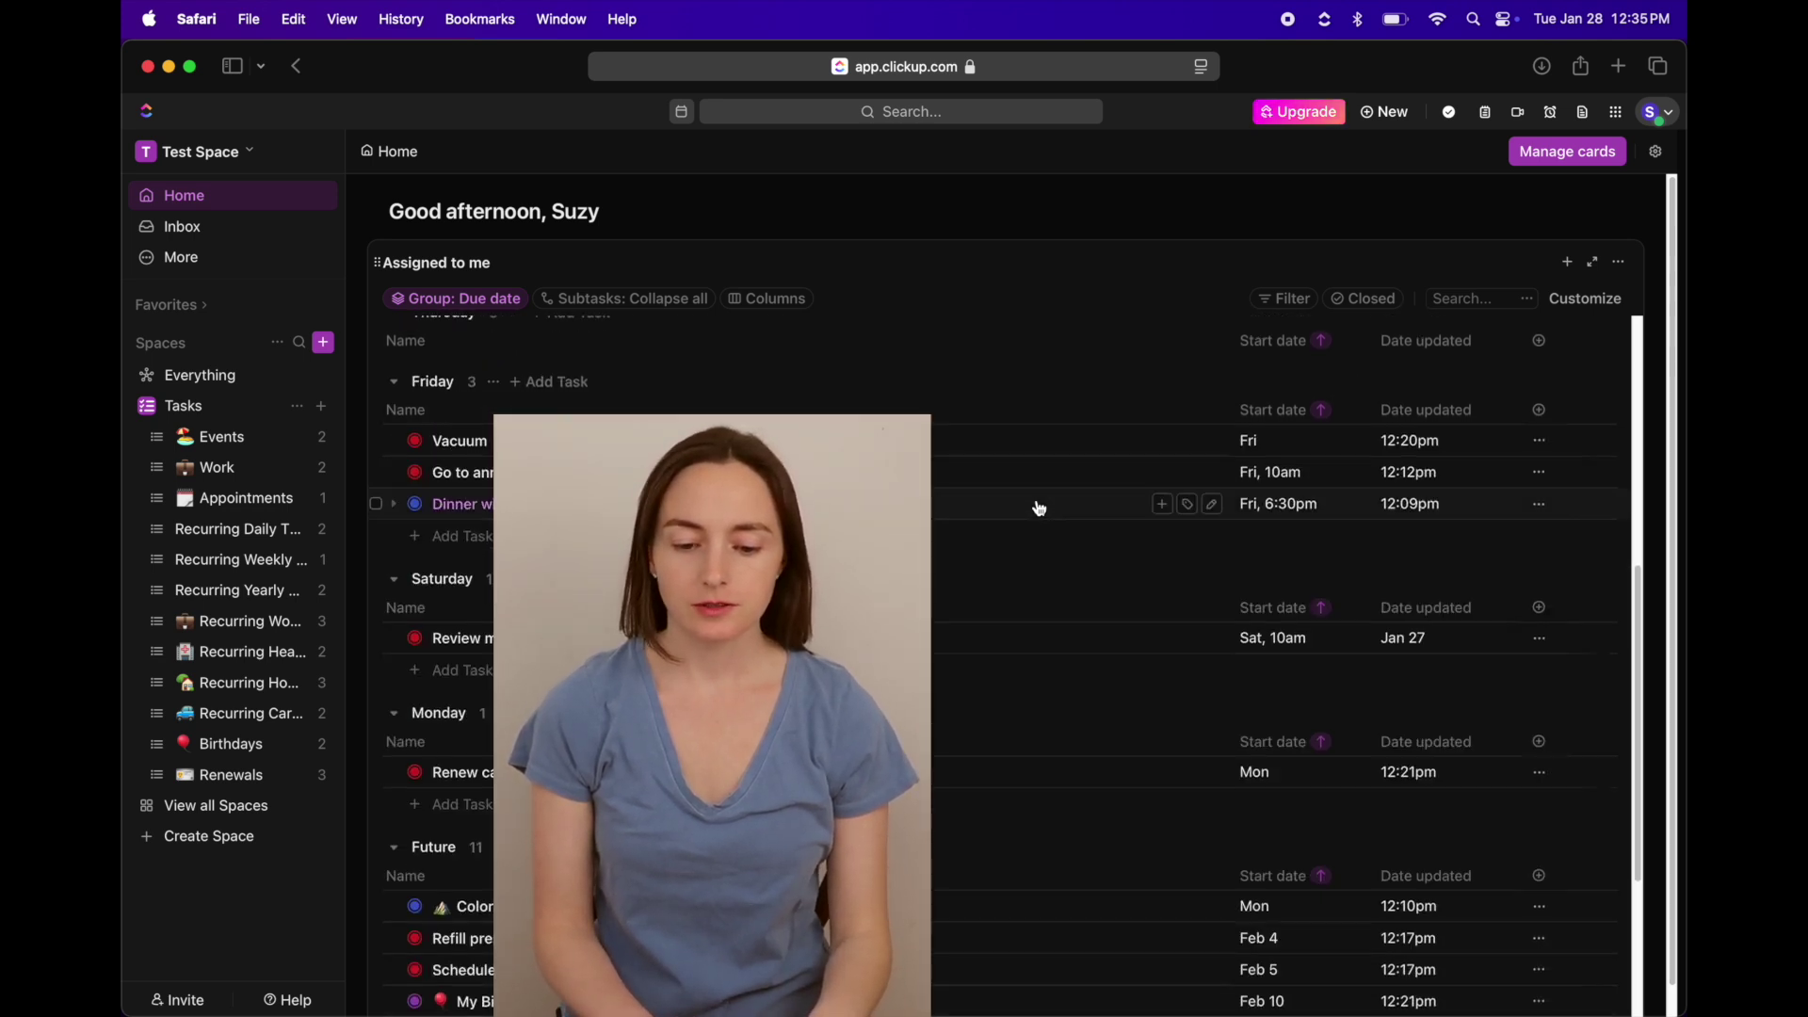
scroll(1041, 508, "down", 3)
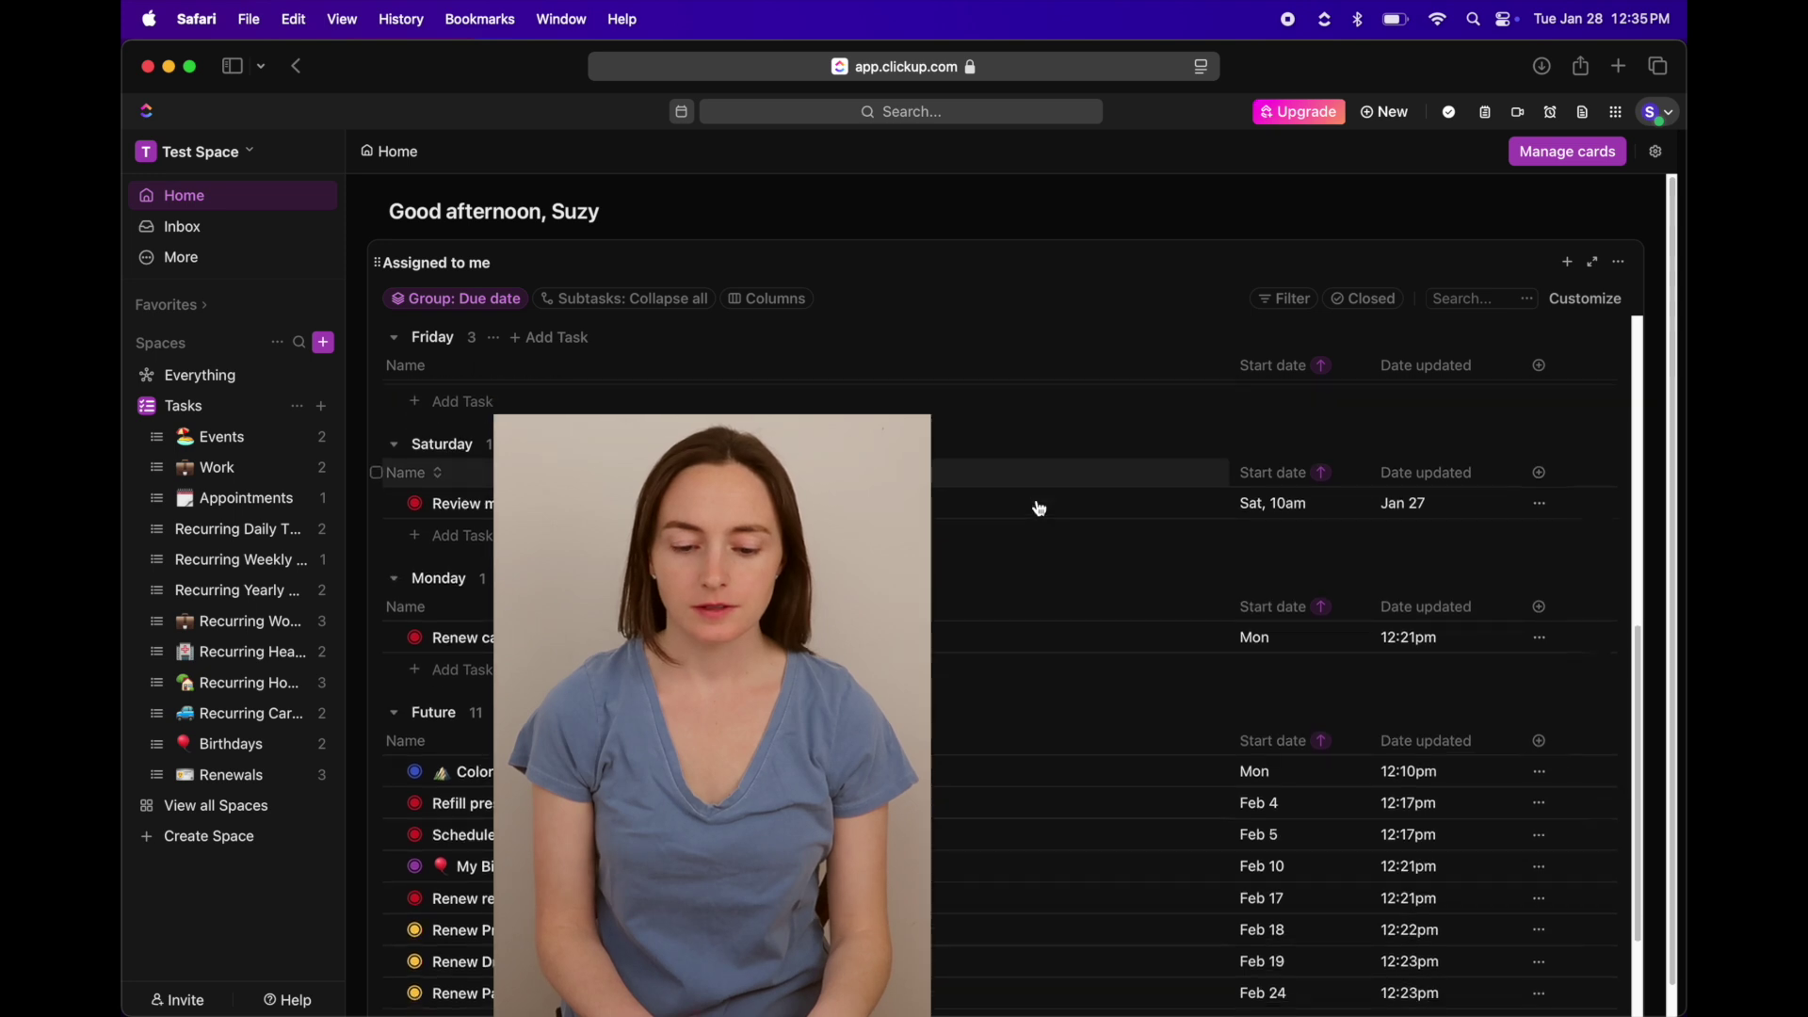
scroll(1040, 509, "down", 2)
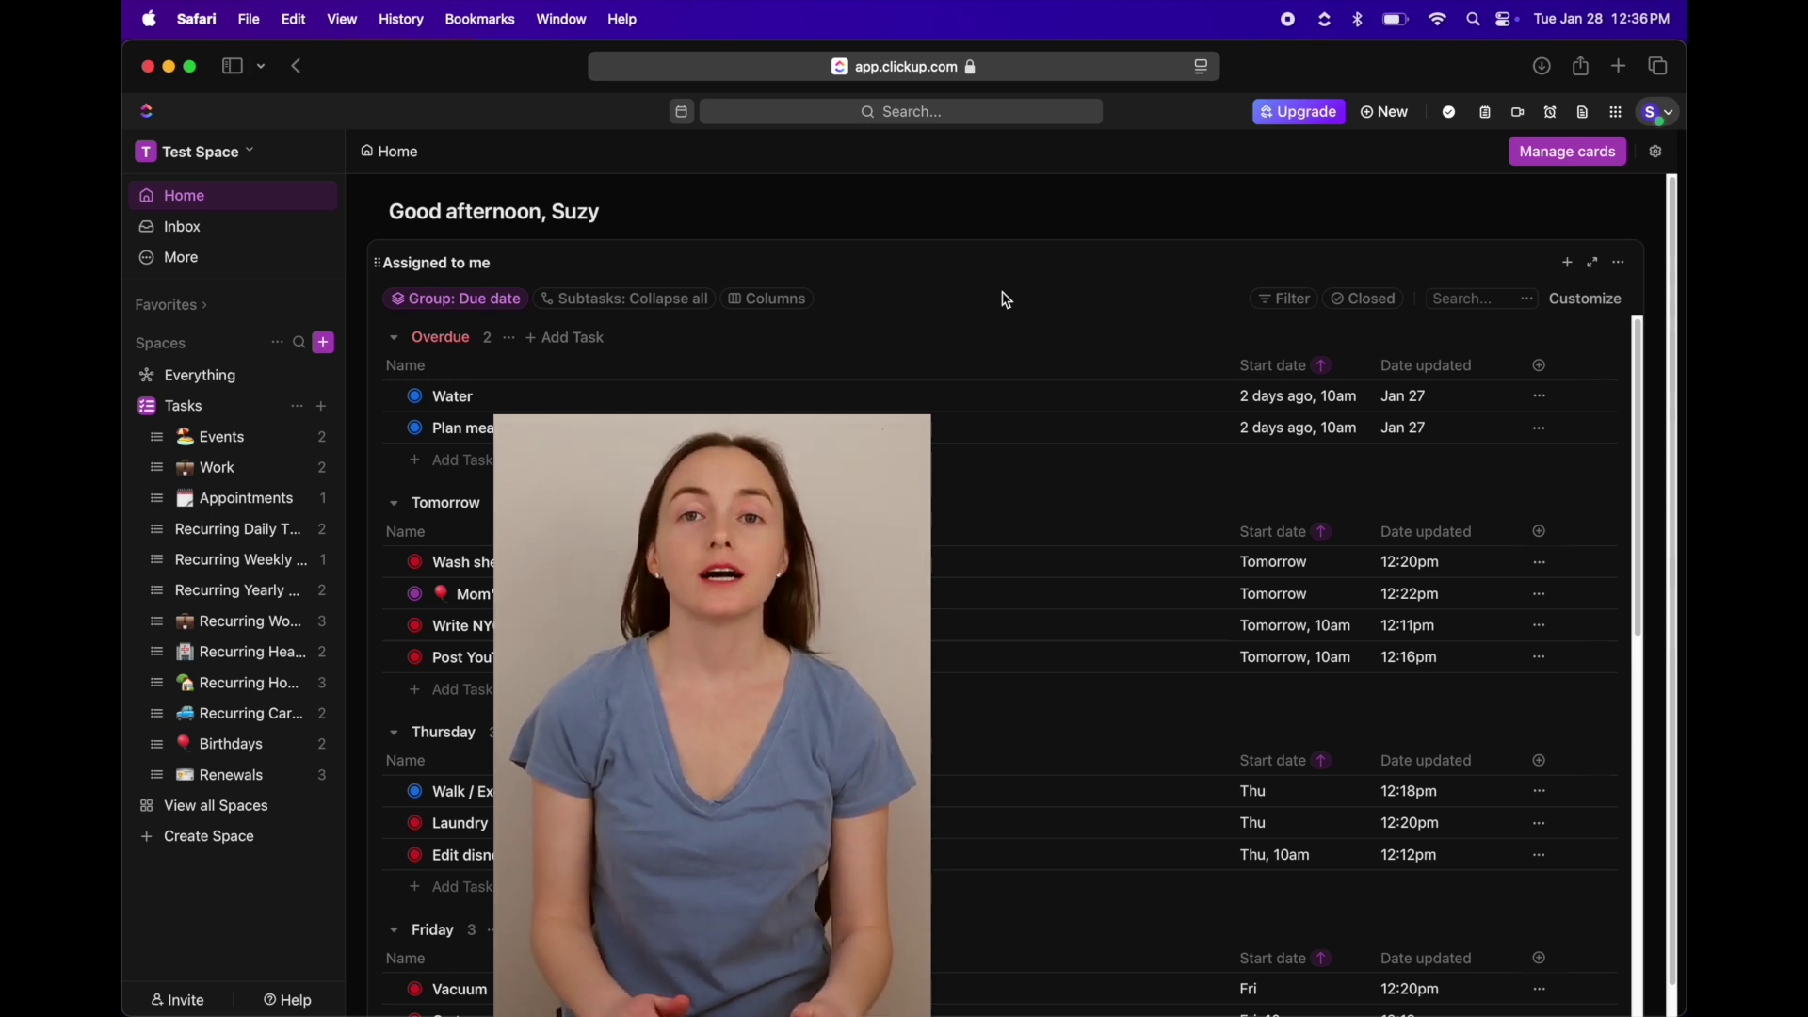
- Look over the Tasks space in its monthly, weekly and day calendars, advancing to February 2025 and to Thursday, January 30
left_click(231, 413)
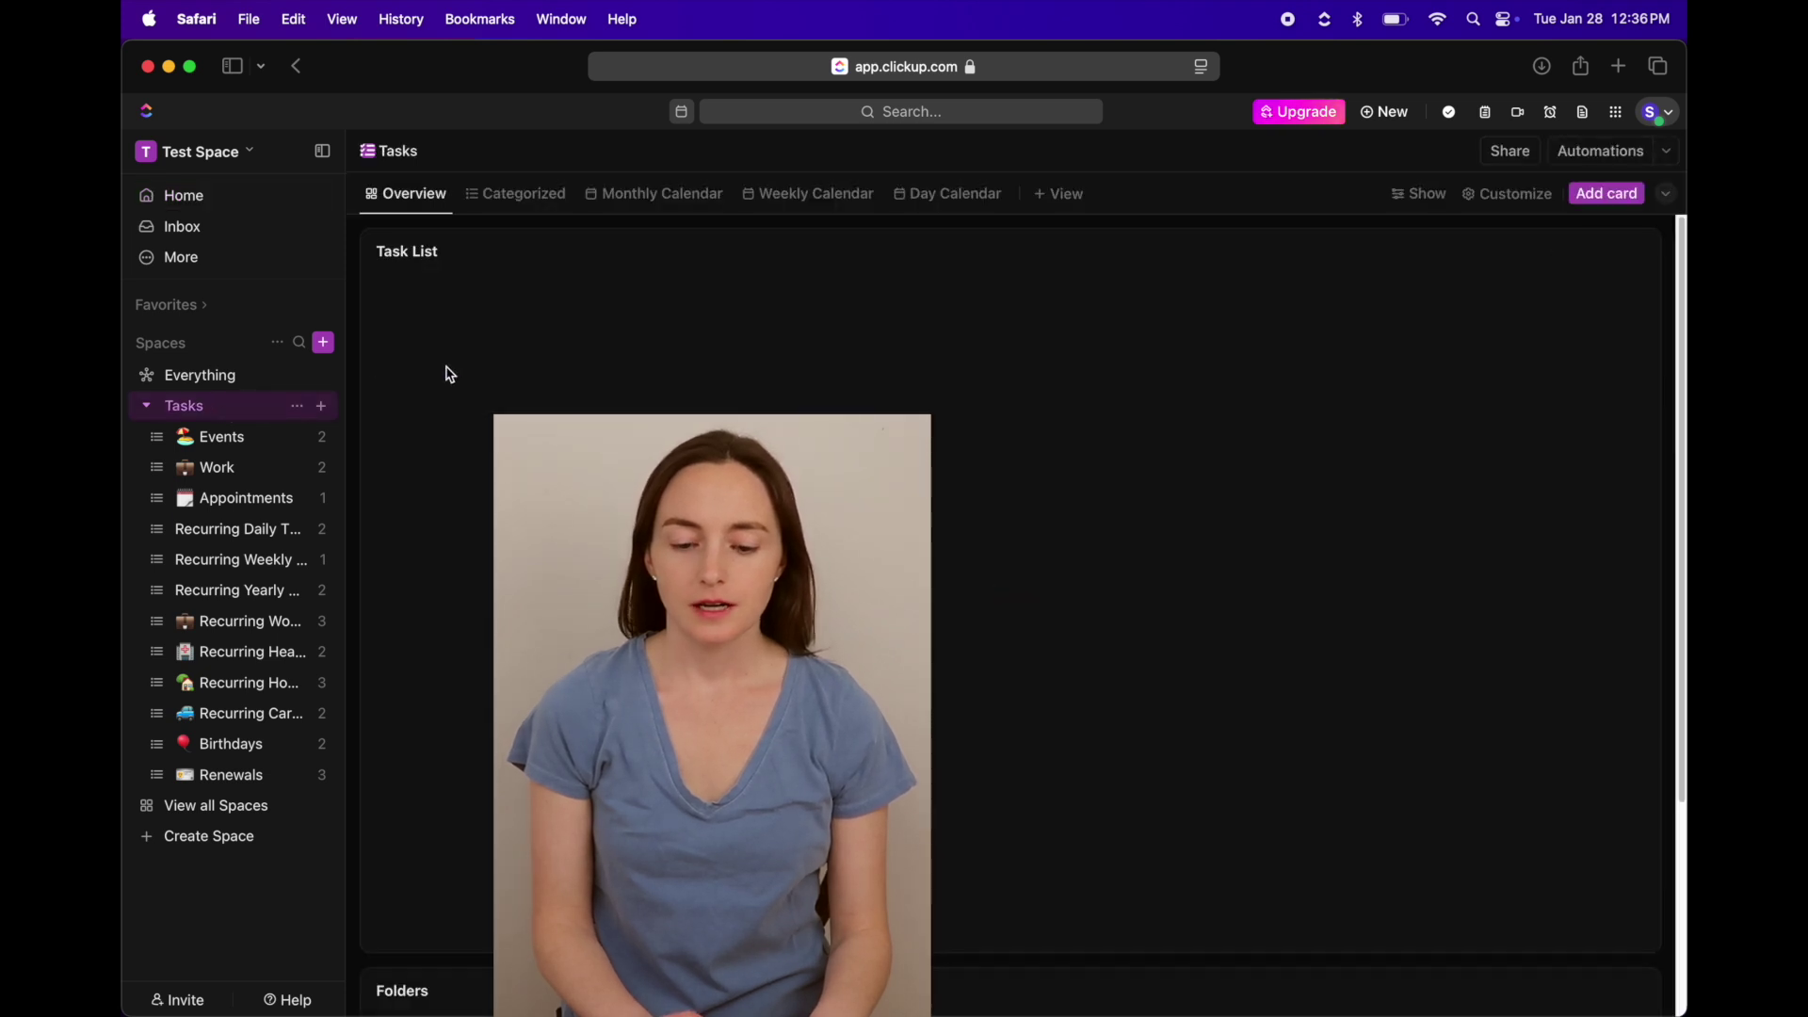
left_click(689, 201)
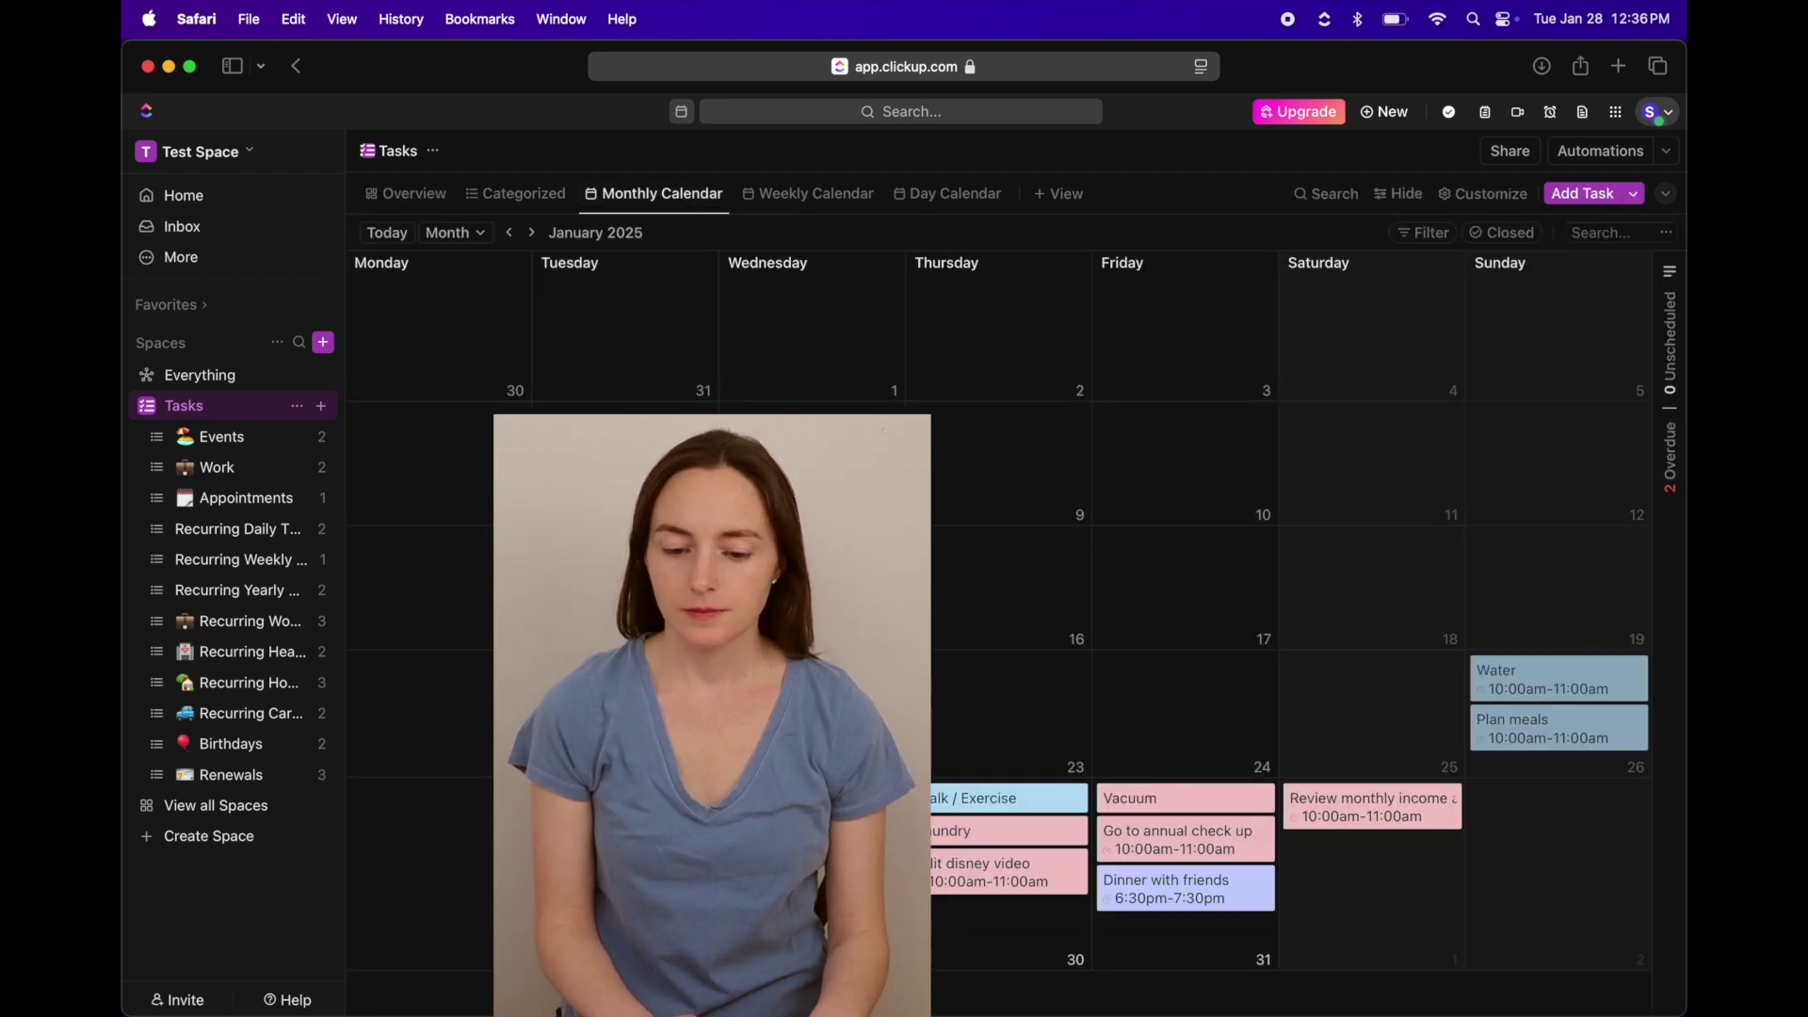
left_click(533, 233)
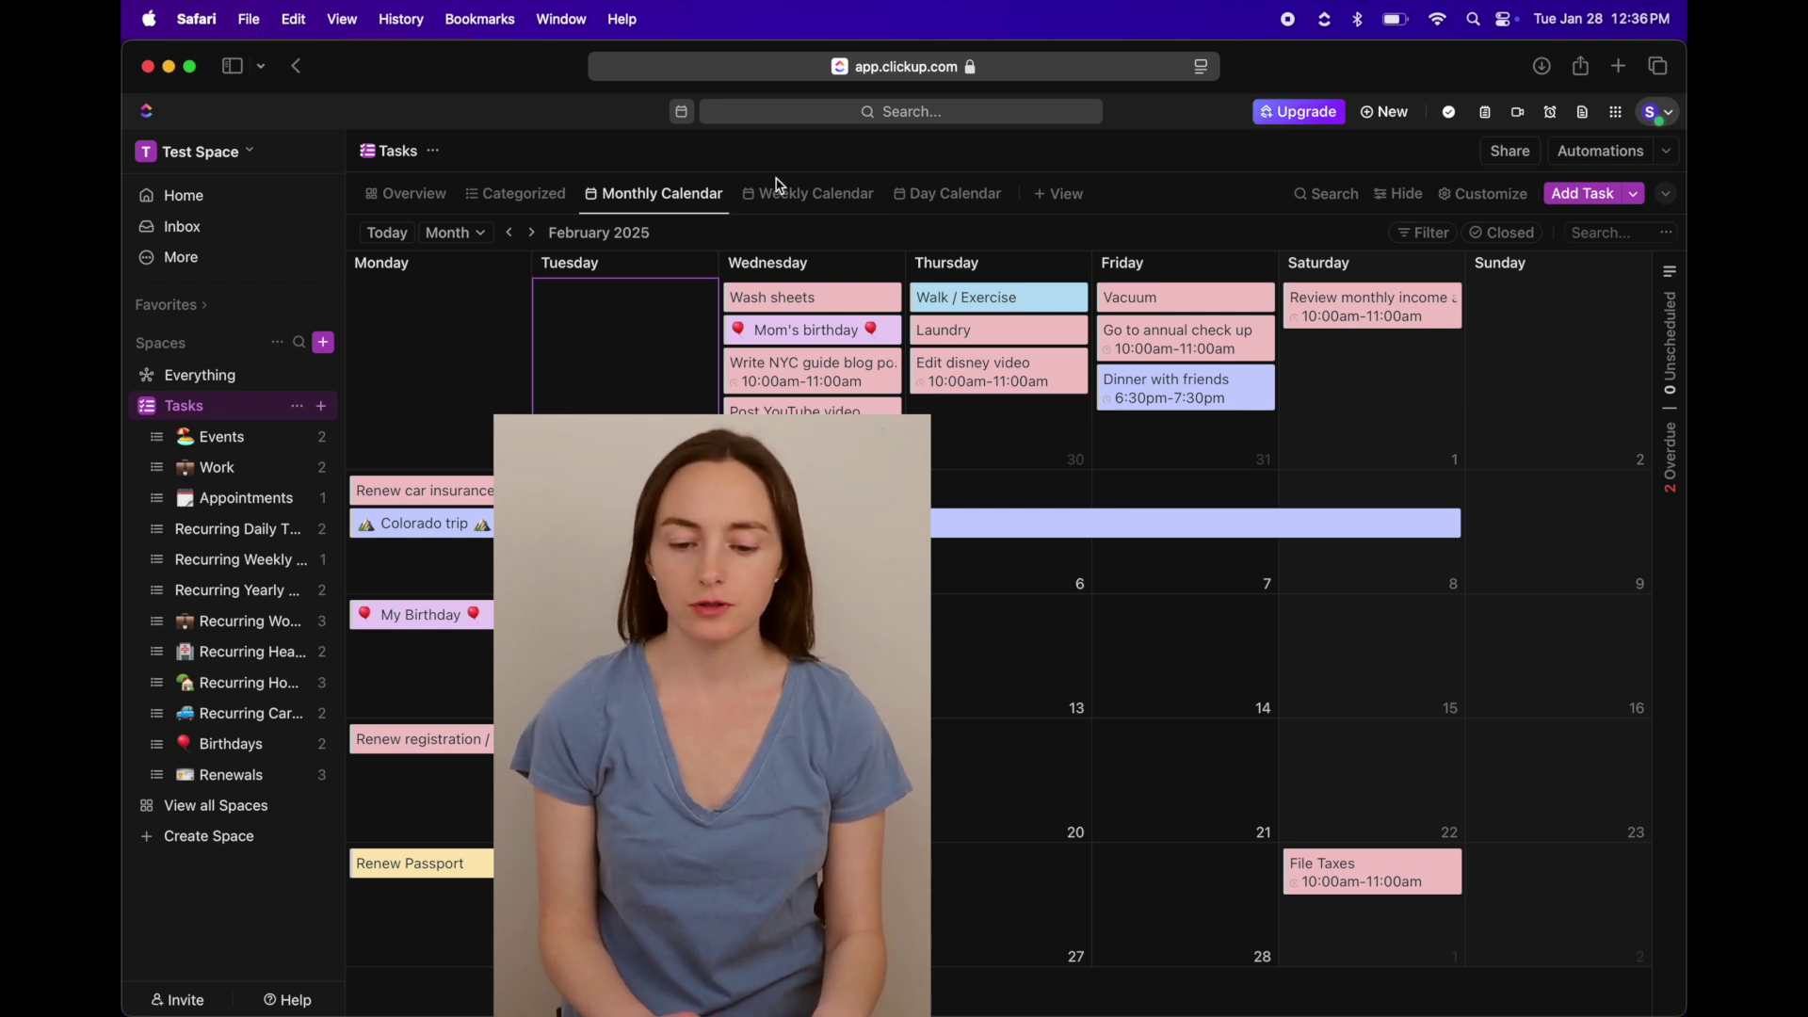
left_click(808, 193)
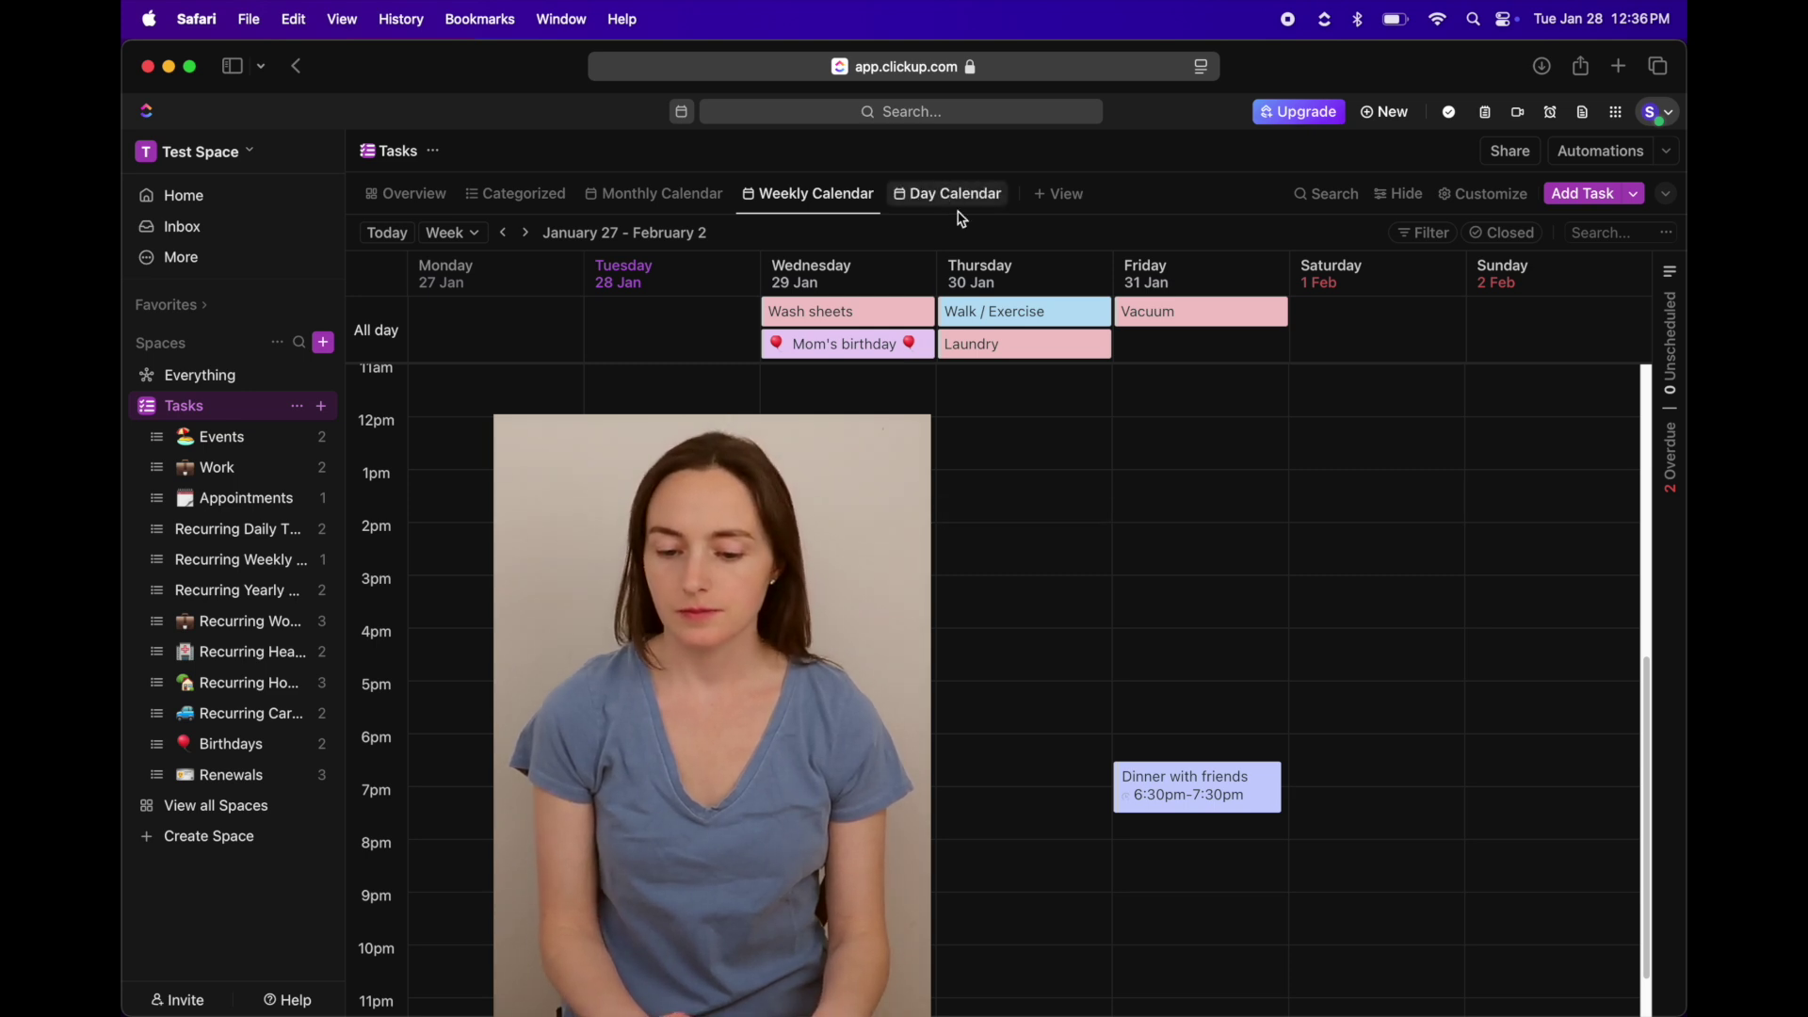
left_click(515, 236)
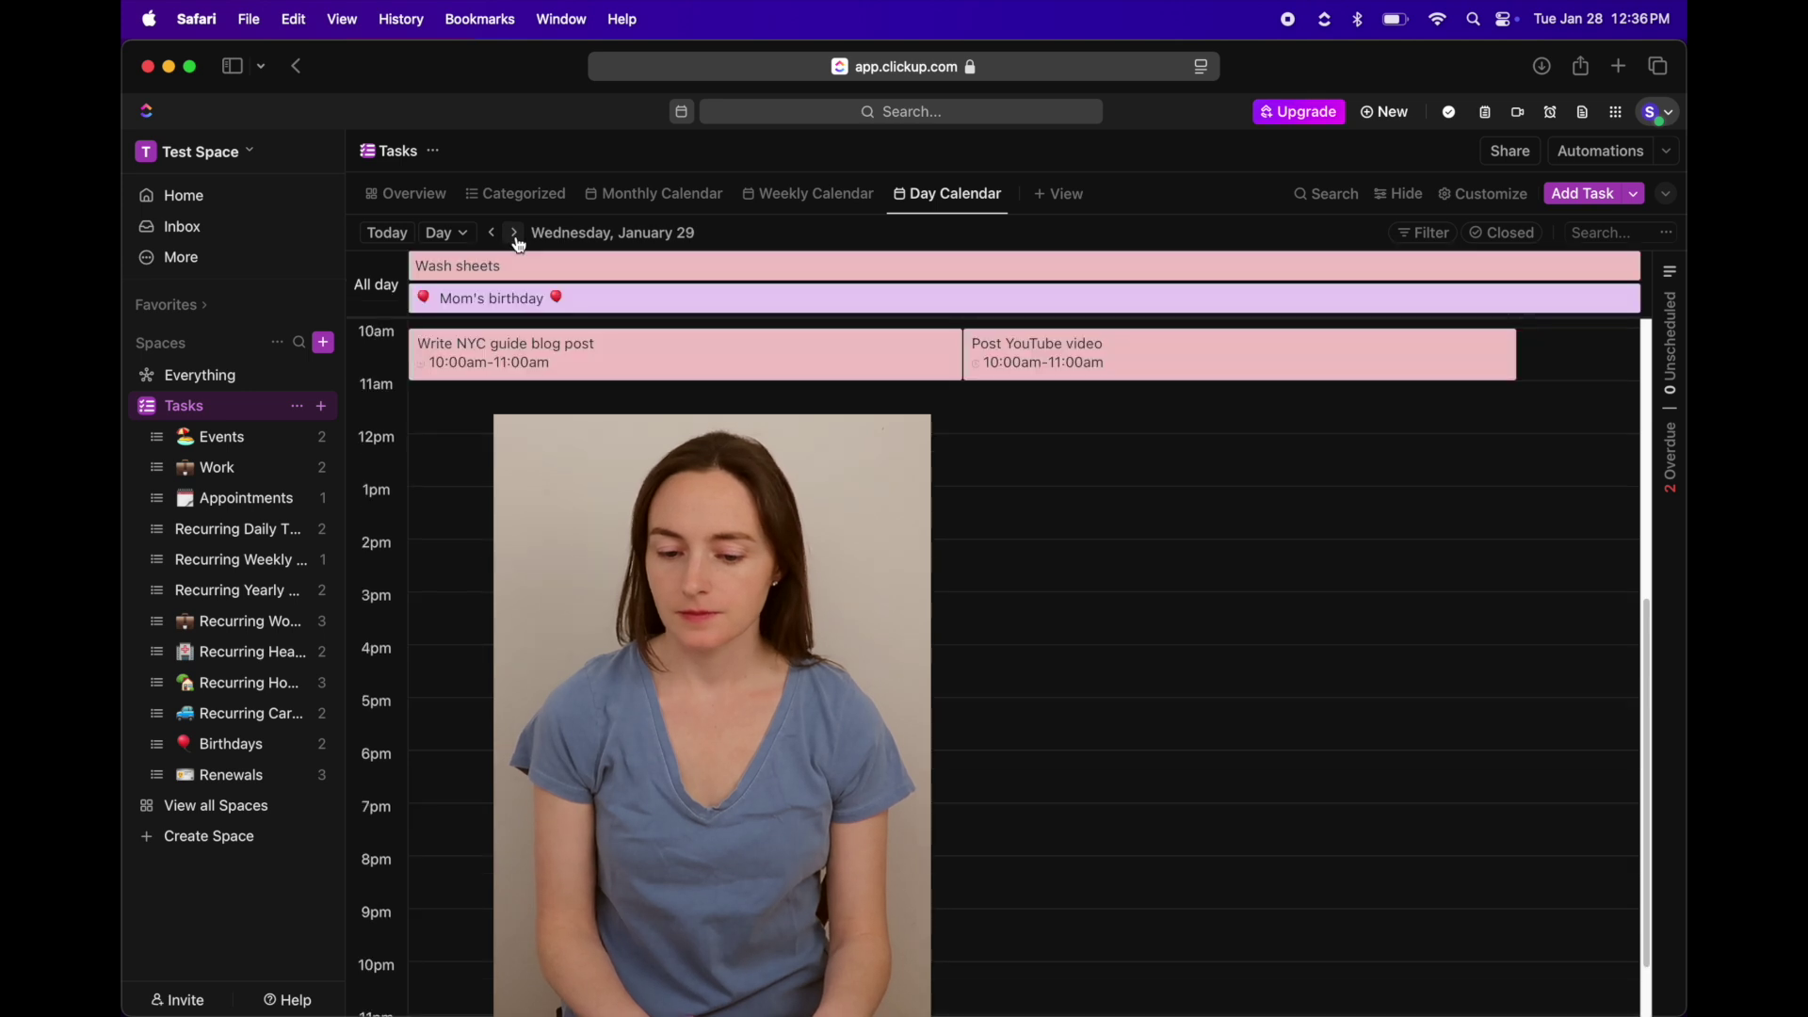
left_click(515, 236)
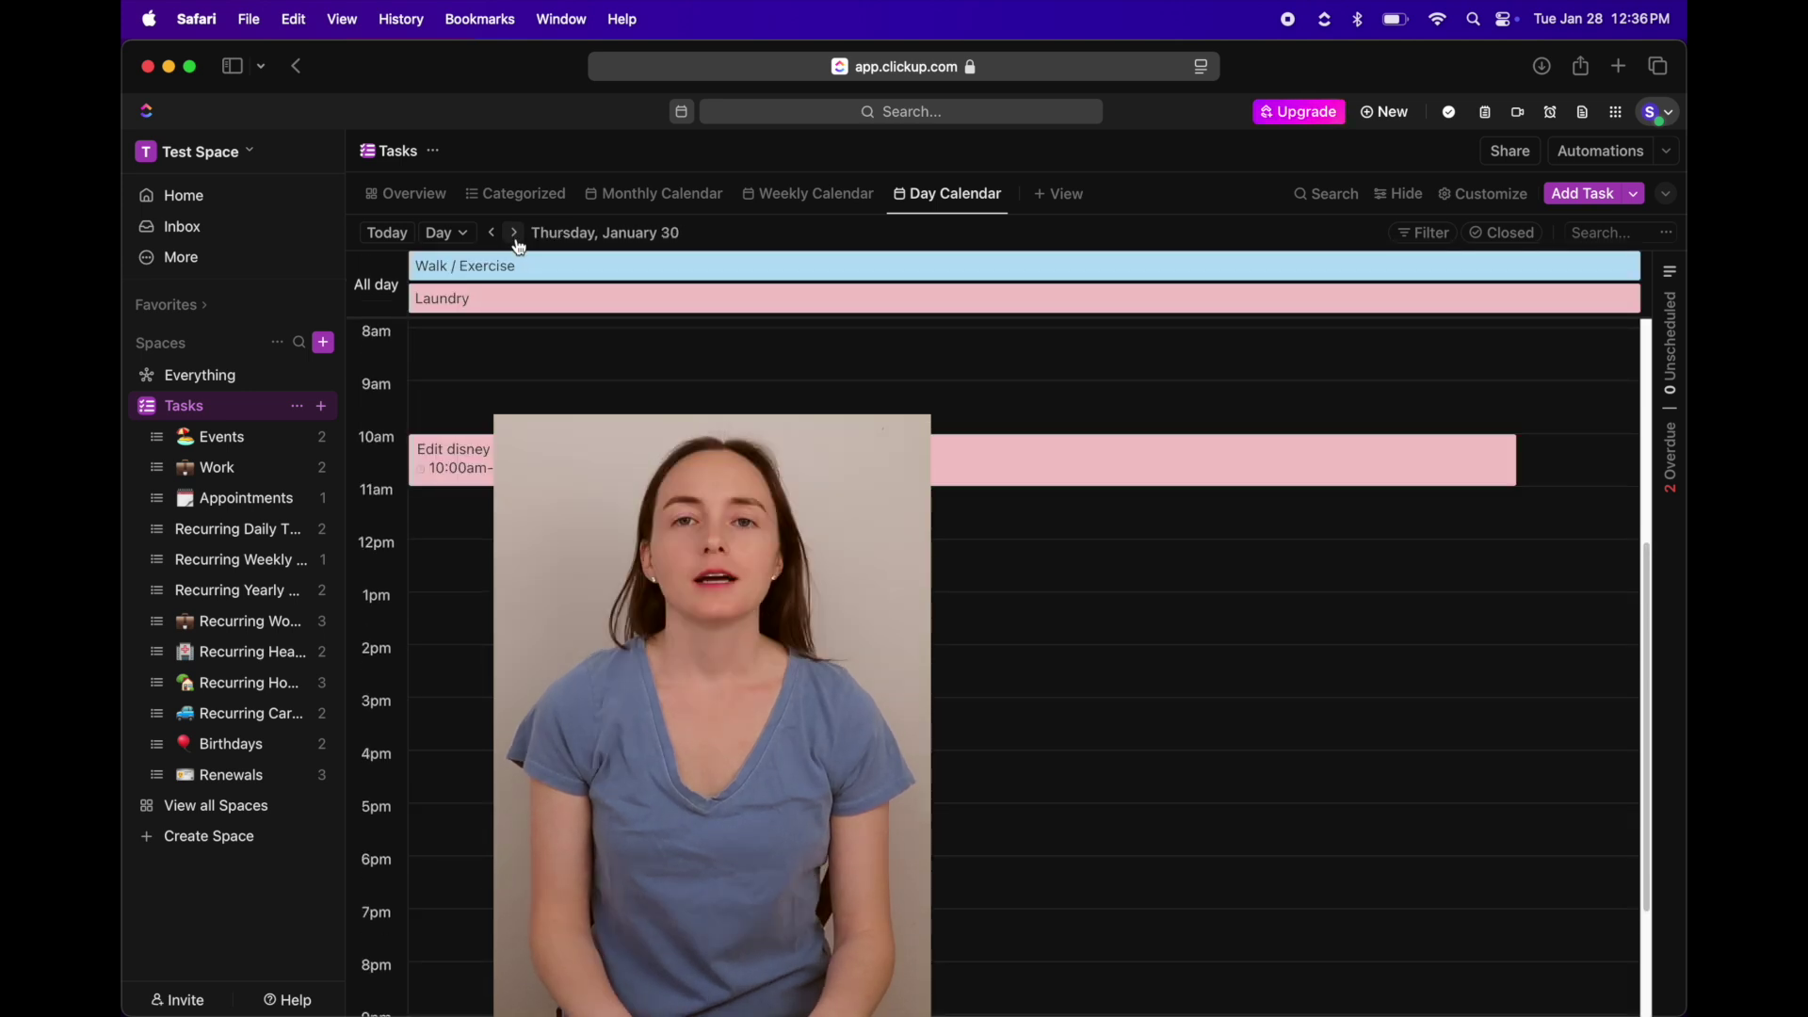
- Return to the Monthly Calendar of the Tasks space and start a filter on Location/List with the condition Is
left_click(650, 193)
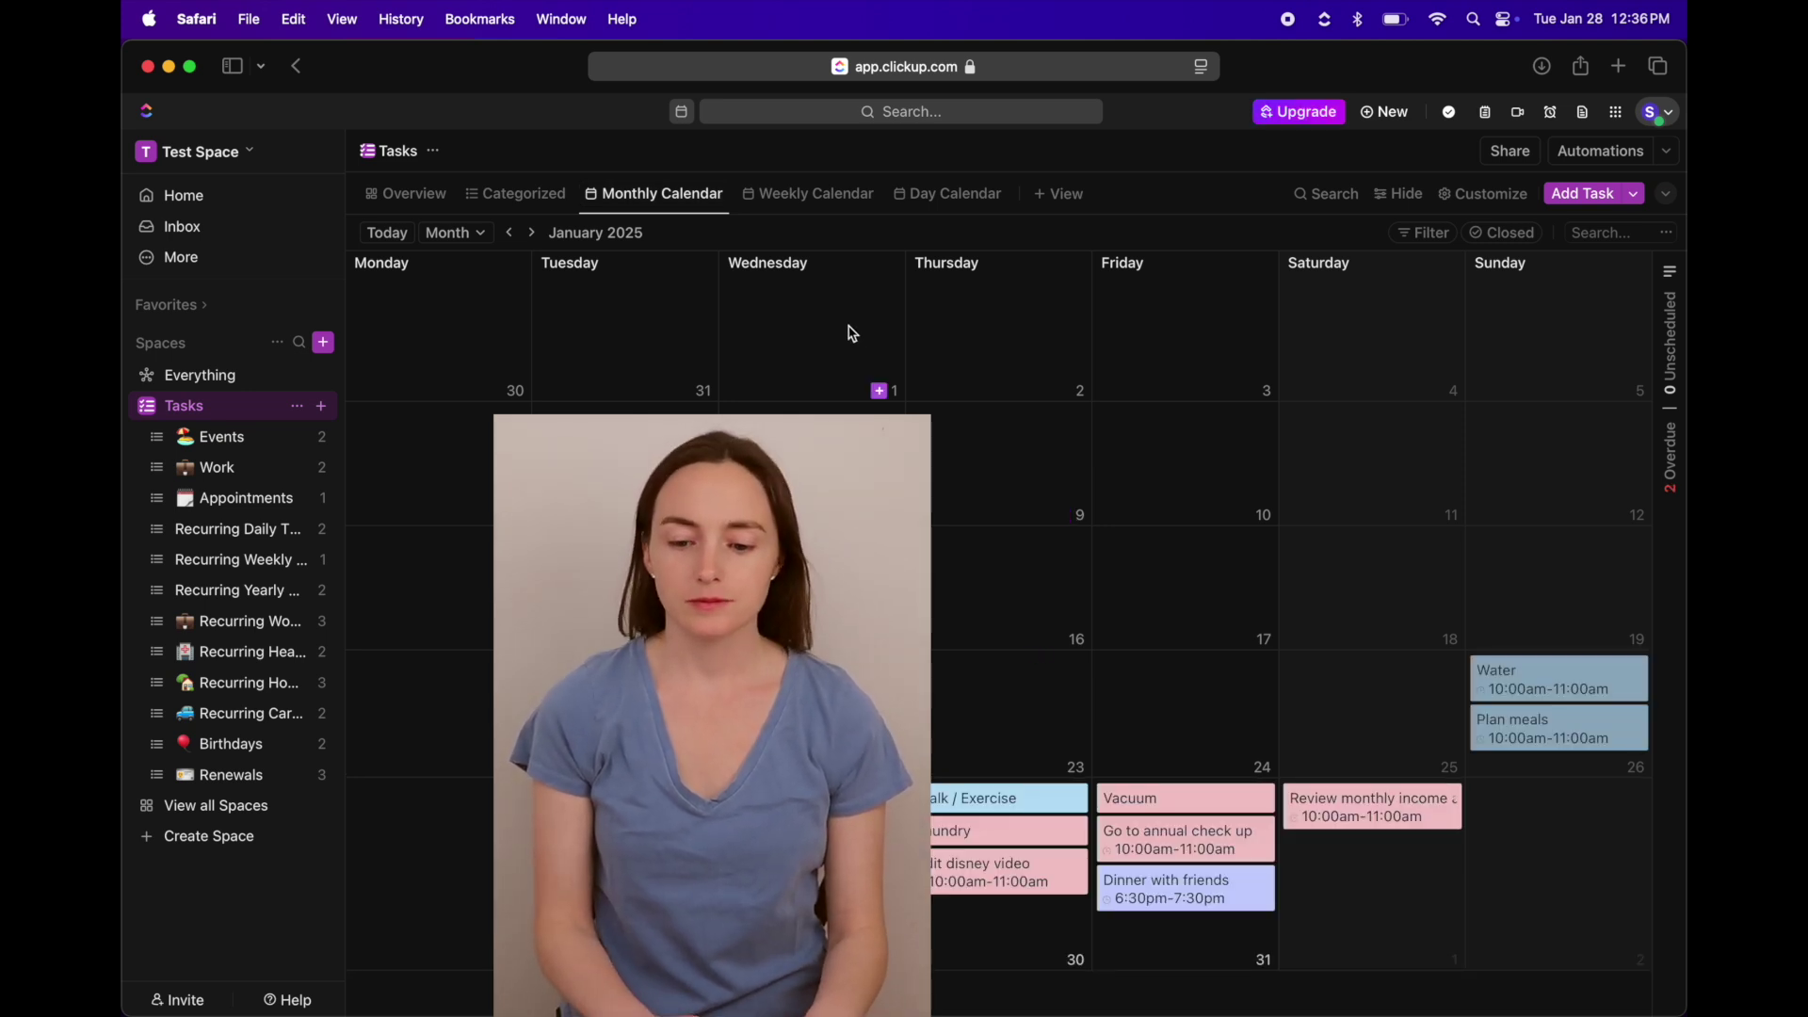
left_click(1511, 198)
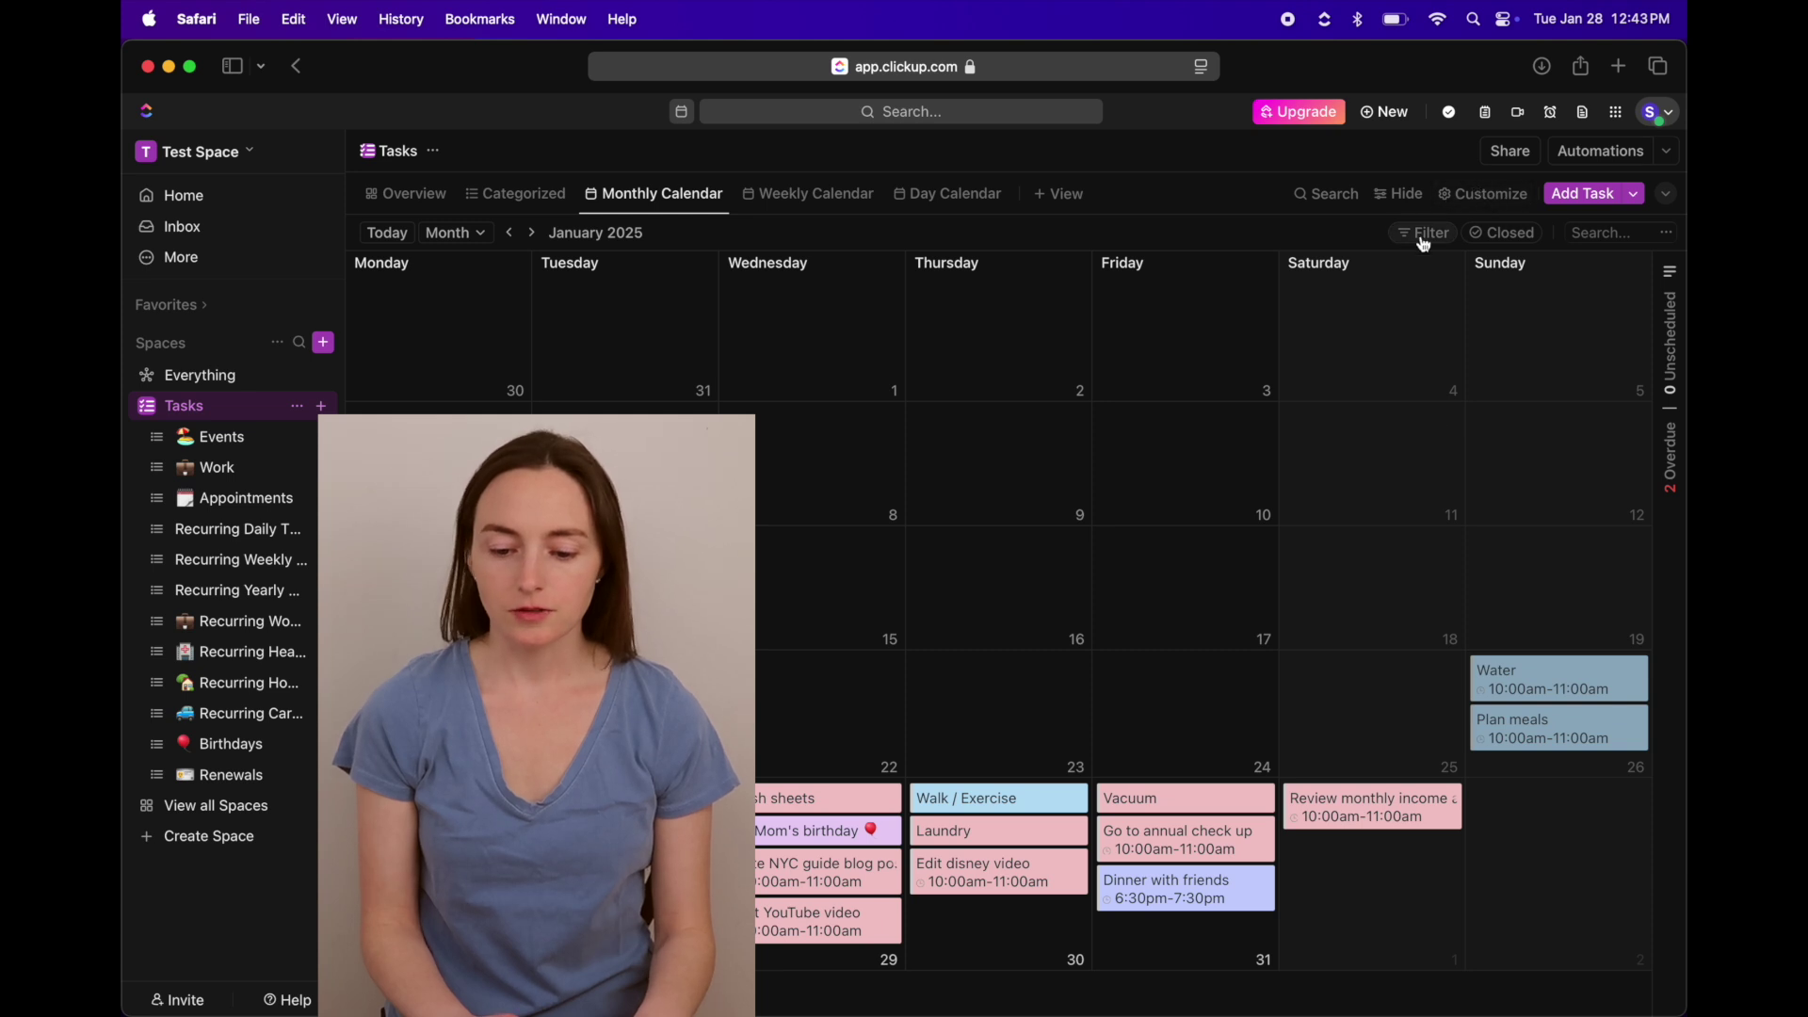
left_click(1424, 235)
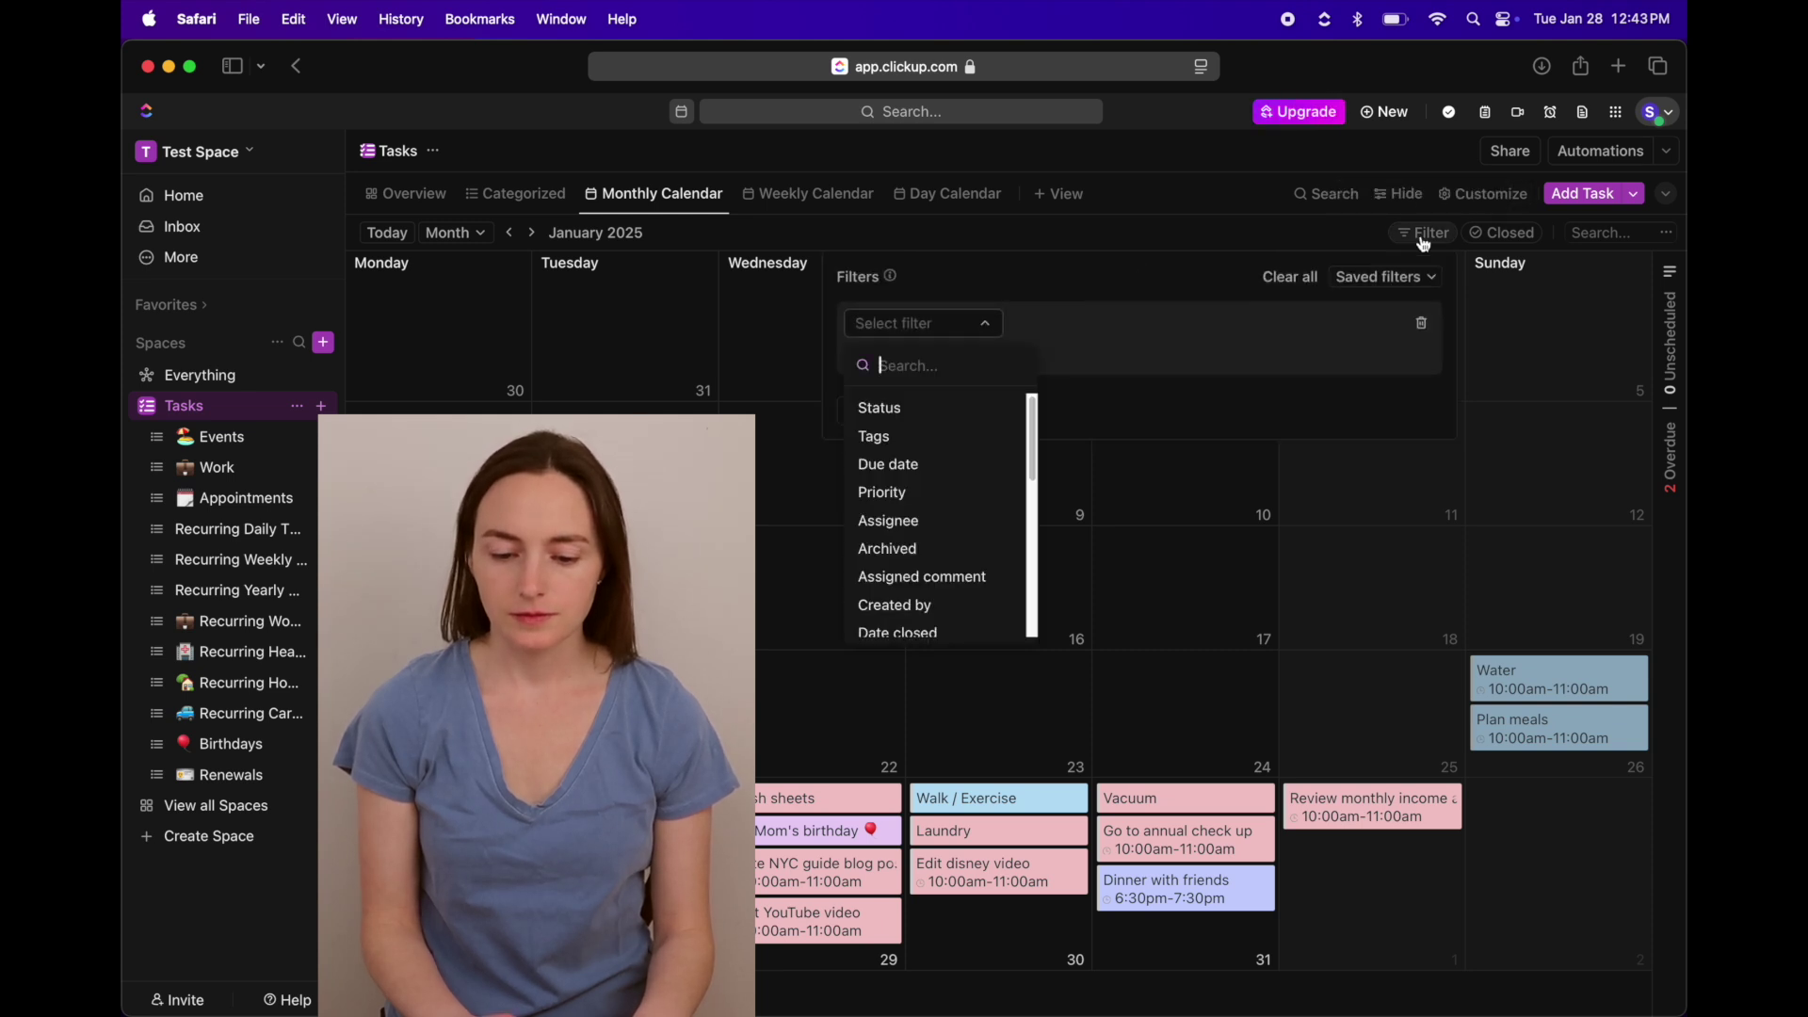
left_click_drag(1030, 448, 1033, 516)
left_click(932, 540)
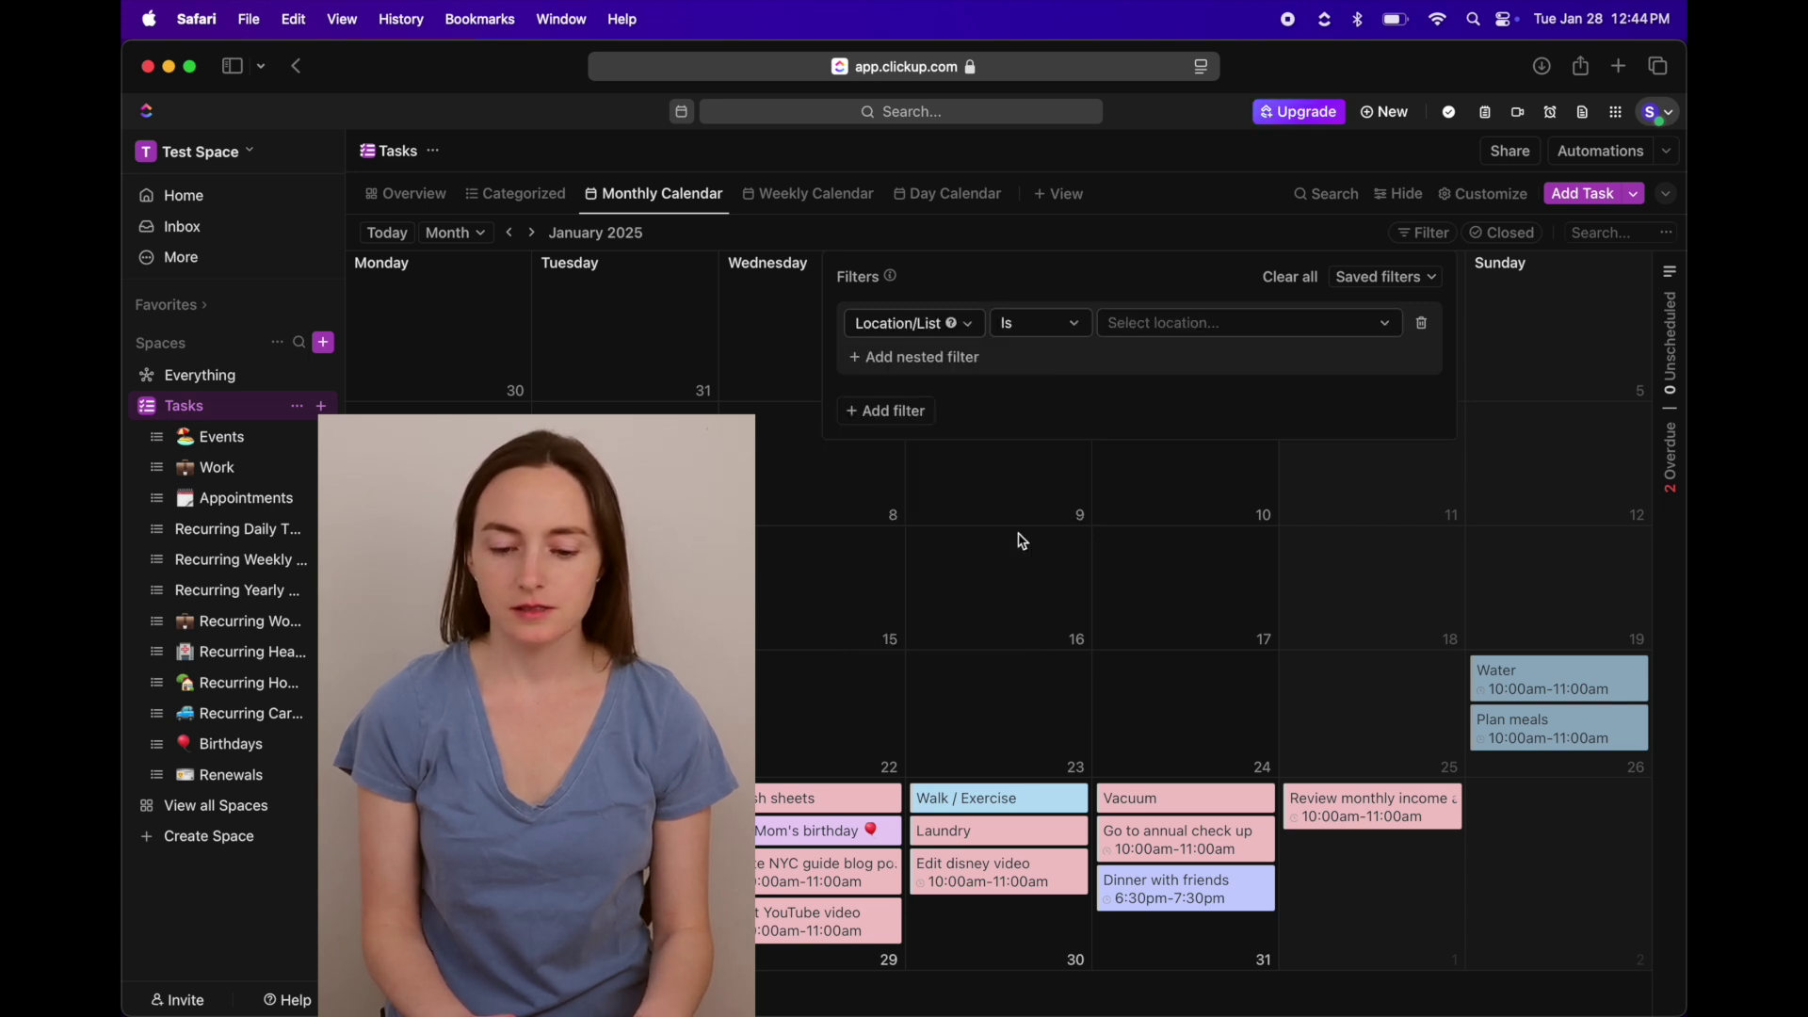
left_click(1182, 323)
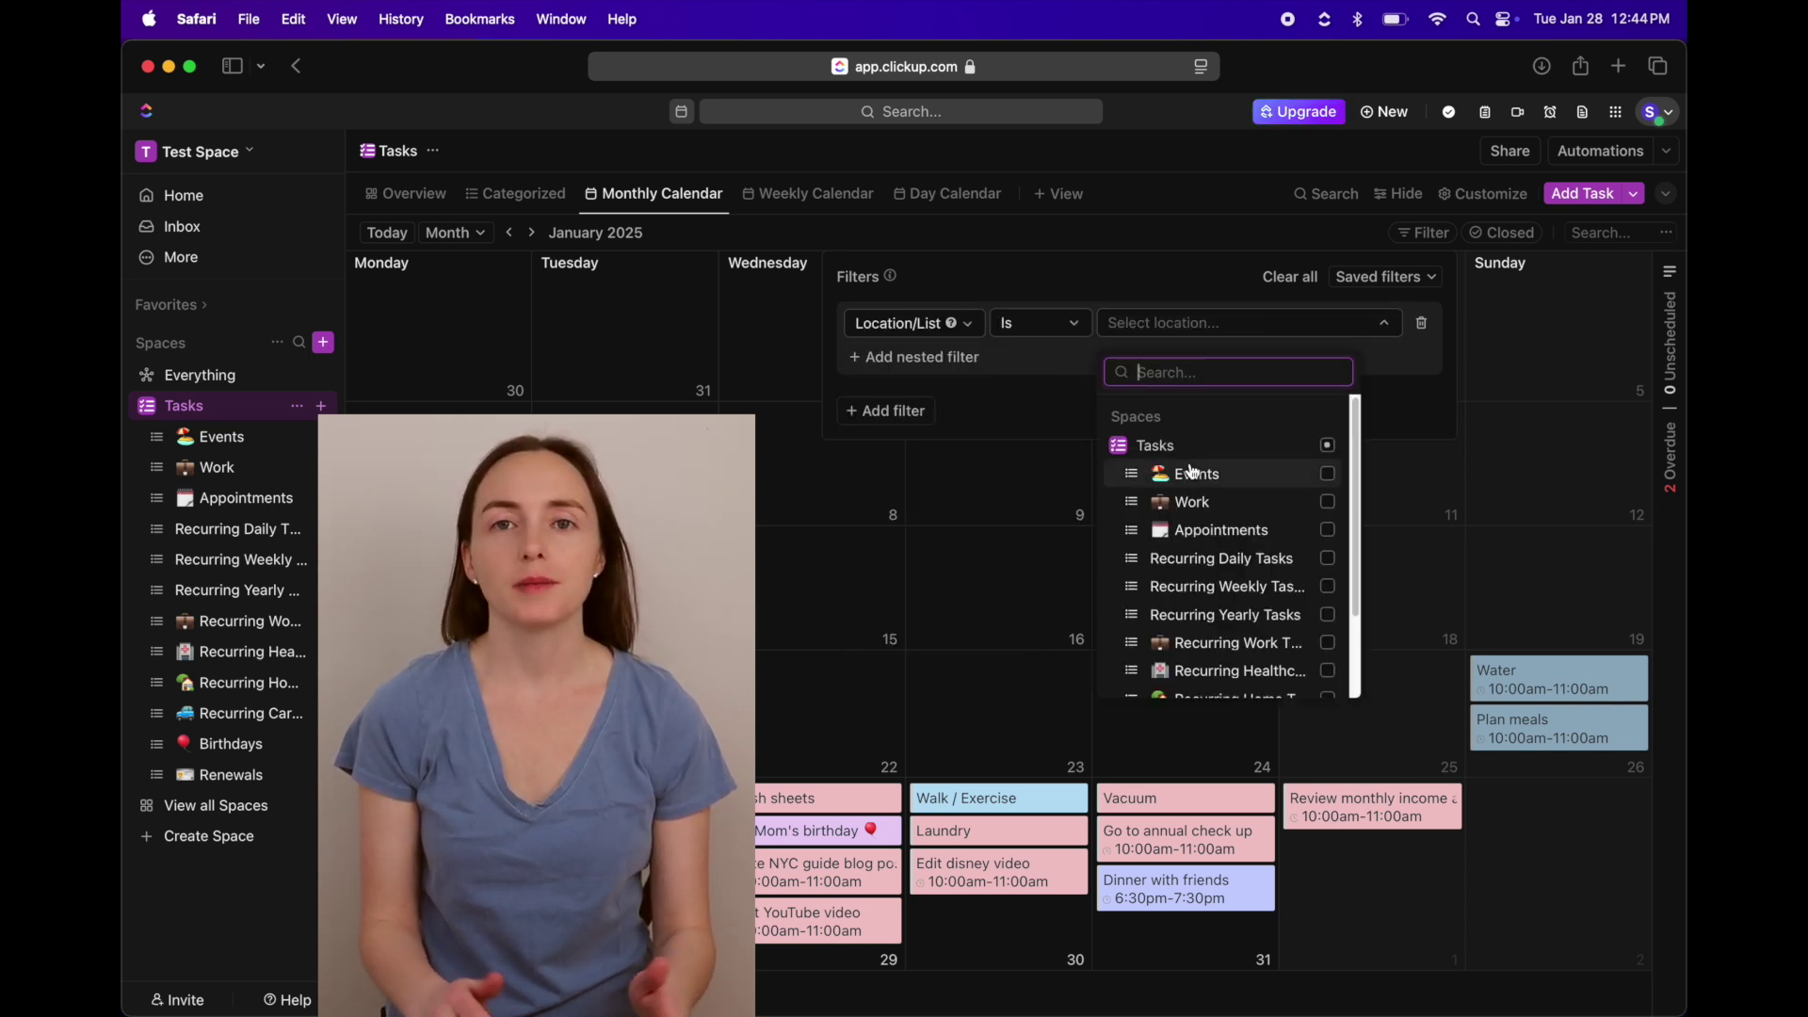
- Limit the Location/List filter to the Events, Work, Appointments and Birthdays lists
left_click(1329, 474)
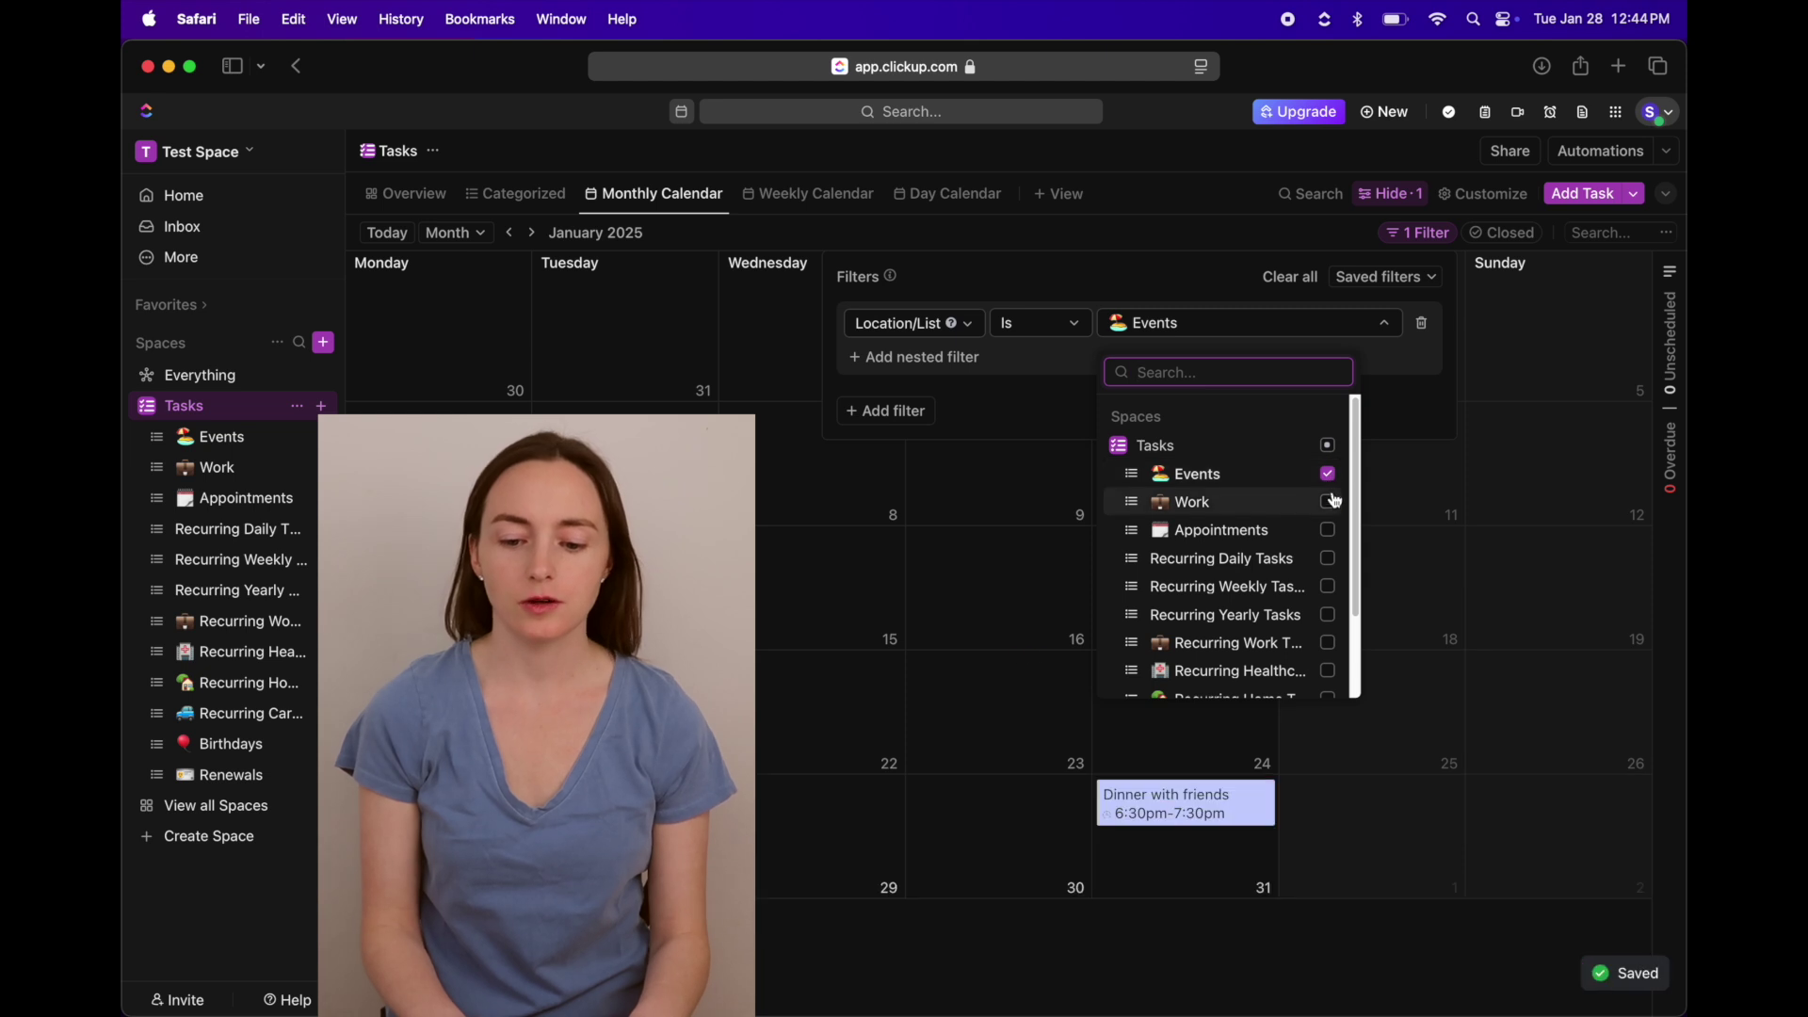
left_click(1329, 501)
left_click(1329, 532)
scroll(1318, 546, "down", 3)
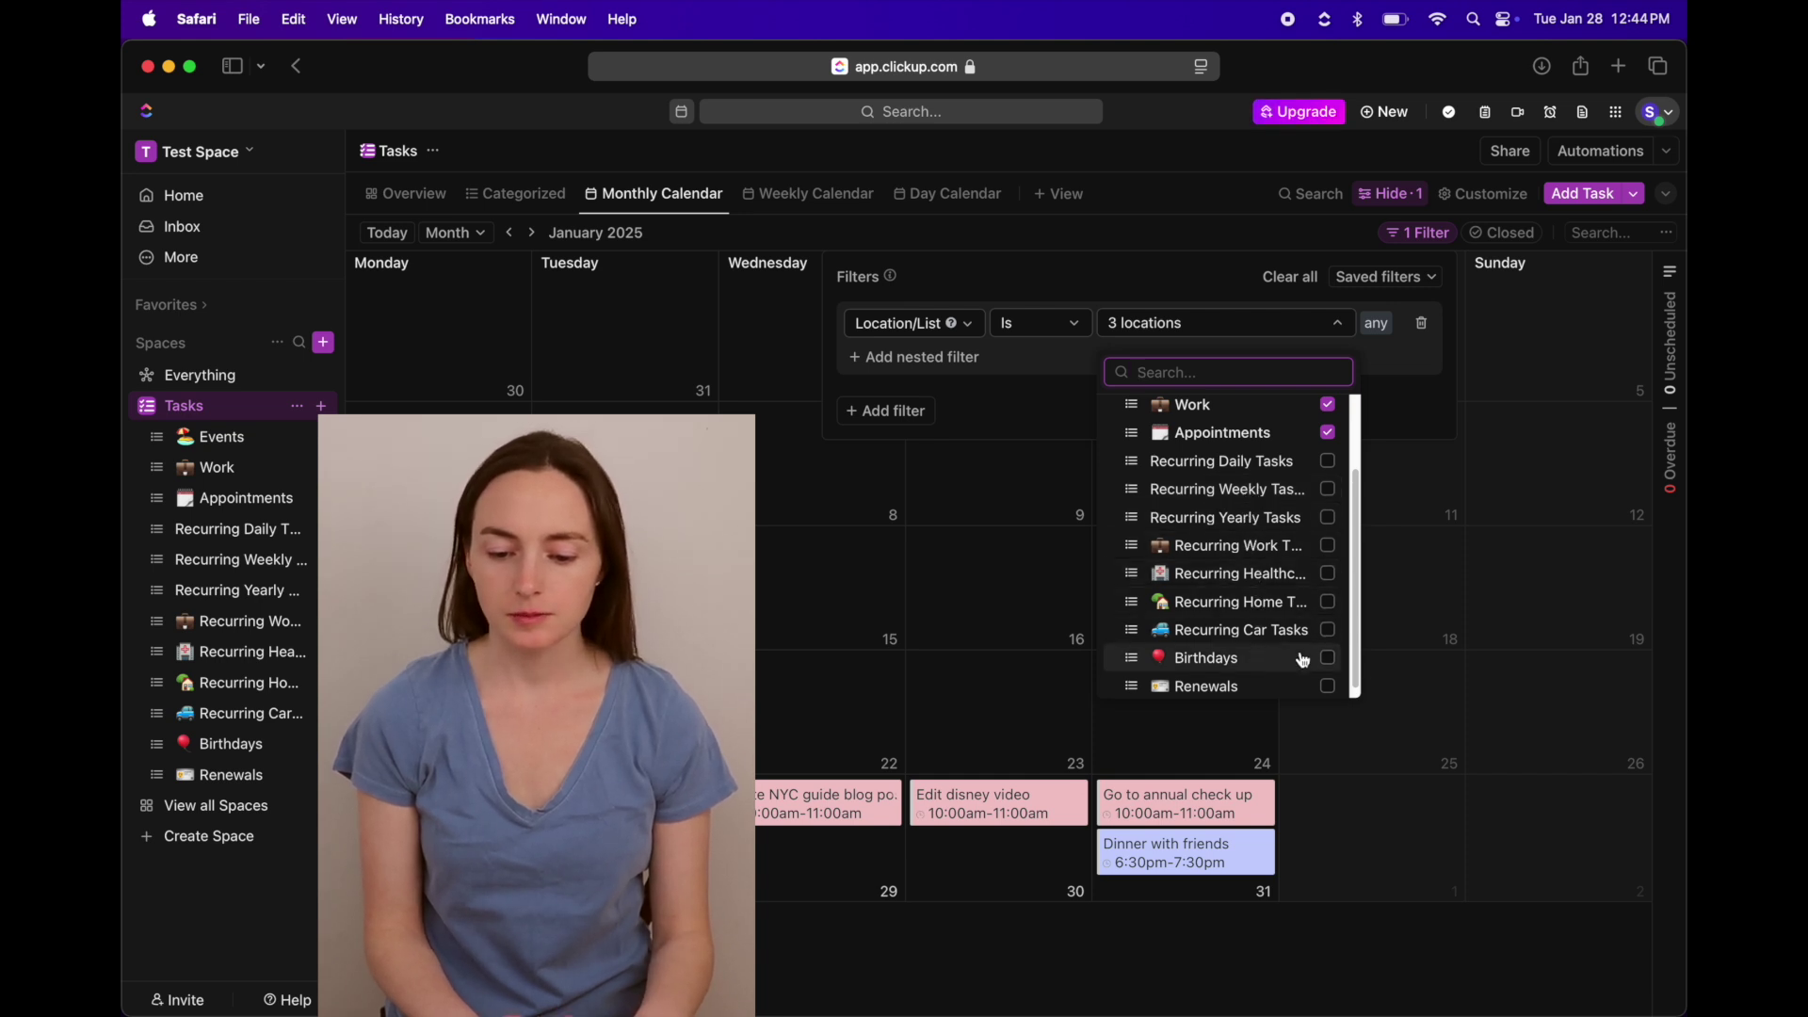
left_click(1329, 659)
scroll(1342, 612, "up", 3)
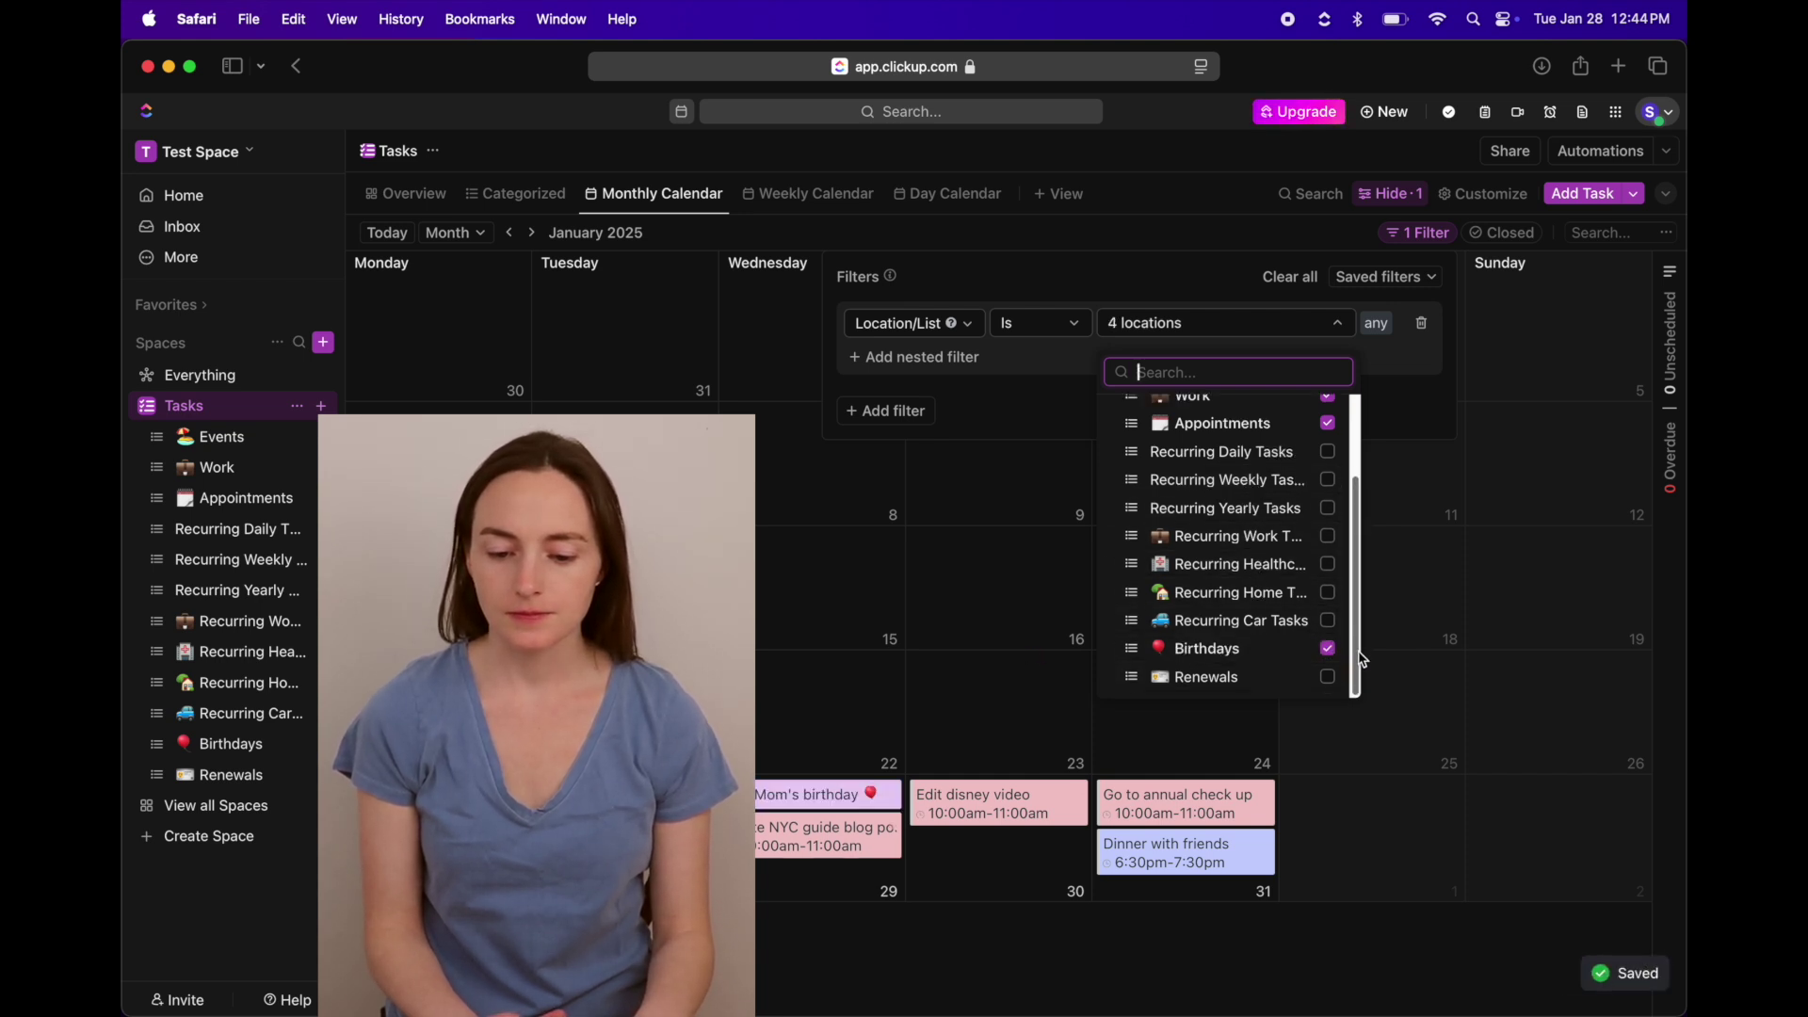
scroll(1342, 586, "up", 1)
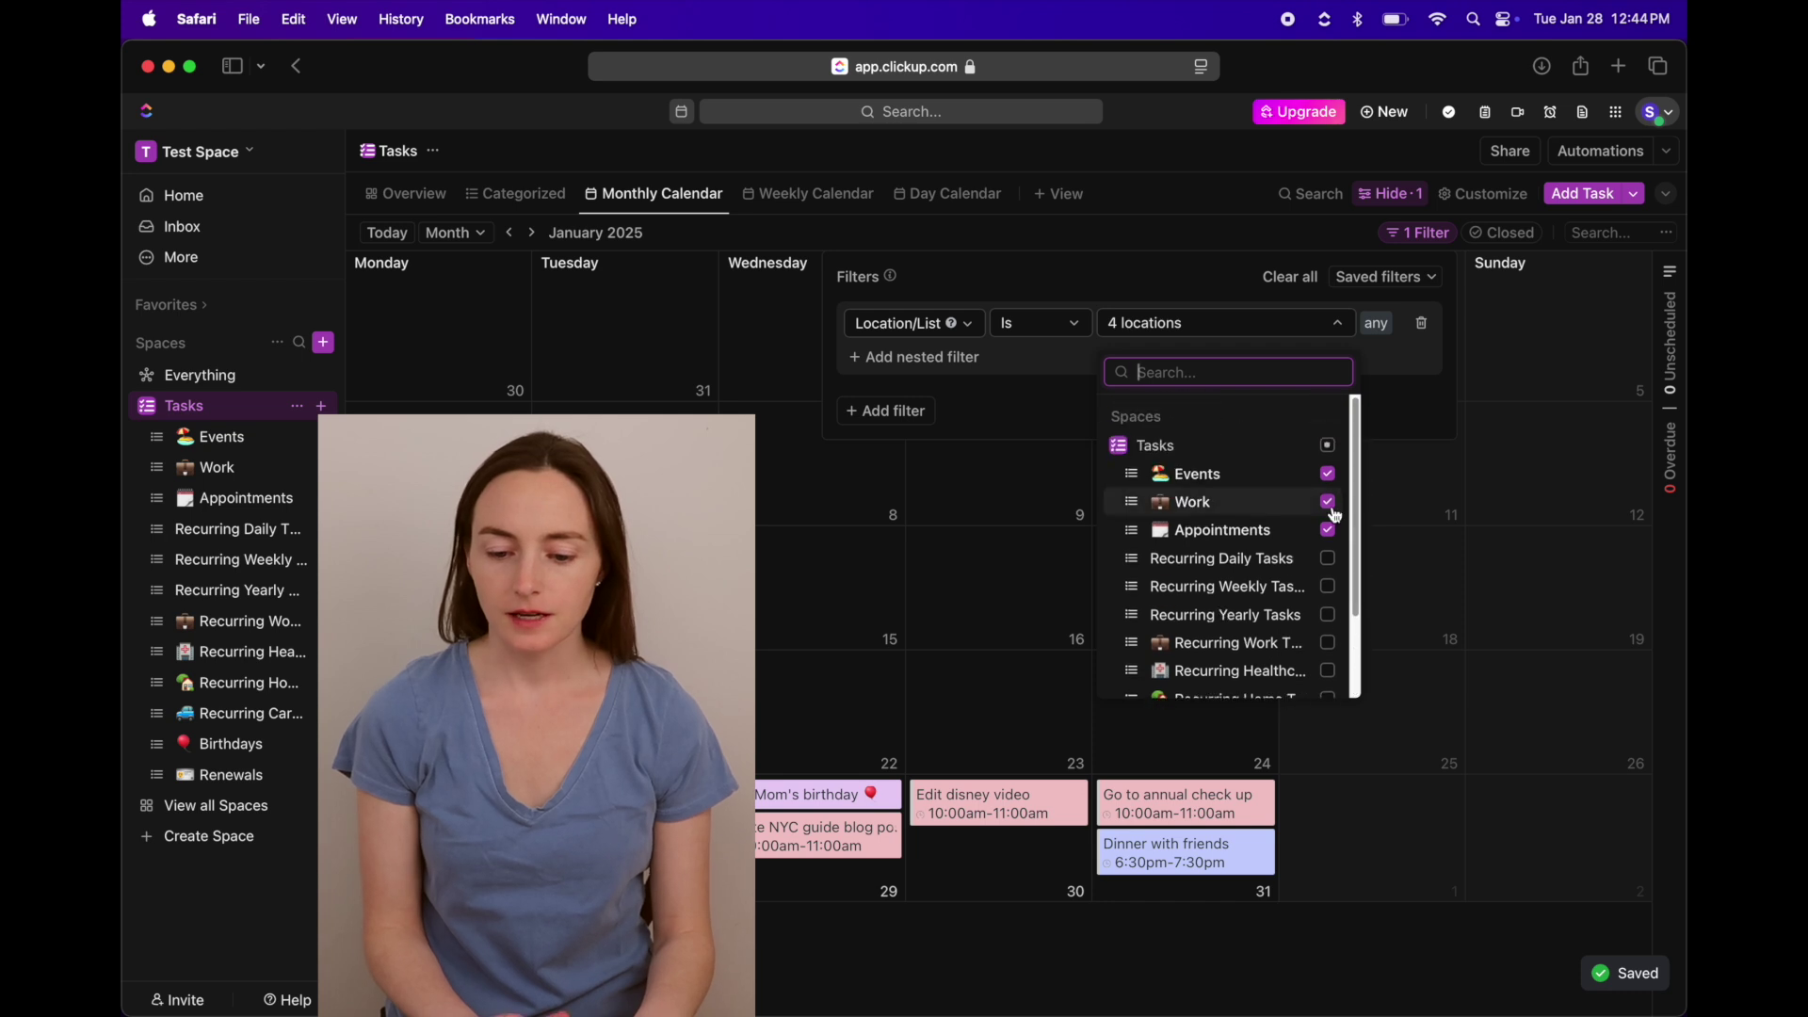
left_click(1065, 380)
- Add a nested Status filter to the Monthly Calendar that includes all Active and Closed statuses, and close the filters
left_click(920, 365)
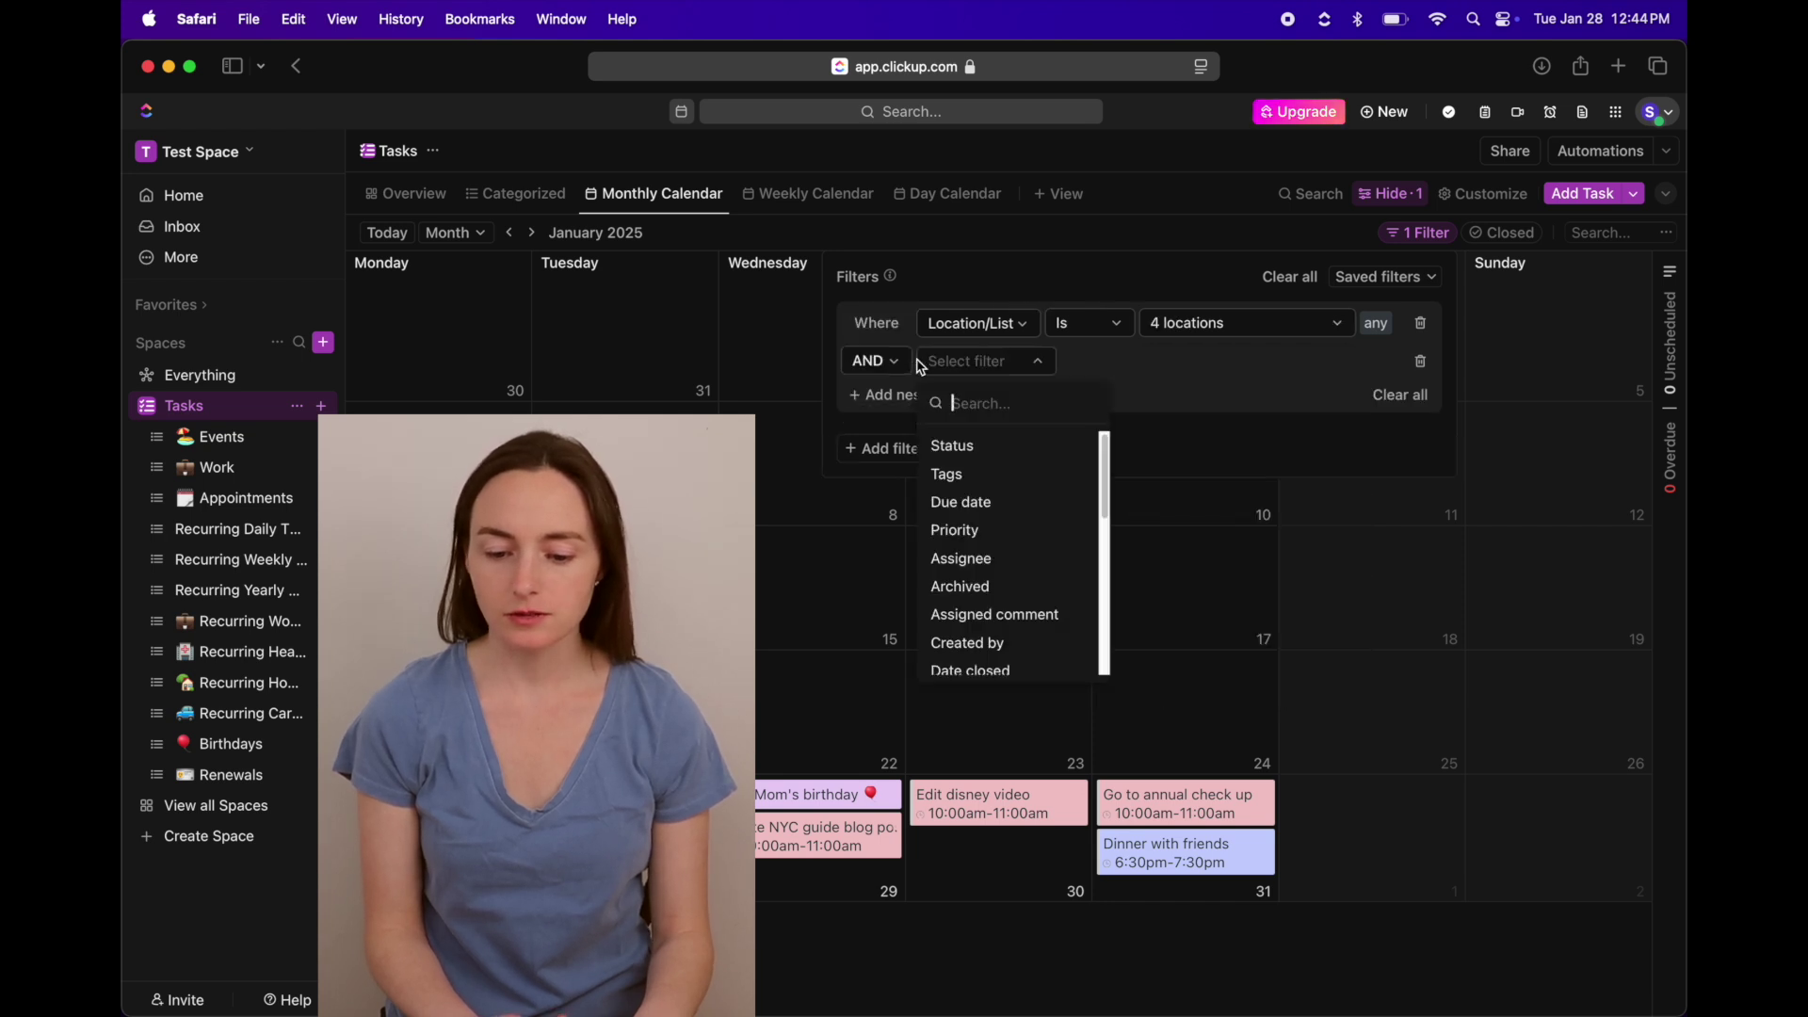
left_click(980, 457)
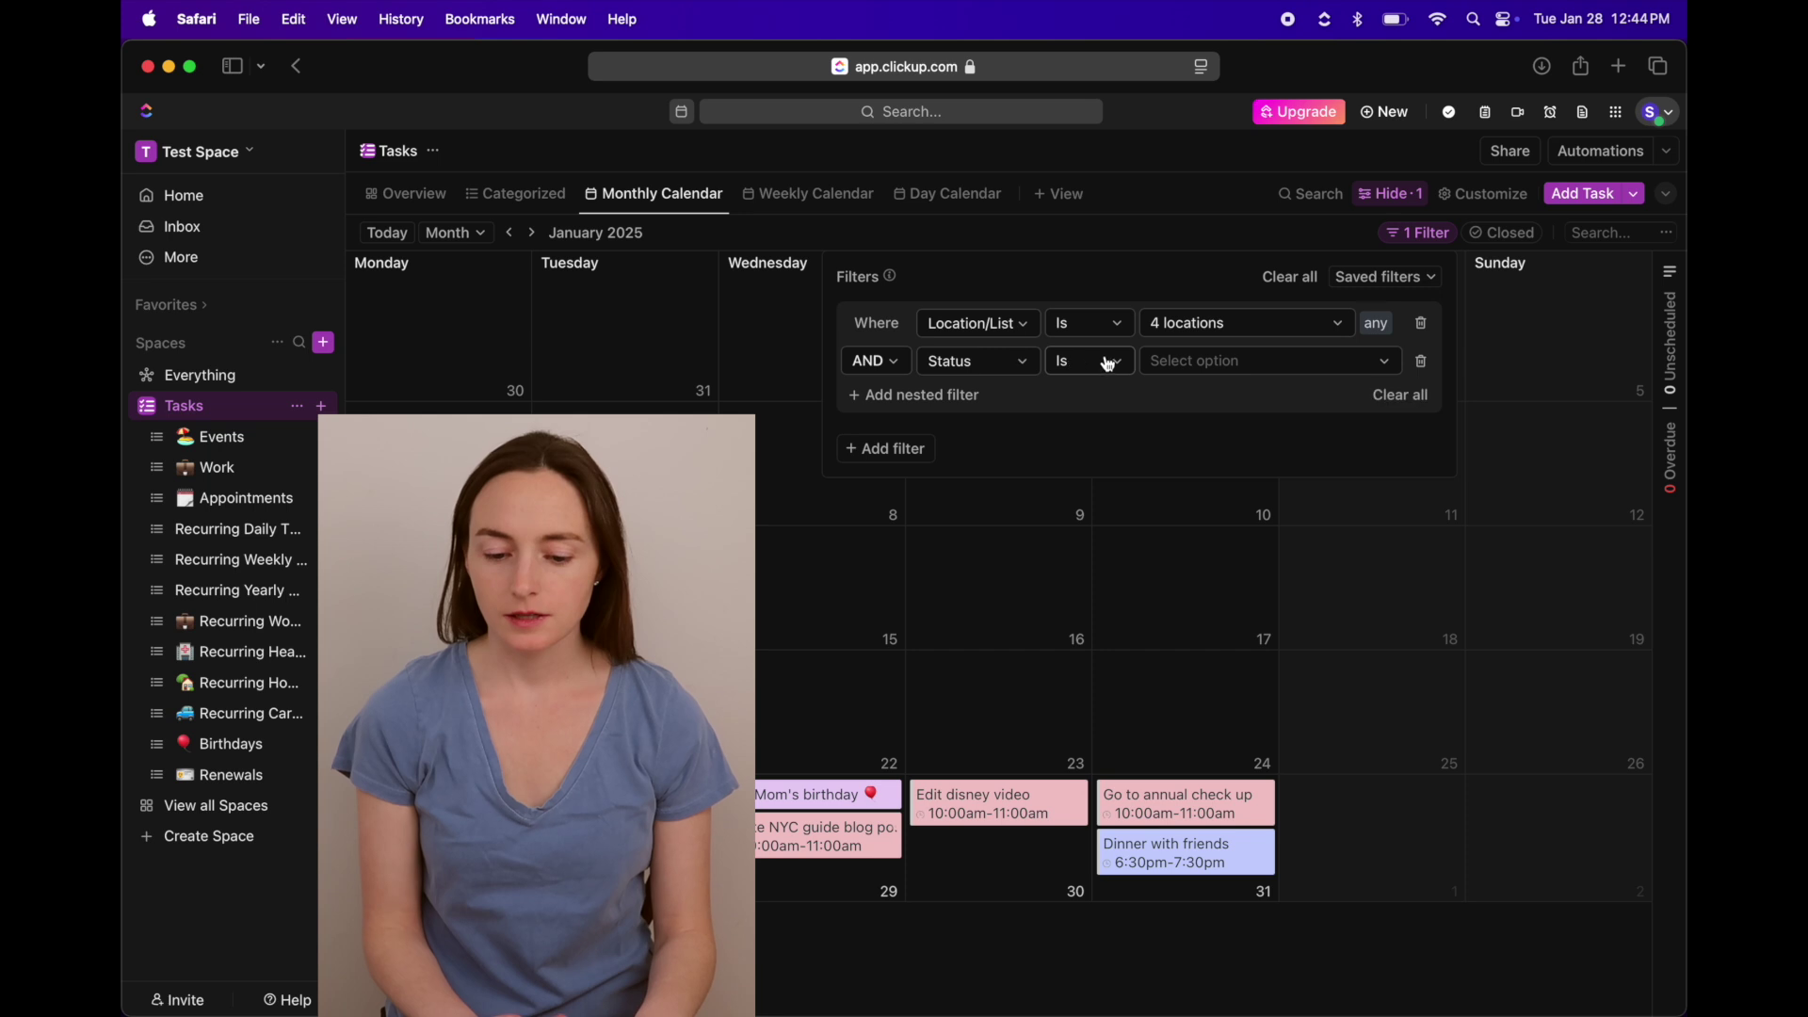
left_click(1242, 364)
left_click(1162, 450)
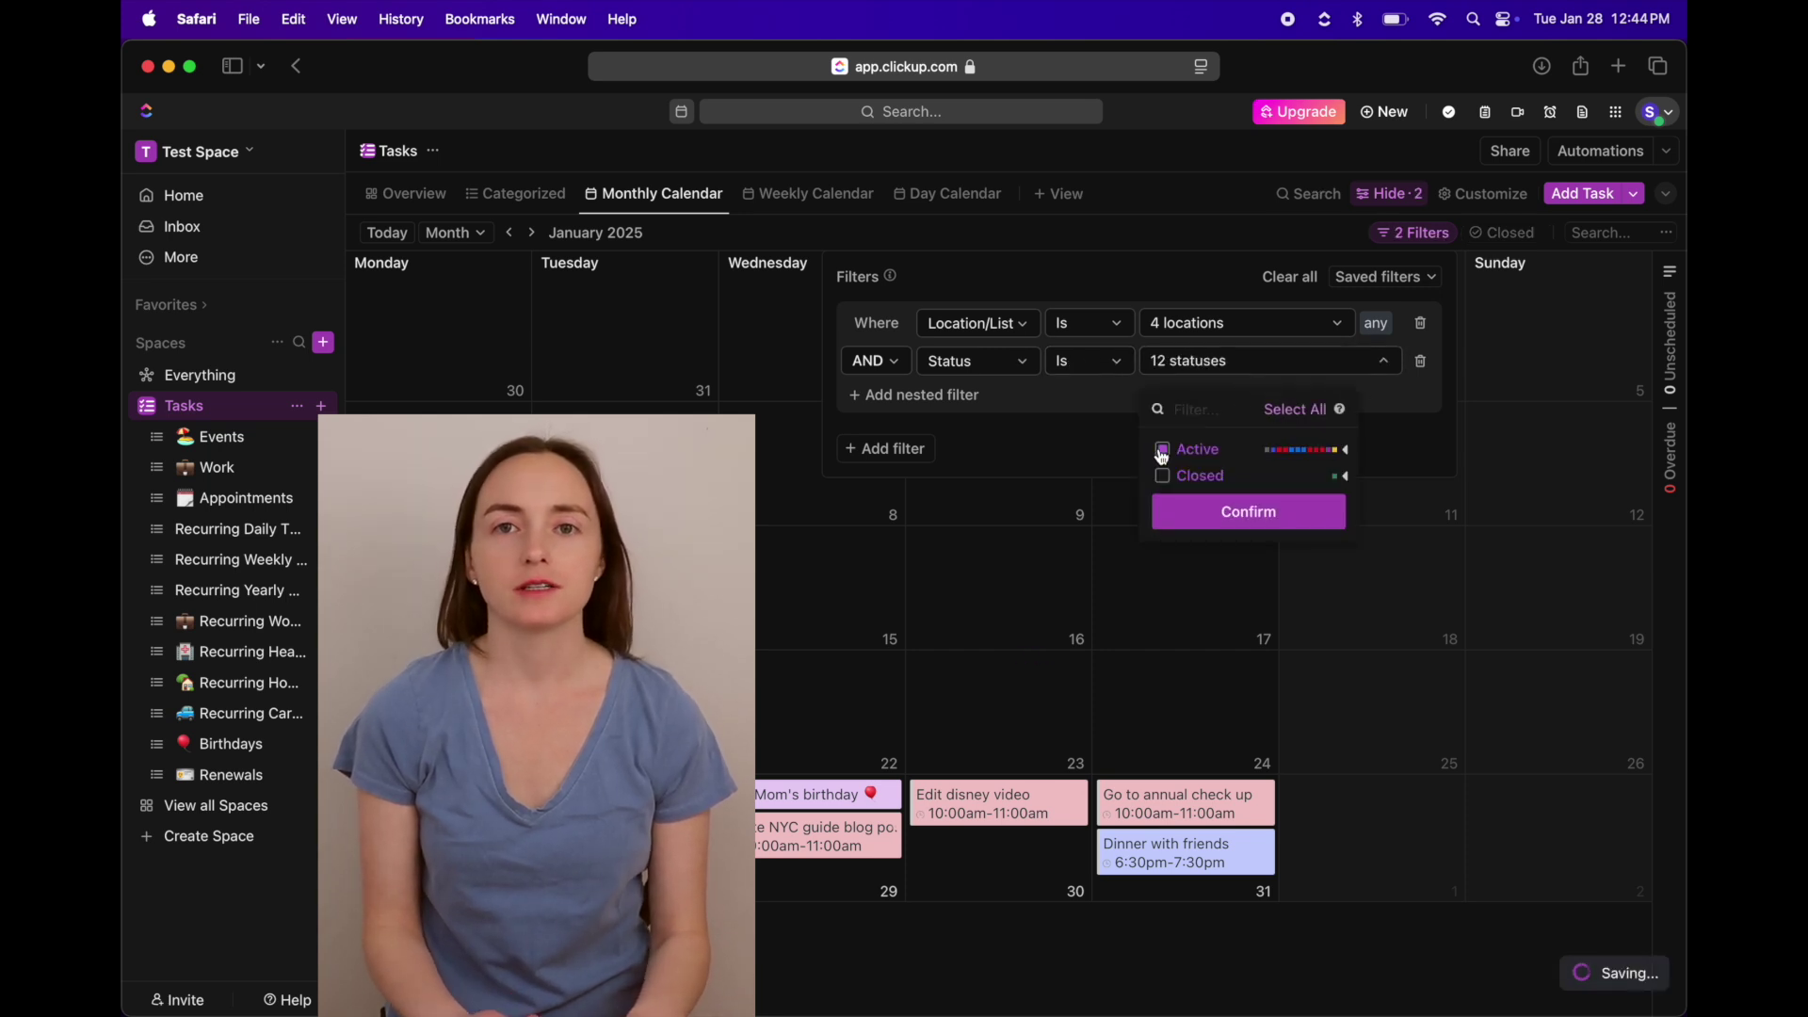
left_click(1164, 476)
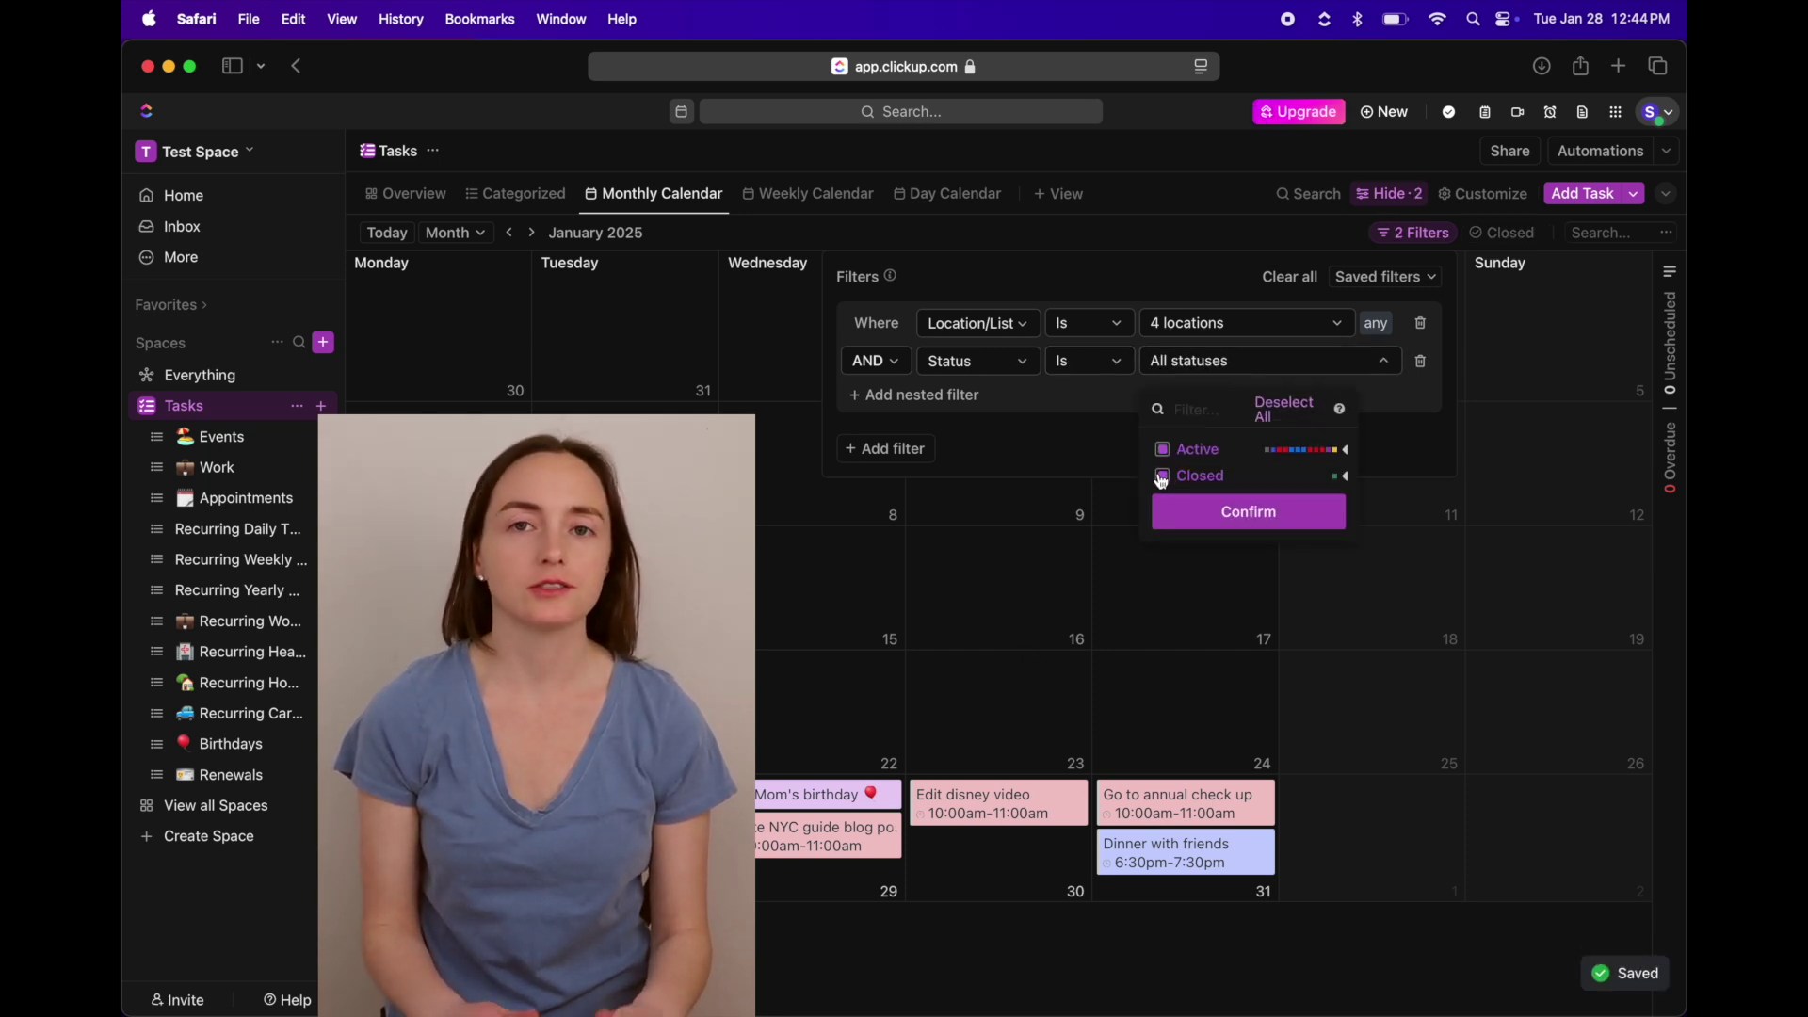
left_click(1240, 511)
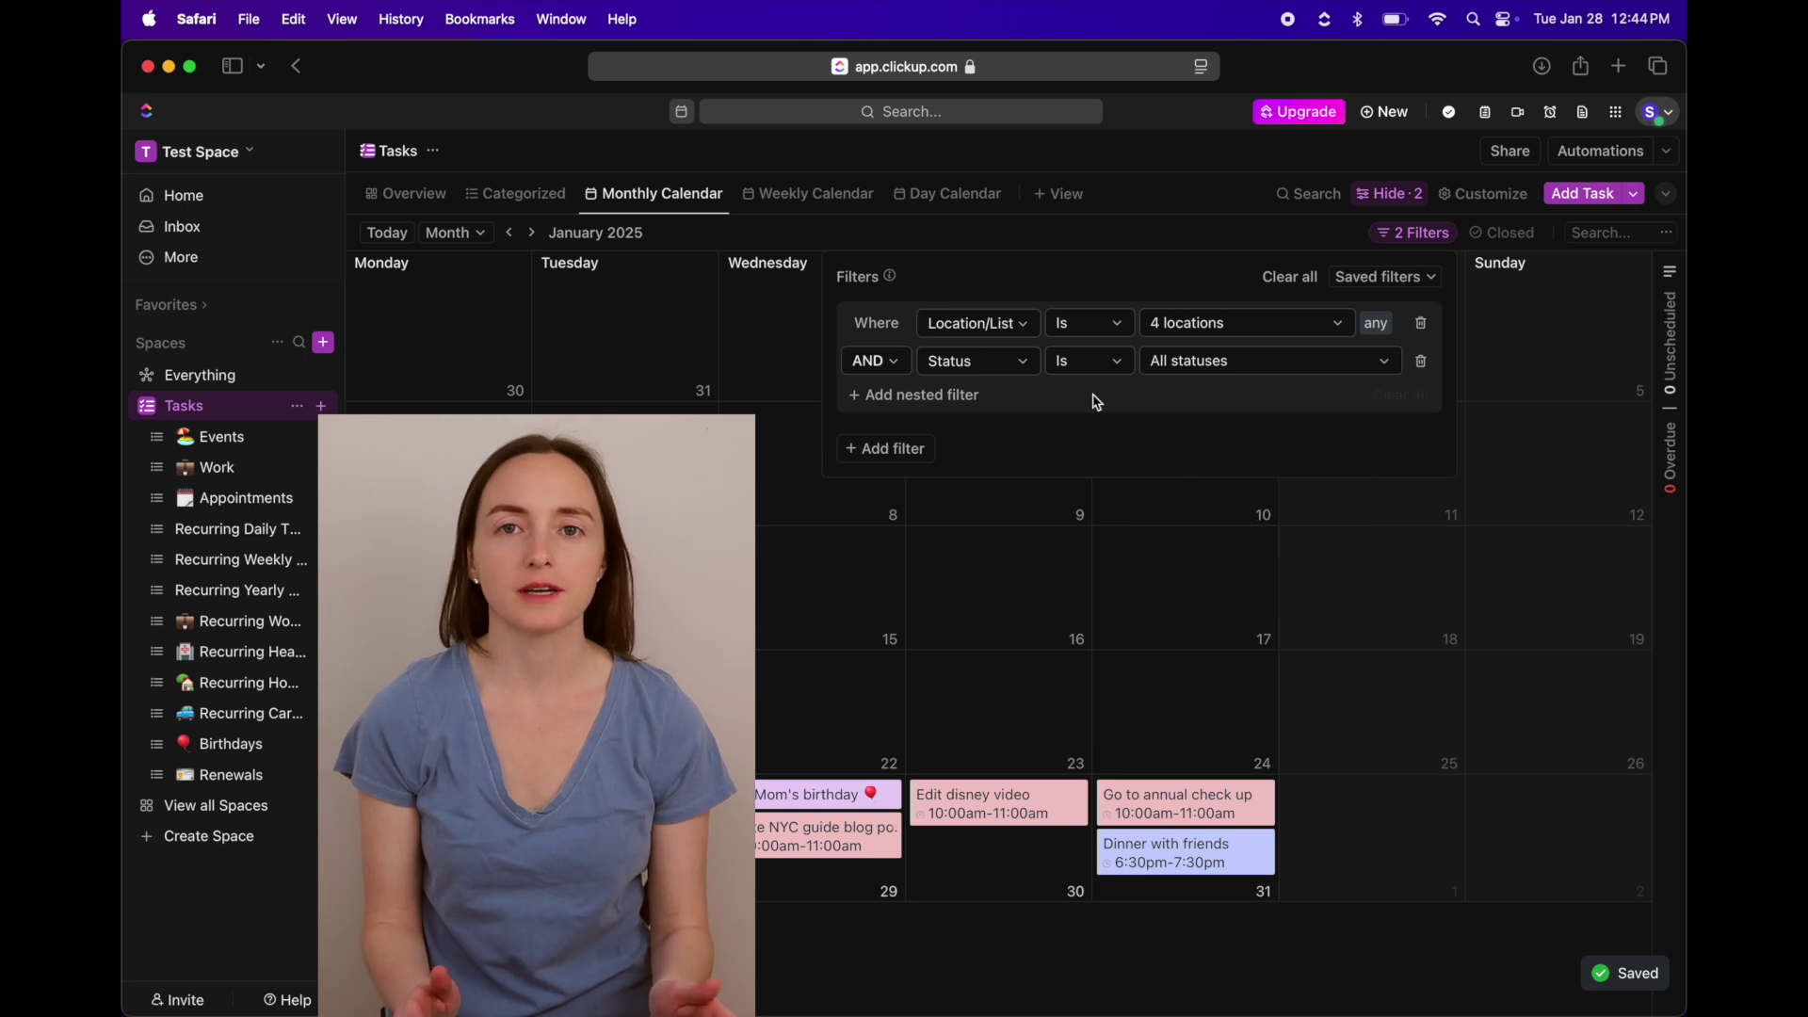
left_click(1070, 549)
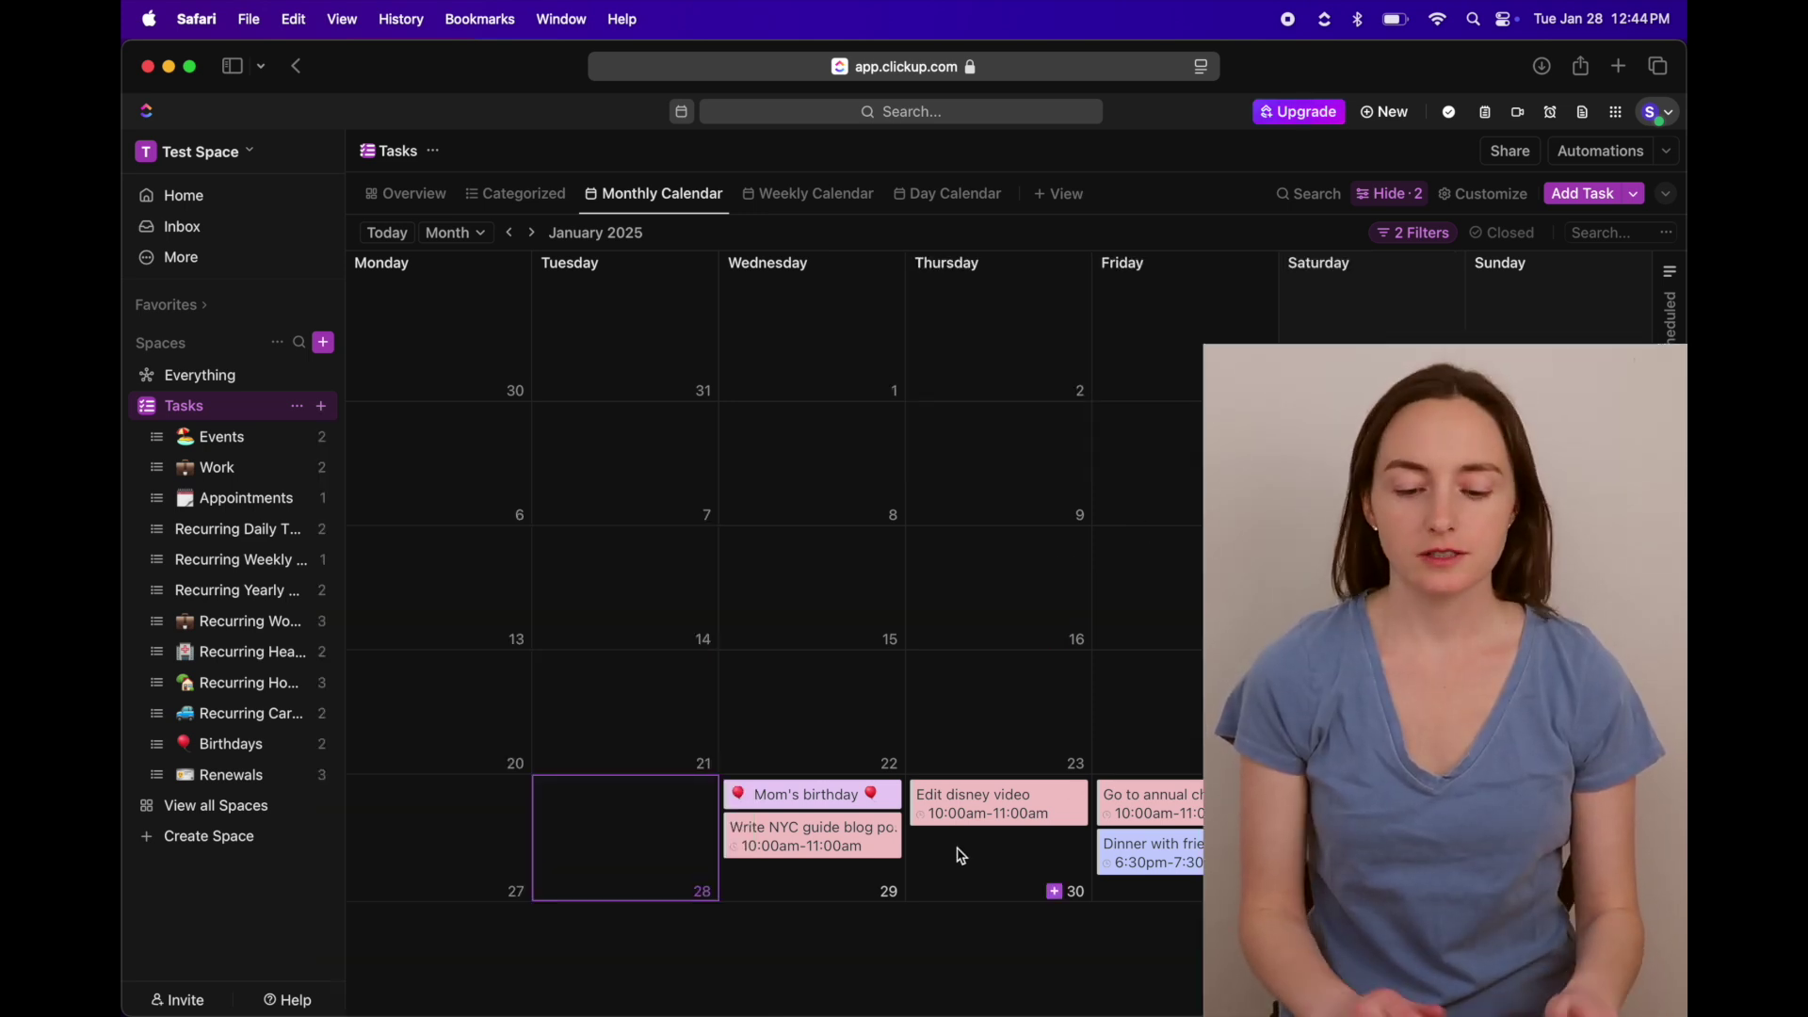
- Mark the Write NYC guide blog post task on January 29 as complete
left_click(727, 847)
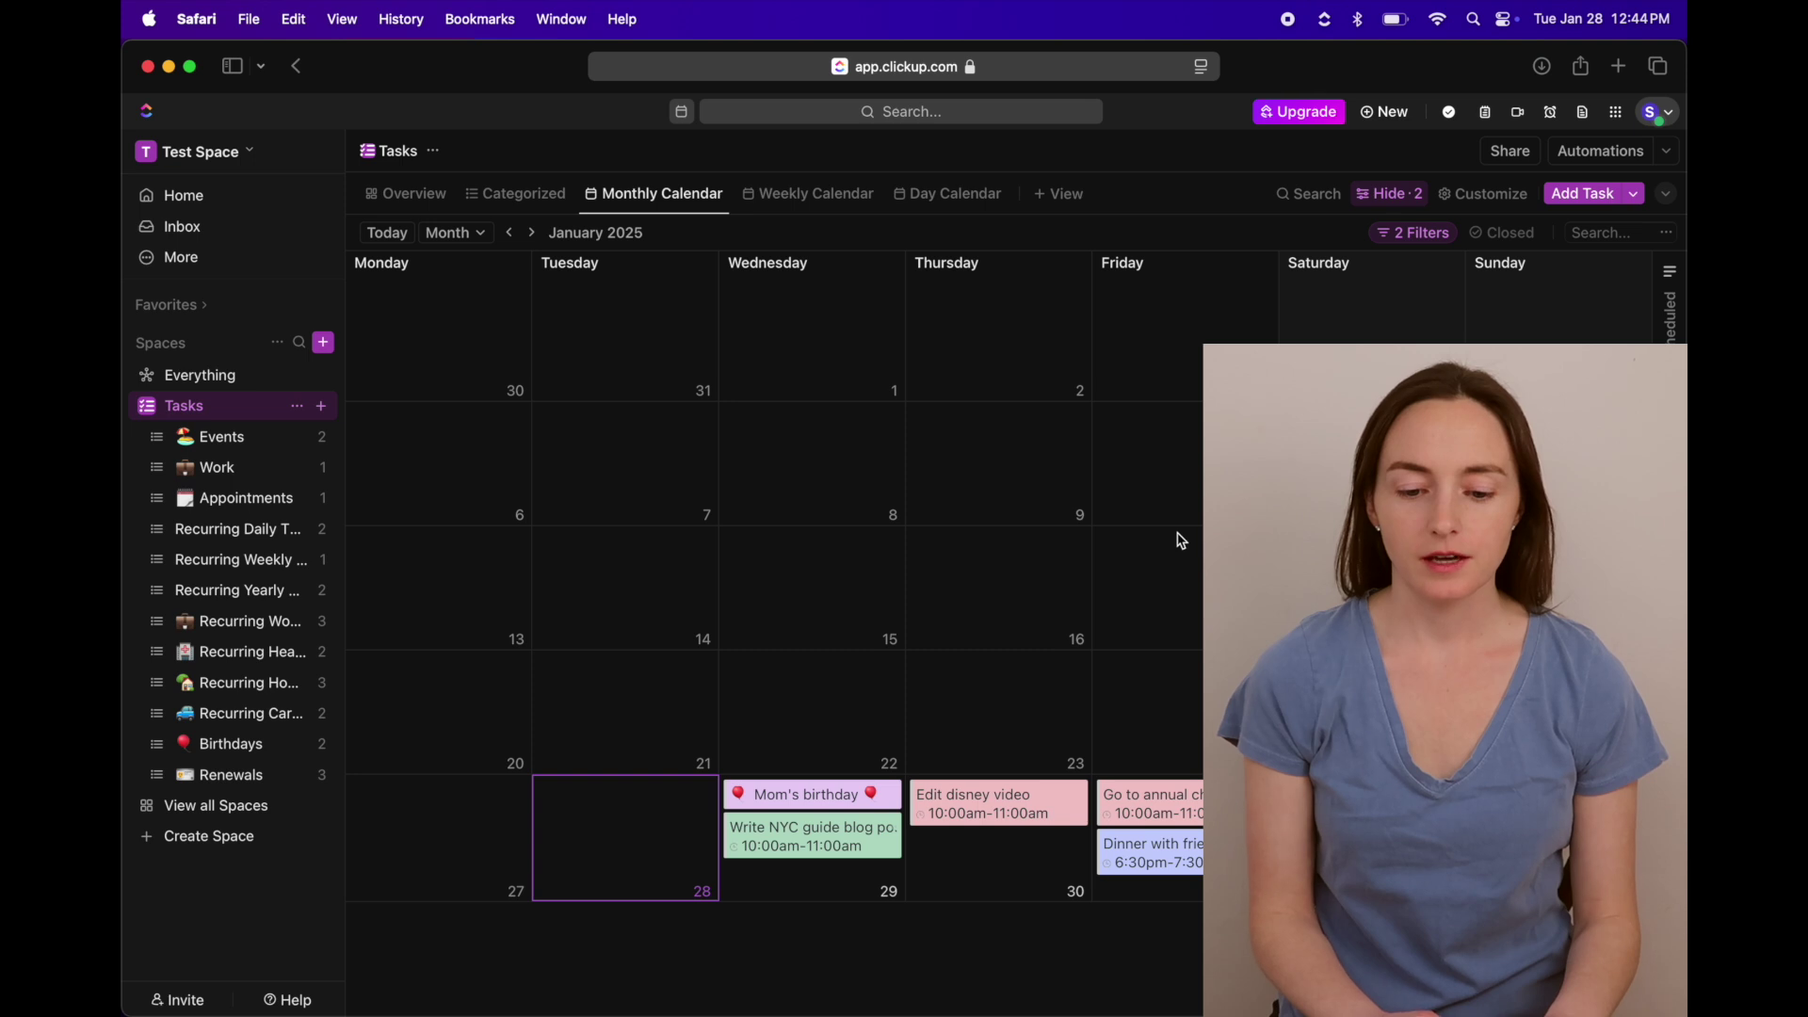
- Add the Monthly Calendar view to the favorites under the name Calendar and expand the Favorites section
double_click(650, 195)
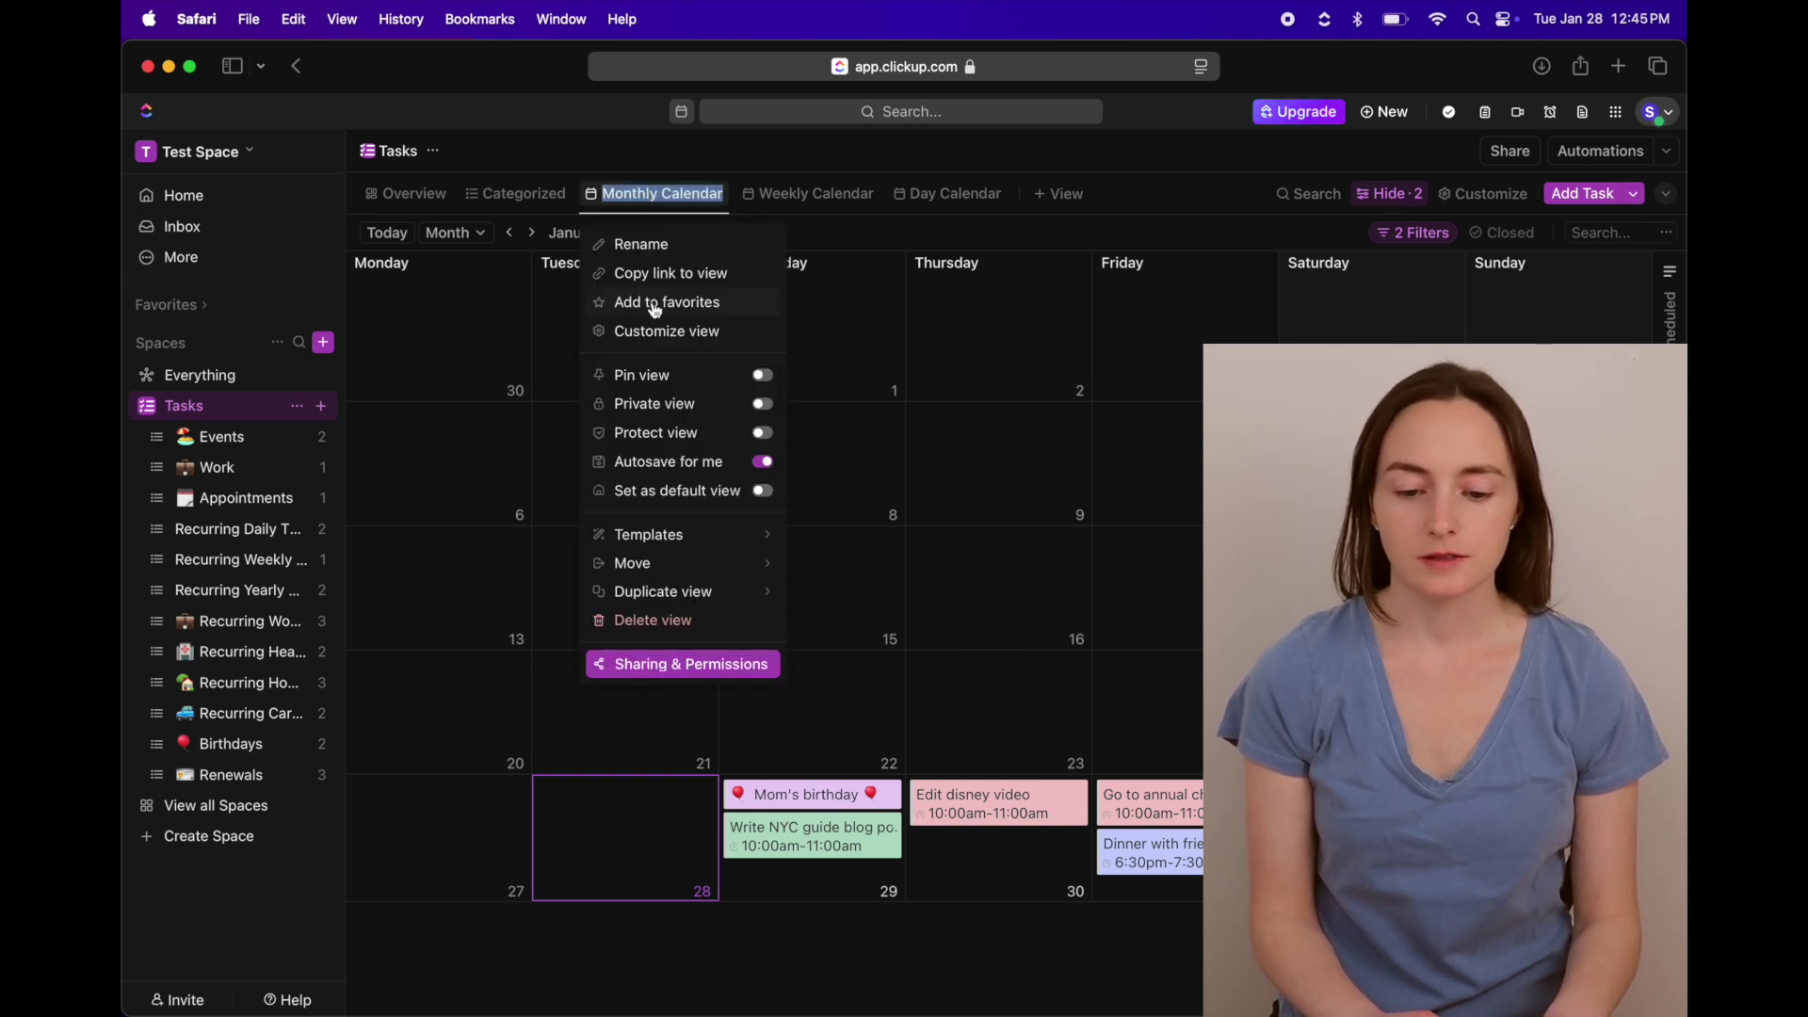
left_click(657, 303)
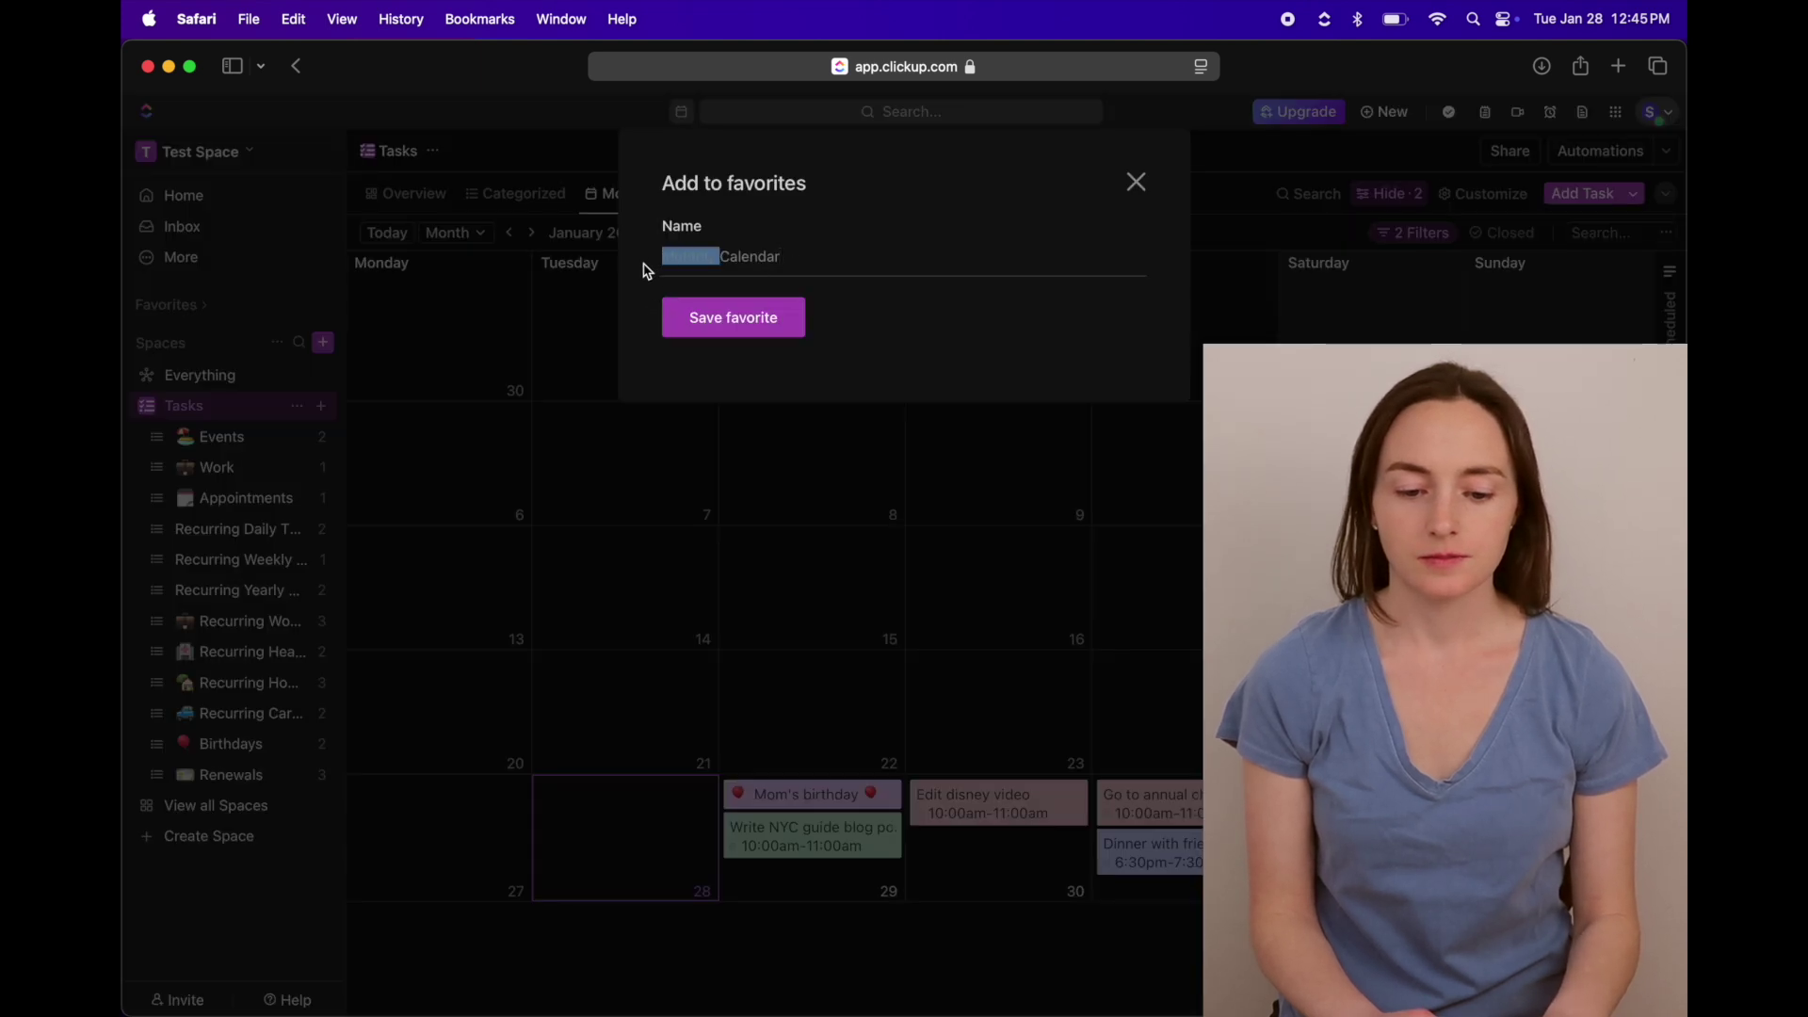
left_click(742, 323)
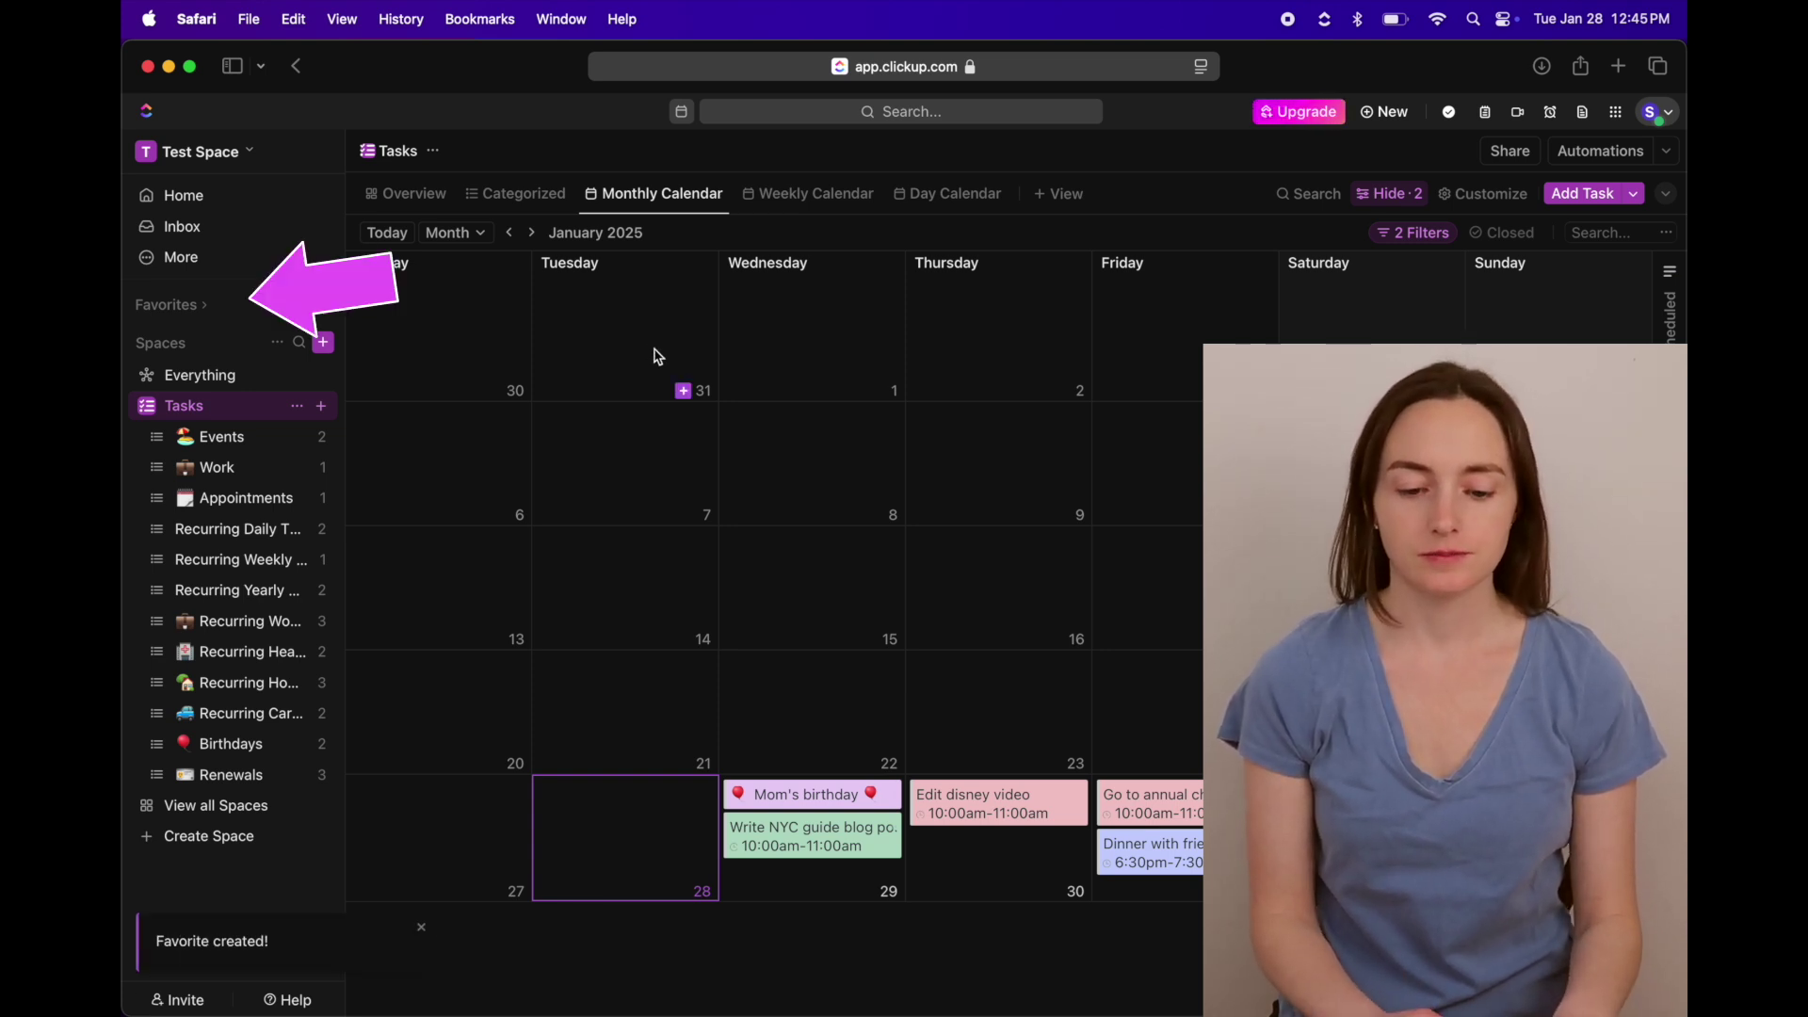
left_click(203, 307)
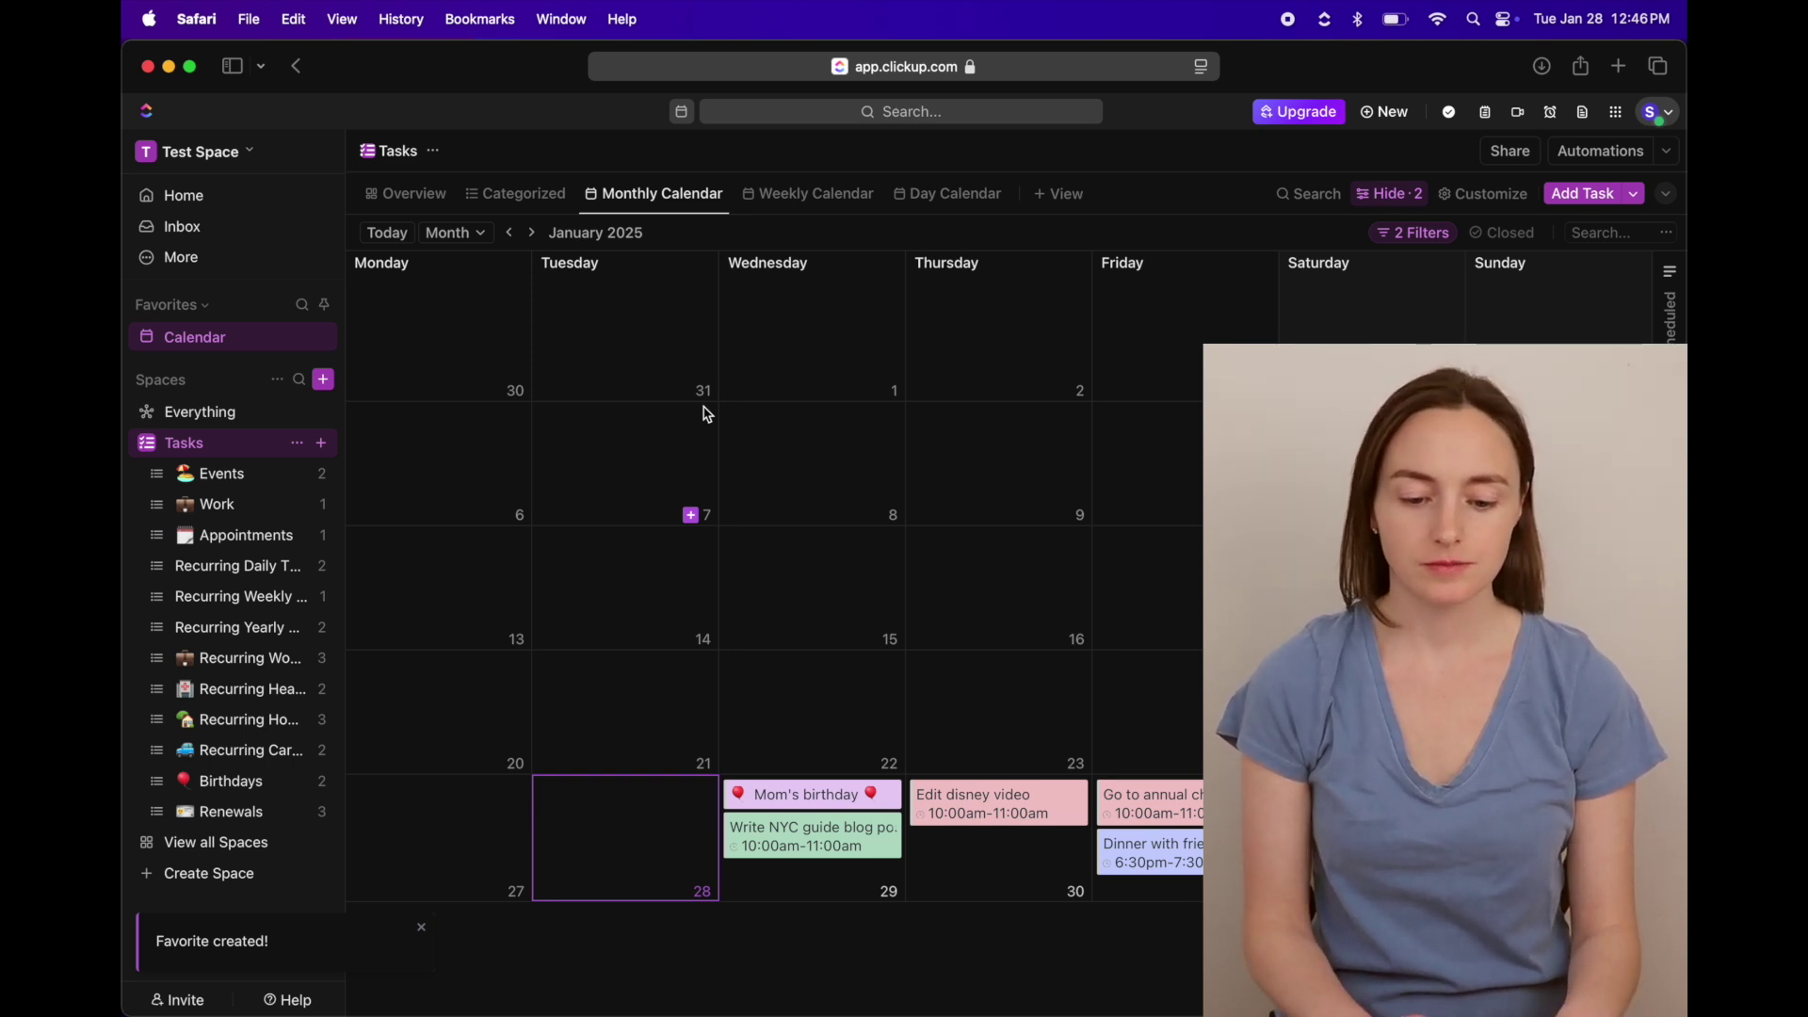
- Create a space named Notes with a pink document icon and the Starter workflow
left_click(209, 874)
type("Notes")
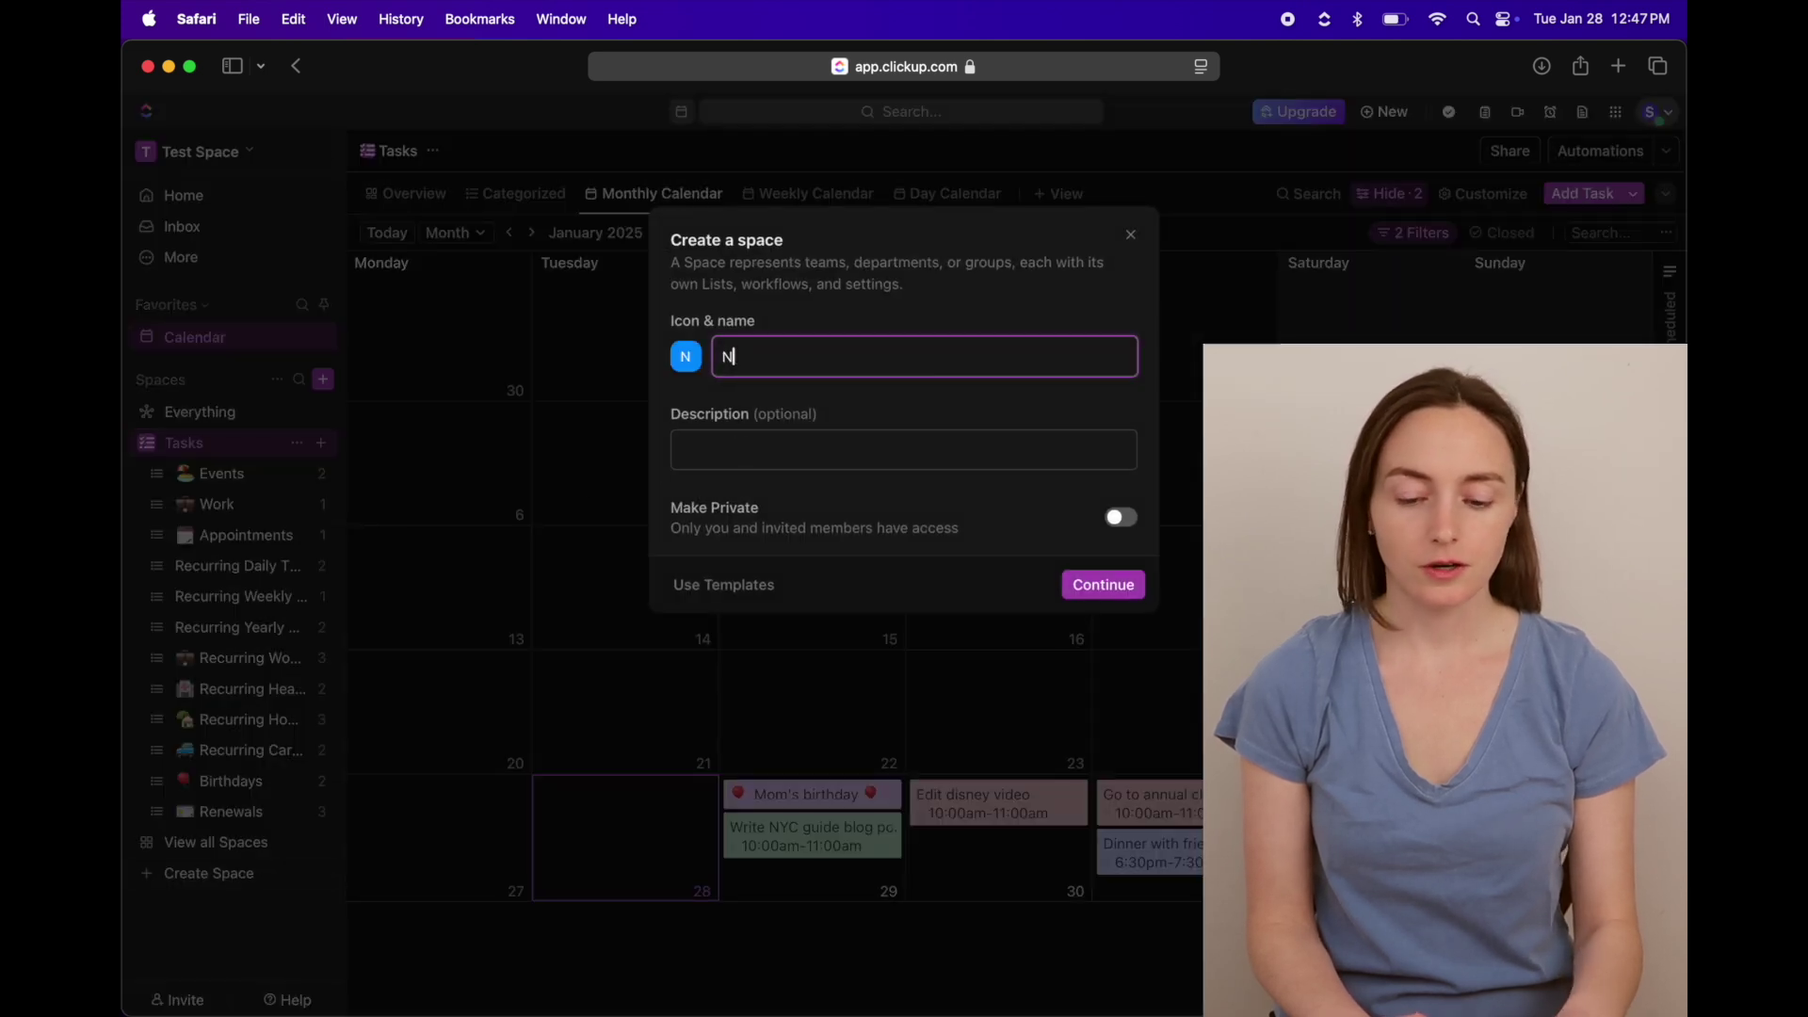
left_click(688, 358)
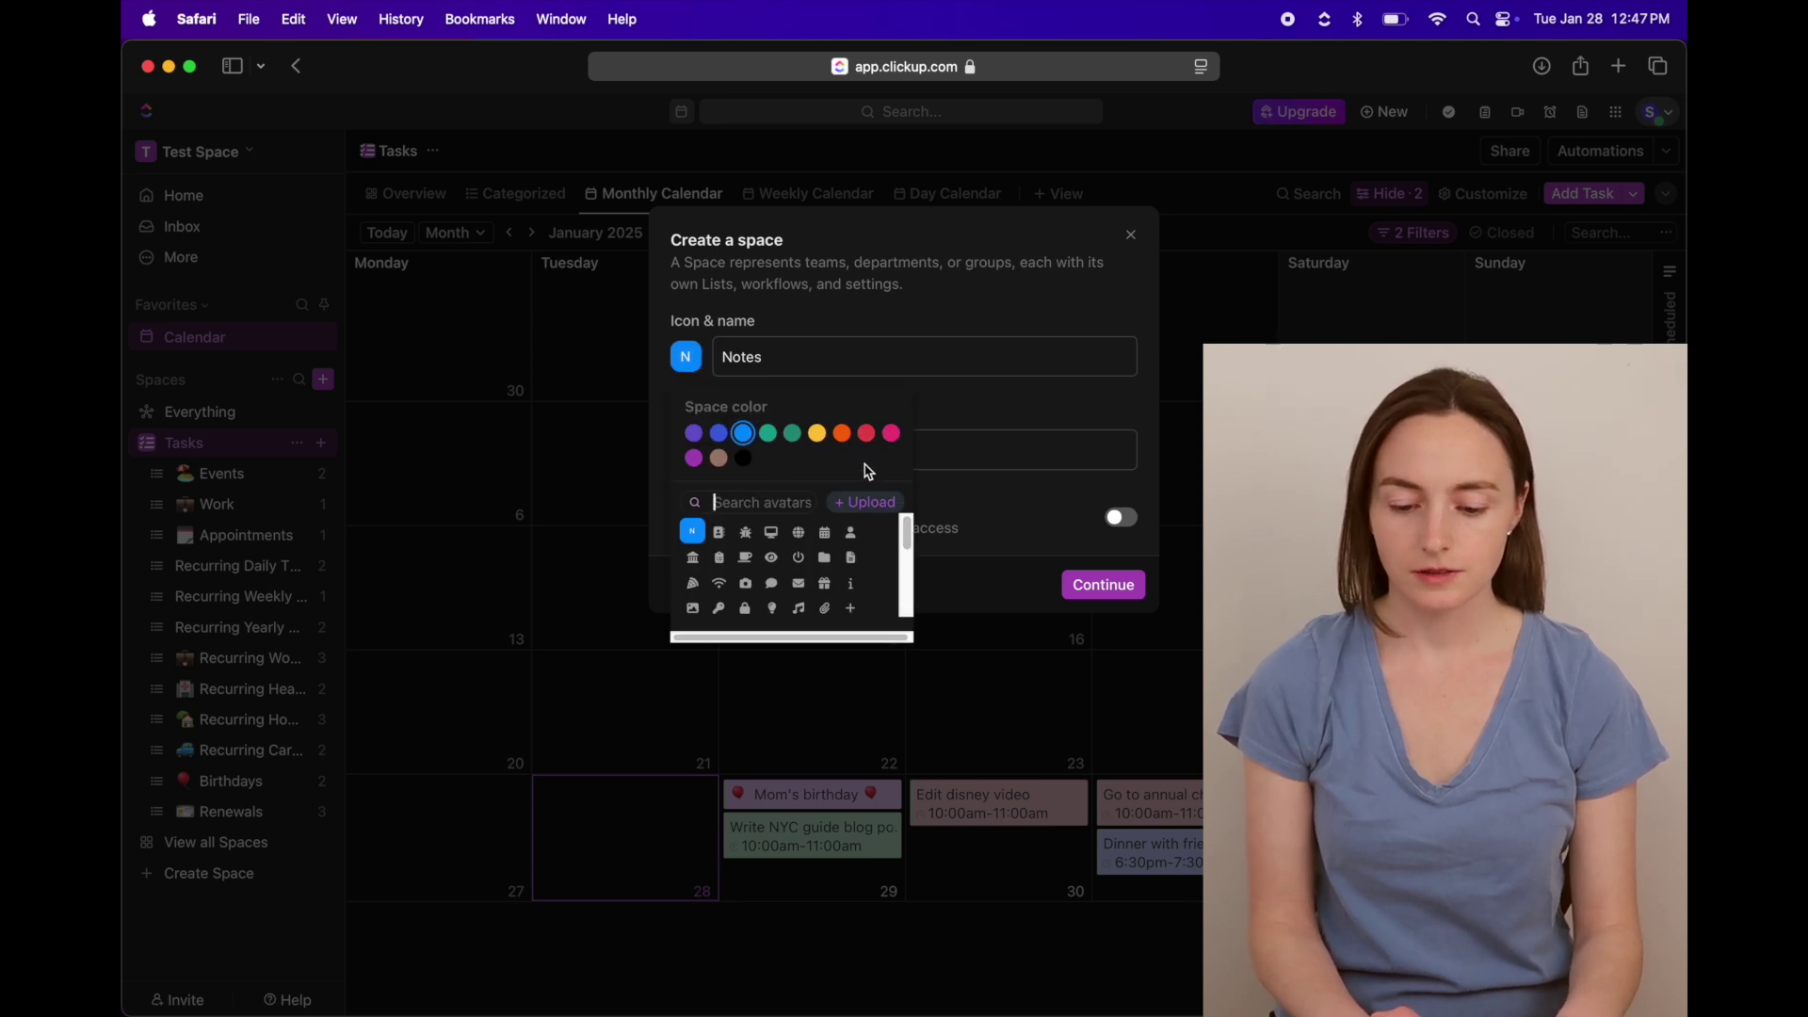
left_click(891, 435)
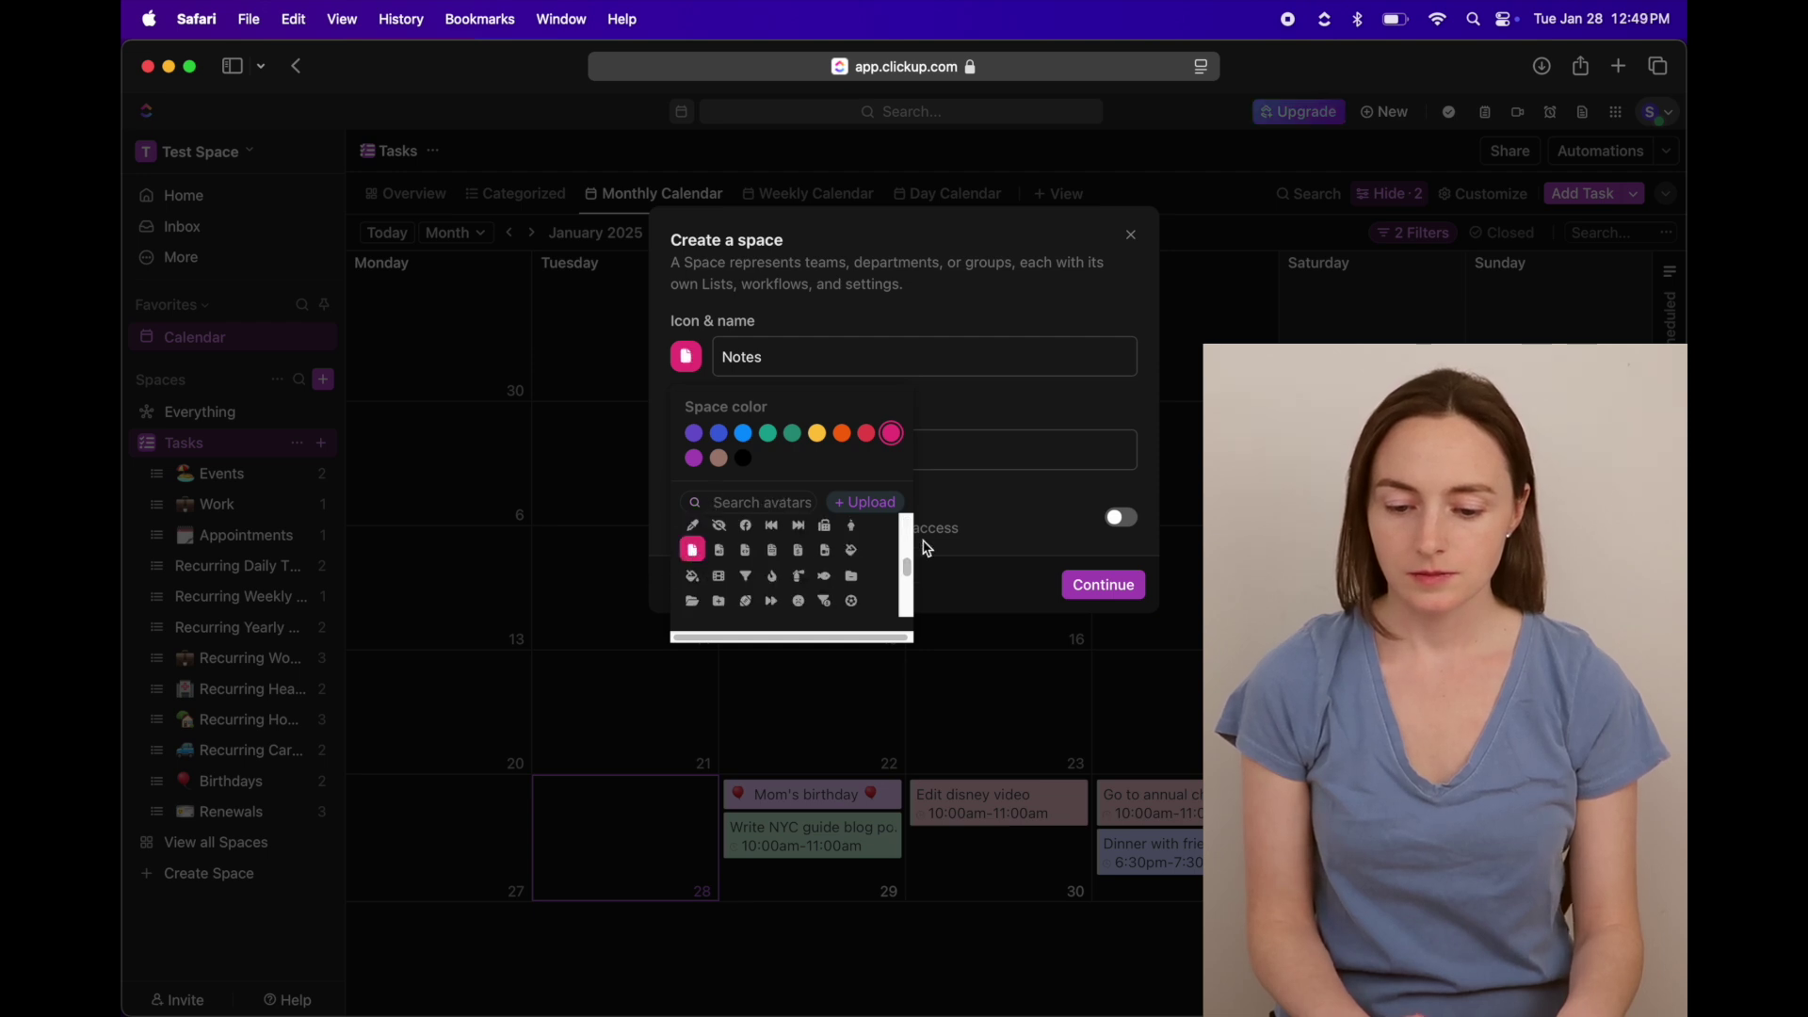
left_click(1093, 584)
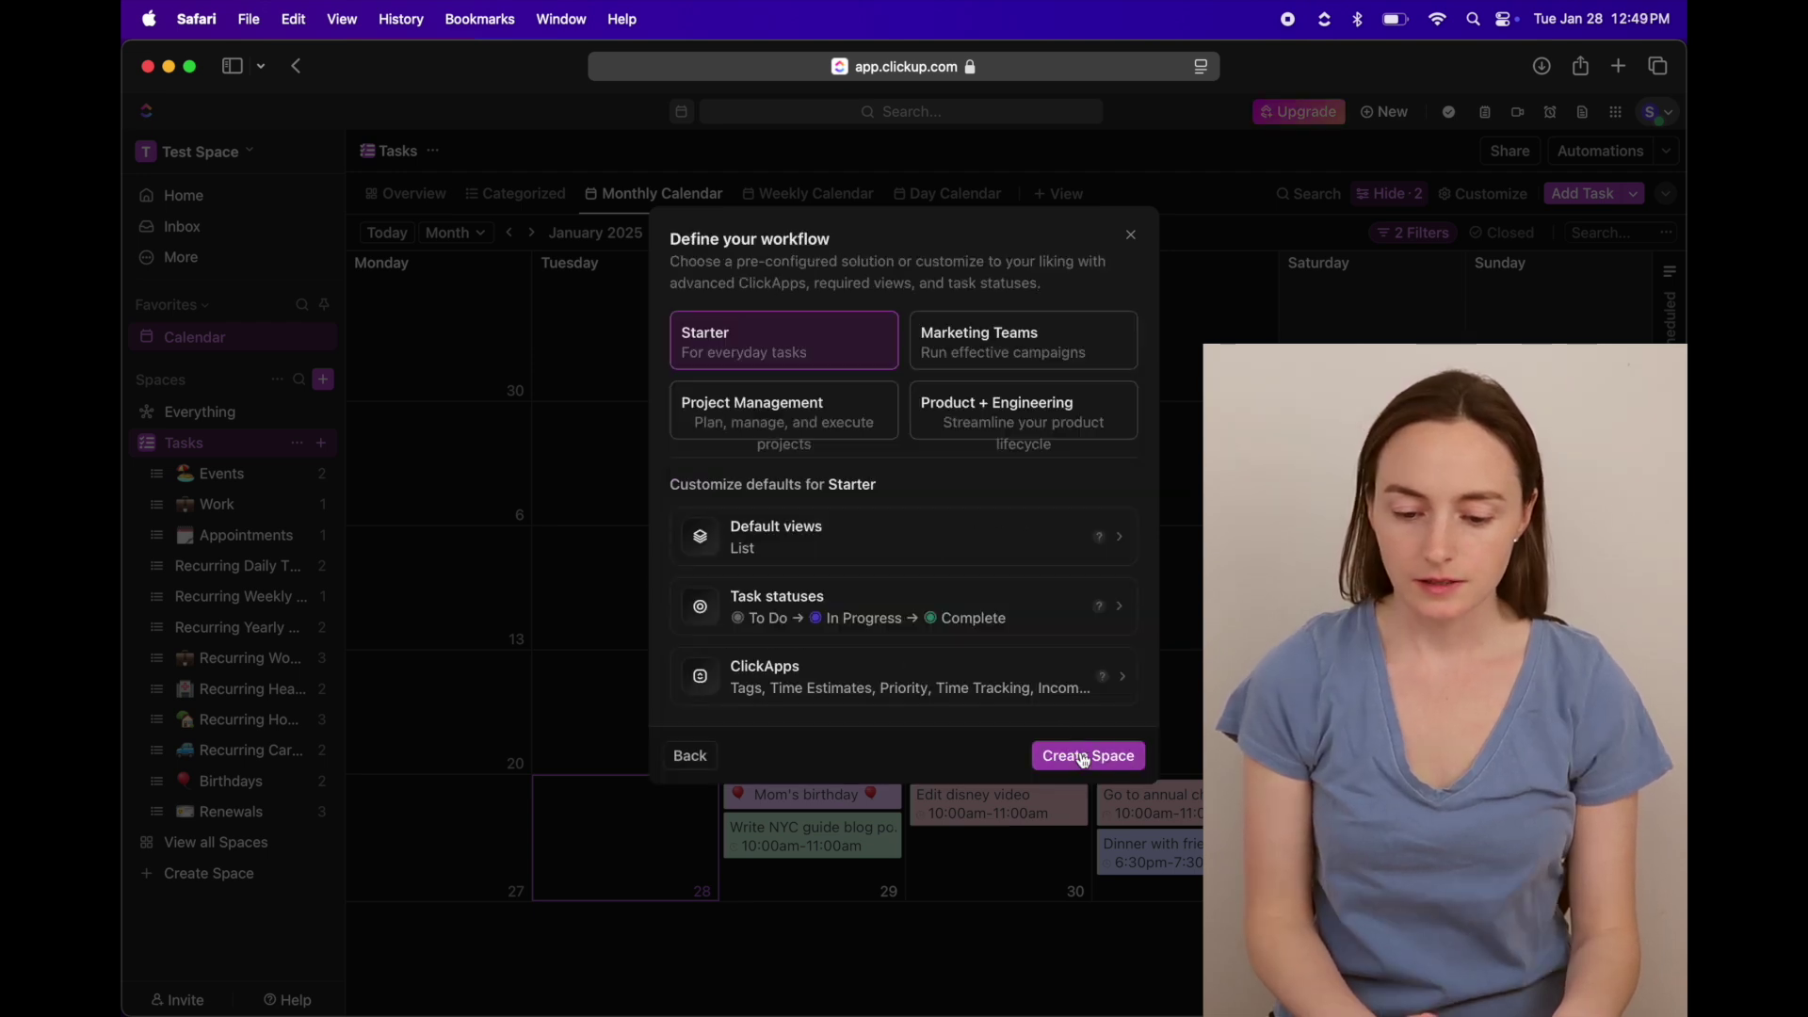
left_click(1083, 756)
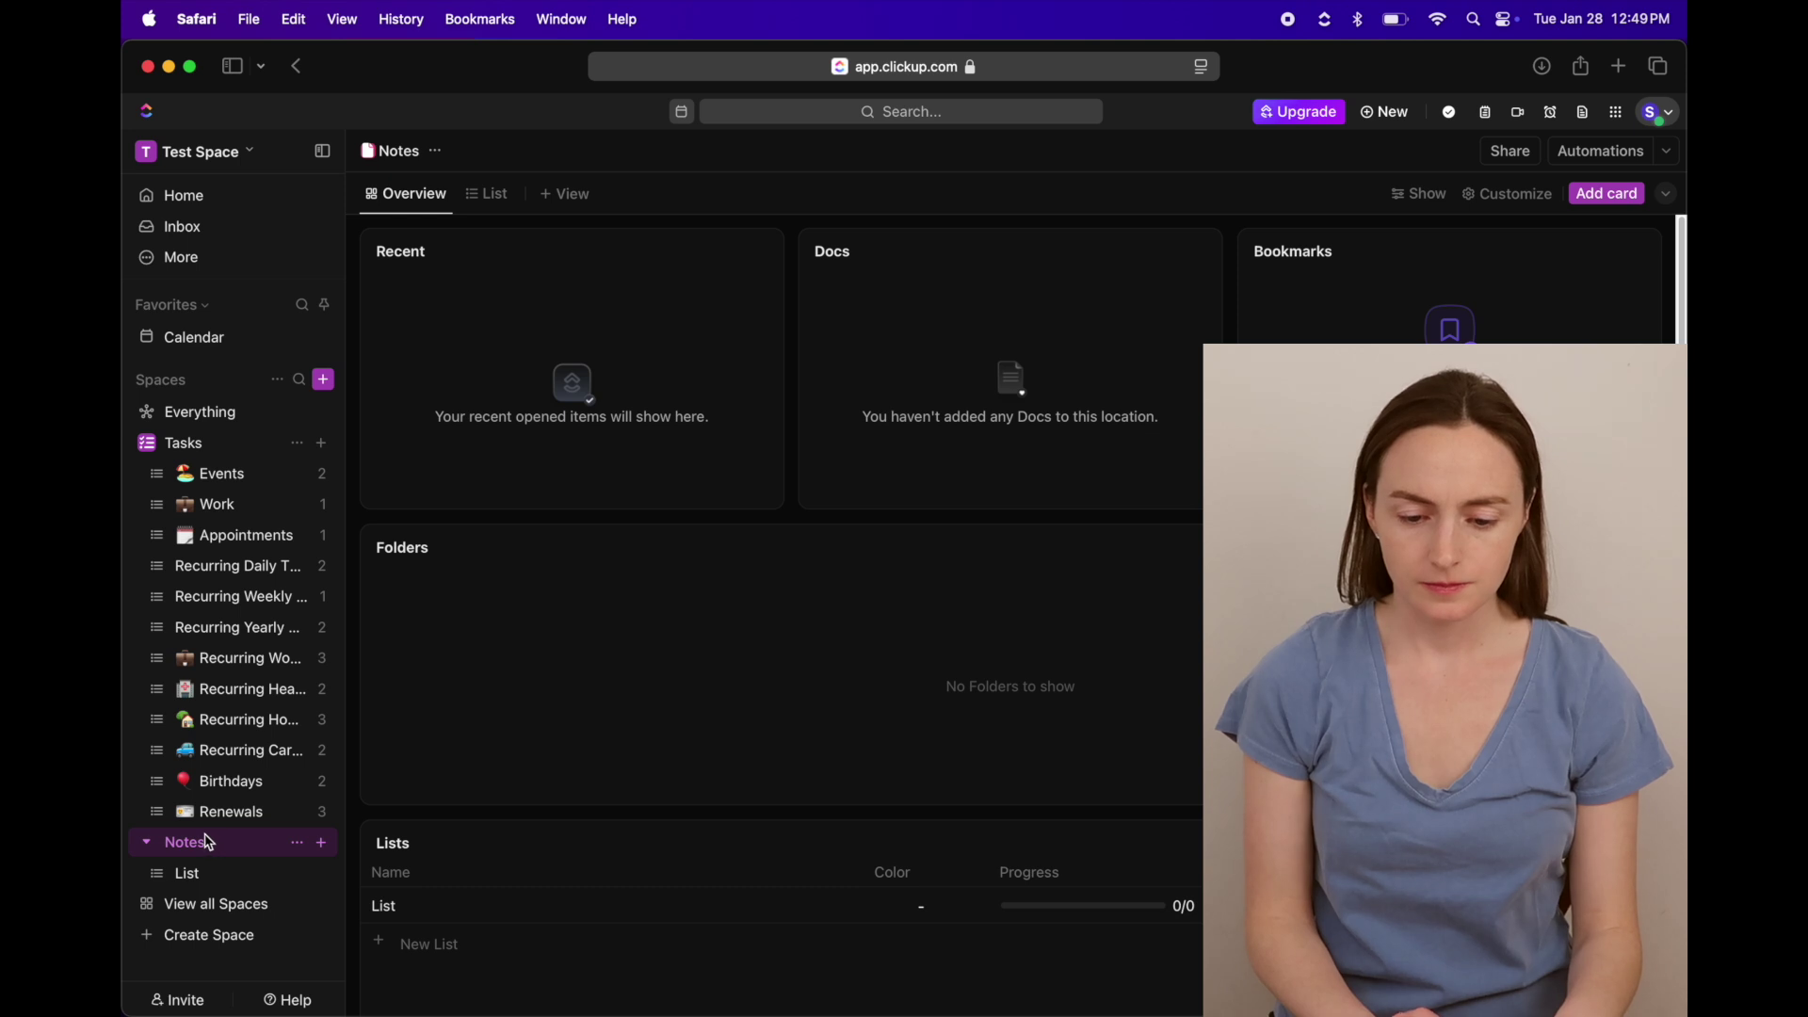
- Create a Doc titled Fun in the Notes space and add a second page to it
left_click(321, 845)
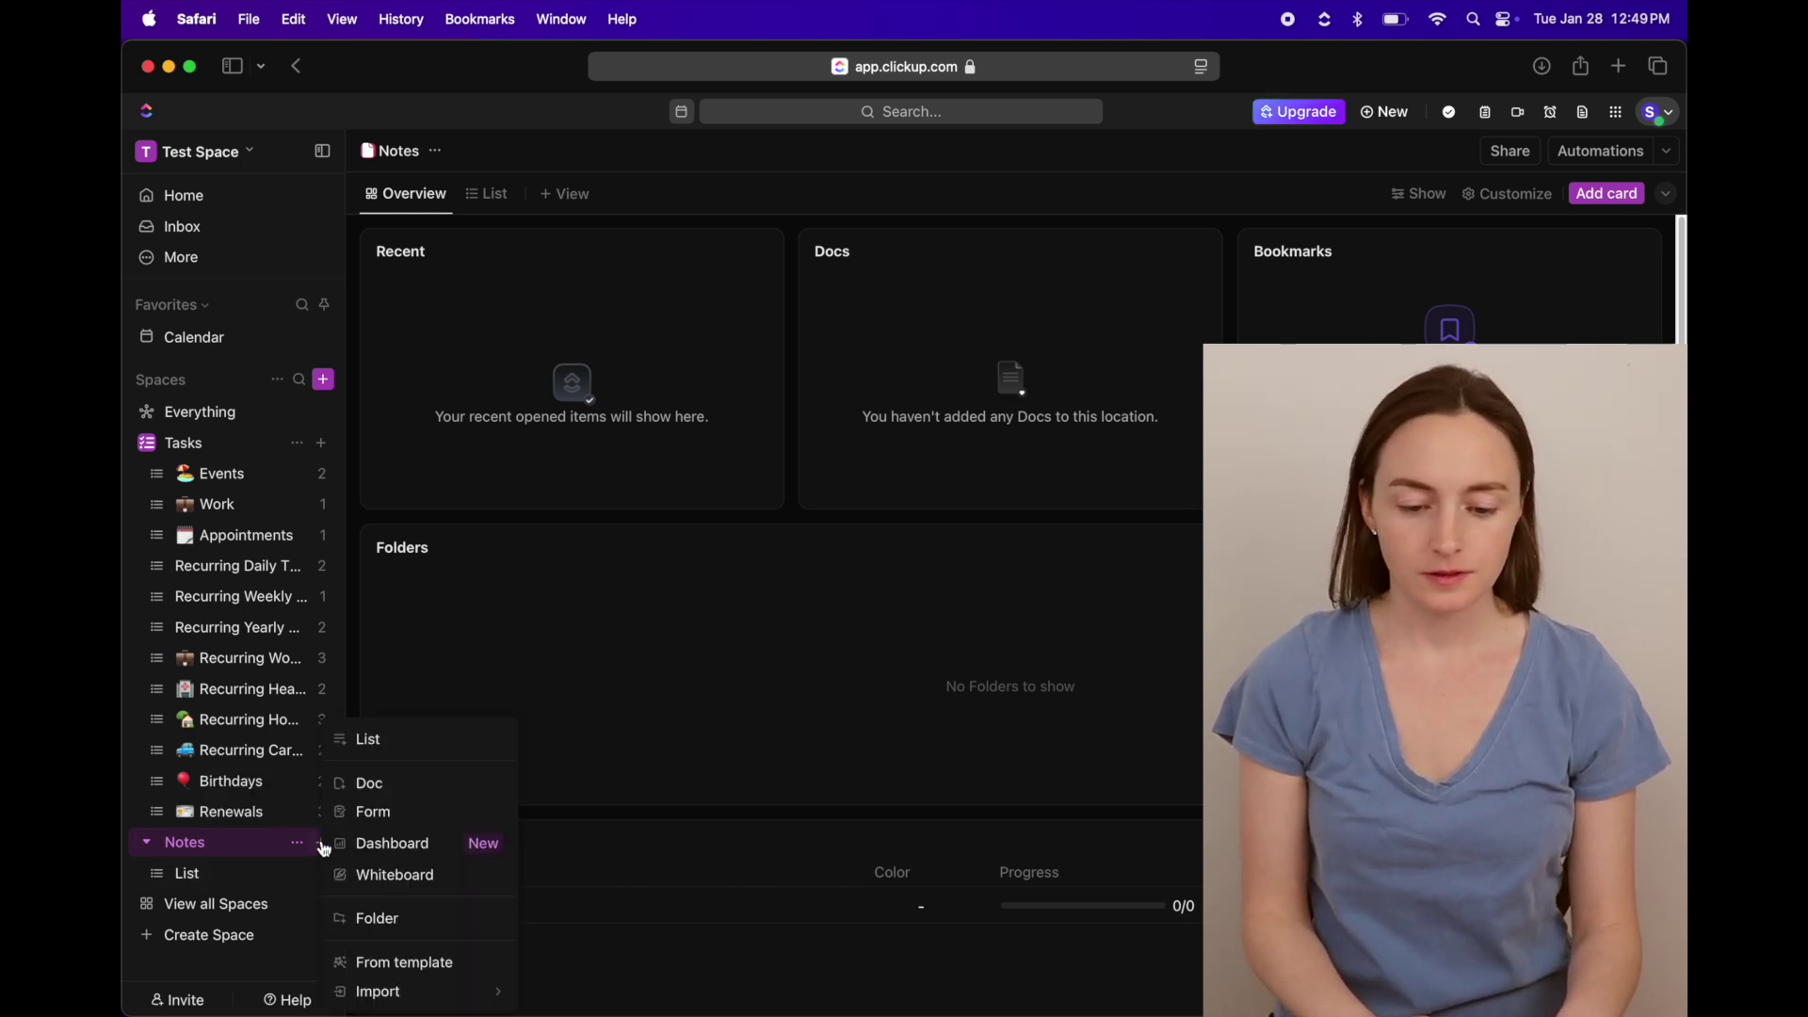
left_click(372, 789)
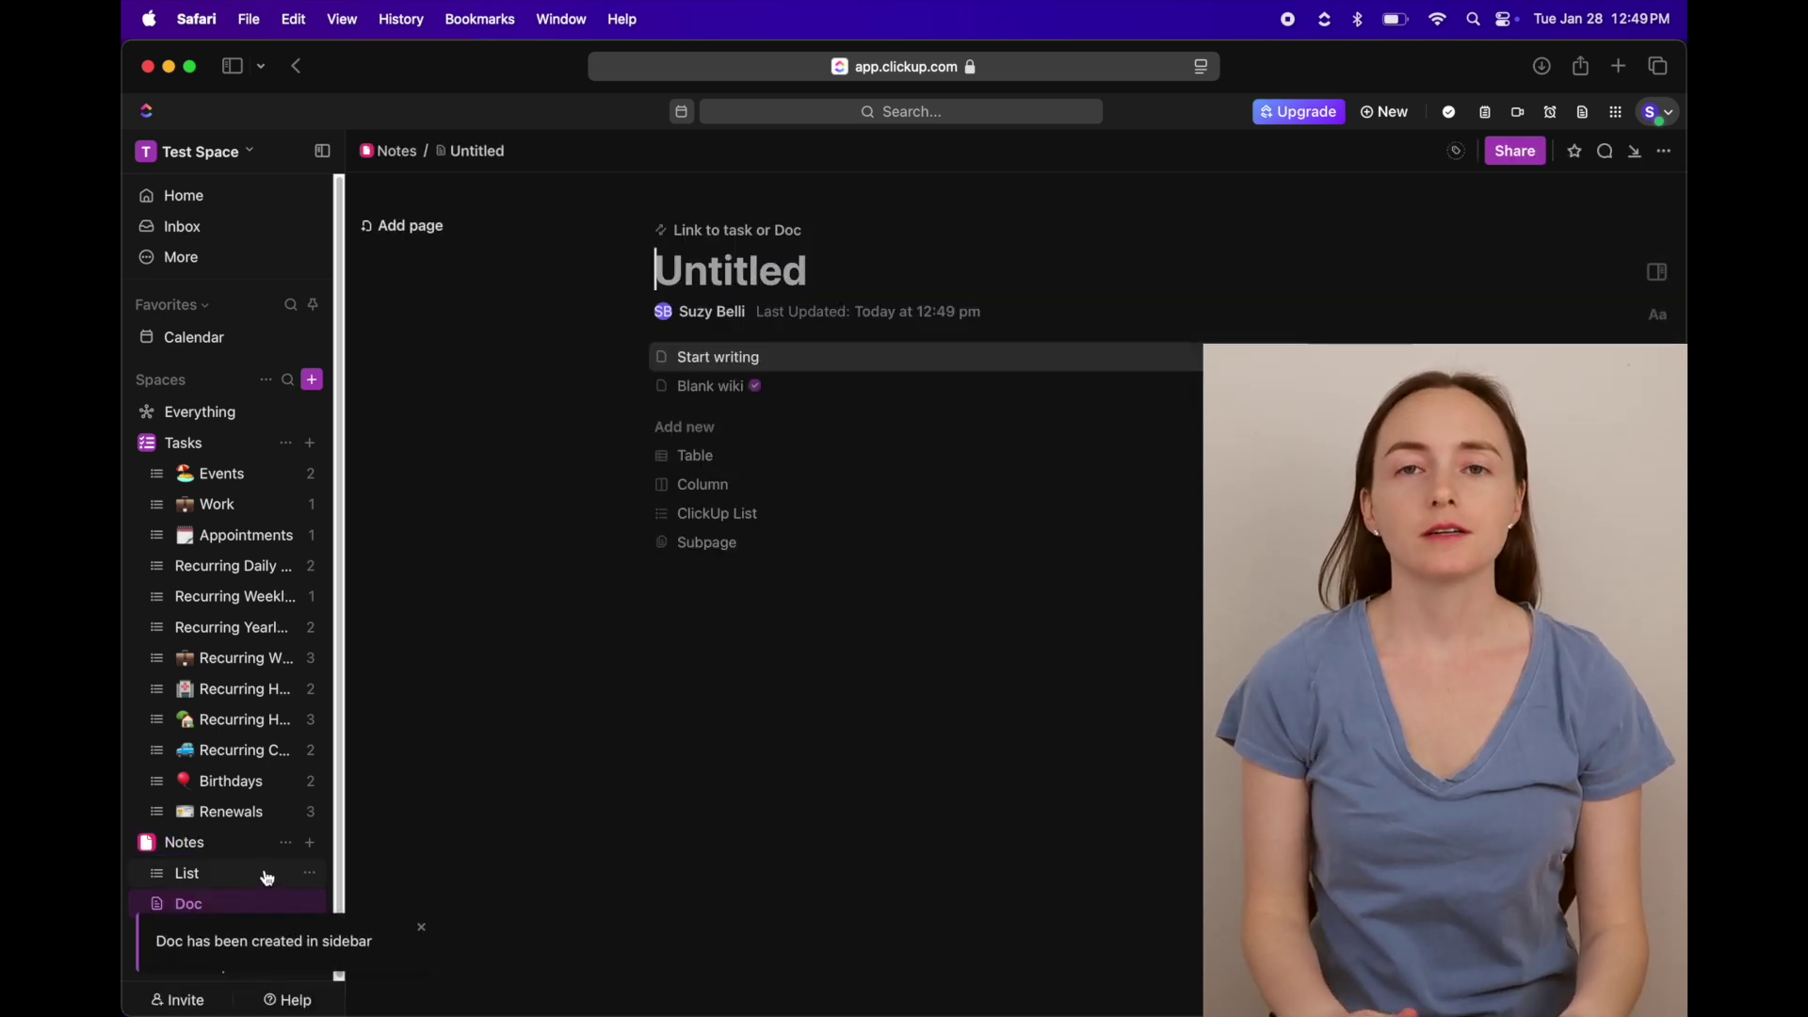
type("Fun")
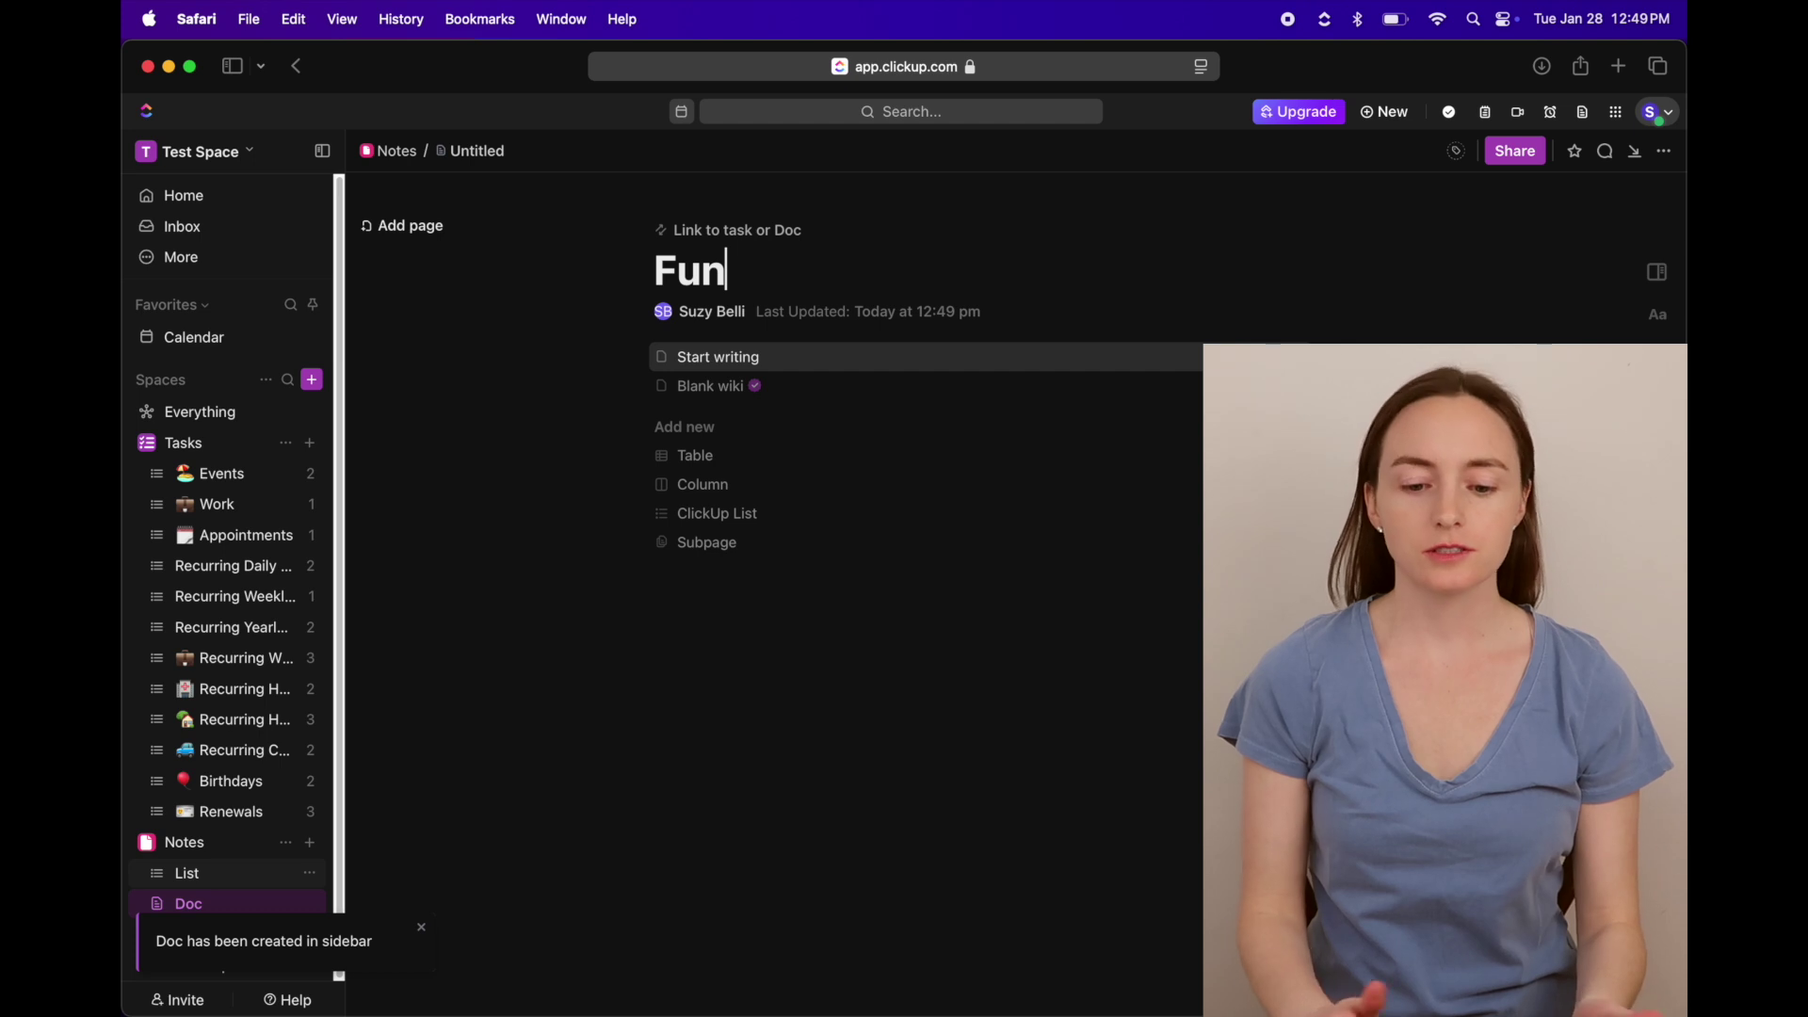
left_click(717, 358)
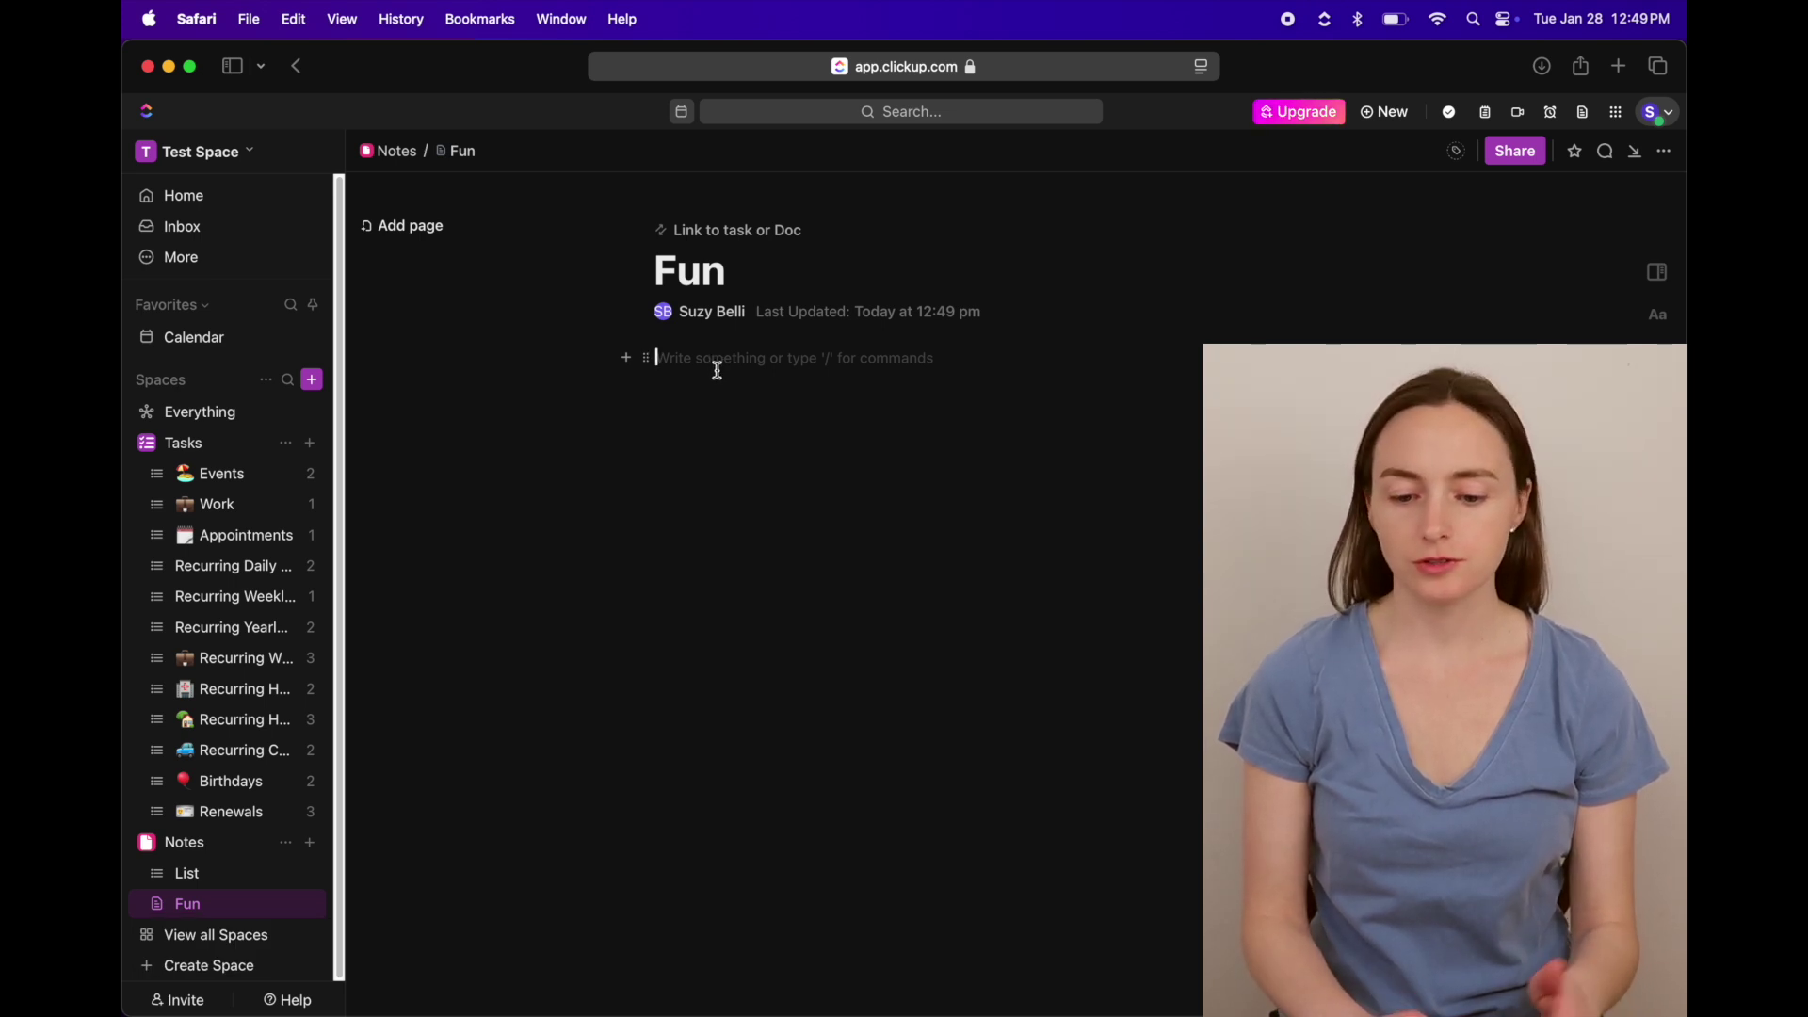
left_click(433, 230)
left_click(436, 236)
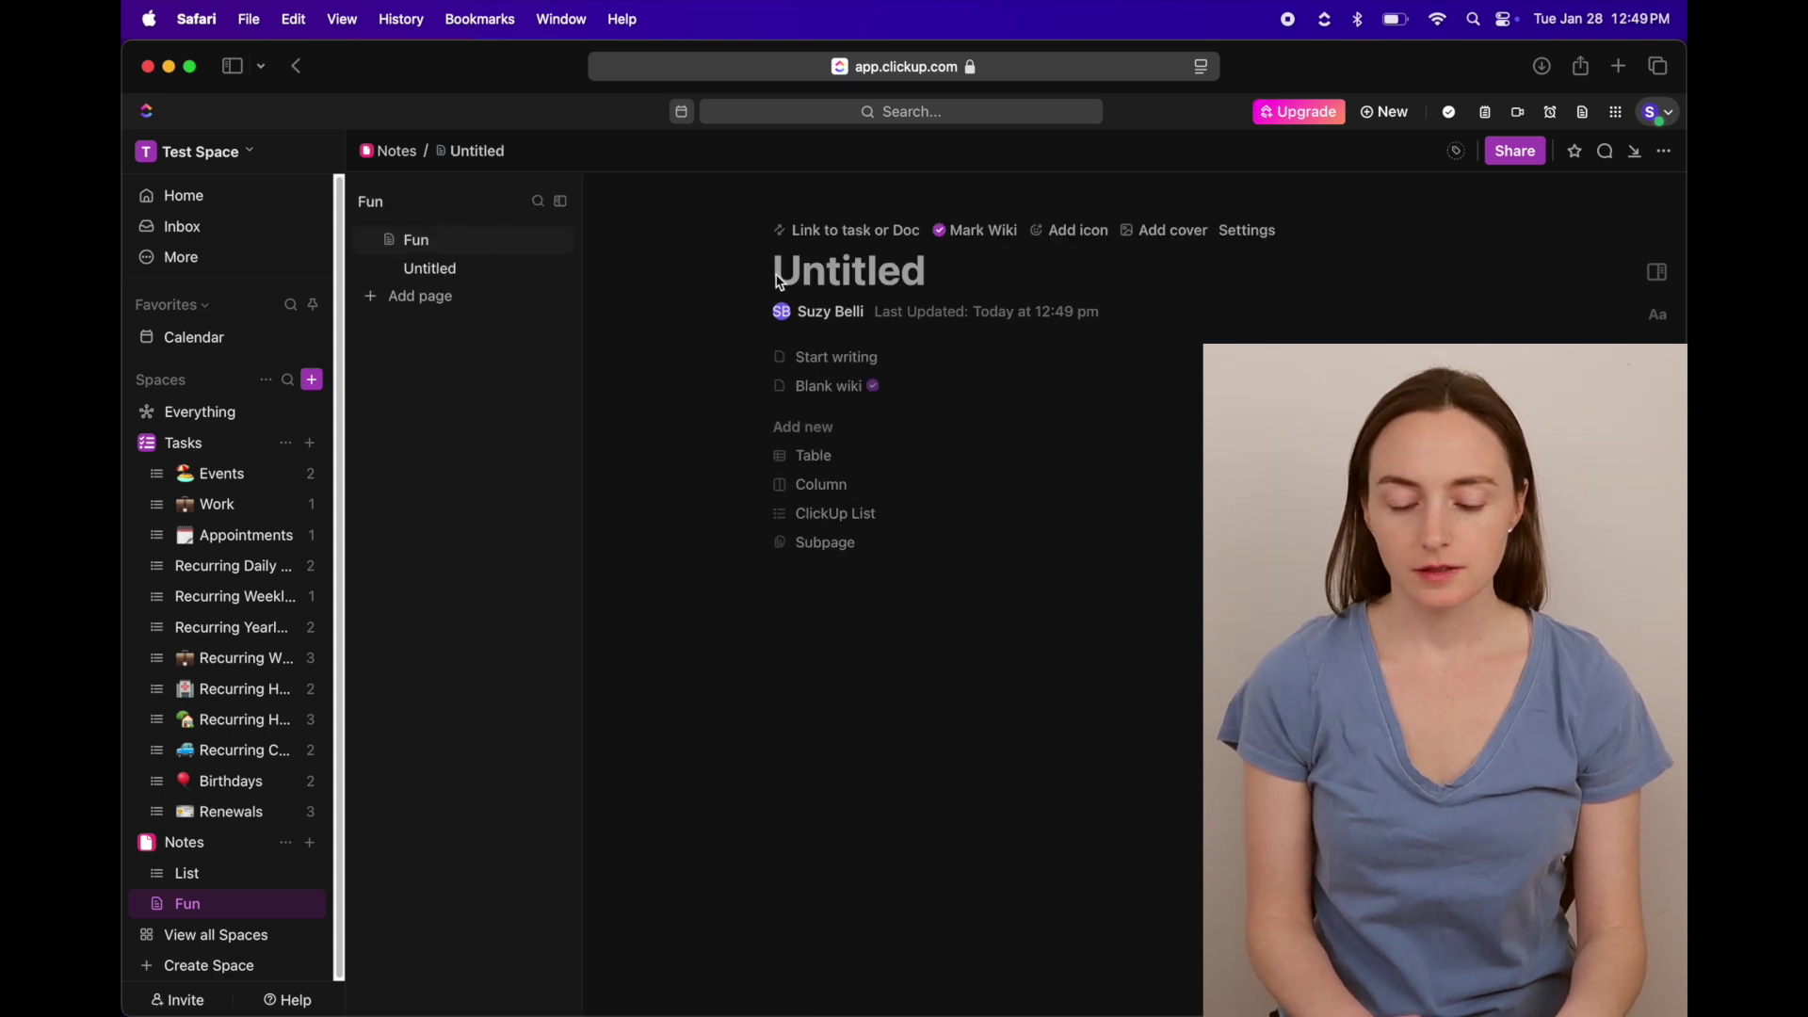
- Retitle the Fun doc's first page Travel and start a bulleted list with bold, underlined US Destinations and an empty nested bullet
left_click(479, 244)
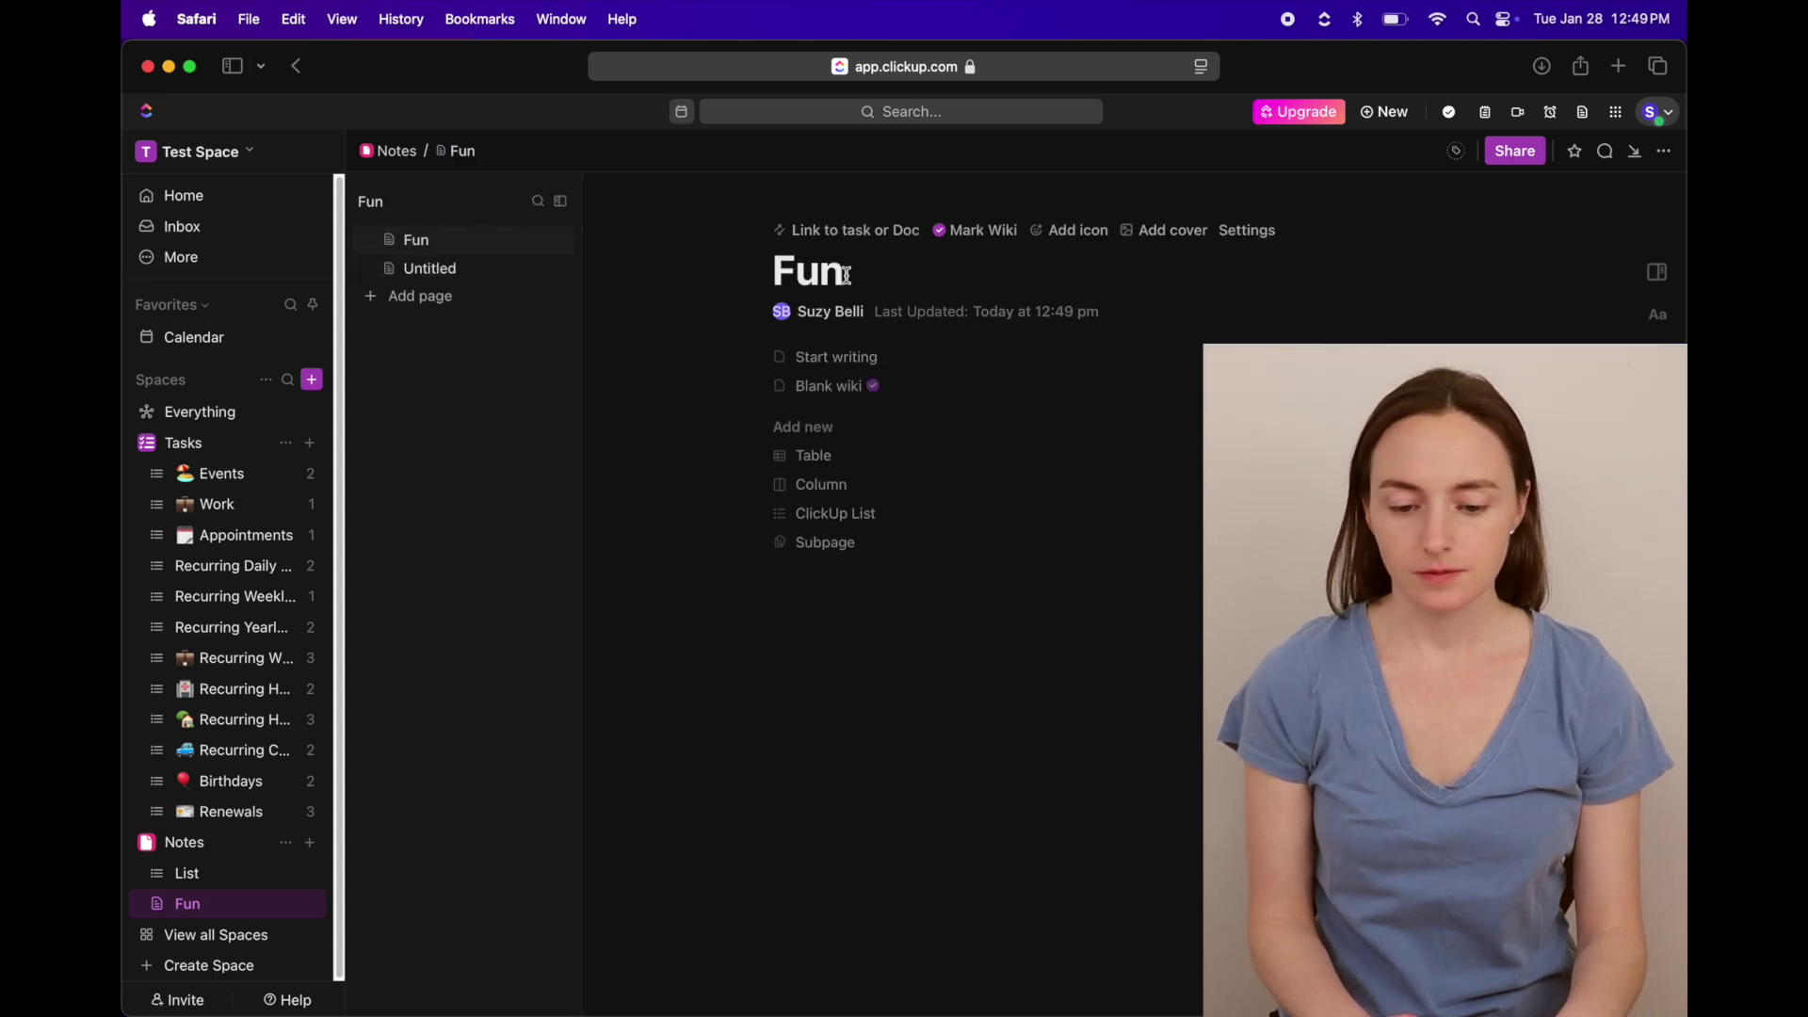
left_click_drag(846, 275, 760, 273)
type("Travel")
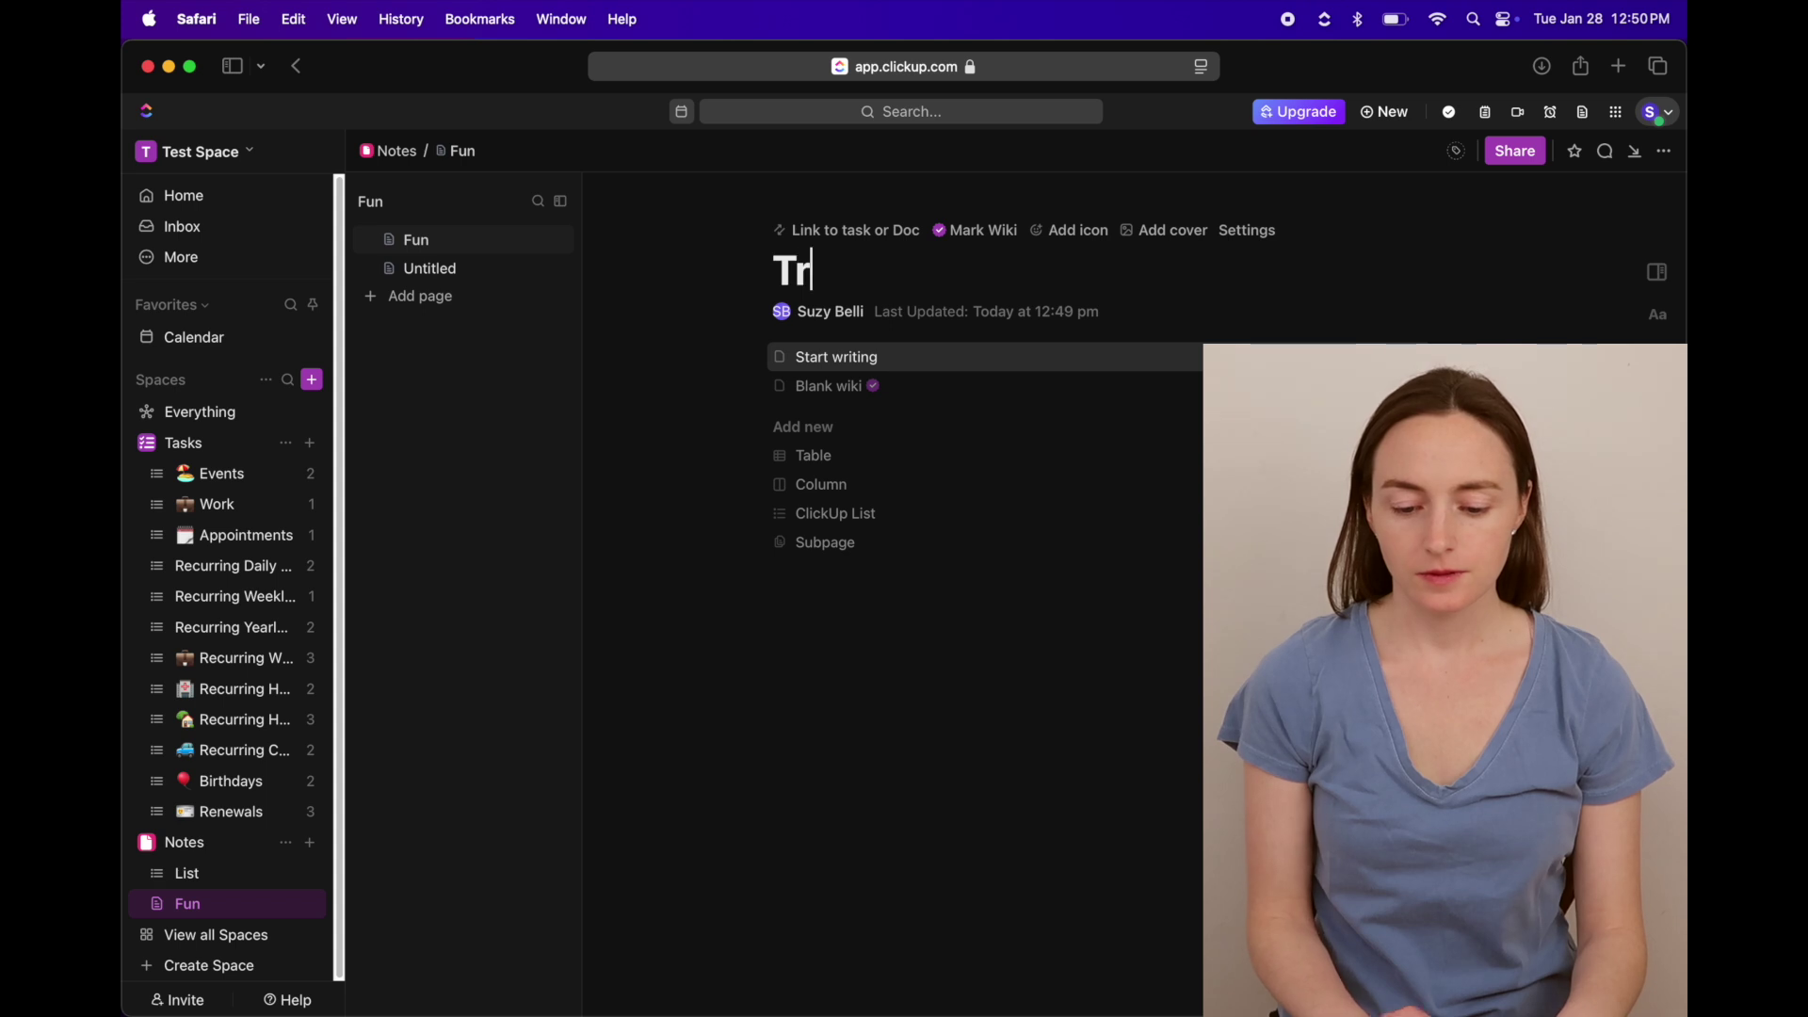
left_click(831, 358)
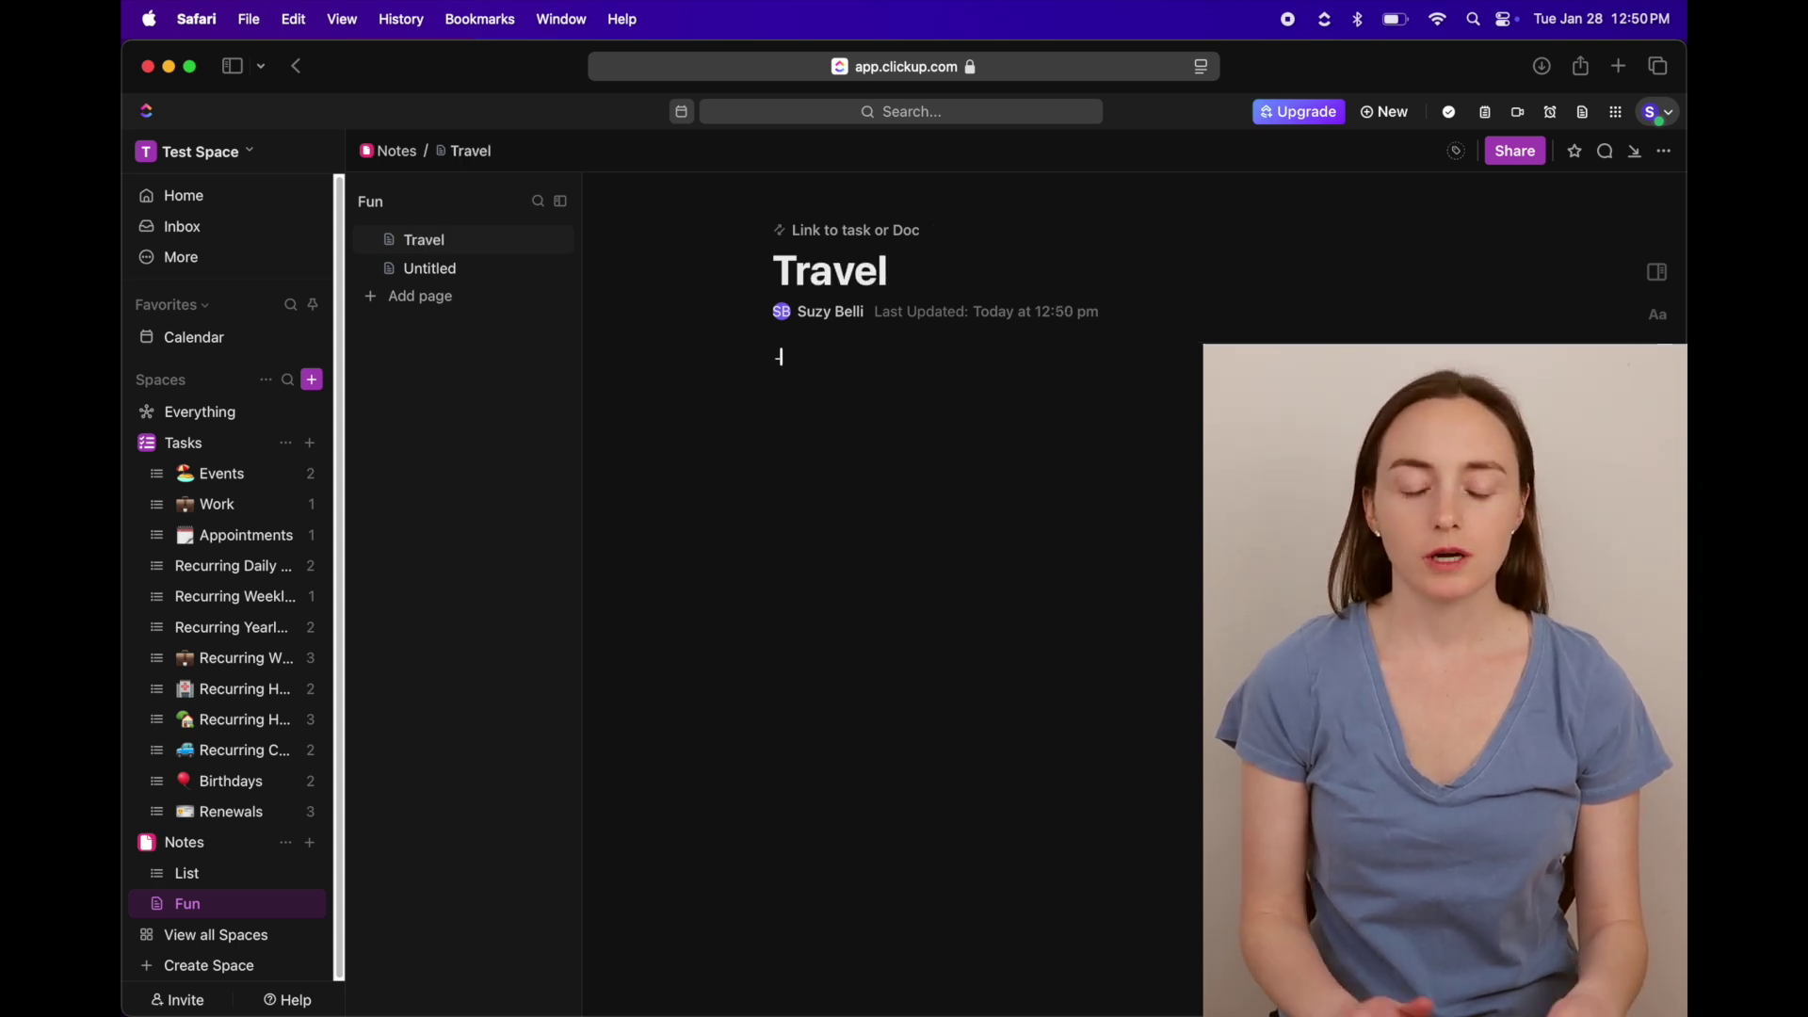
type("-")
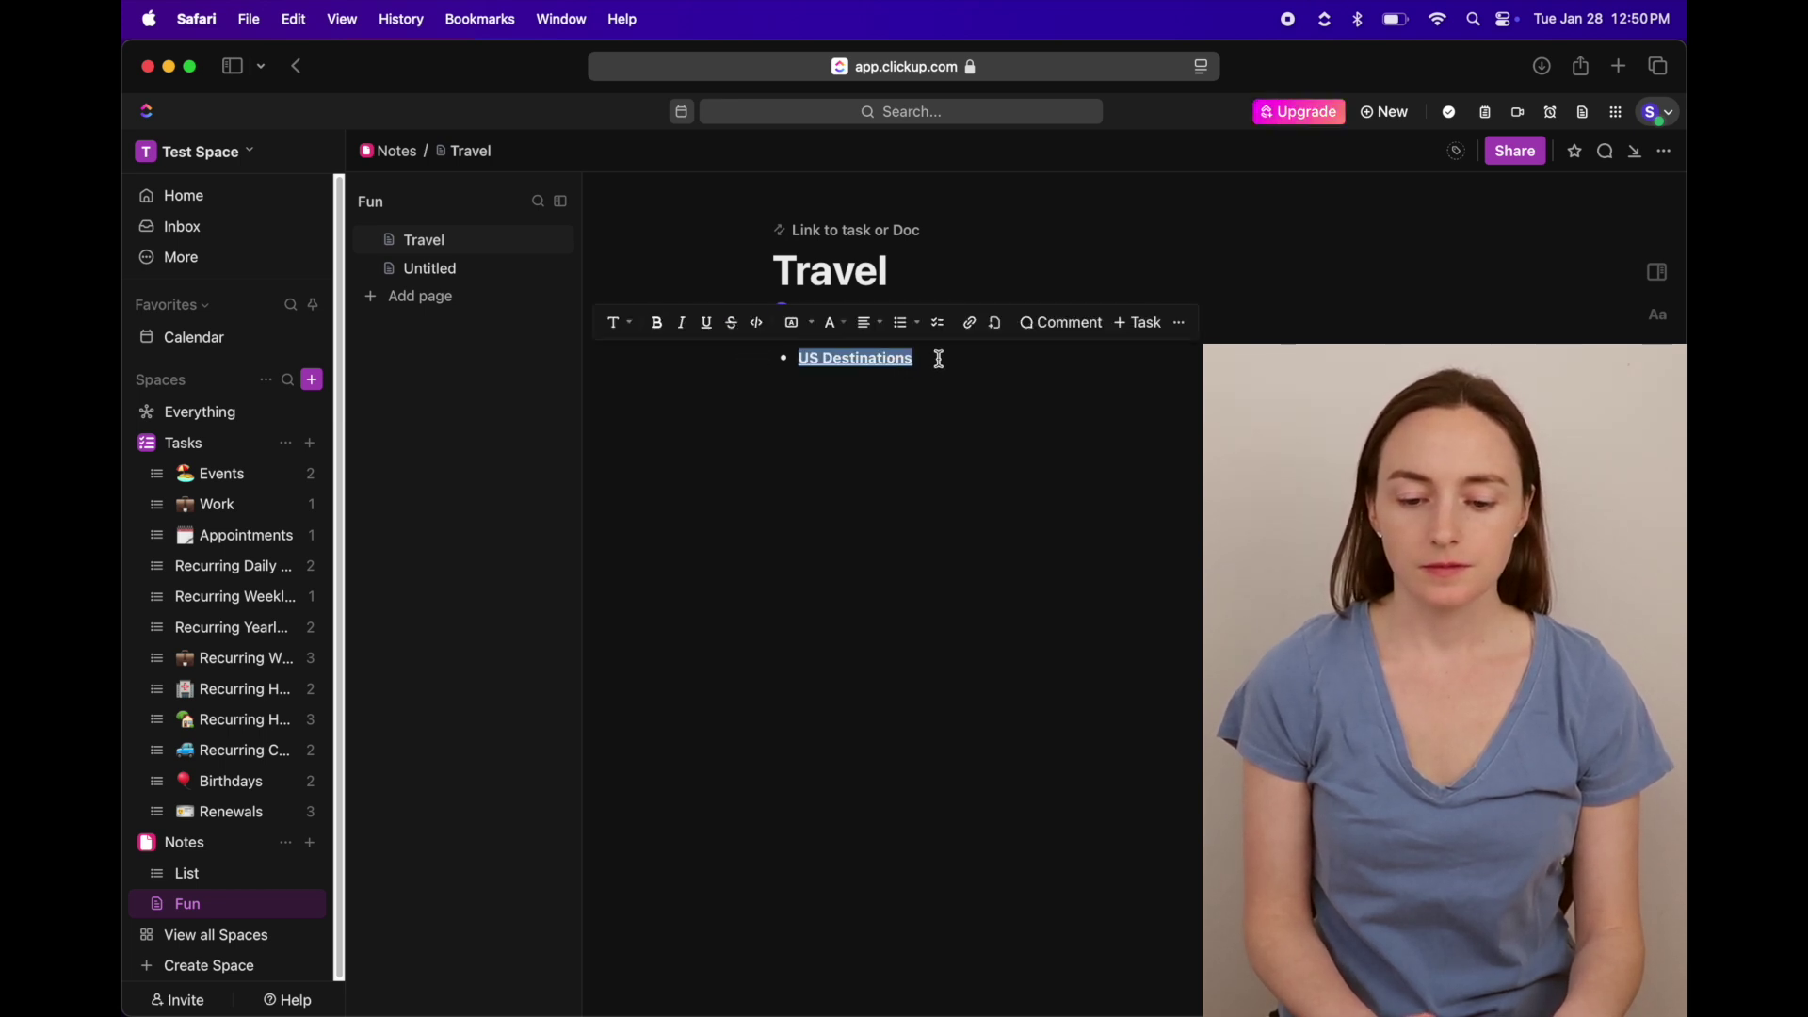
left_click(939, 359)
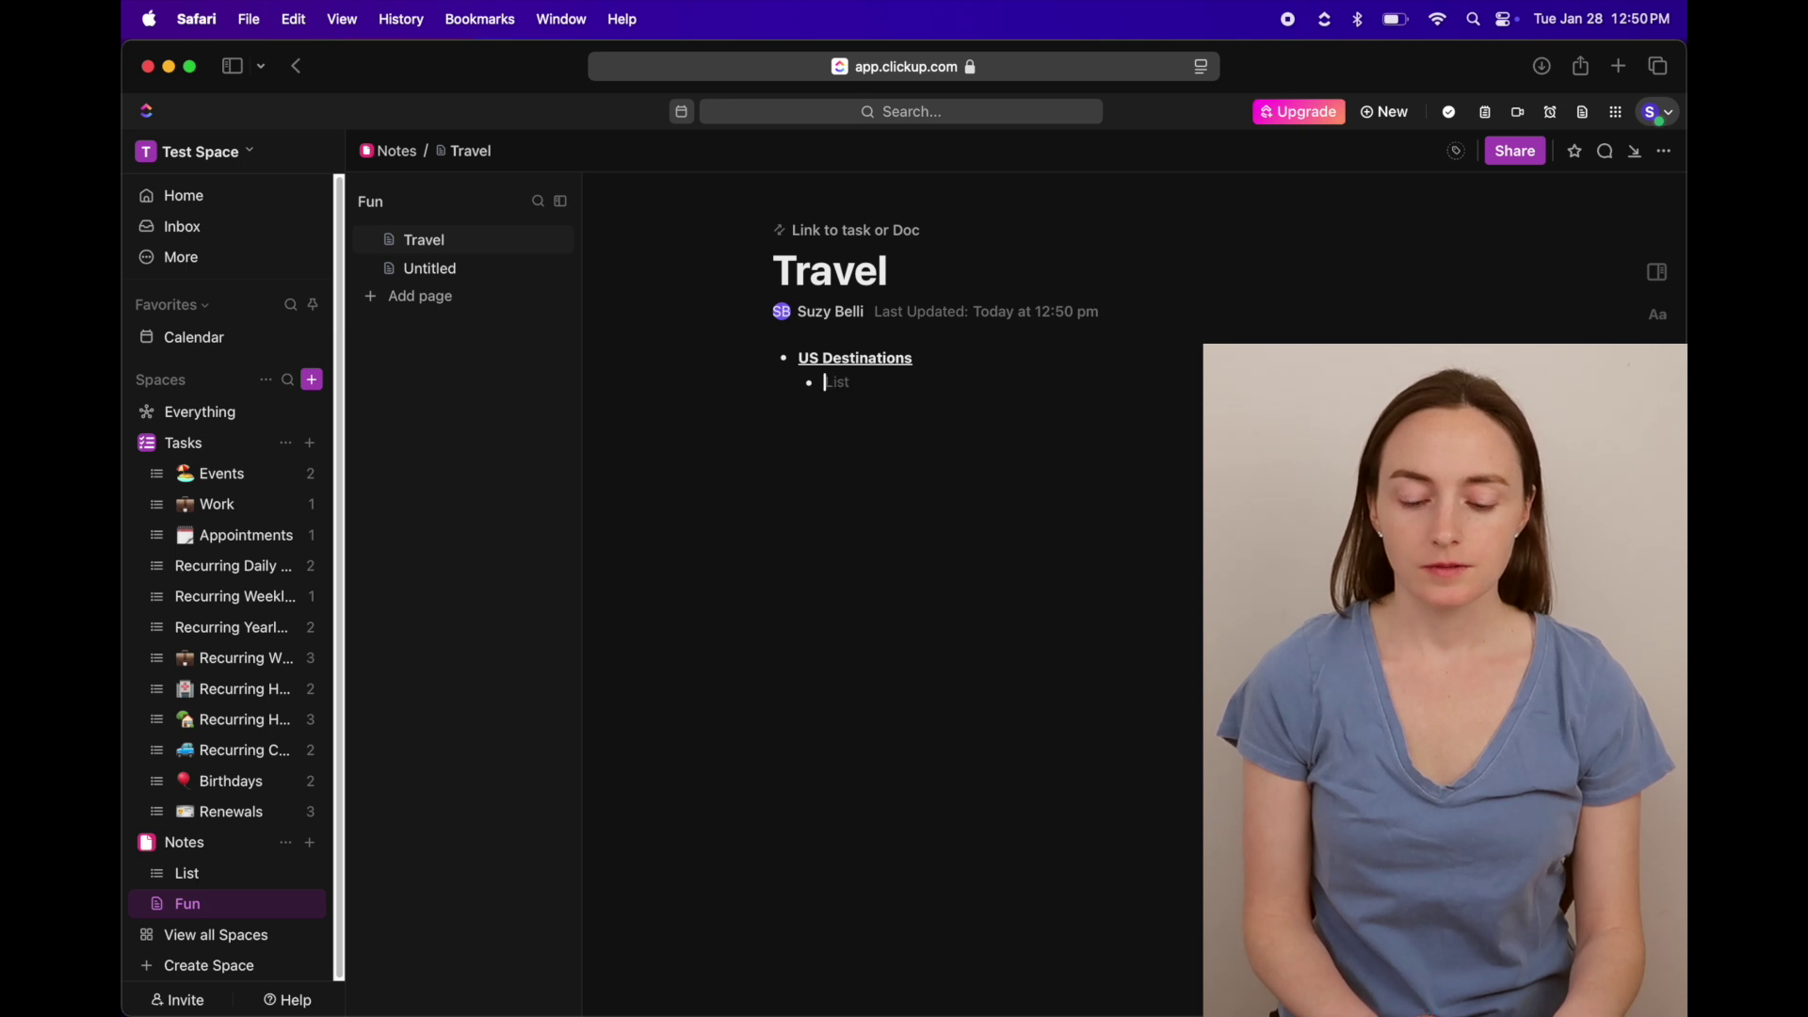
- Title the untitled page Movies and write a bold, underlined Movie List heading with Clueless as a bullet below it
left_click(463, 273)
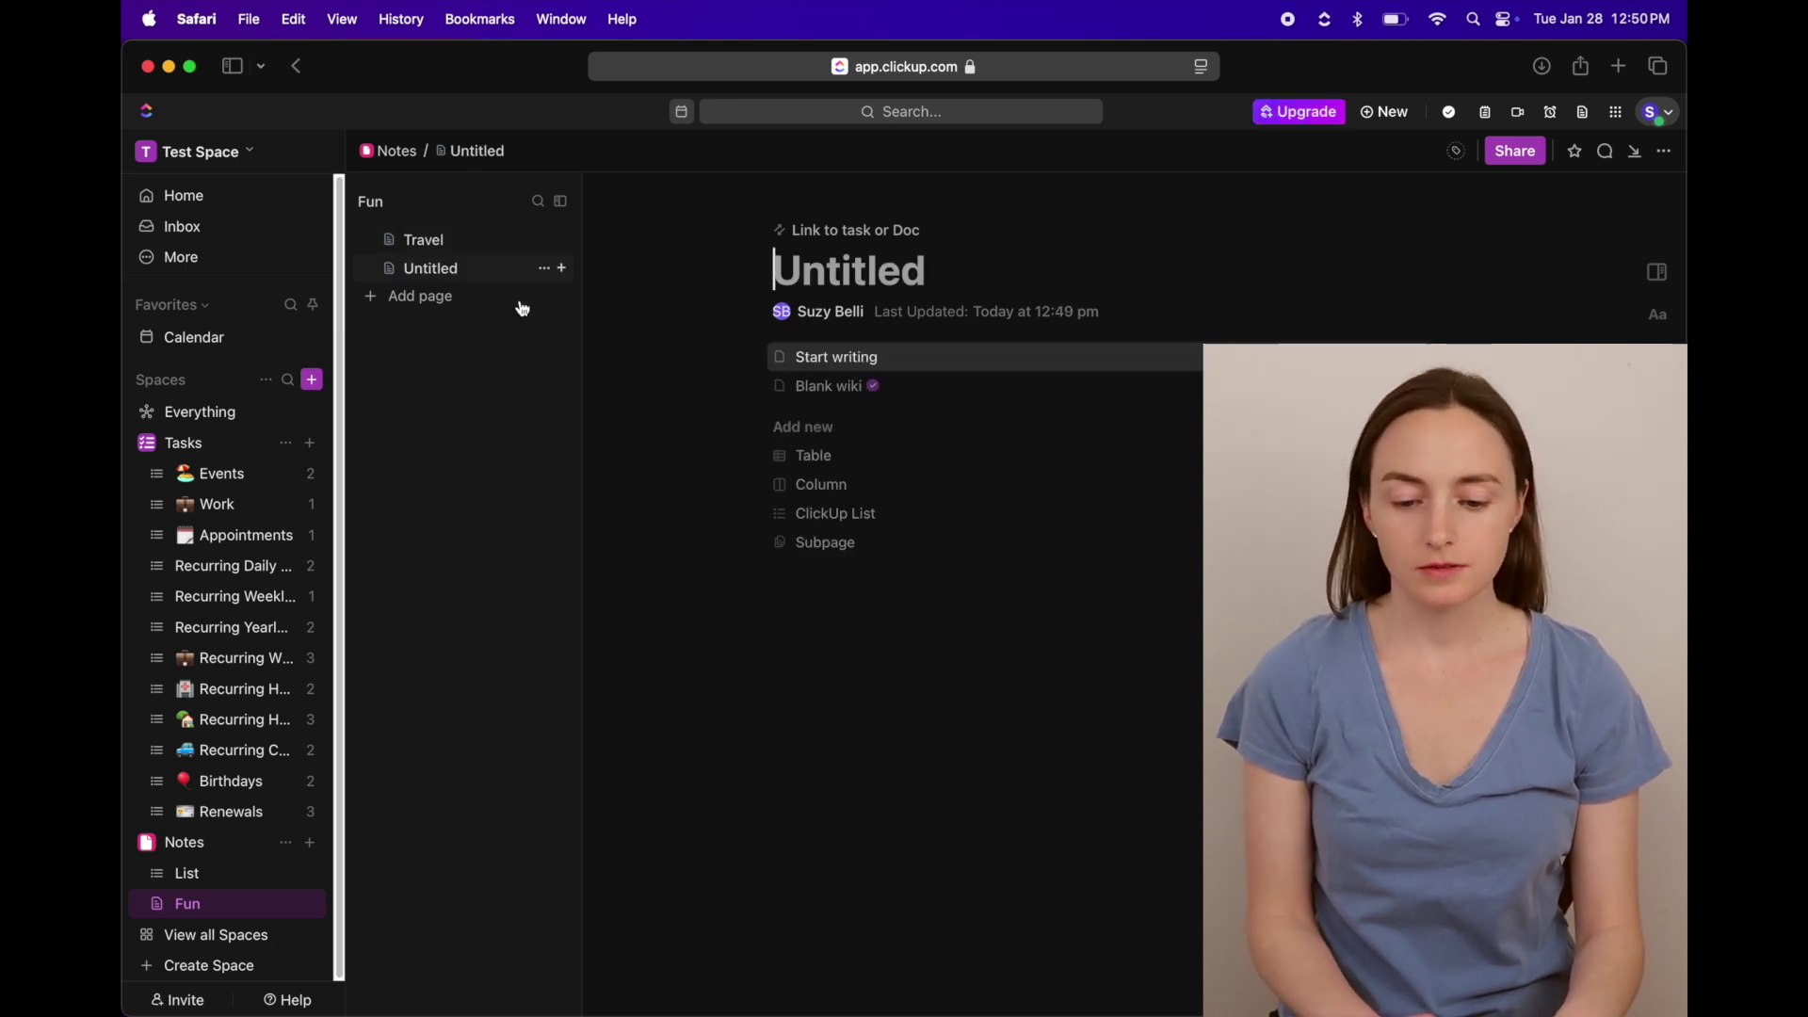
type("Movies")
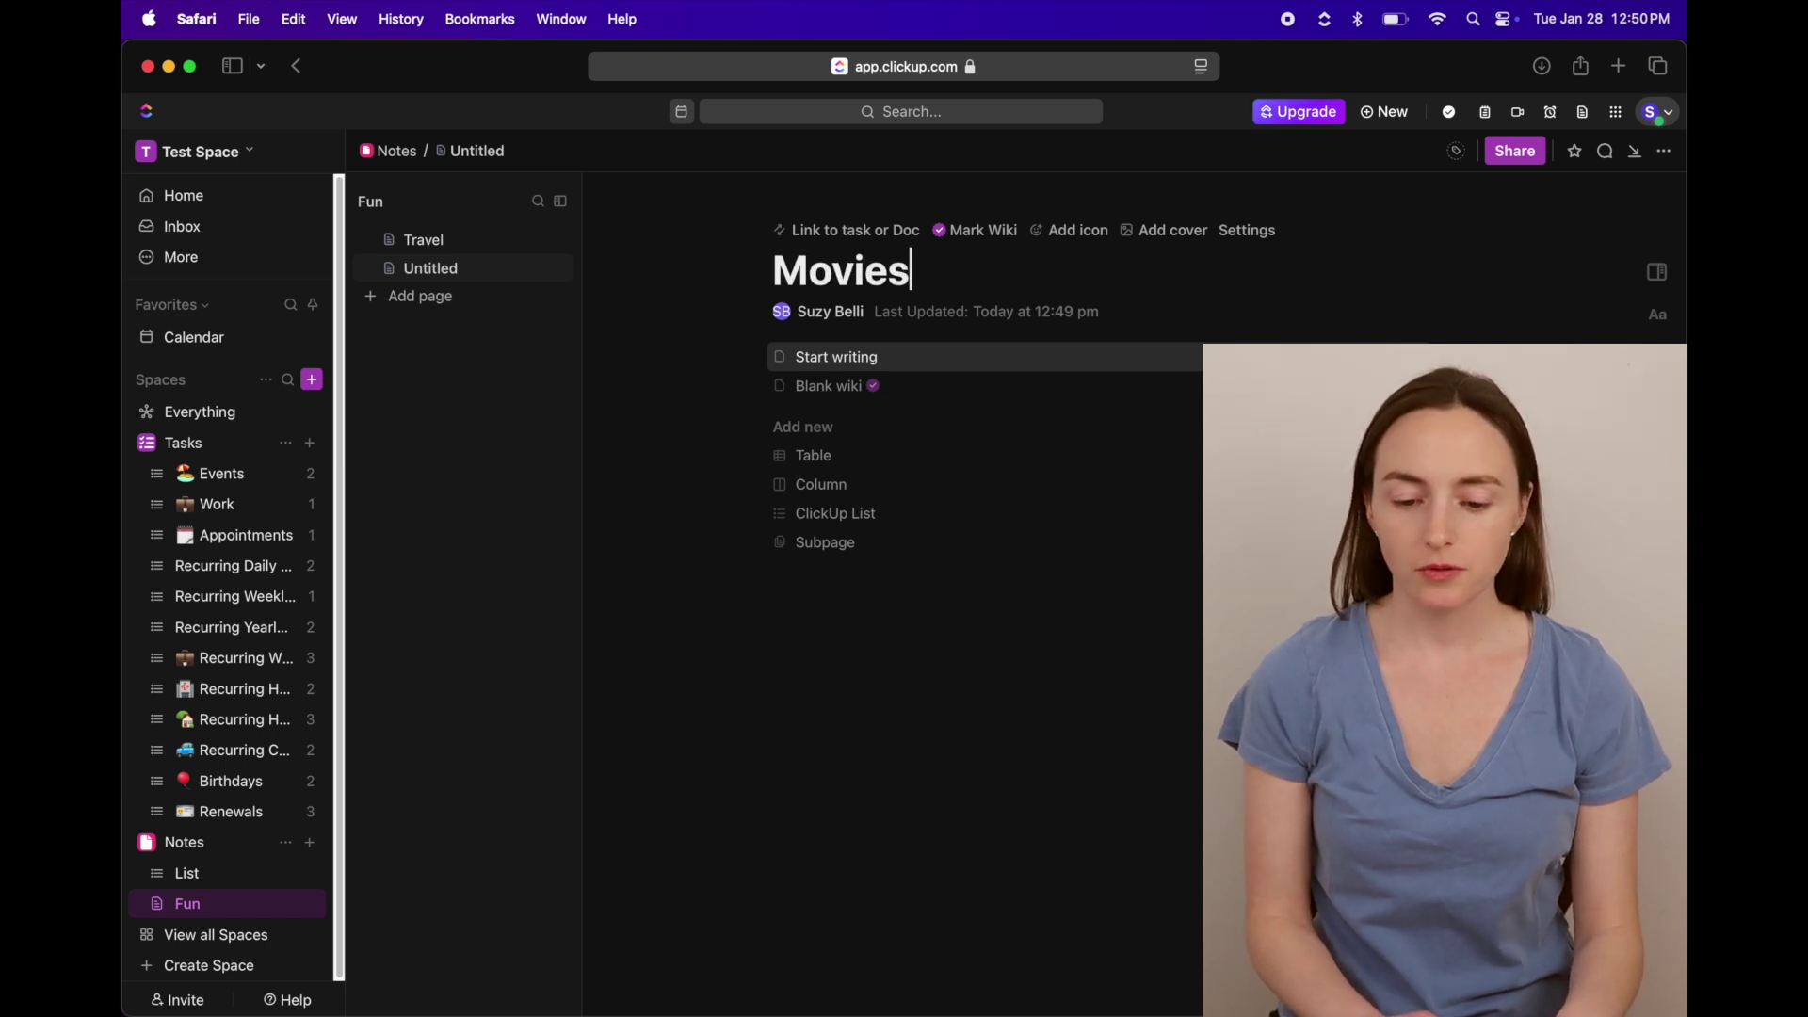
key("Return")
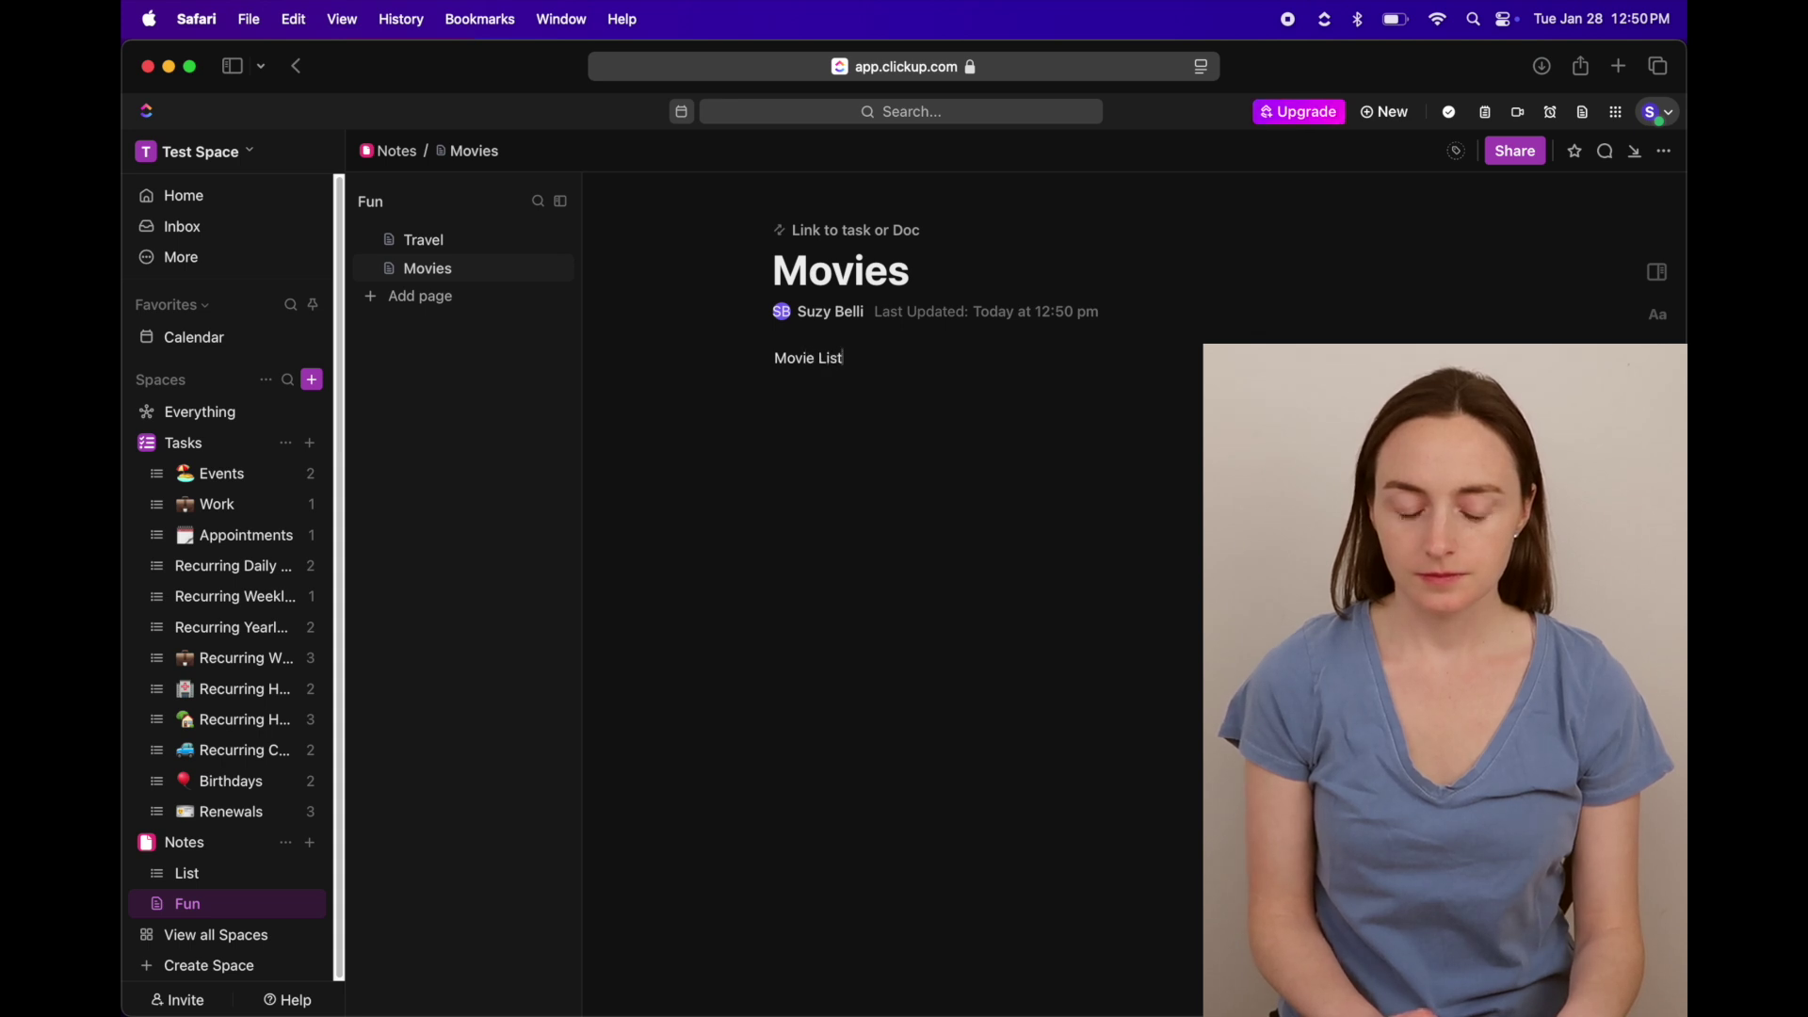
left_click_drag(853, 357, 763, 357)
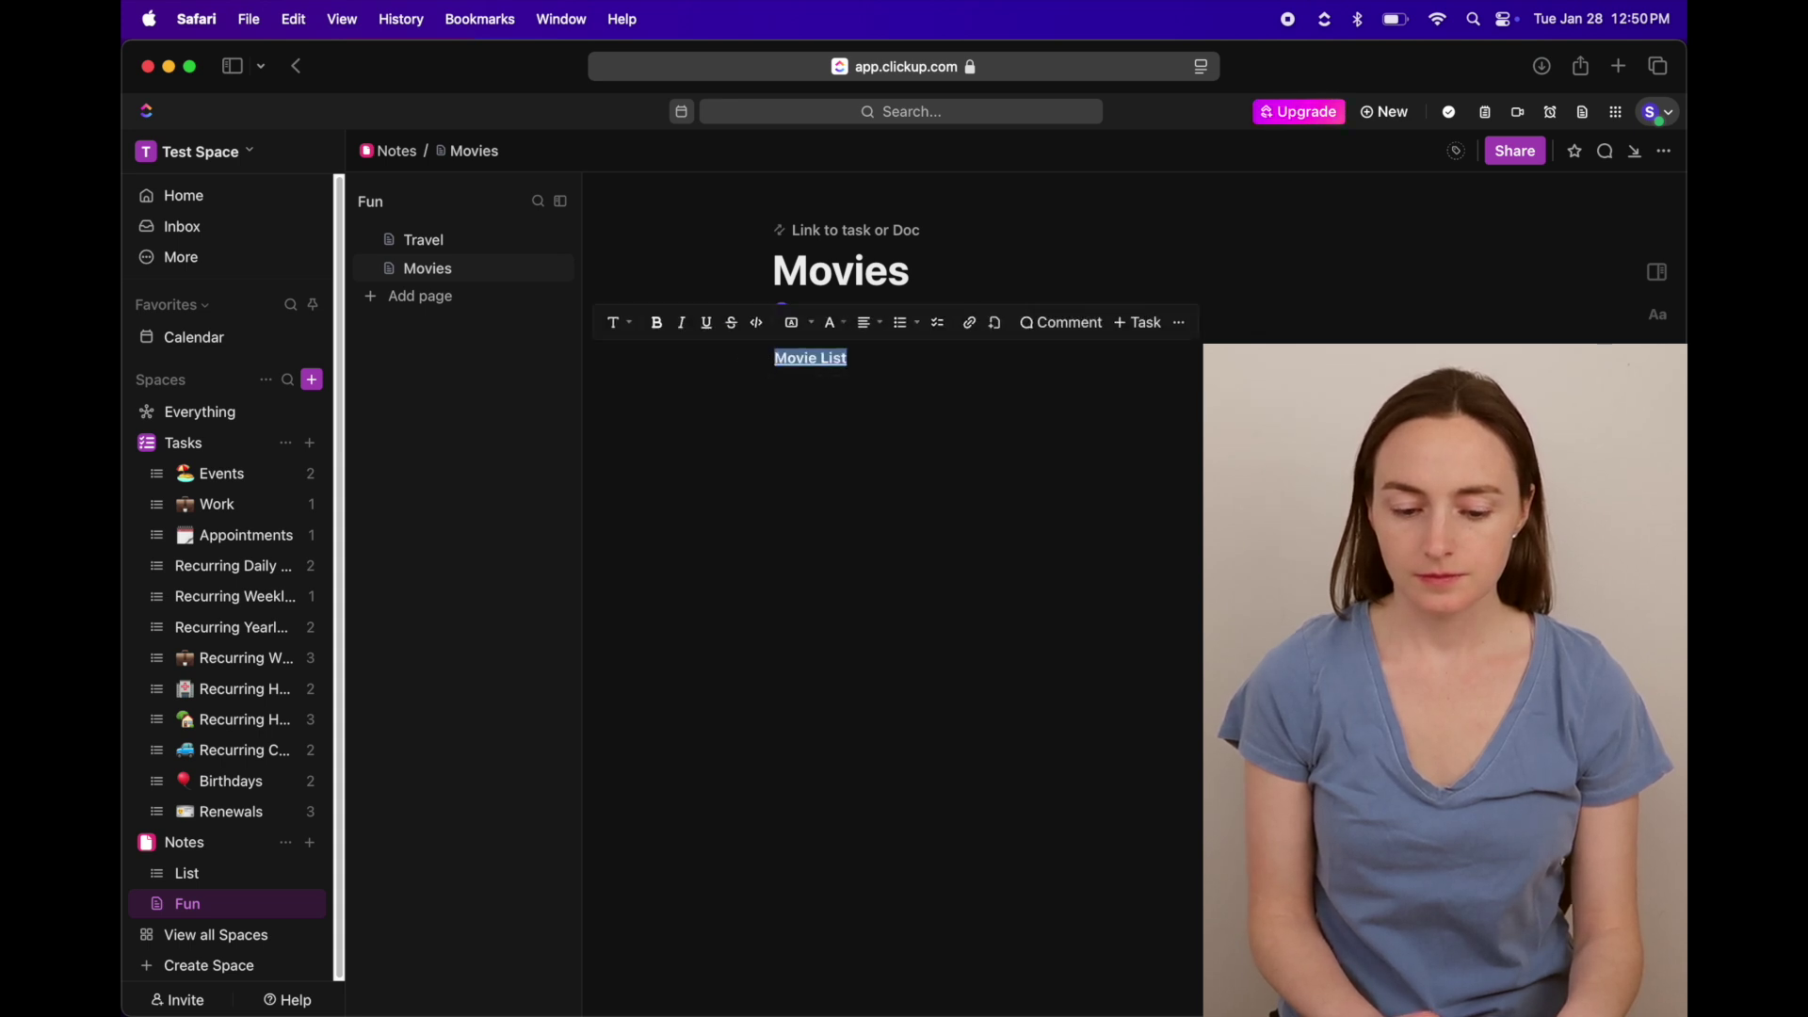
left_click(901, 358)
type("Clueless")
key("Return")
- Delete the default list named List from the Notes space
left_click(310, 875)
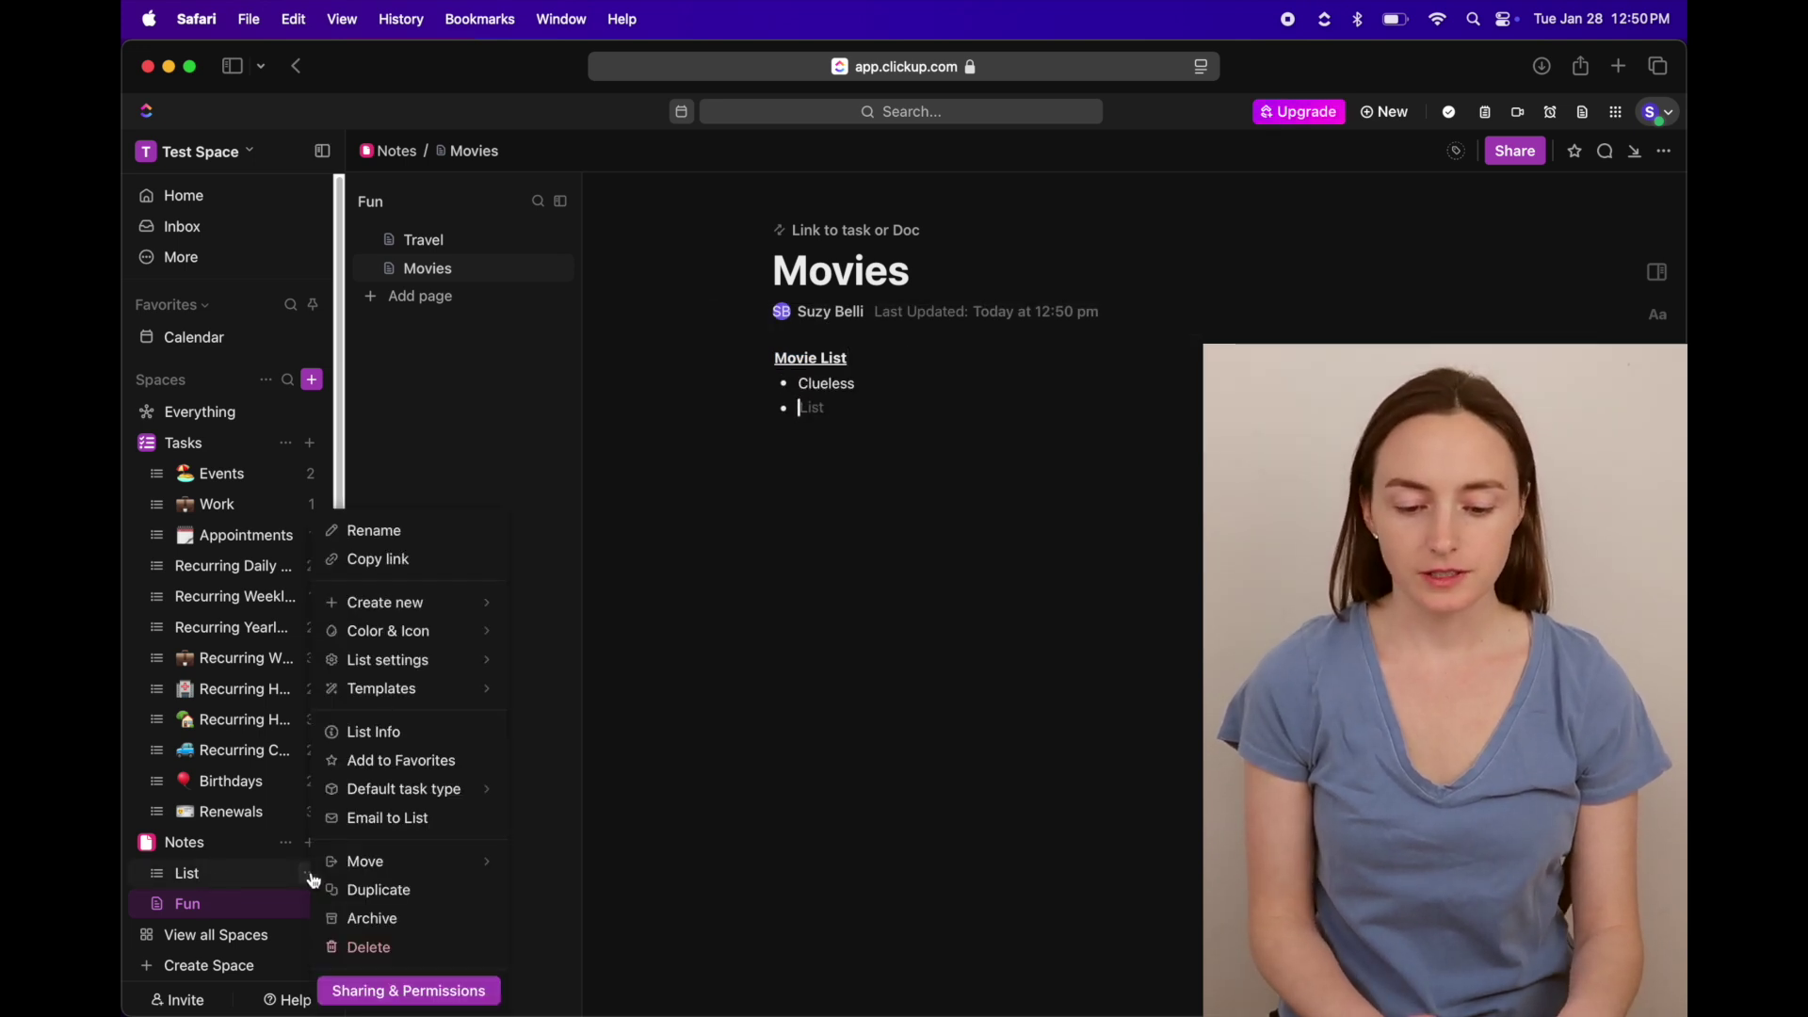
left_click(377, 945)
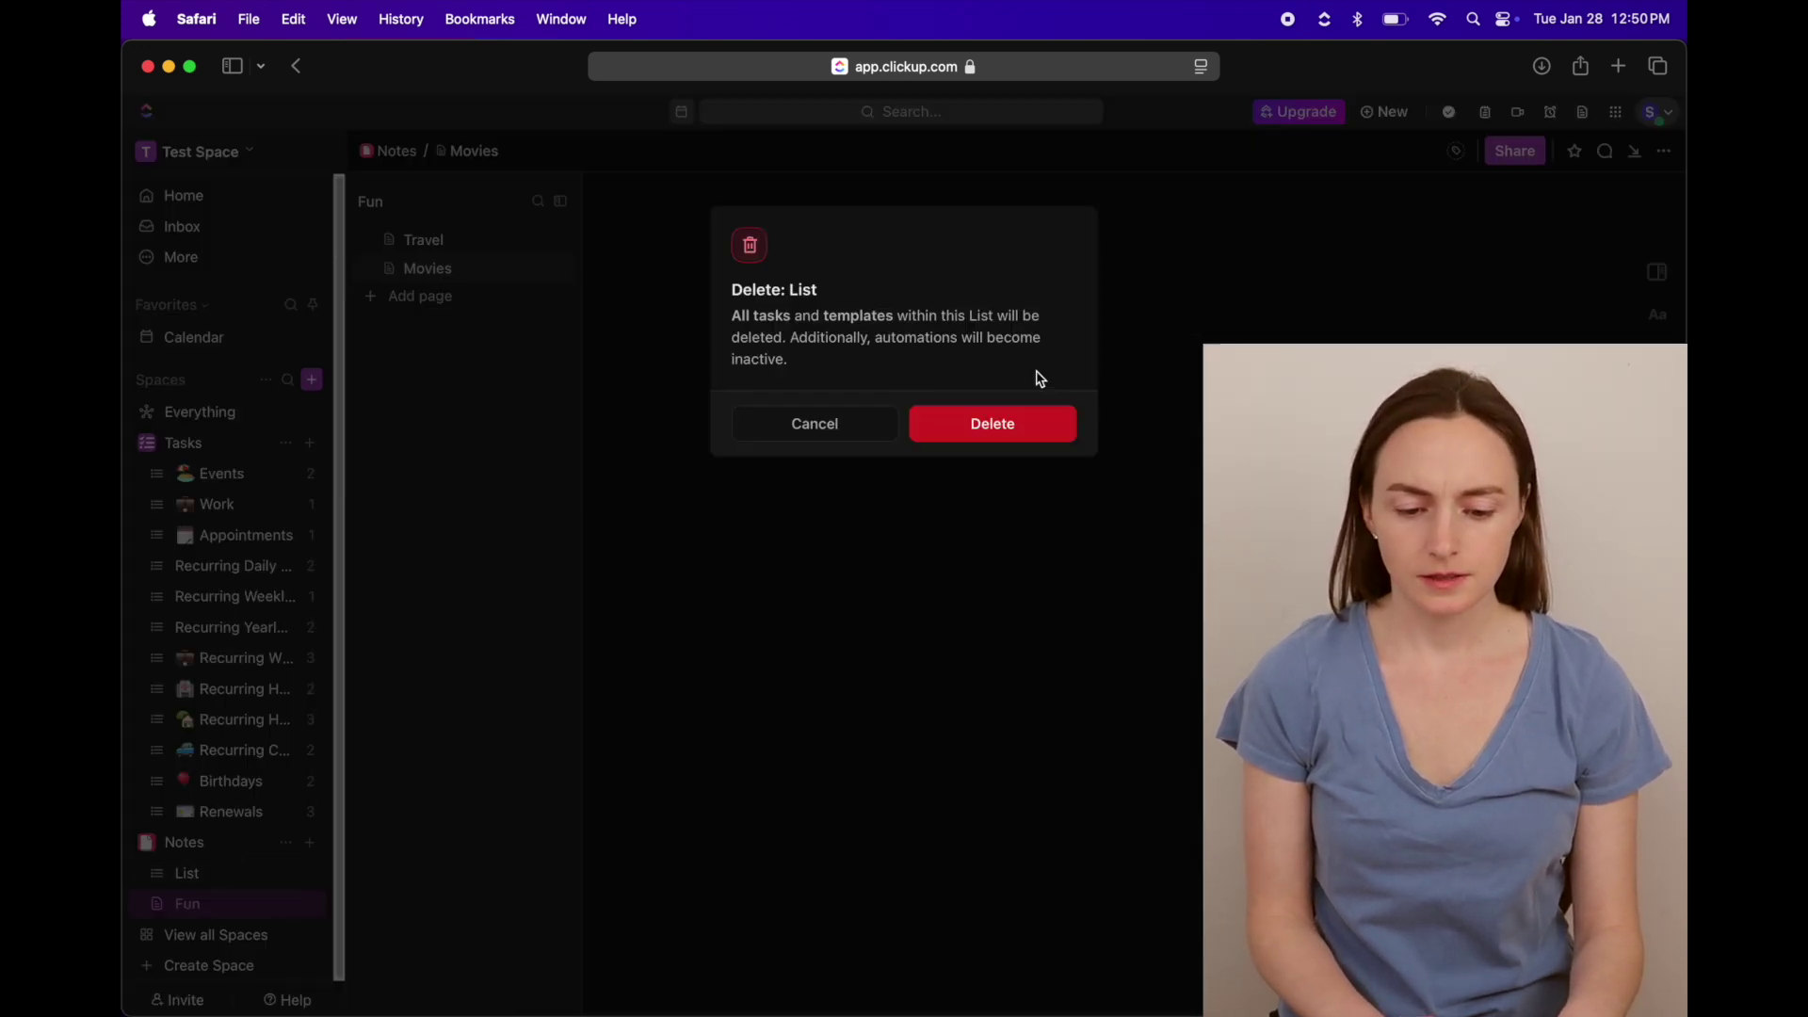
left_click(1036, 423)
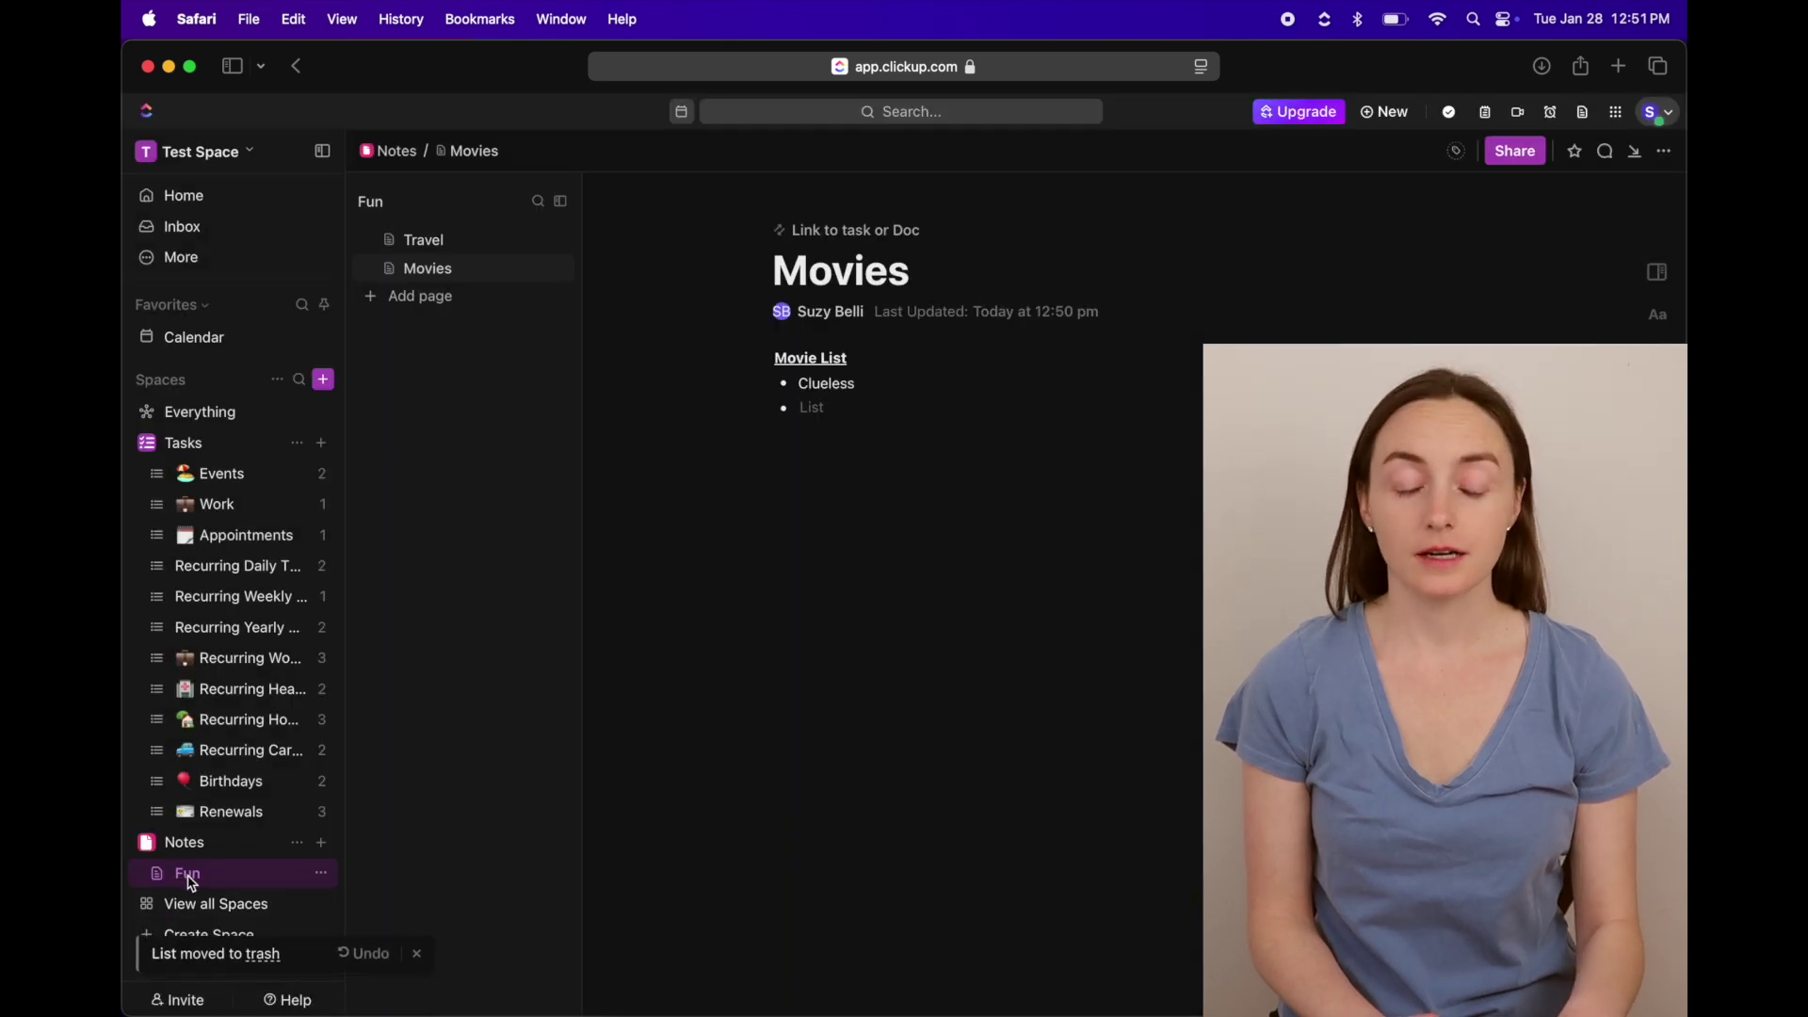
- Create another Doc in the Notes space titled Work and add a second page to it
left_click(326, 846)
left_click(375, 785)
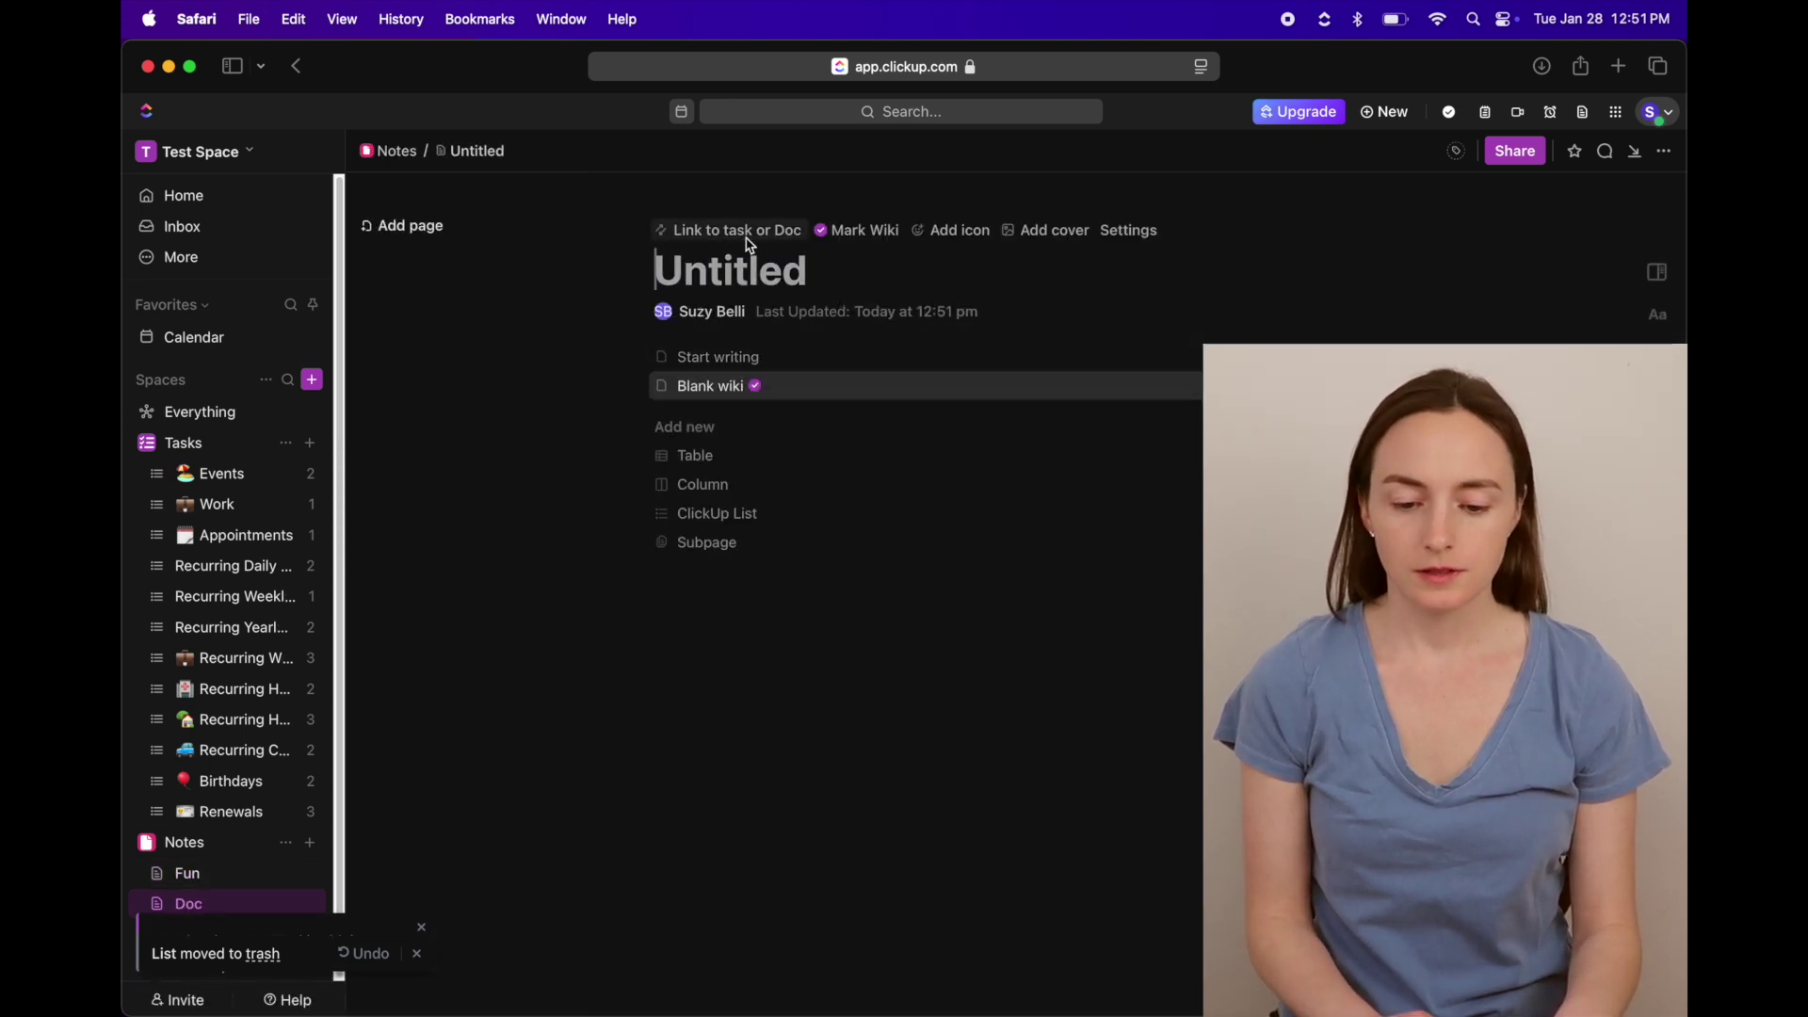
type("Work")
left_click(724, 359)
left_click(437, 228)
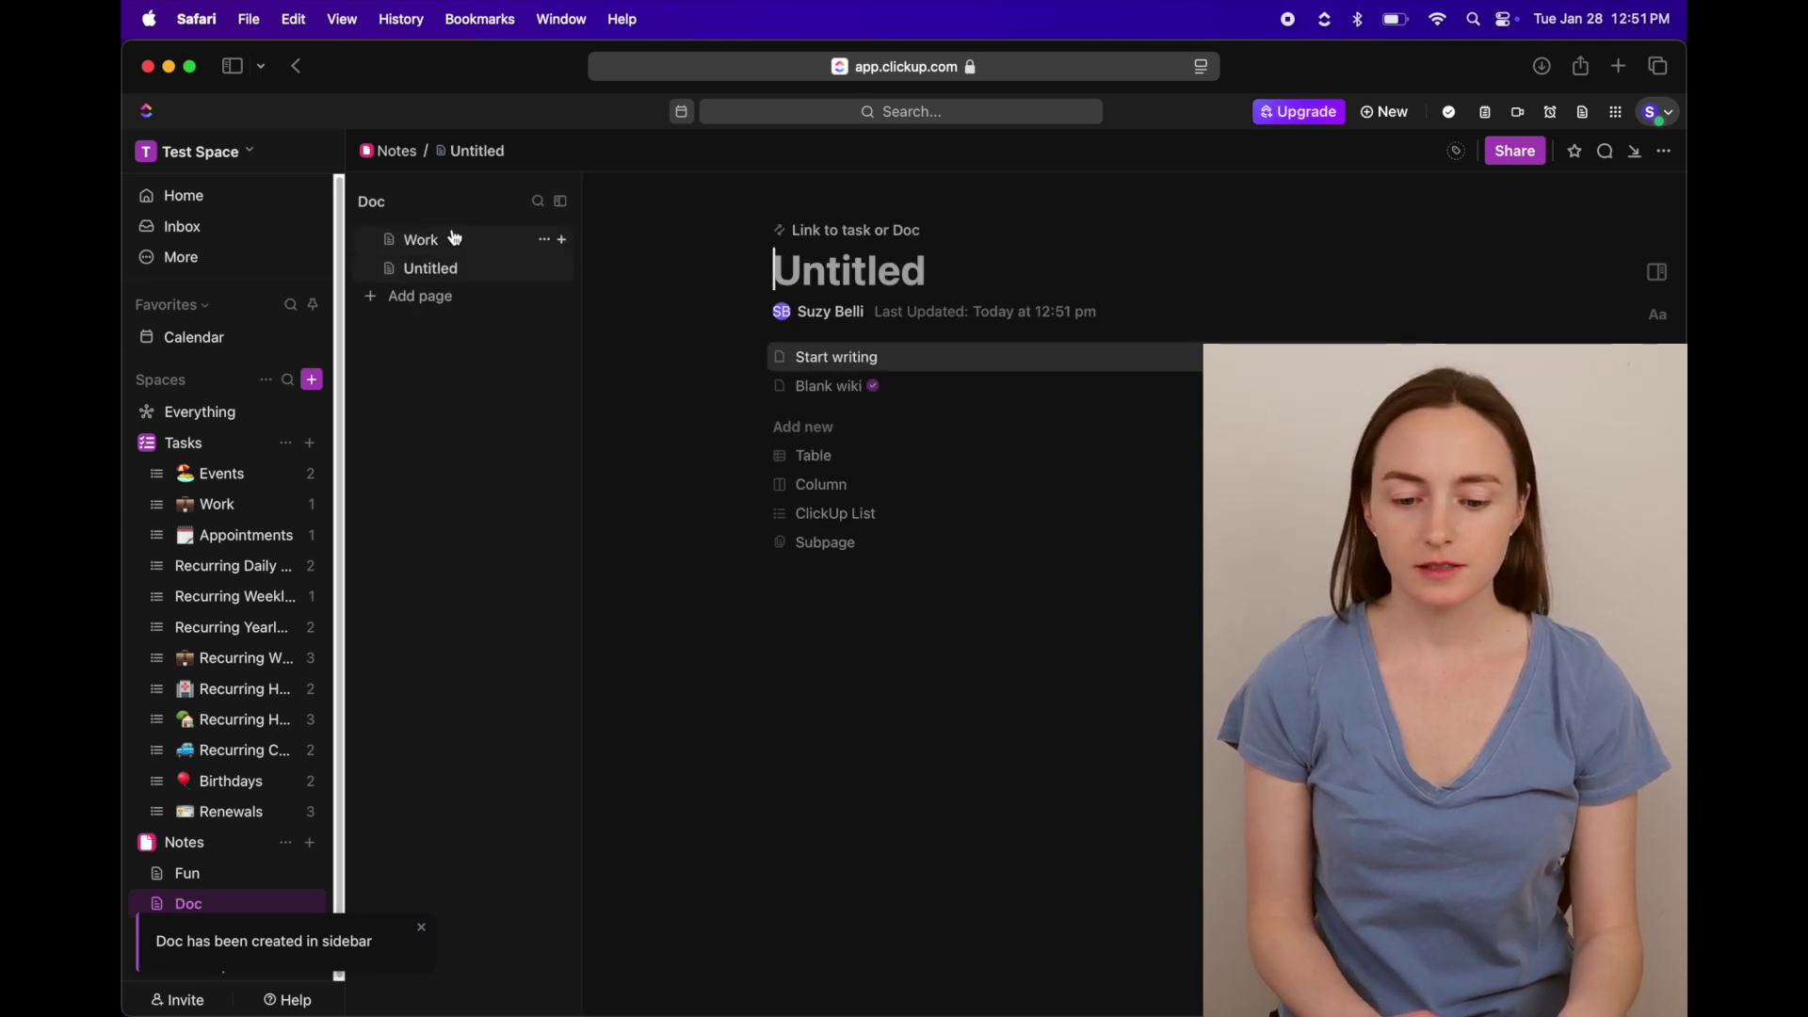
- Retitle the Work doc's first page Video Ideas and start an empty bulleted list on it
left_click(480, 247)
left_click_drag(938, 273, 747, 291)
type("Video Ideas")
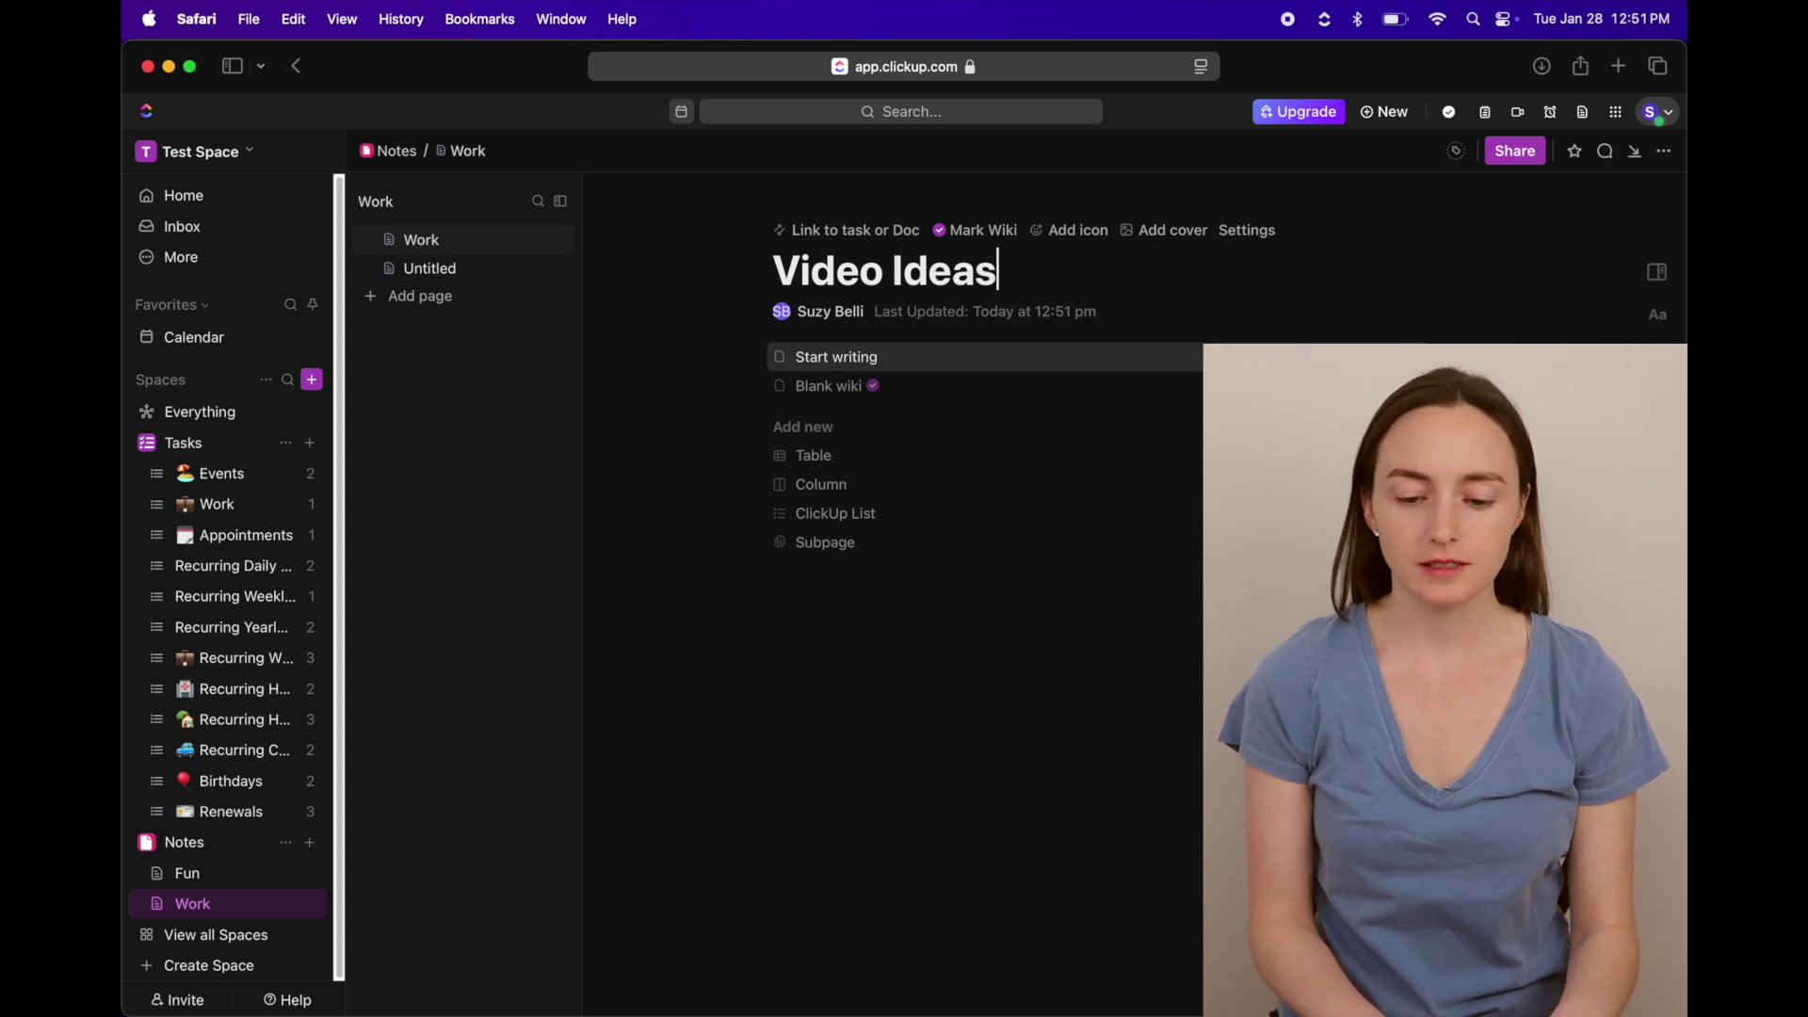
left_click(829, 357)
type("-")
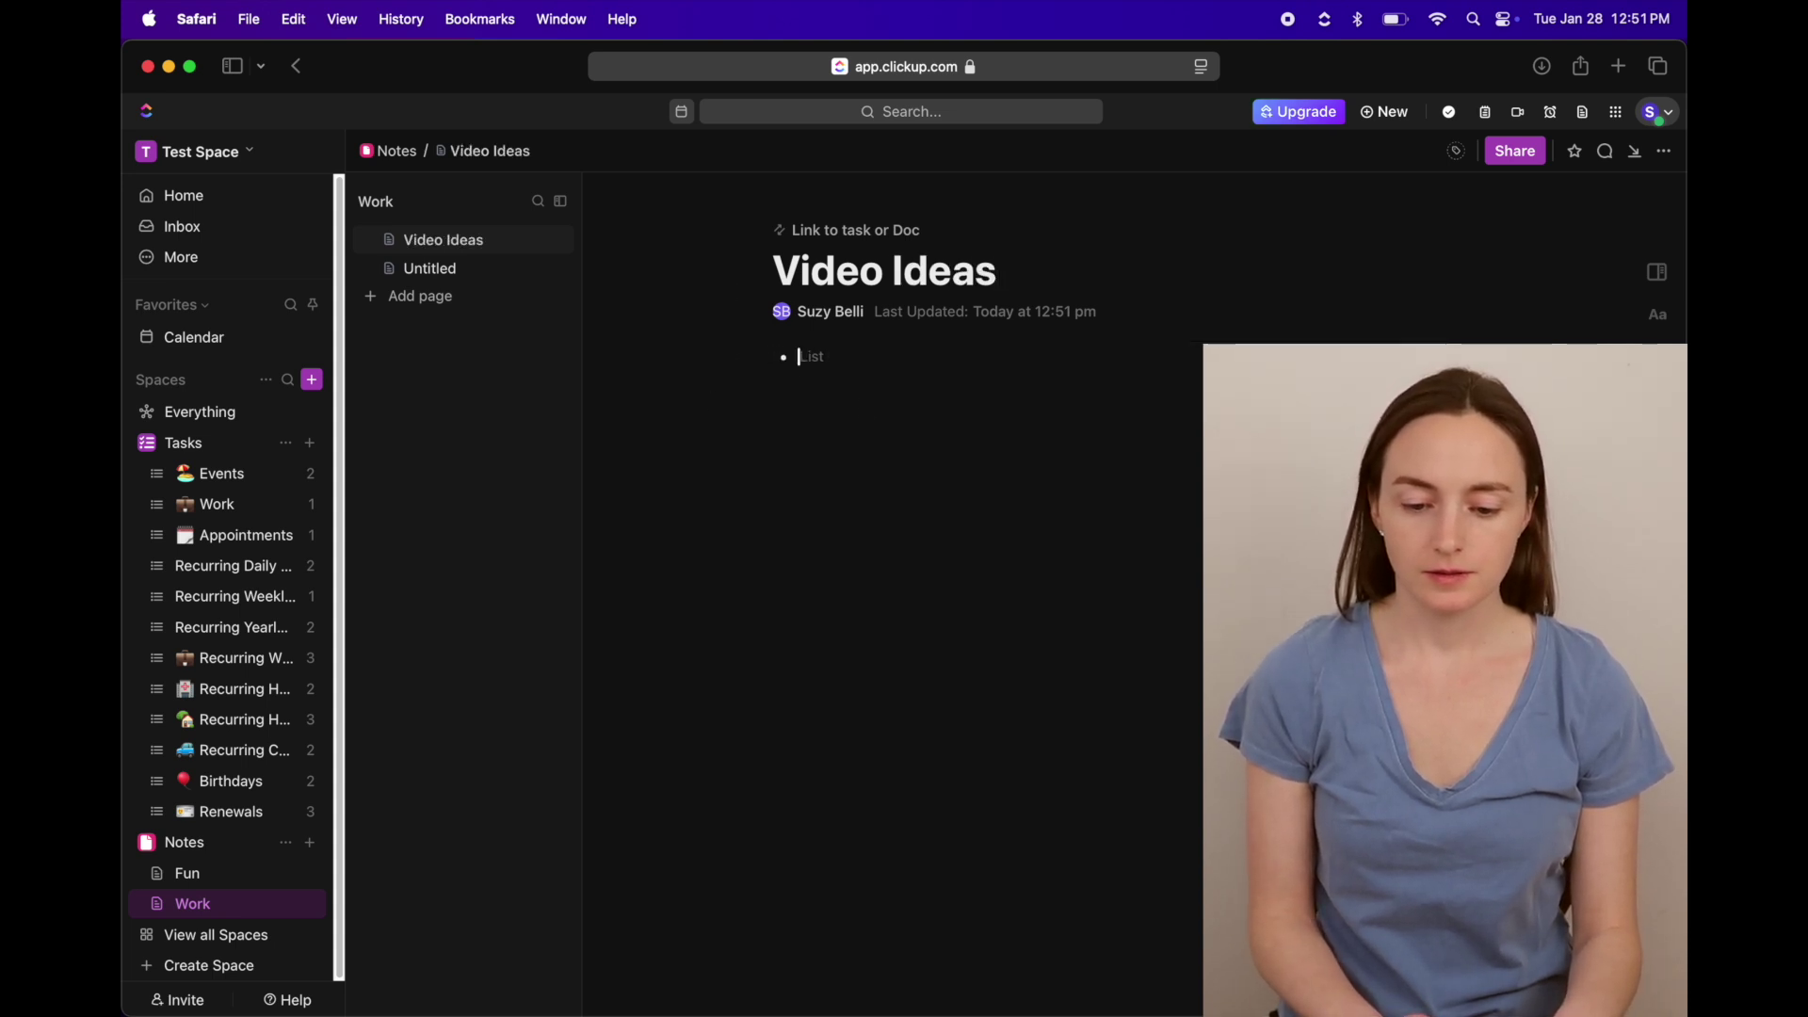
- Title the Work doc's untitled page Blog Post Ideas and start an empty bulleted list on it
left_click(433, 269)
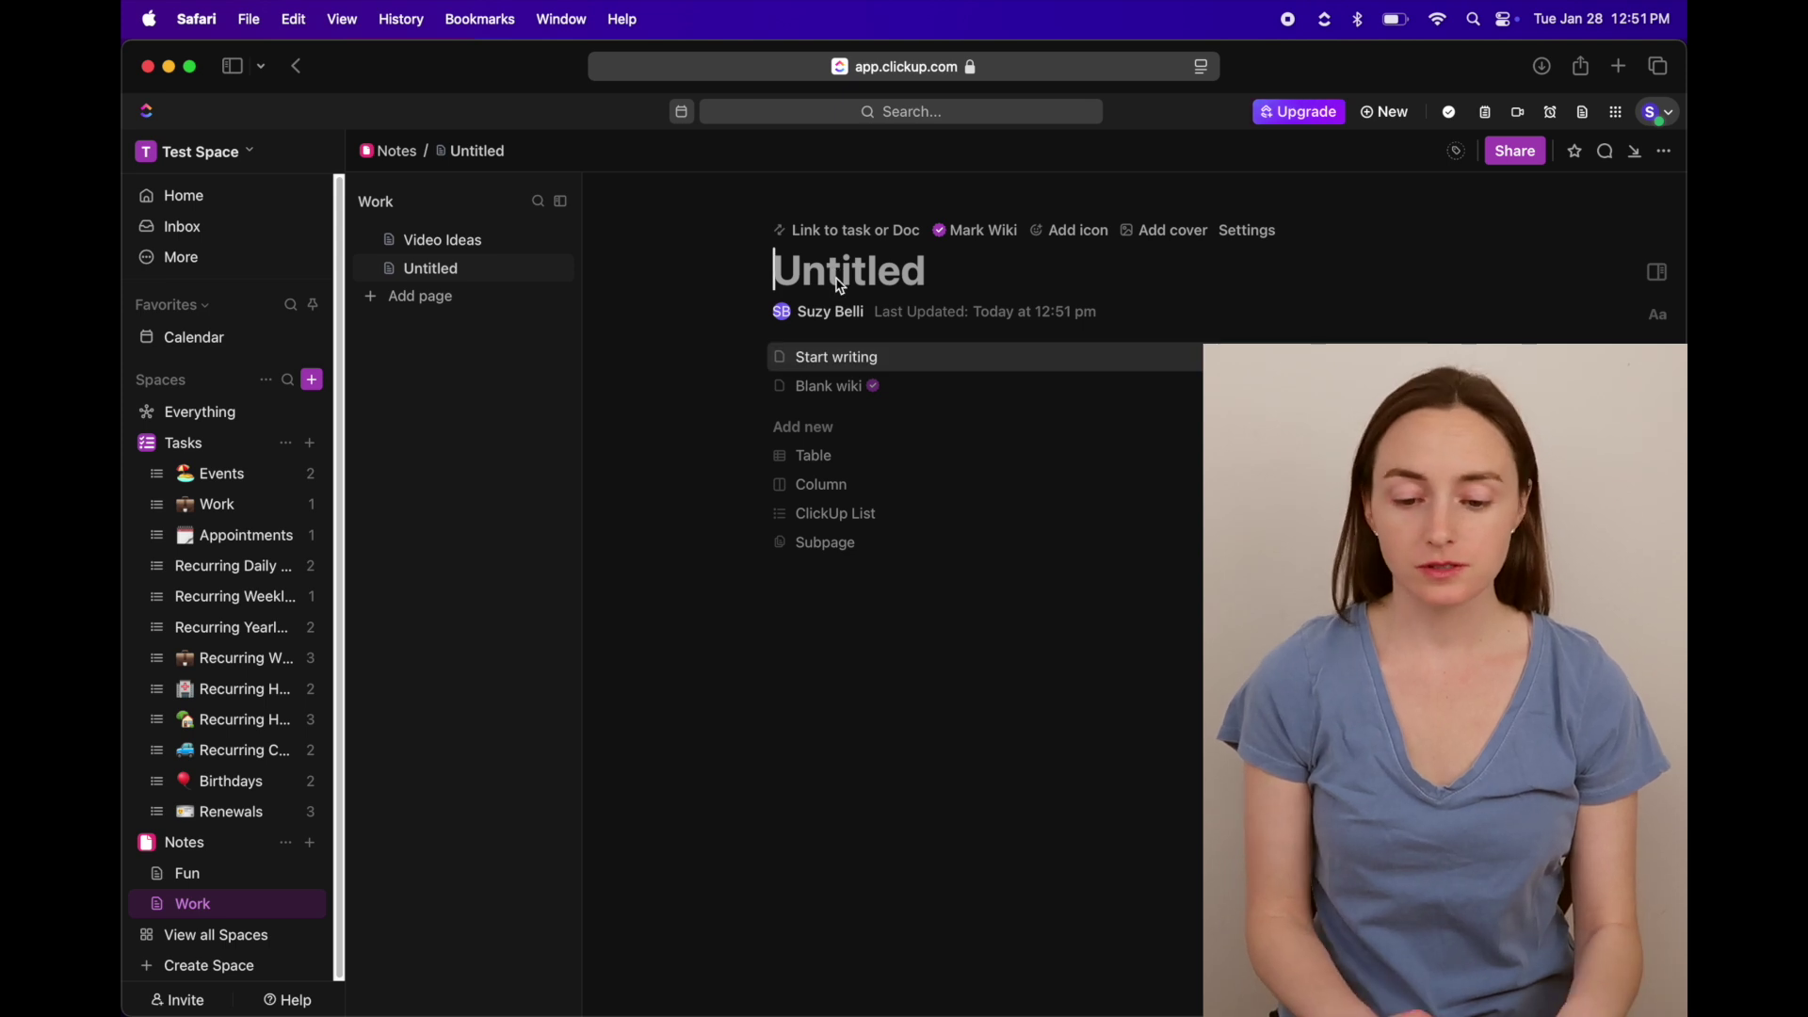
type("Blog Post Ideas")
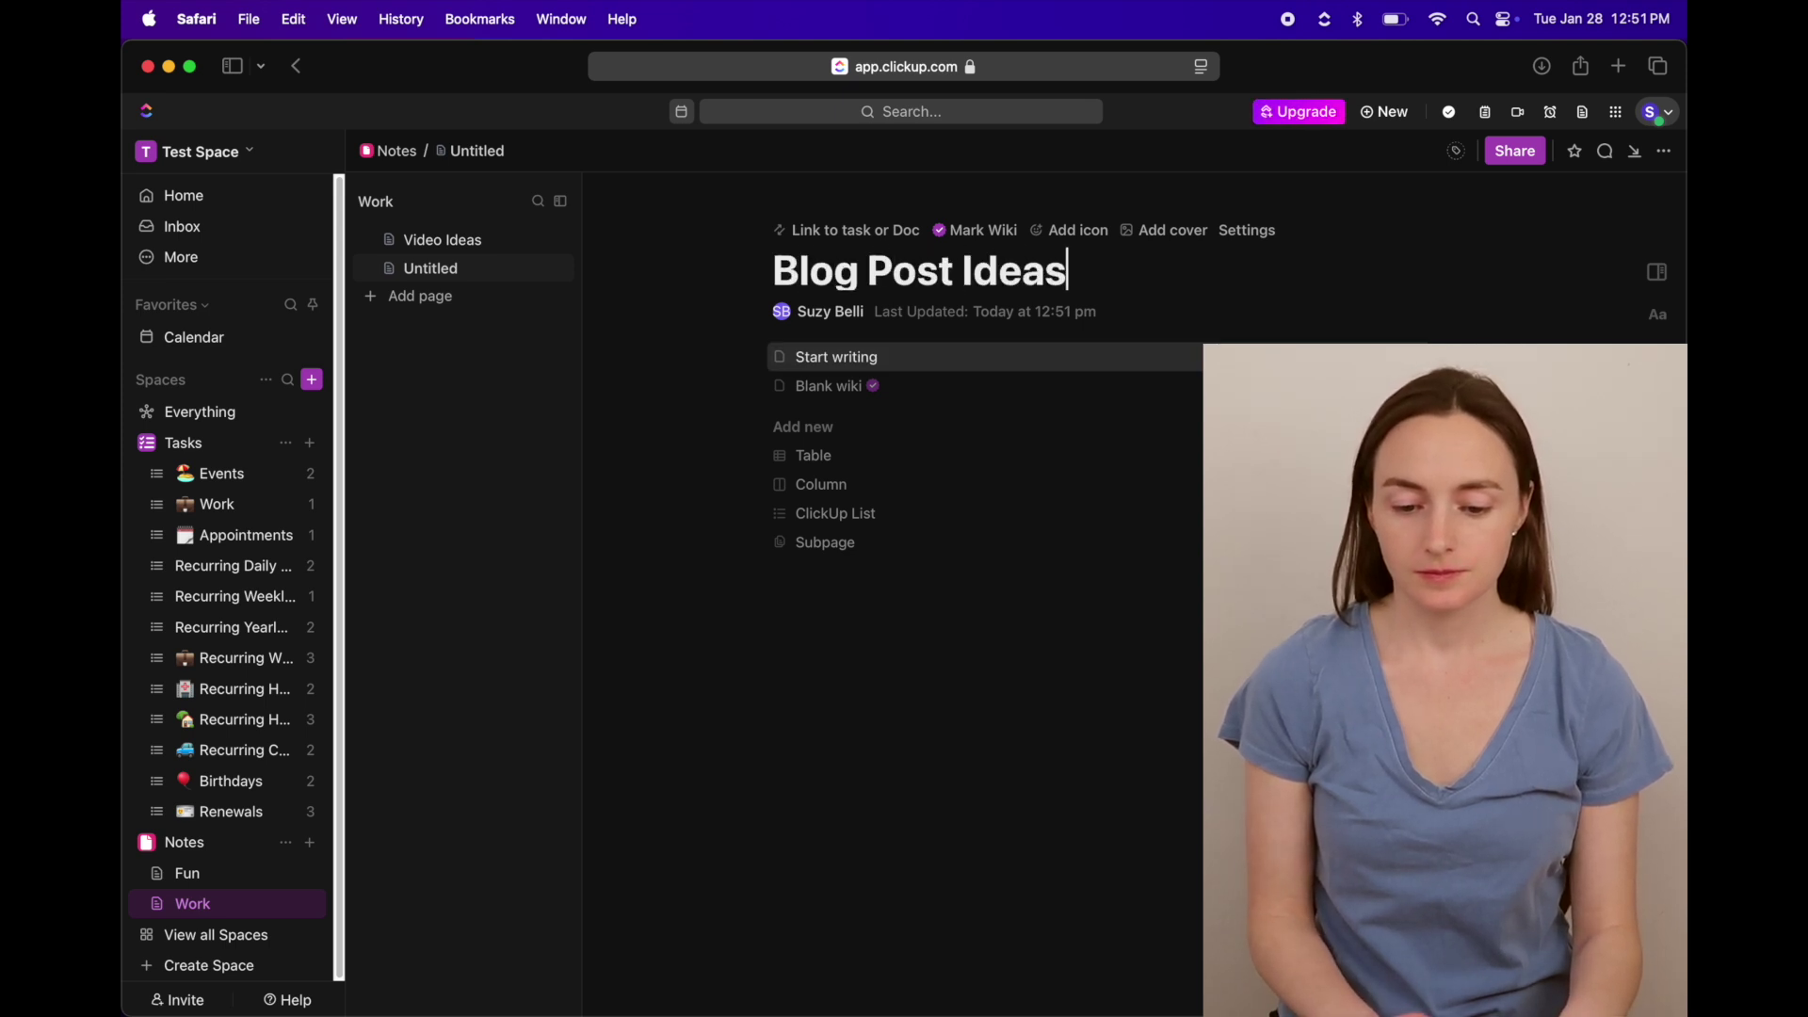
left_click(845, 357)
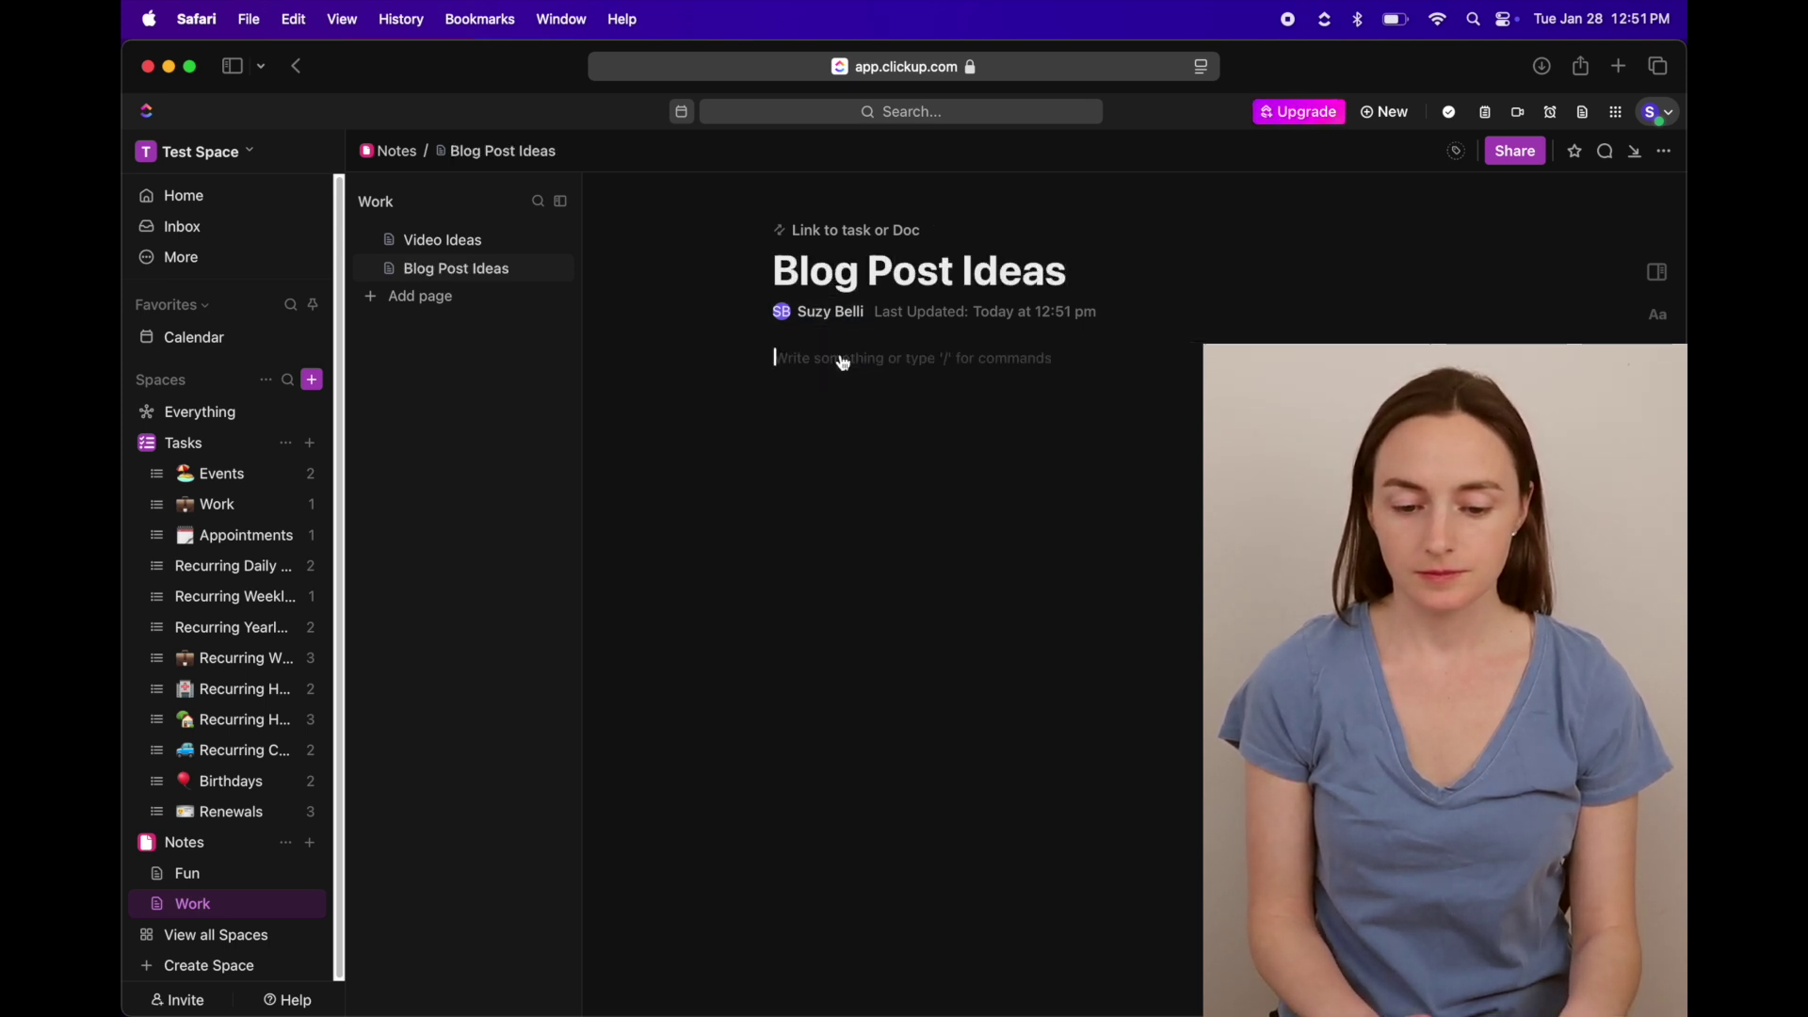
type("-")
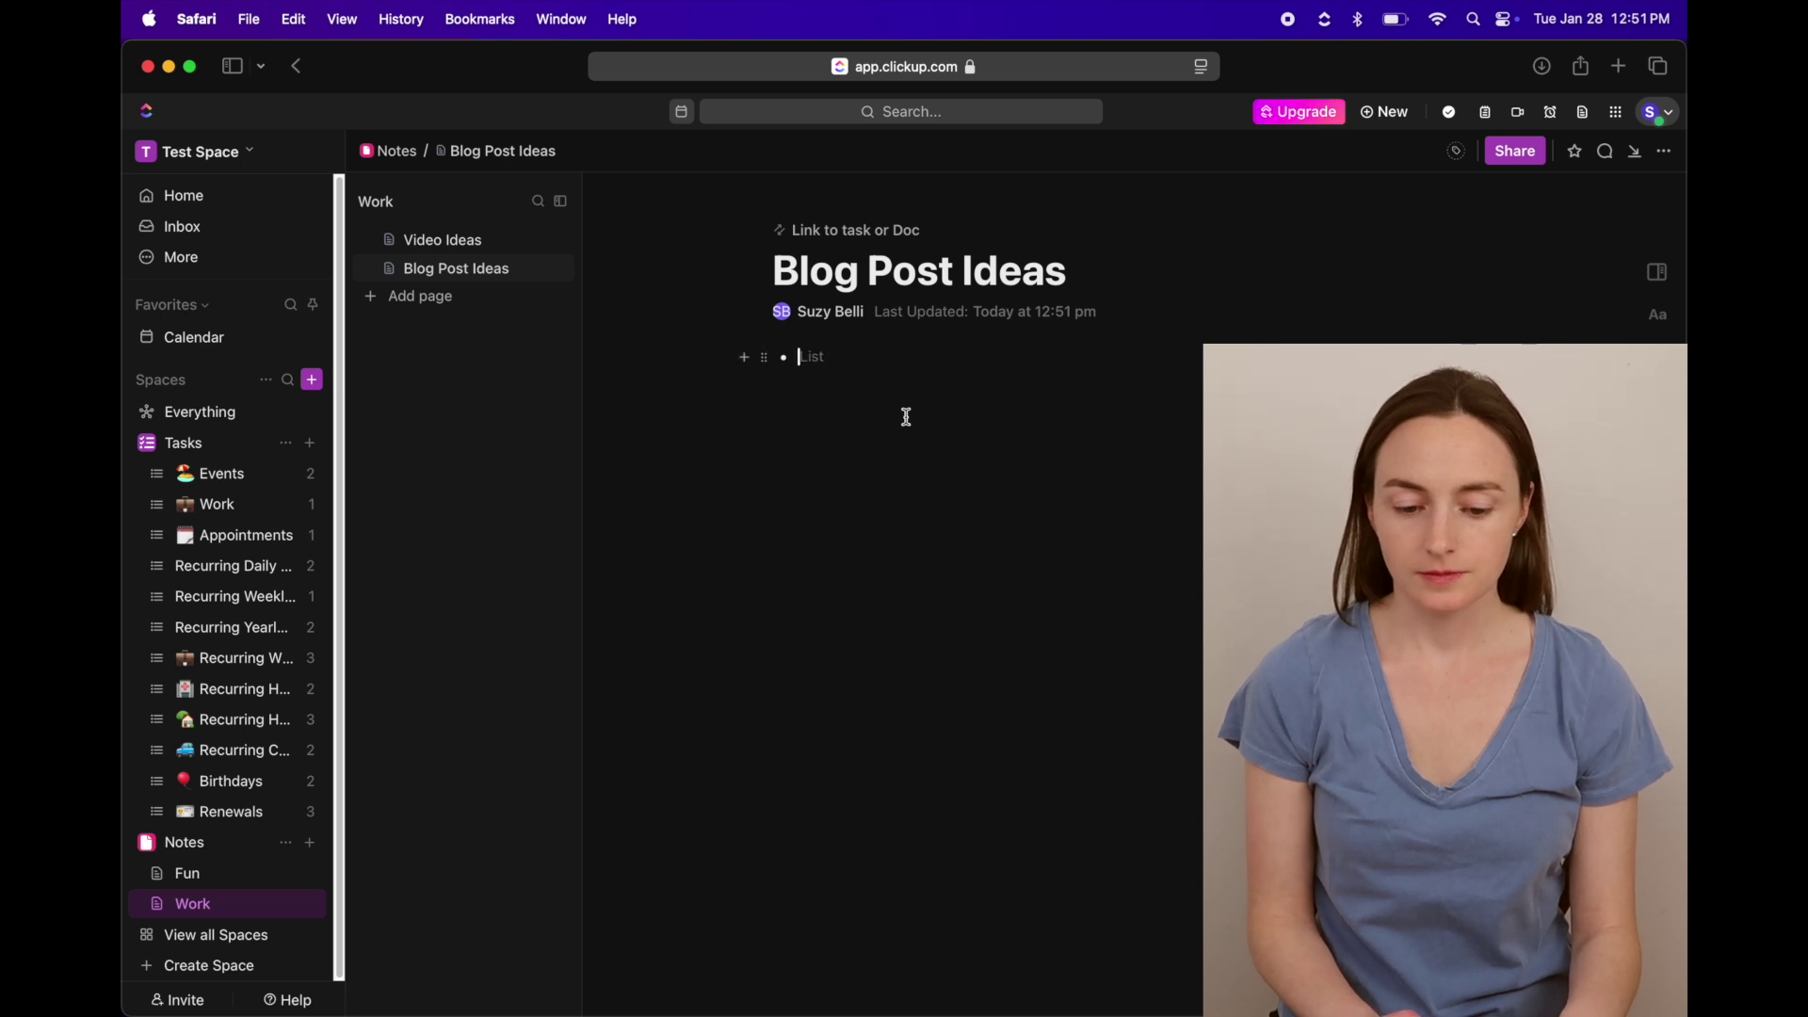
- Add a third page titled 2025 Goals to the Work doc and start an empty bulleted list on it
left_click(407, 296)
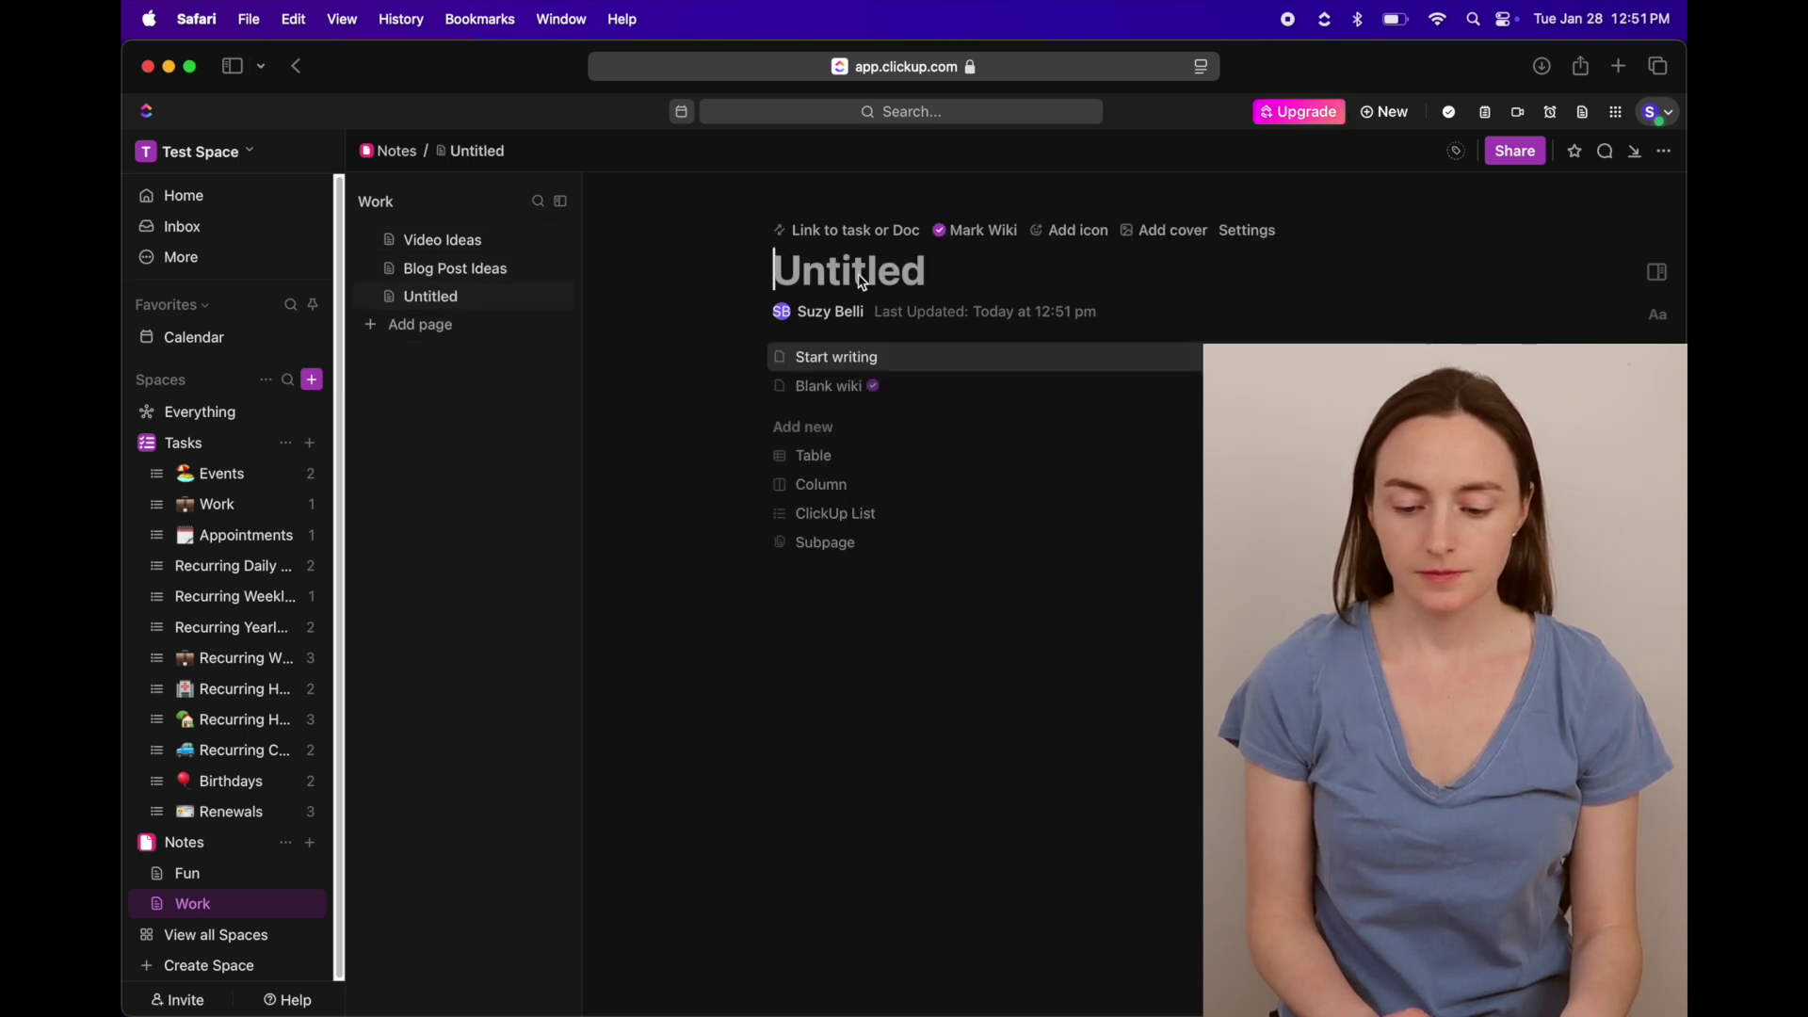
type("2025 Goals")
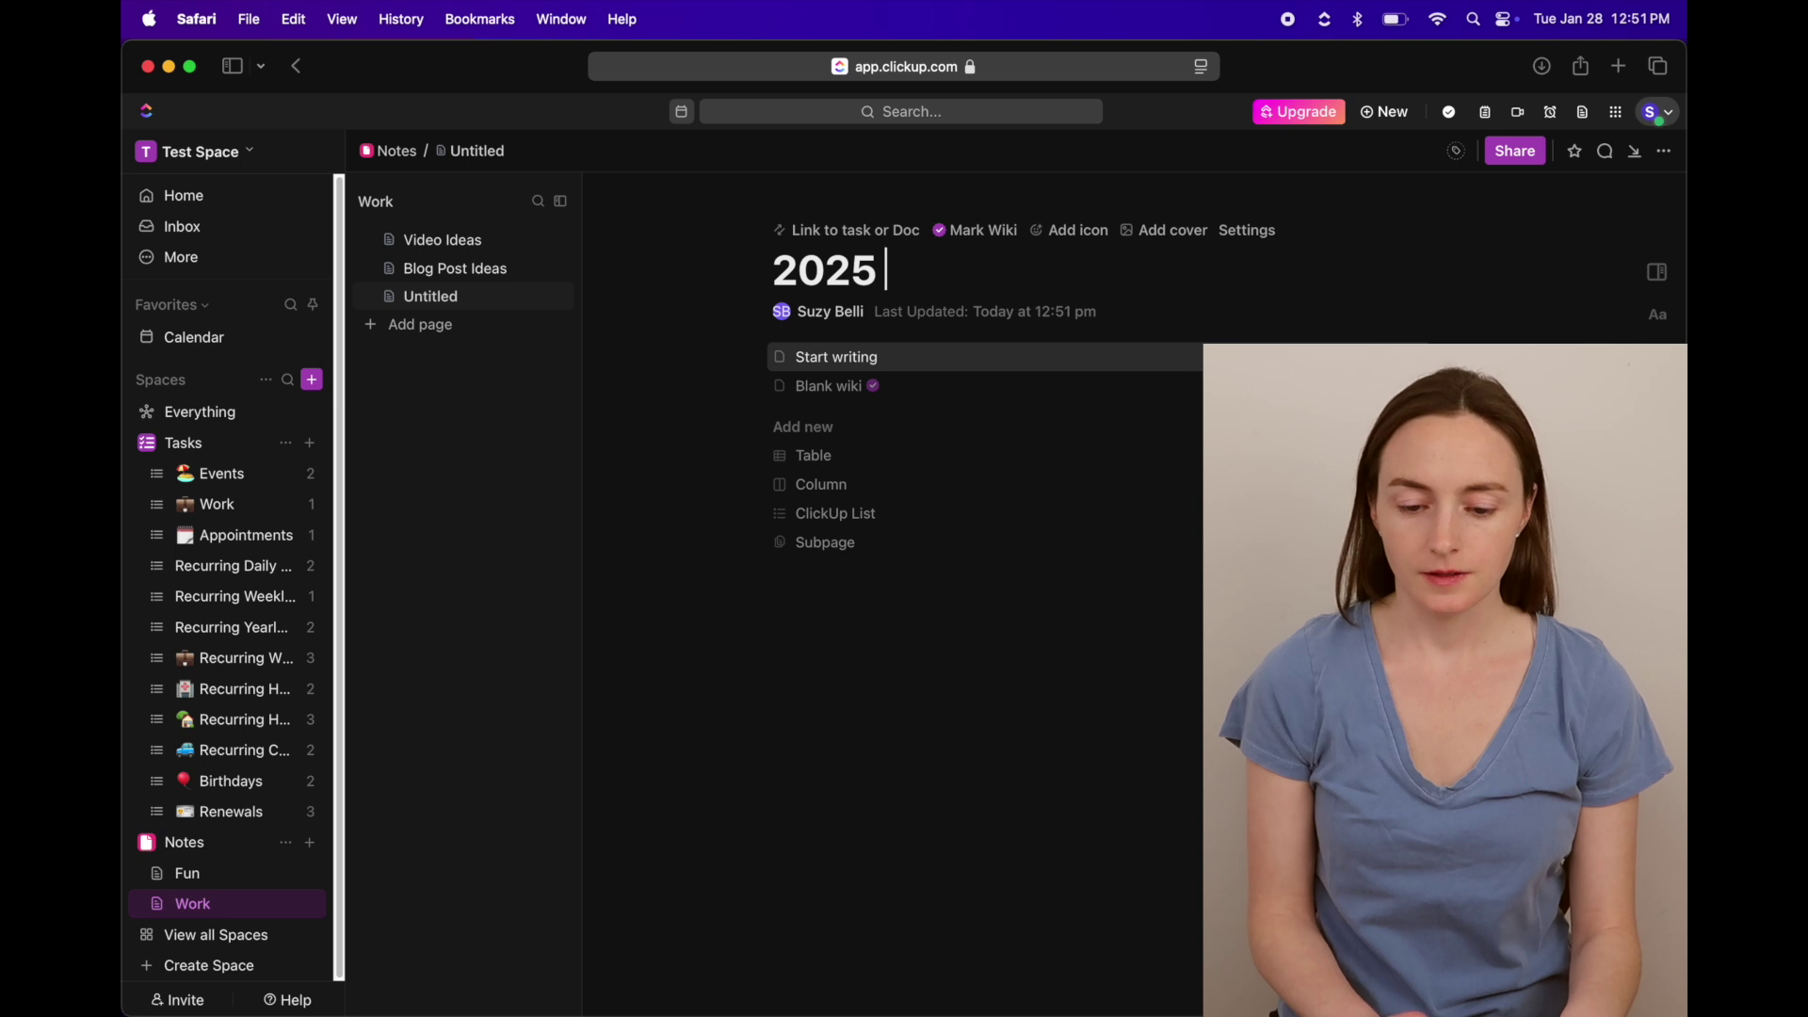
left_click(829, 367)
type("-")
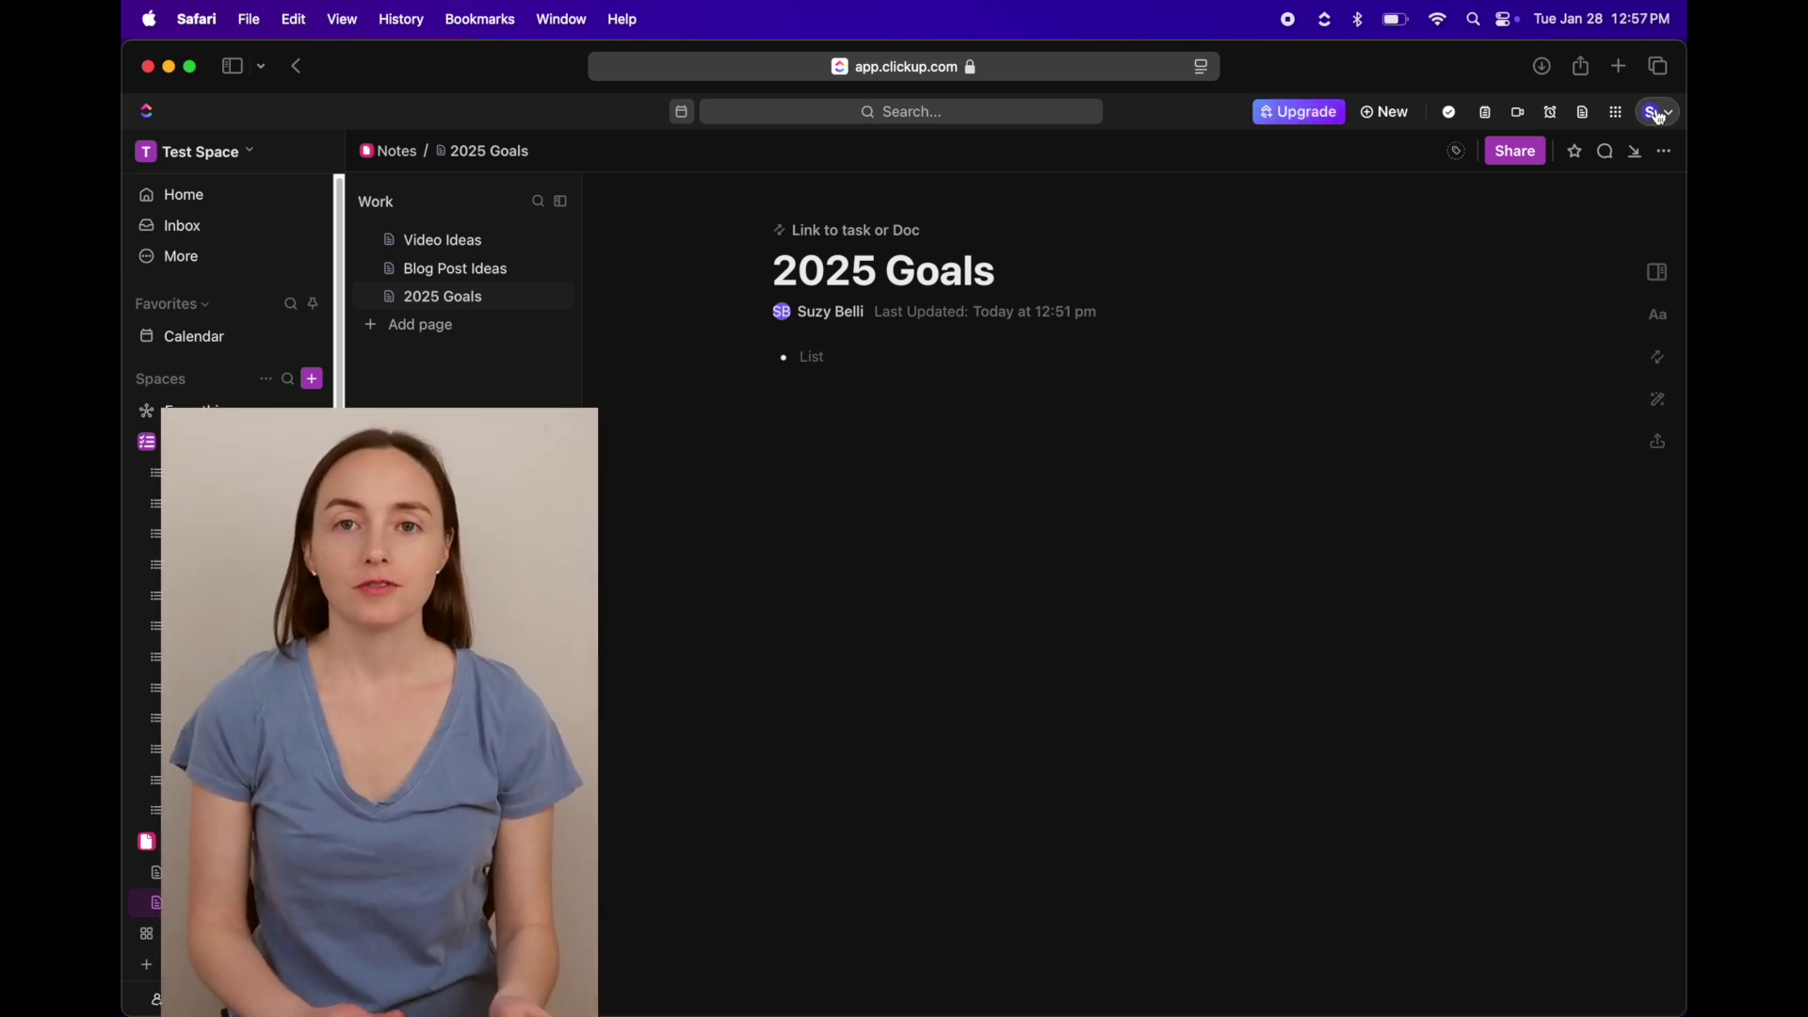
- Open the account's notification settings and choose Custom for the Email notifications
left_click(1659, 115)
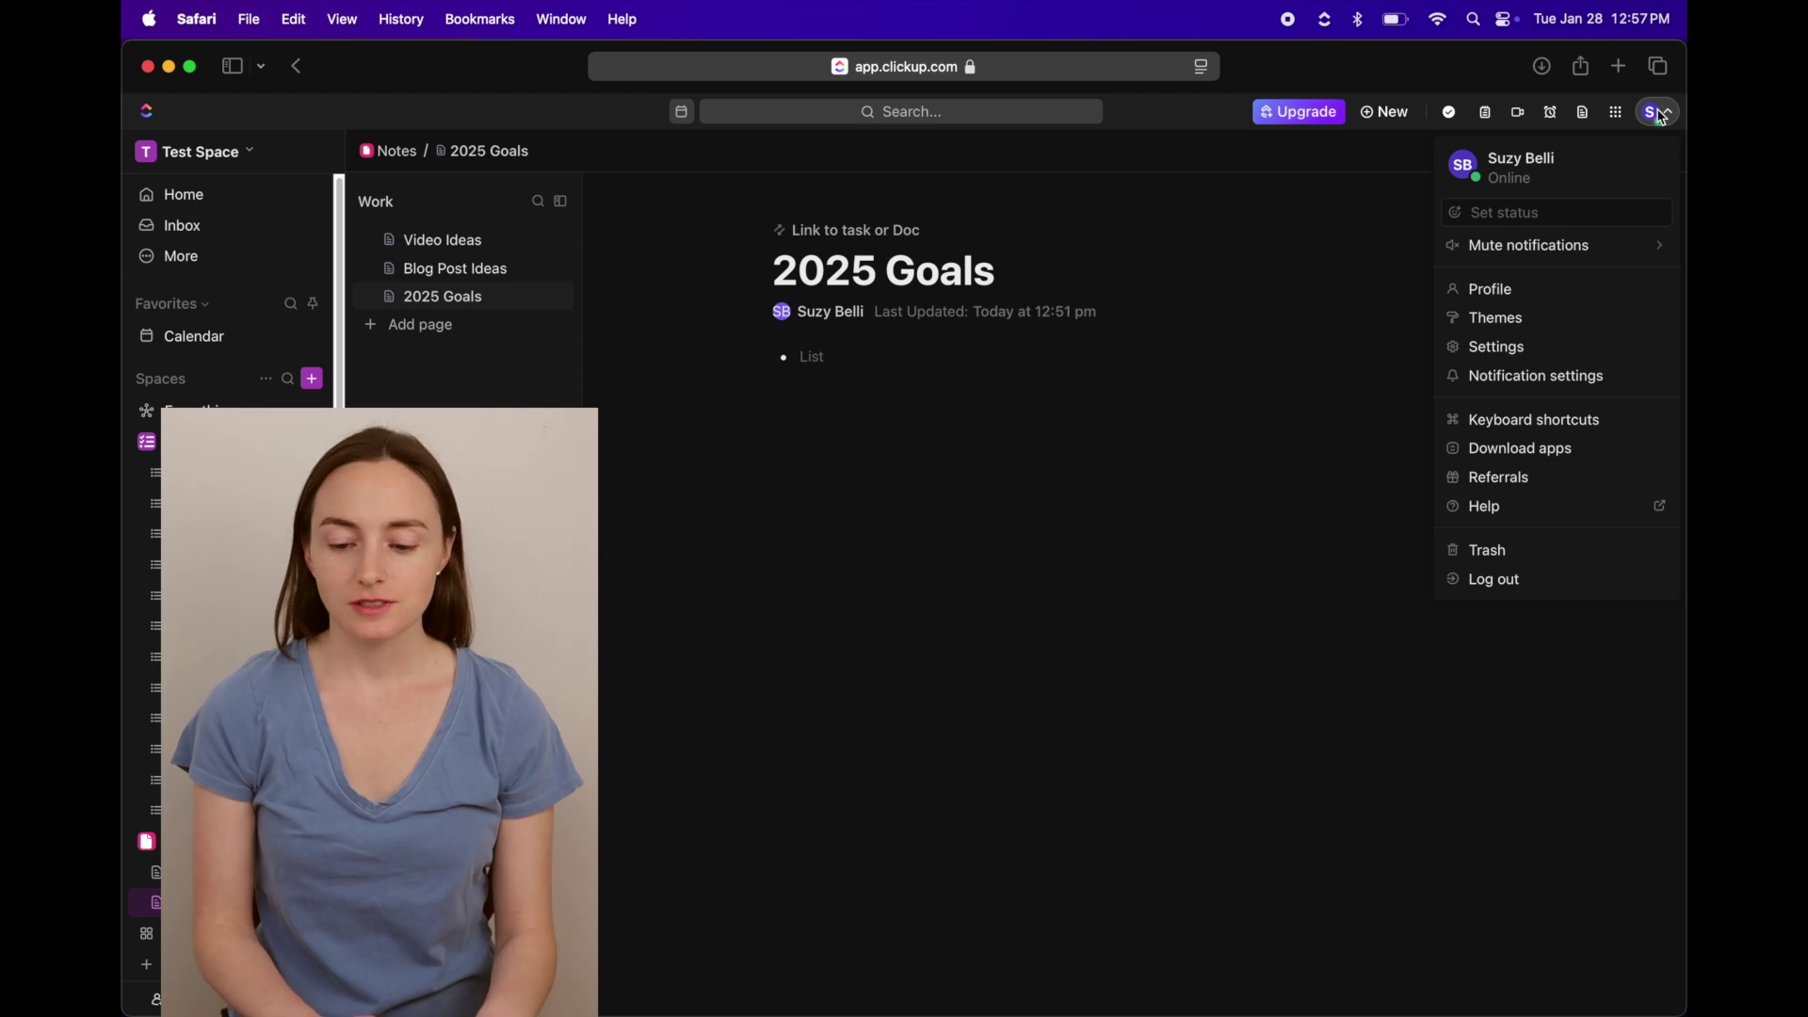
left_click(1571, 380)
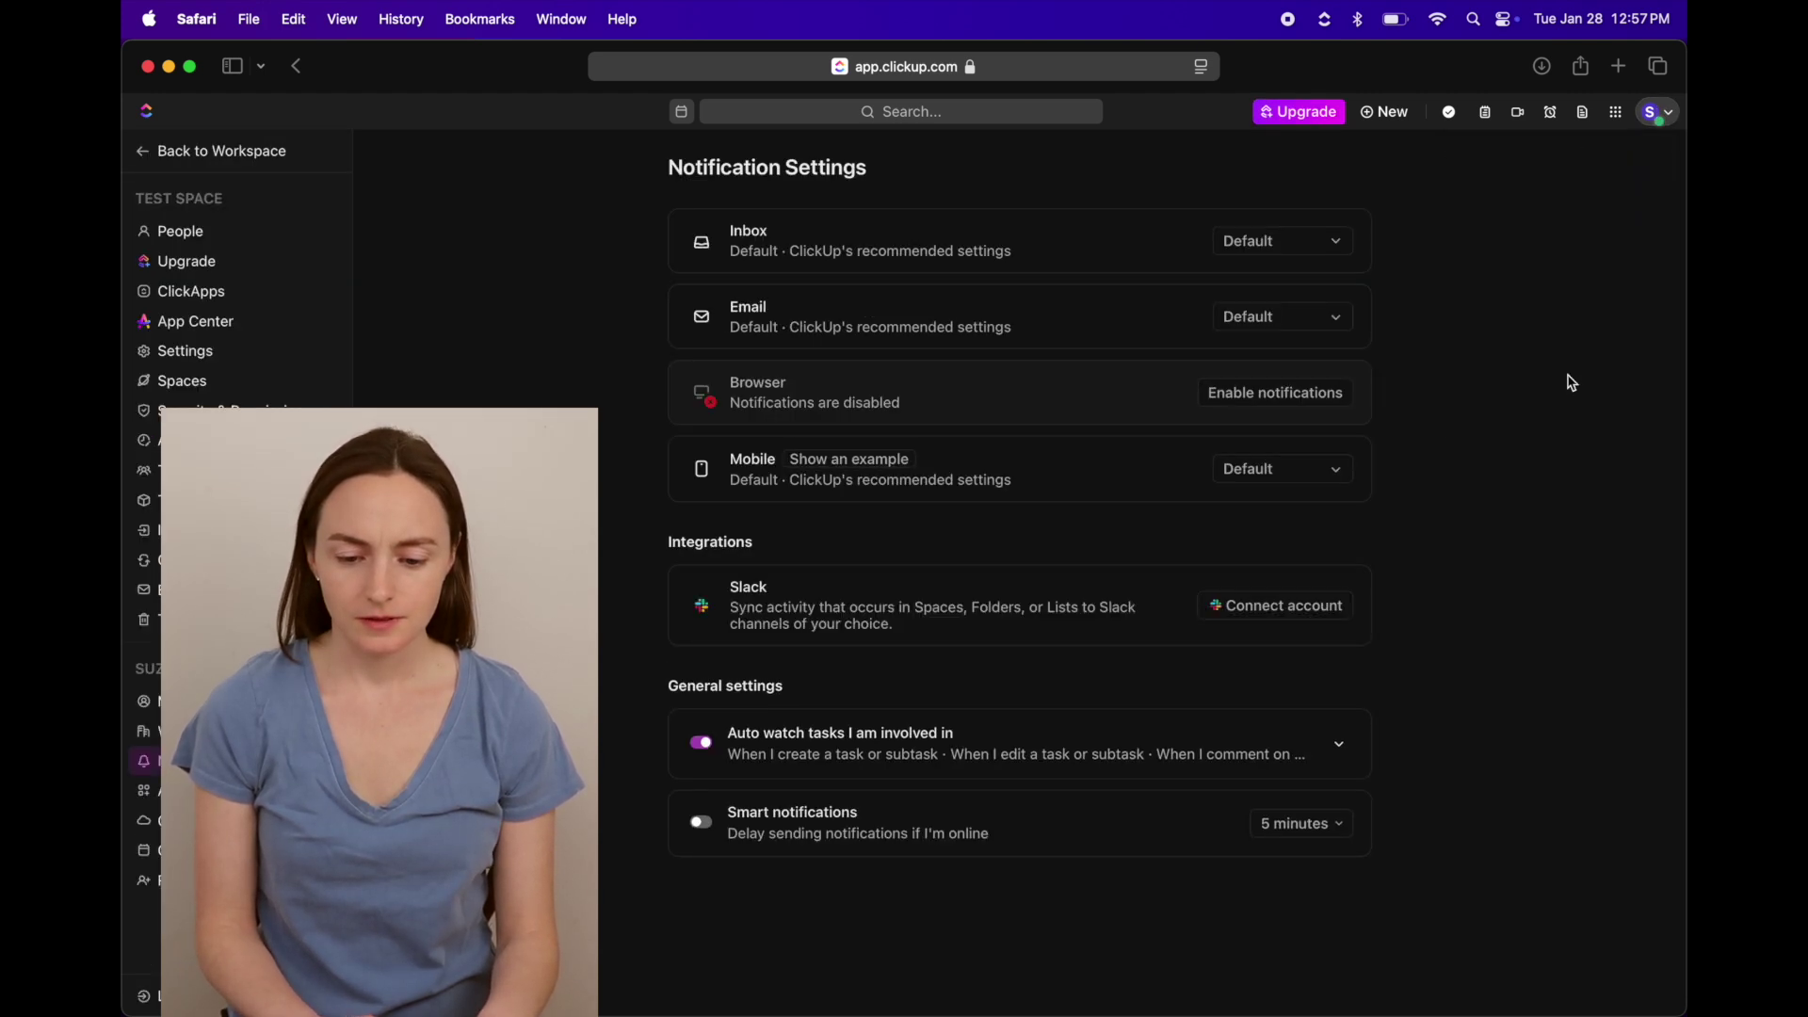
left_click(1279, 324)
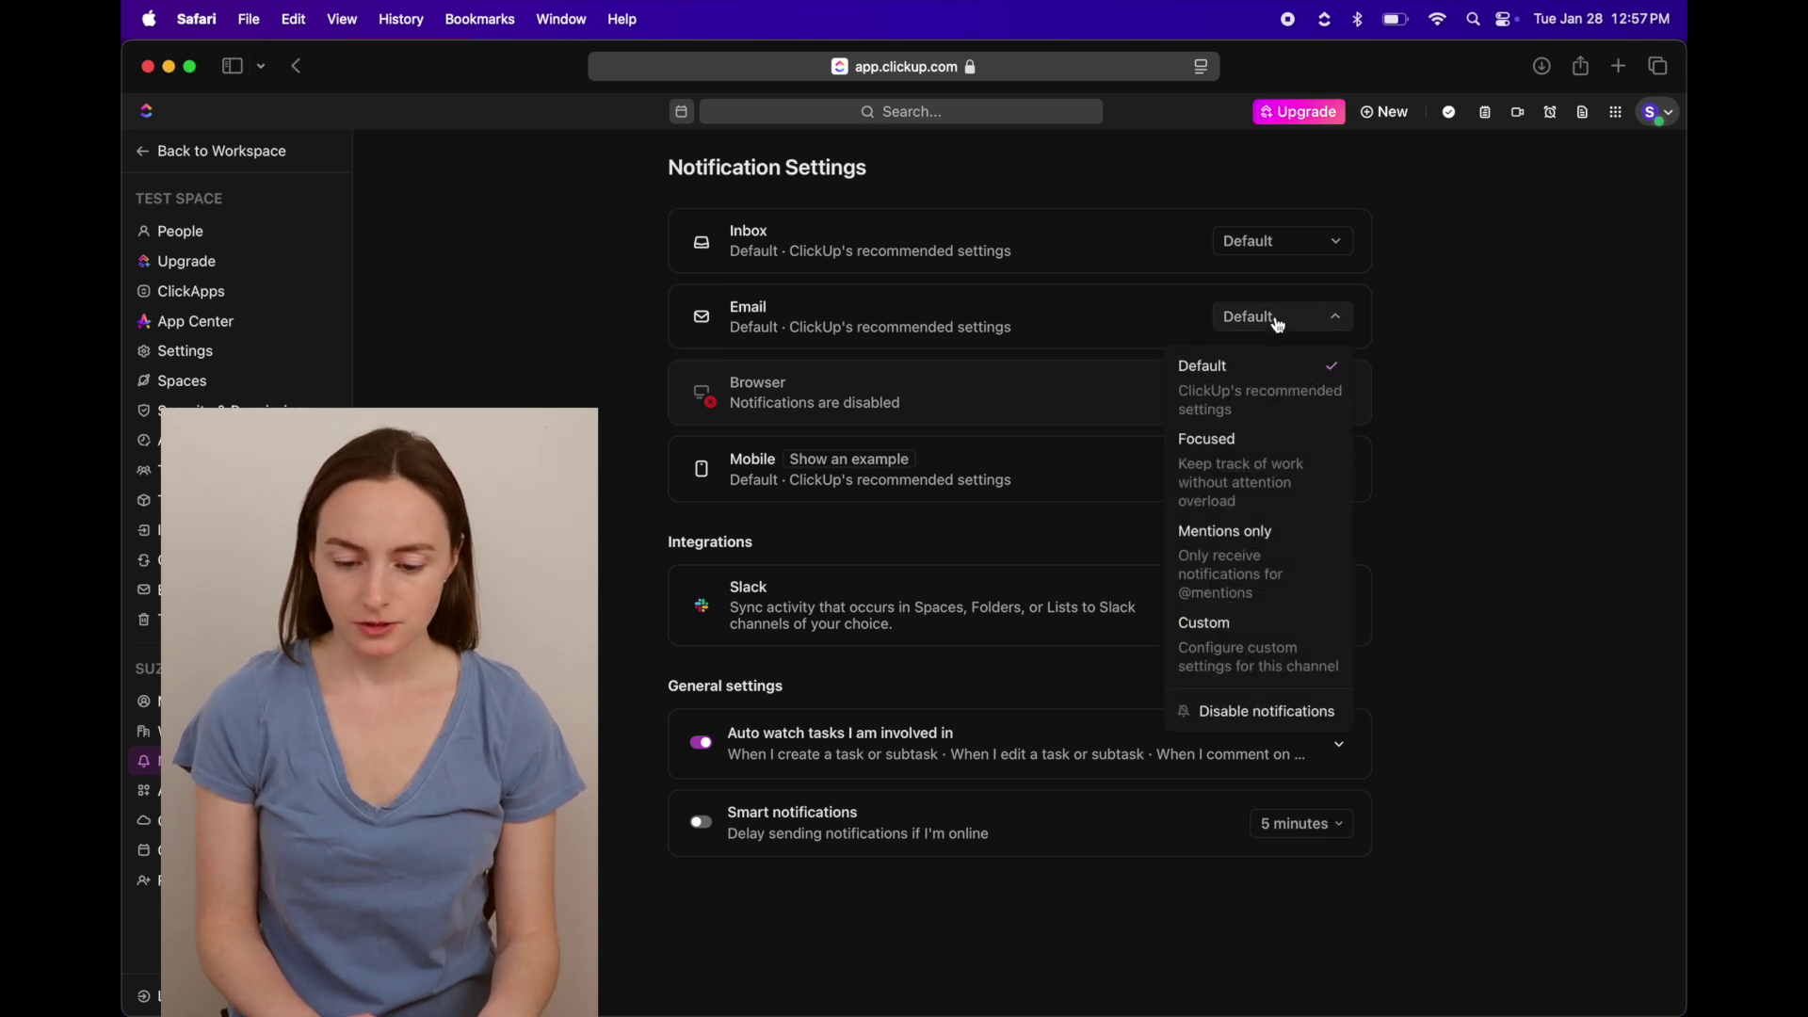
left_click(1235, 630)
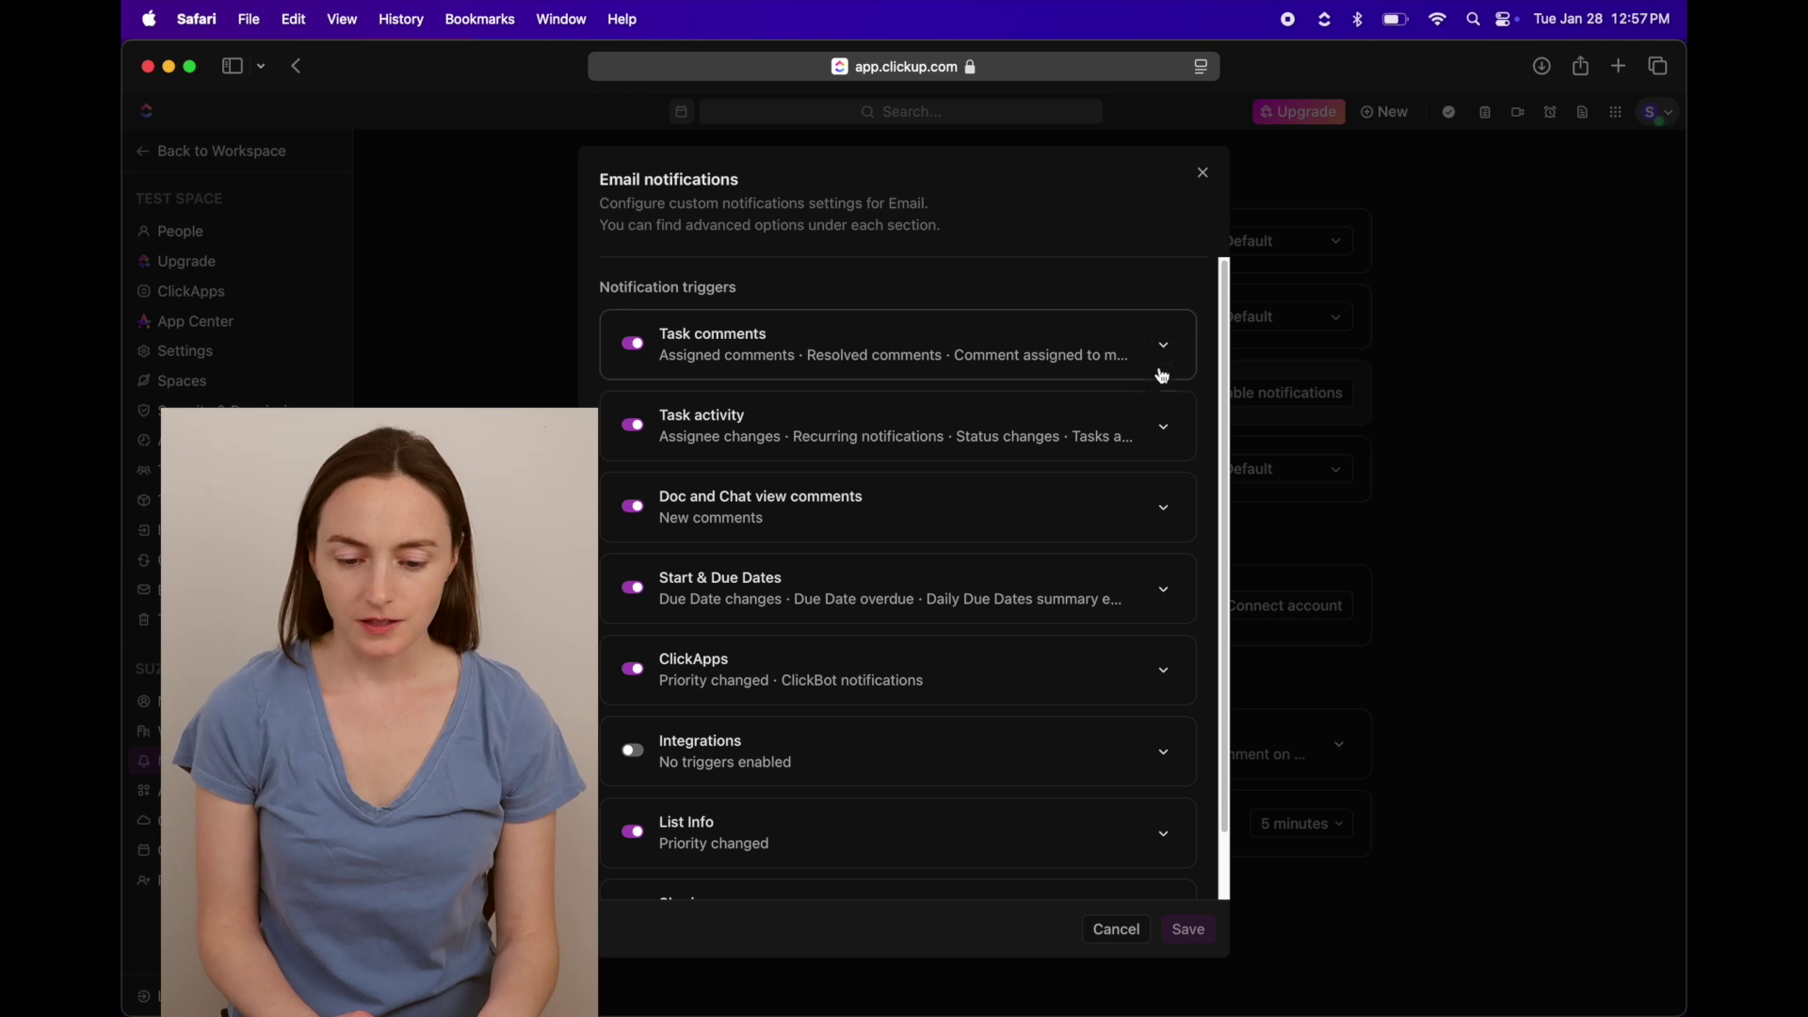
- Turn off Status changes in the Task activity email triggers, review the remaining triggers, and save the settings
left_click(1165, 428)
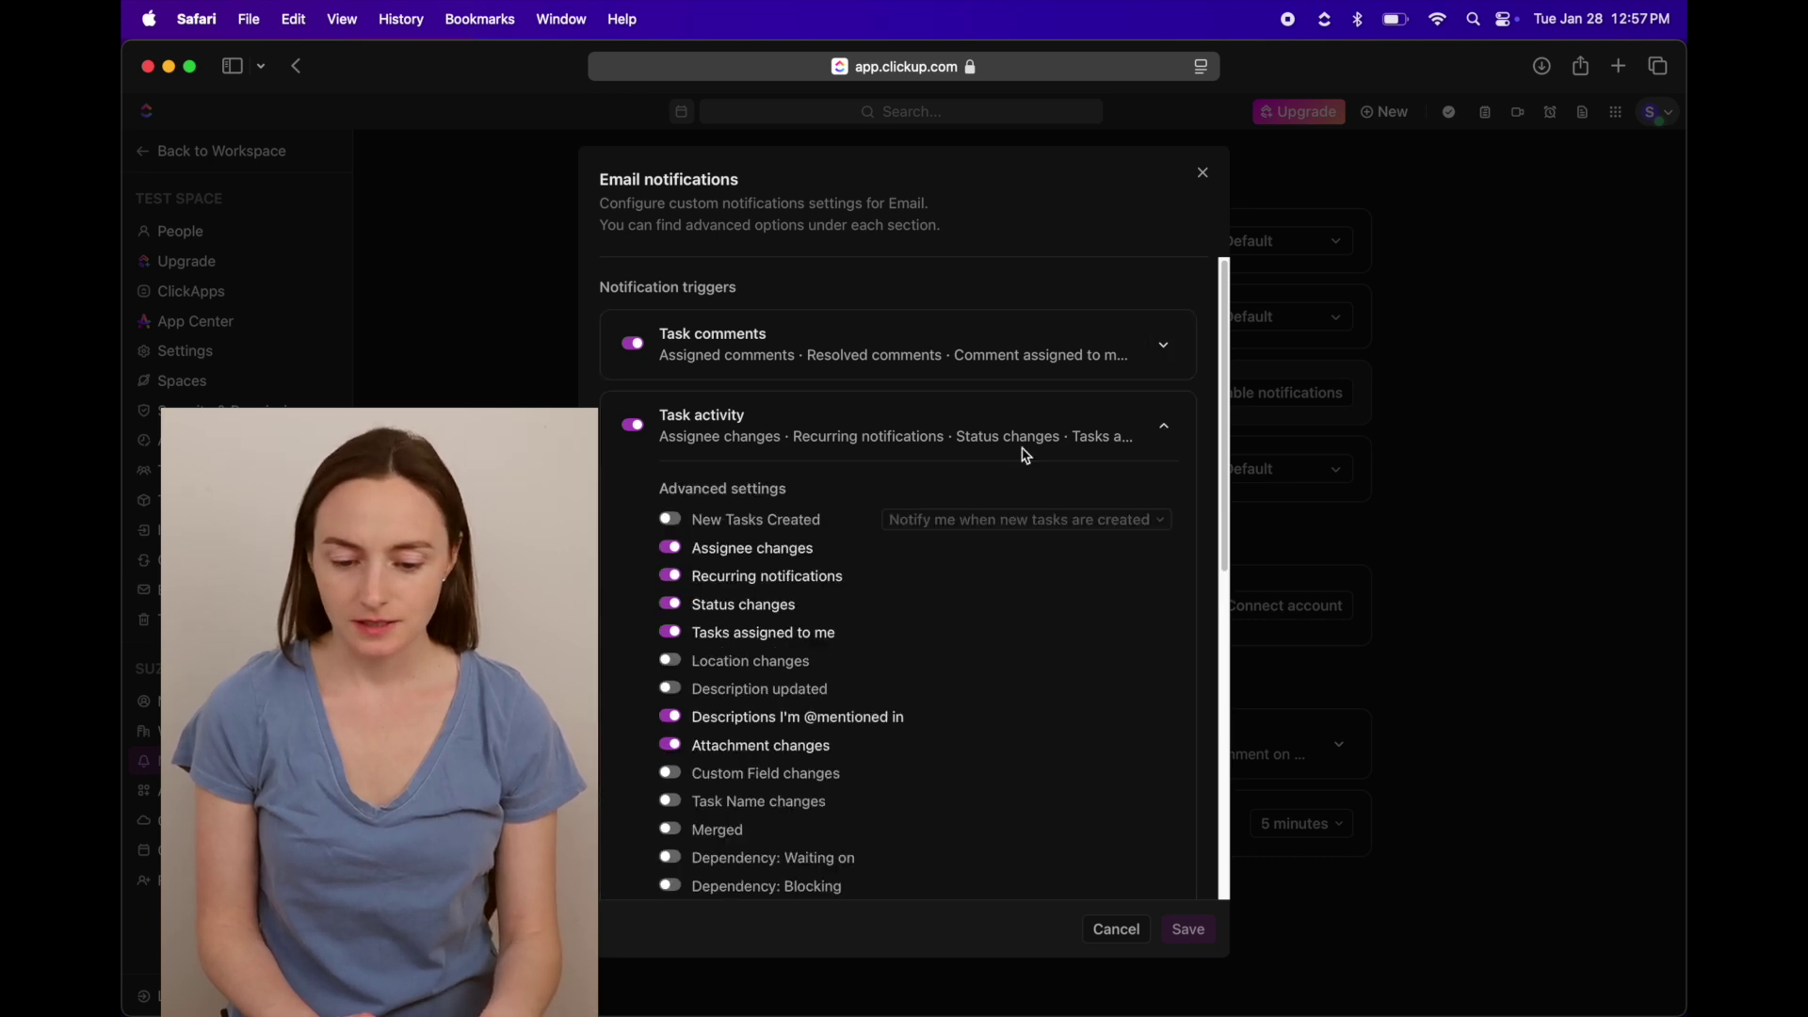
scroll(819, 473, "down", 2)
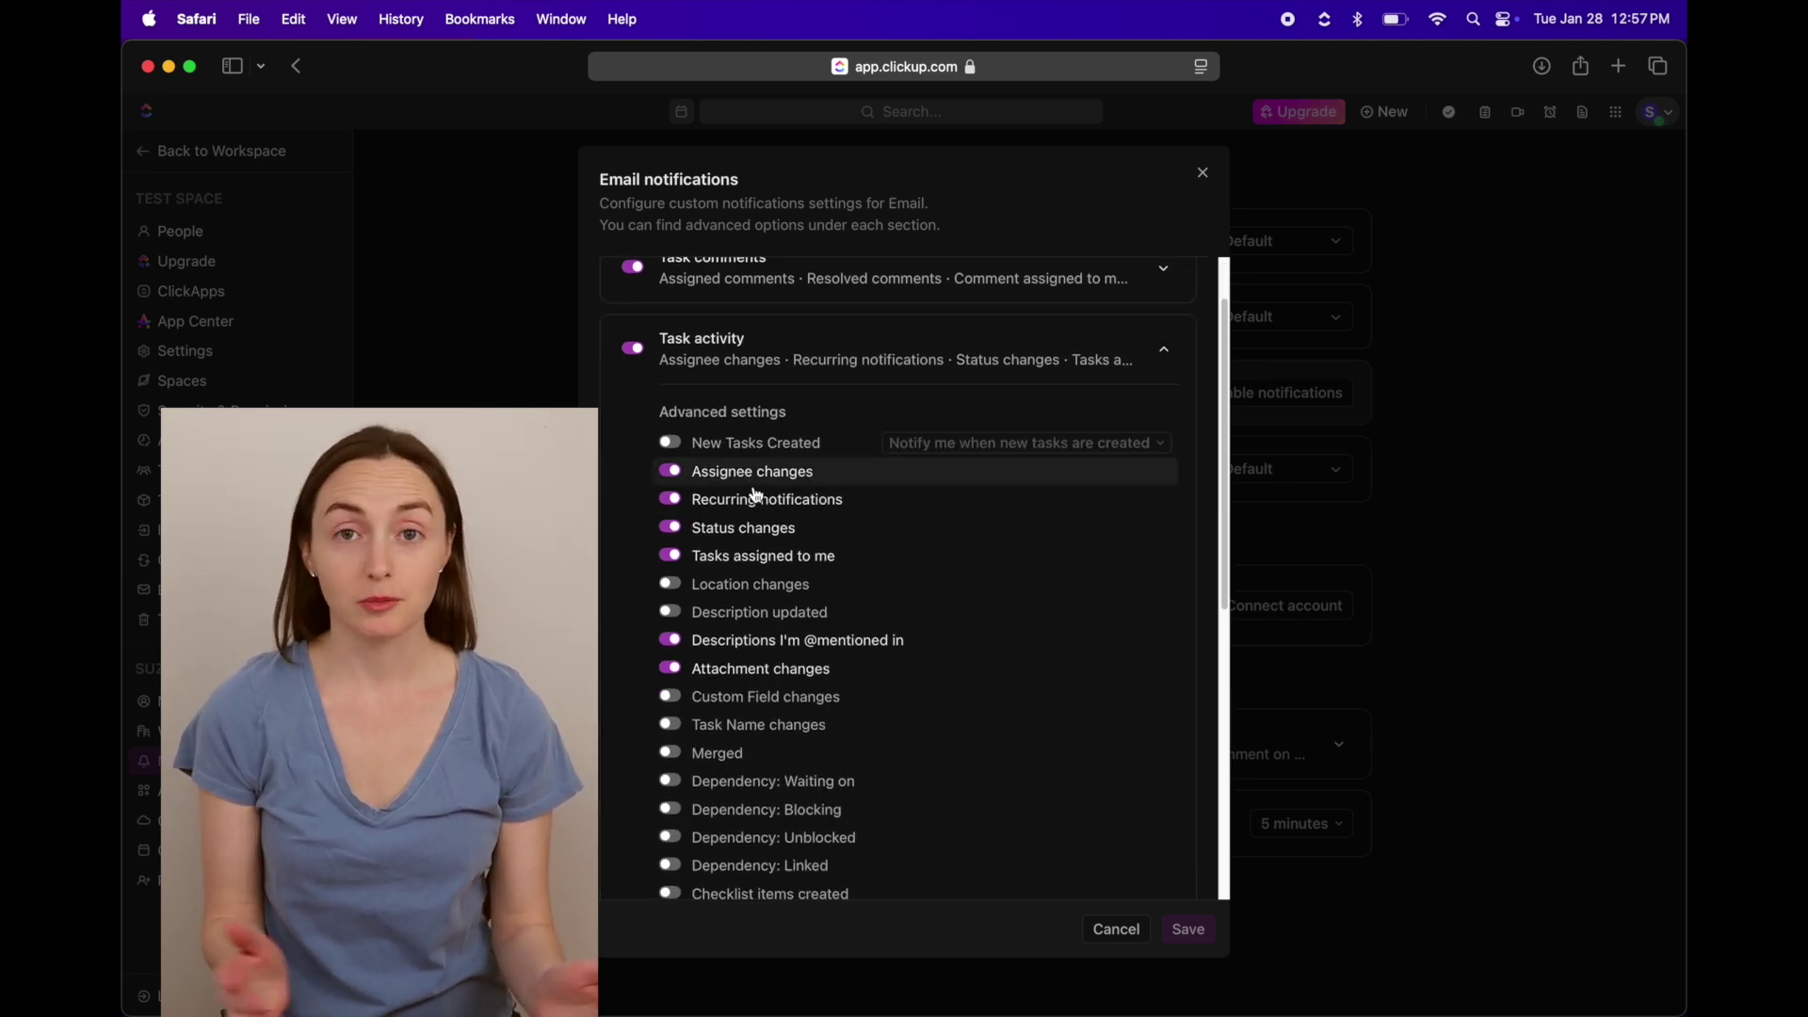
left_click(670, 529)
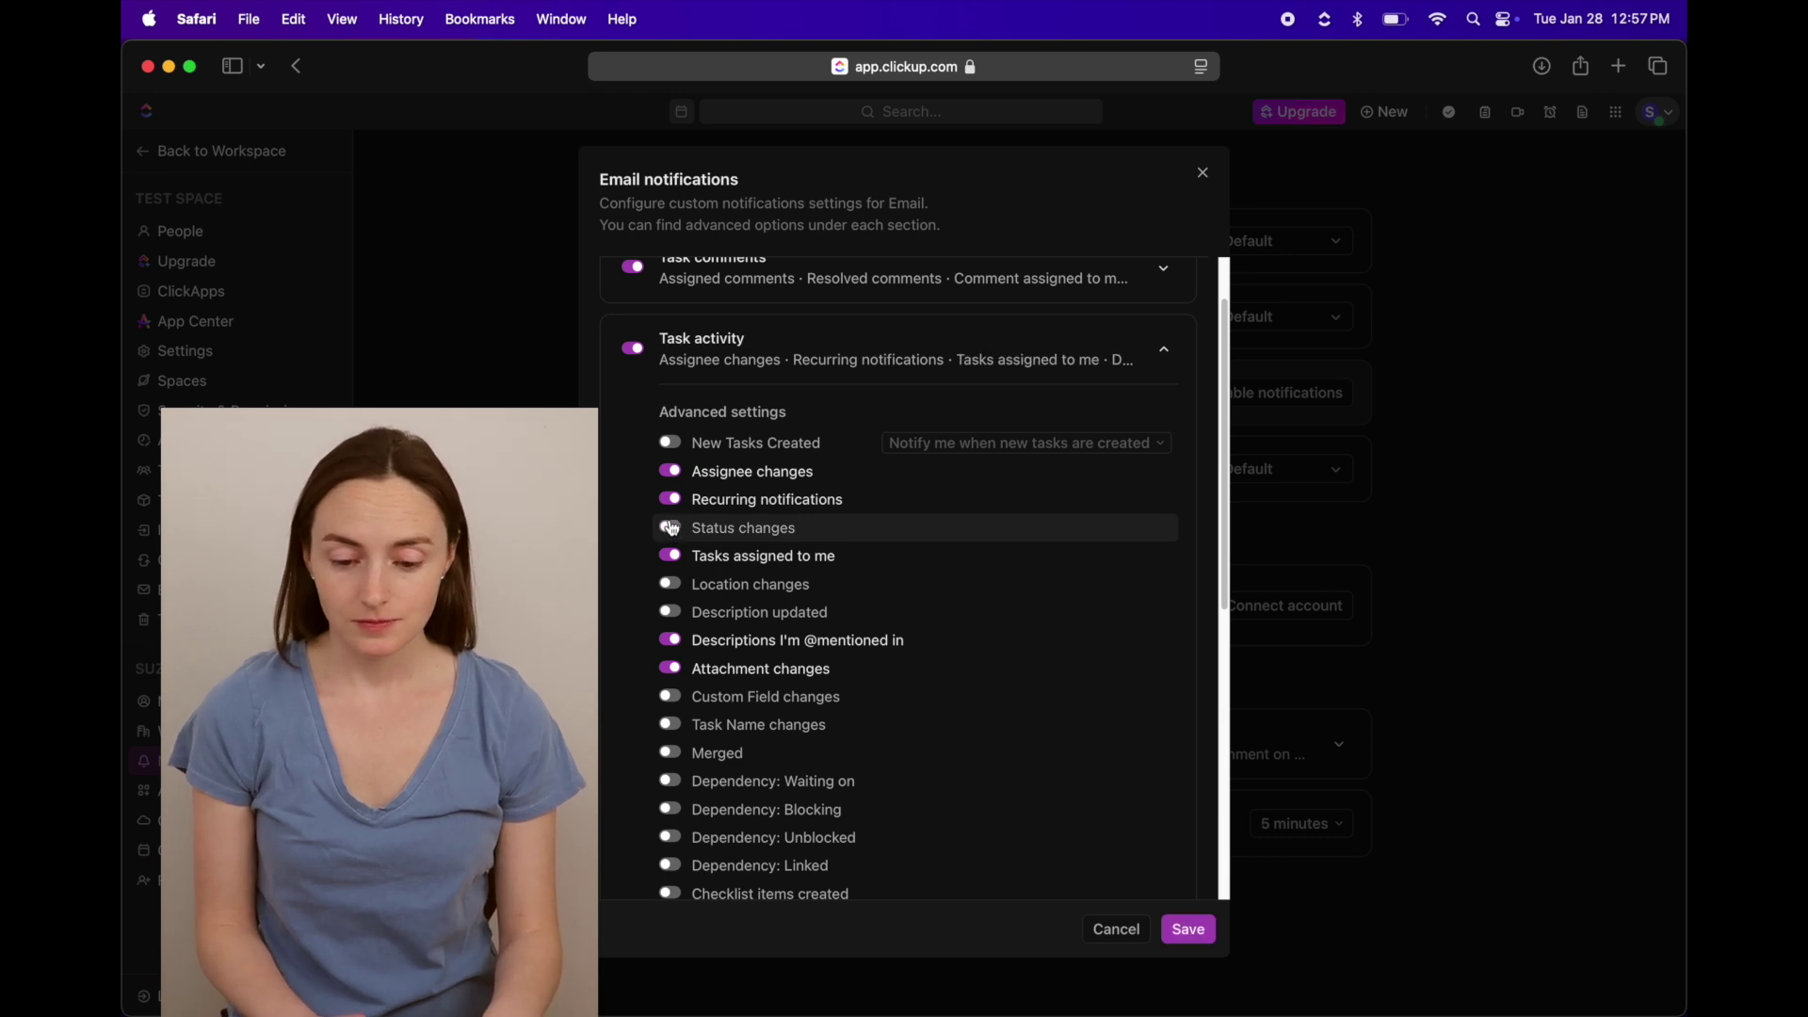
scroll(697, 633, "down", 5)
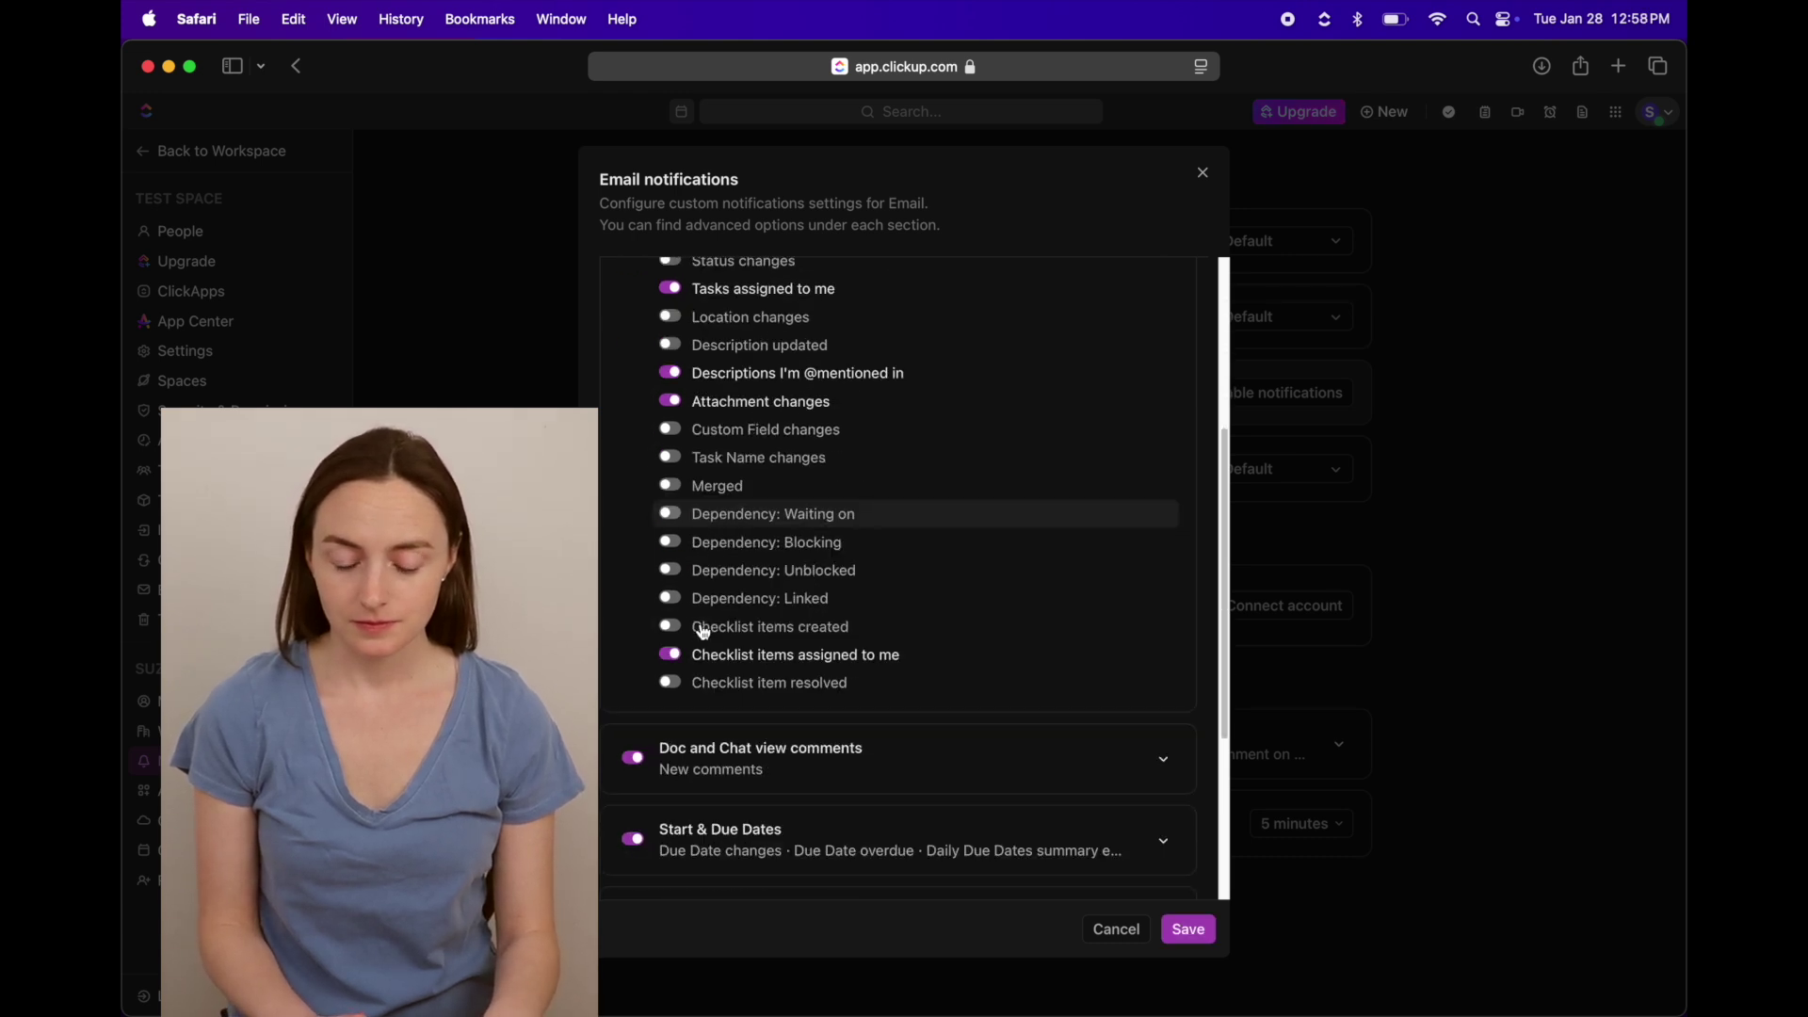
scroll(1090, 800, "down", 5)
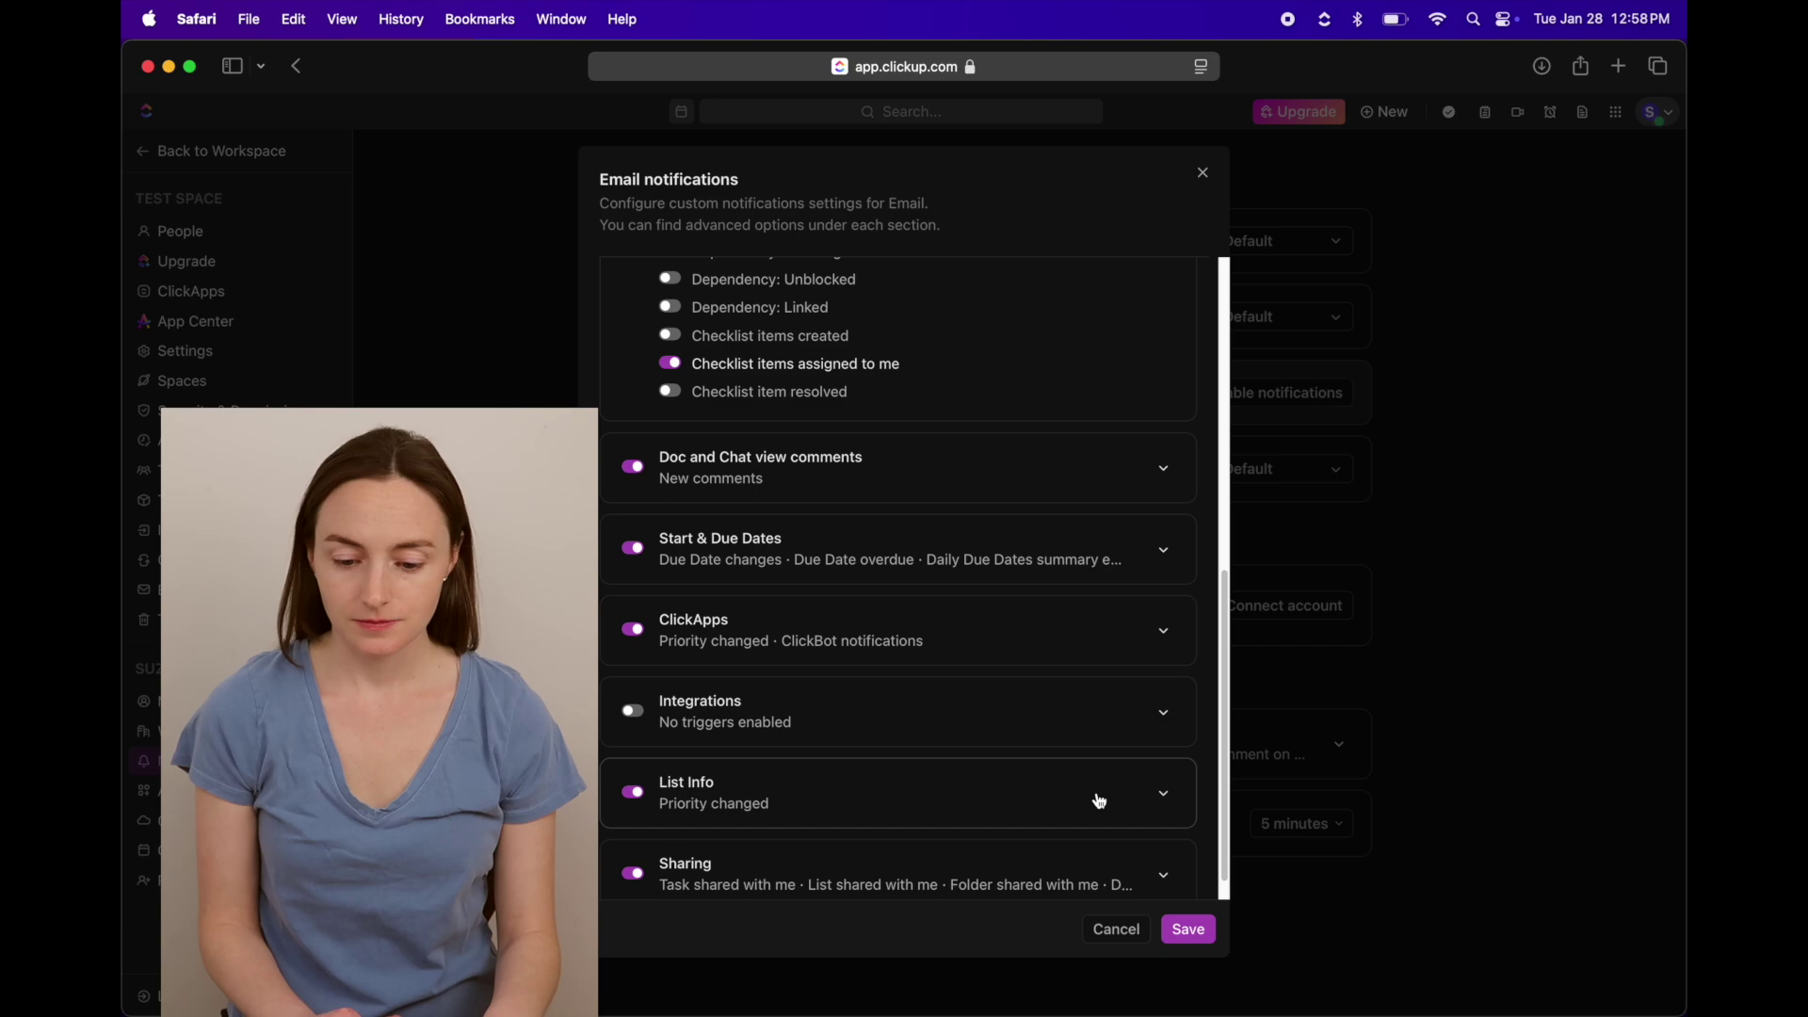
left_click(1188, 929)
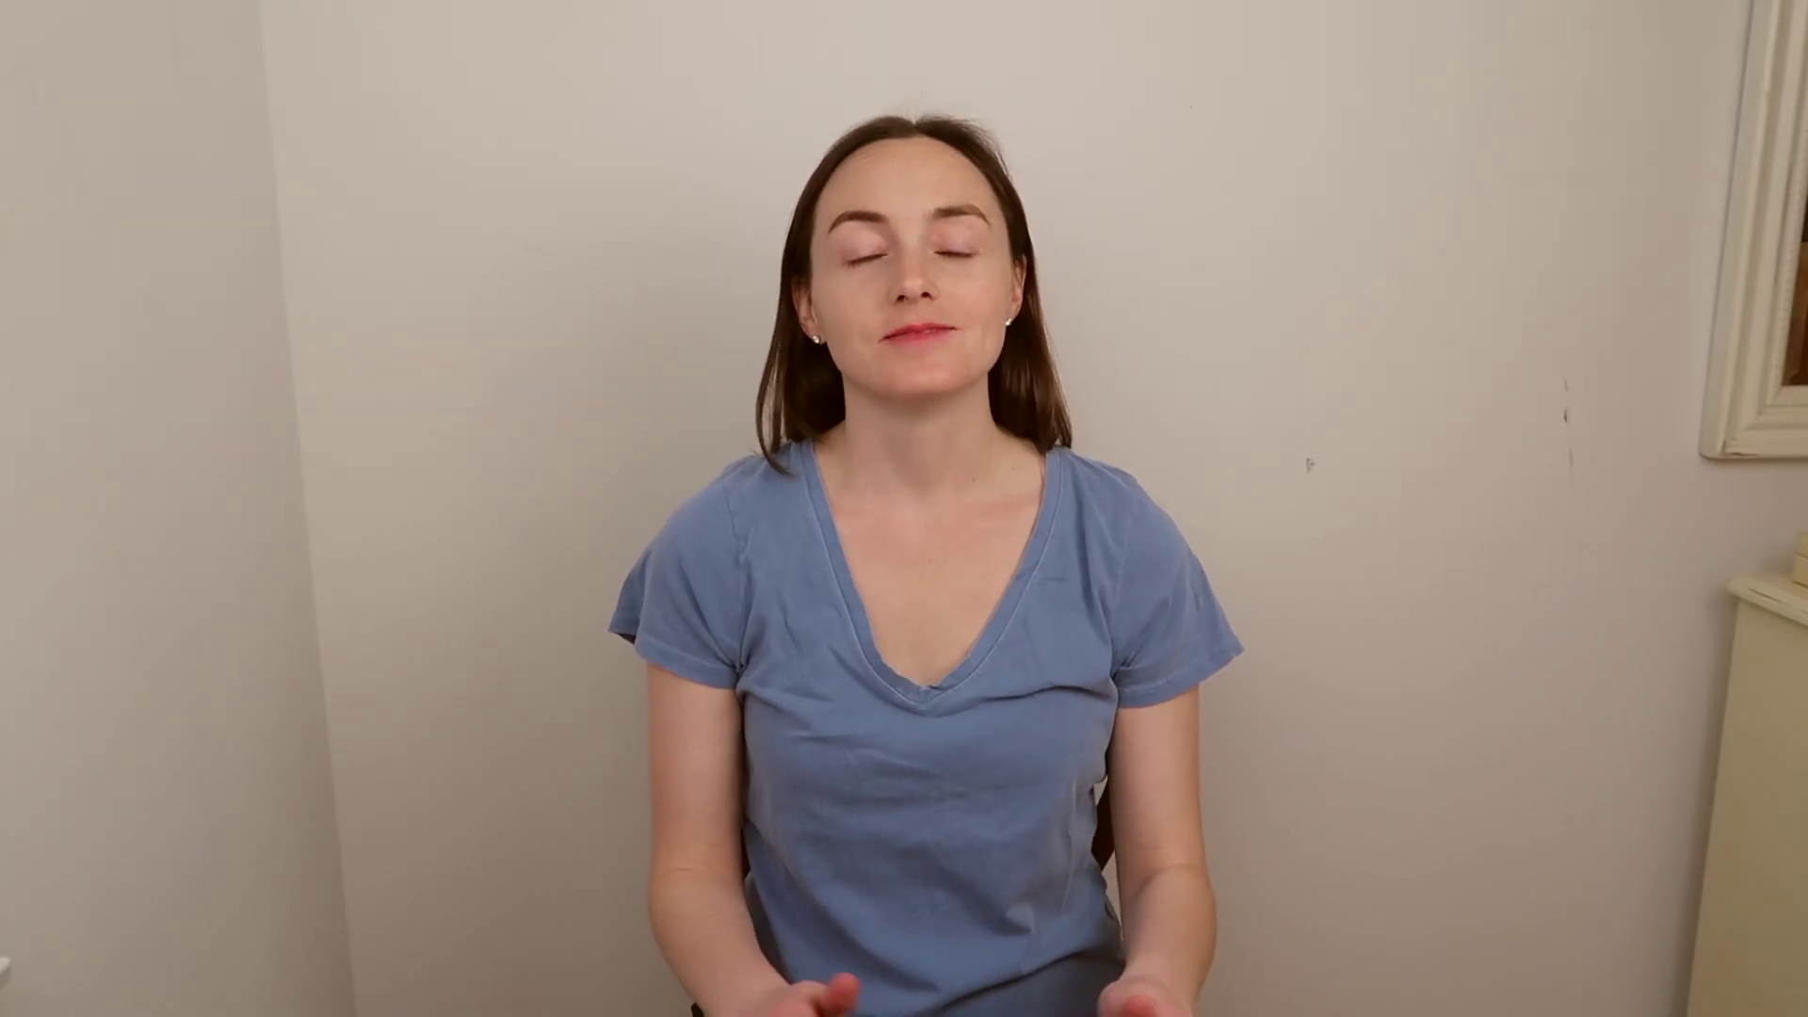